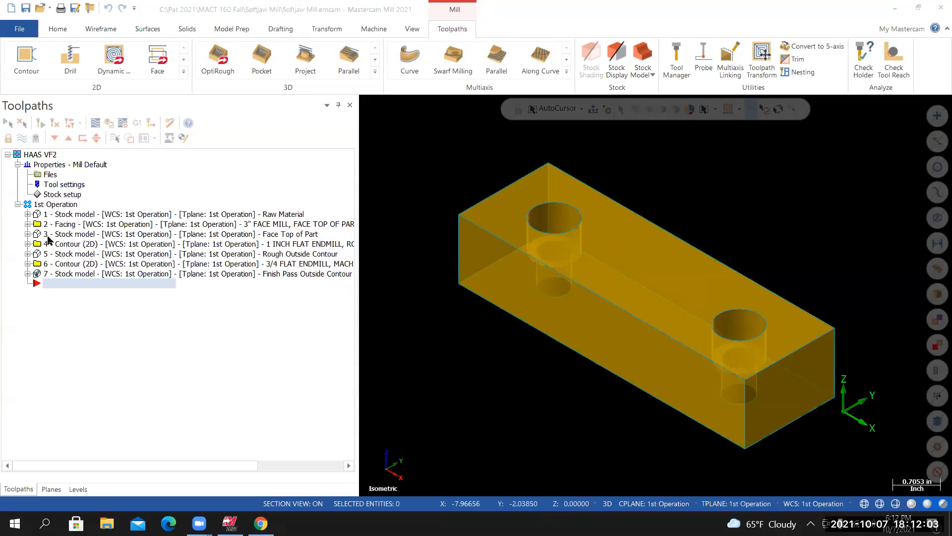
Select all toolpaths in the 1st Operation group and open them in the verification simulator
click(55, 205)
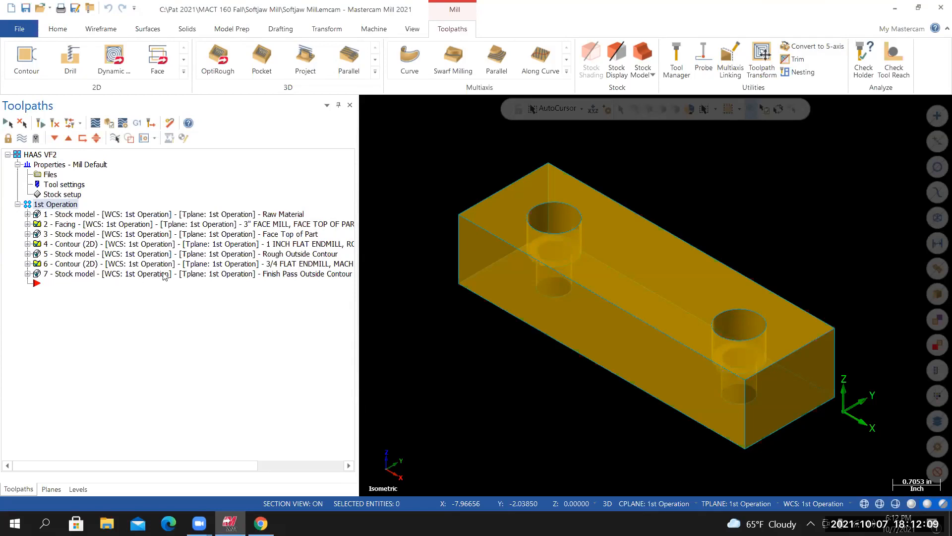
click(109, 124)
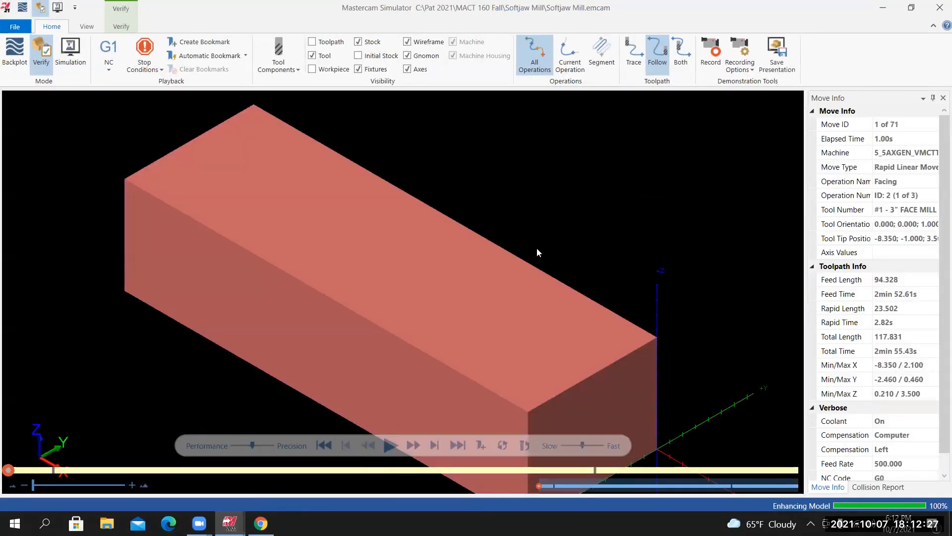
scroll(523, 263, down, 2)
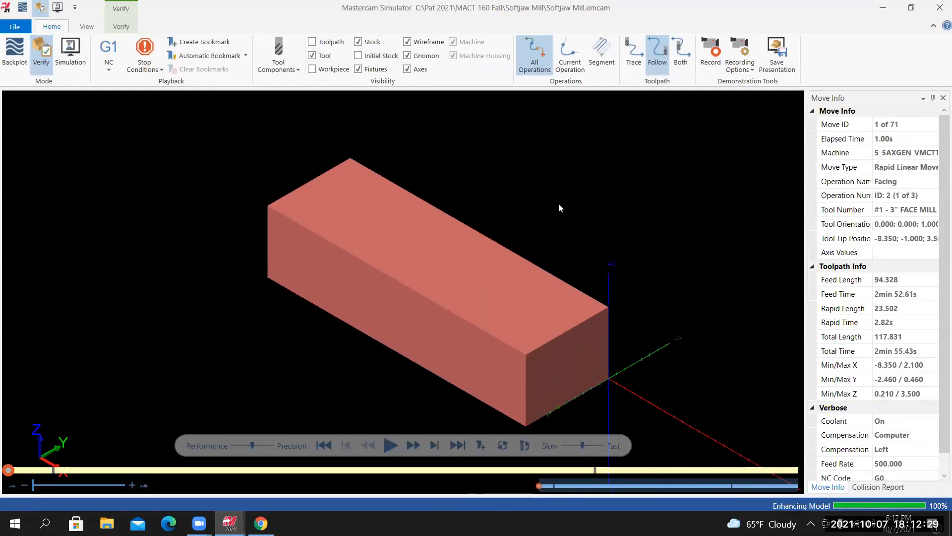
Set the simulation to stop on collision and play the verification of all operations
click(149, 70)
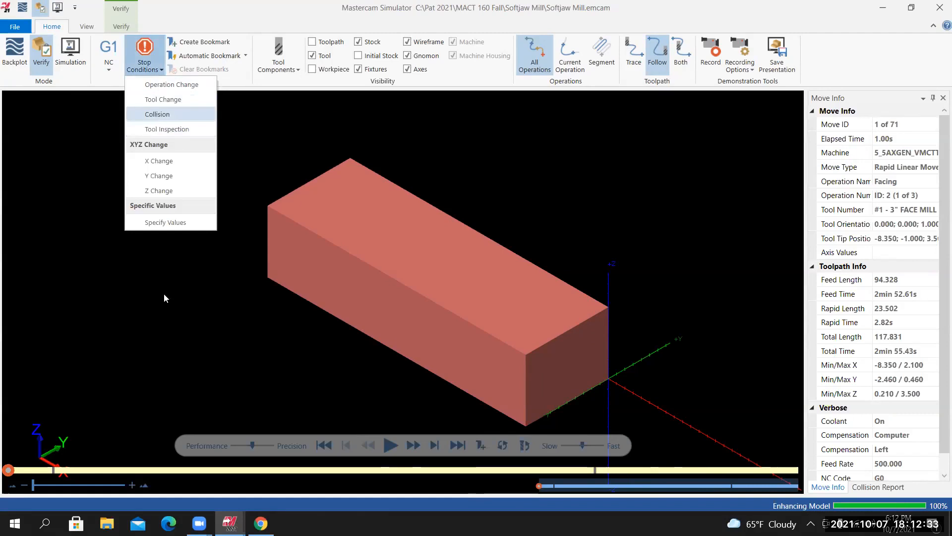
click(148, 114)
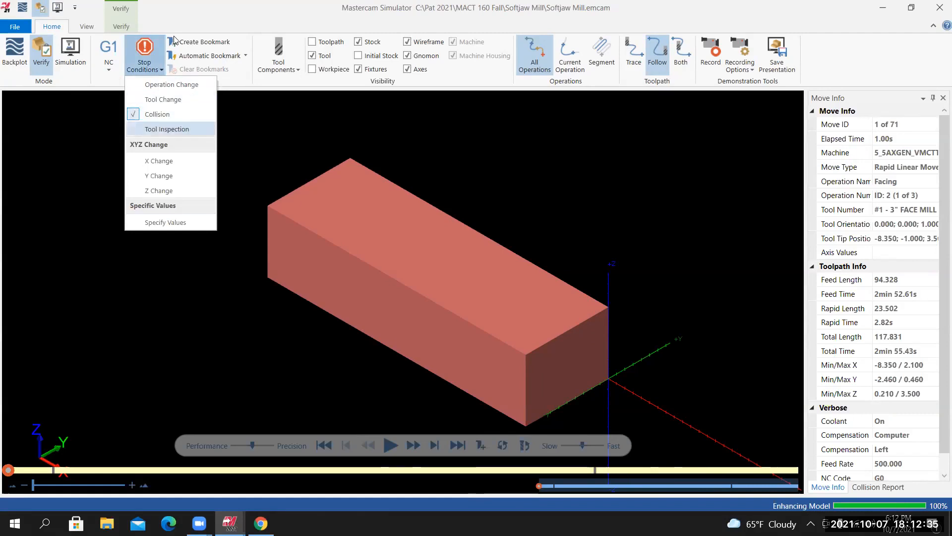
click(189, 17)
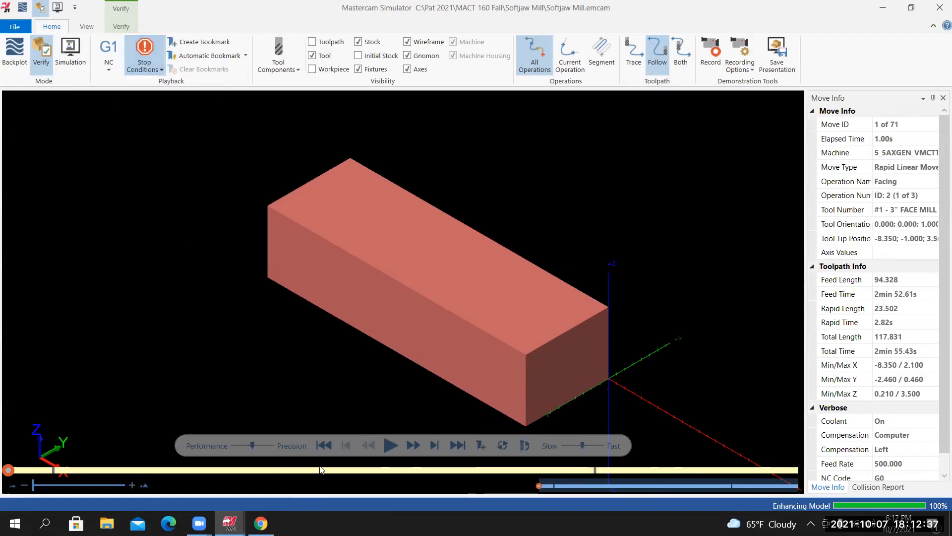
click(387, 446)
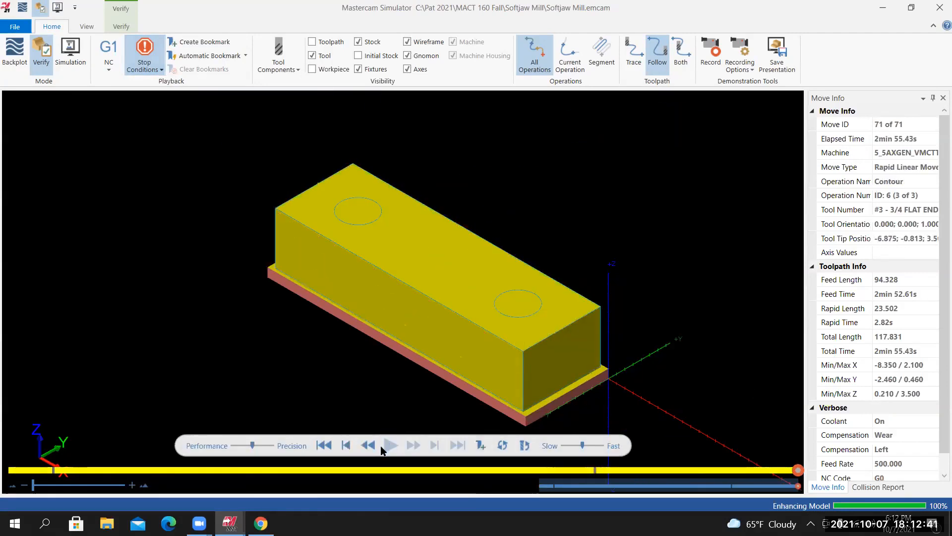
Examine the simulated part from several angles, including its machined sides and the two hole outlines on the top face
mouse_move(336, 344)
middle_down()
mouse_move(366, 369)
mouse_move(350, 344)
mouse_move(317, 350)
mouse_move(334, 349)
mouse_move(322, 337)
middle_up()
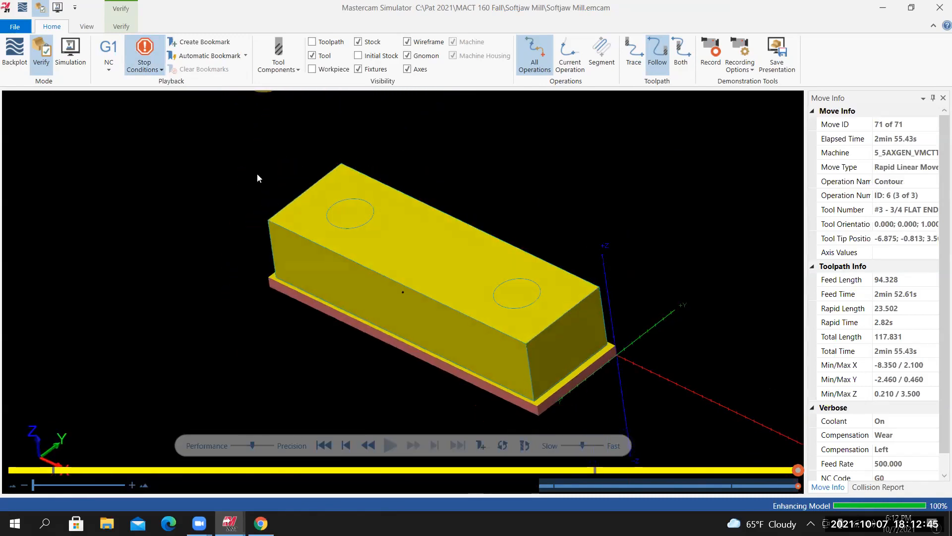
middle_drag(426, 287, 252, 245)
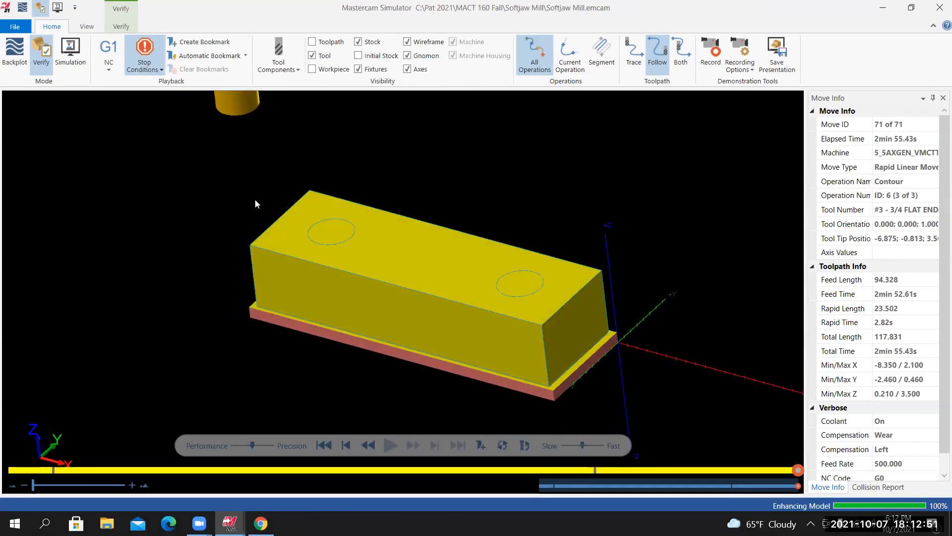
middle_drag(282, 244, 242, 226)
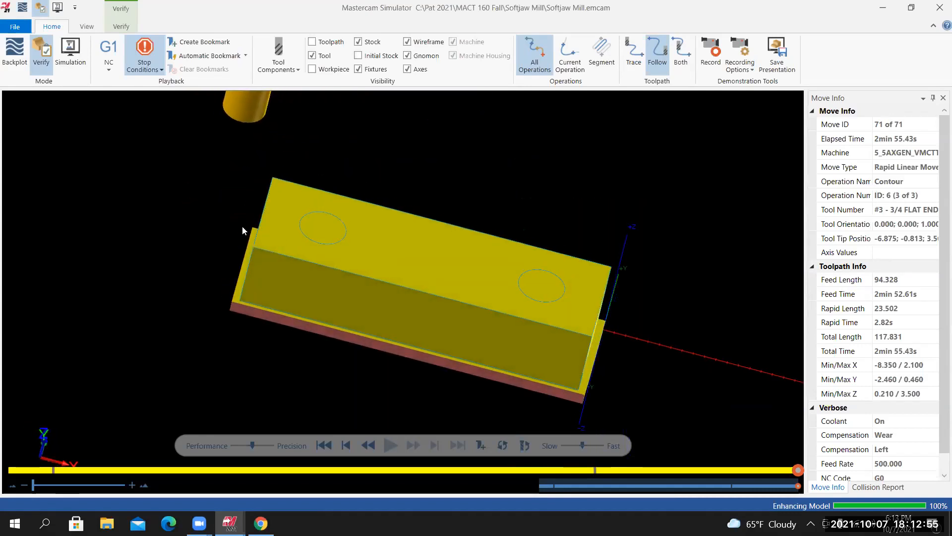
middle_drag(368, 204, 328, 238)
scroll(368, 227, up, 5)
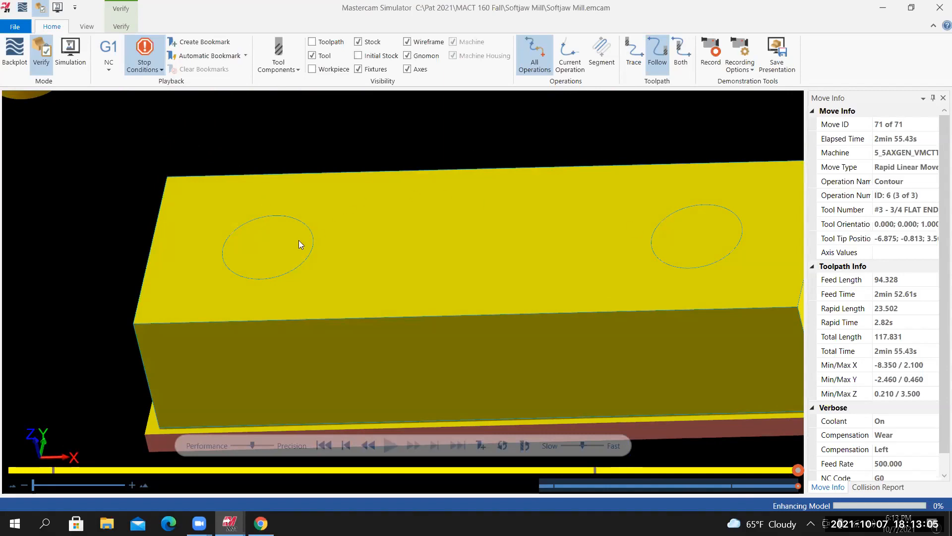
scroll(550, 216, down, 3)
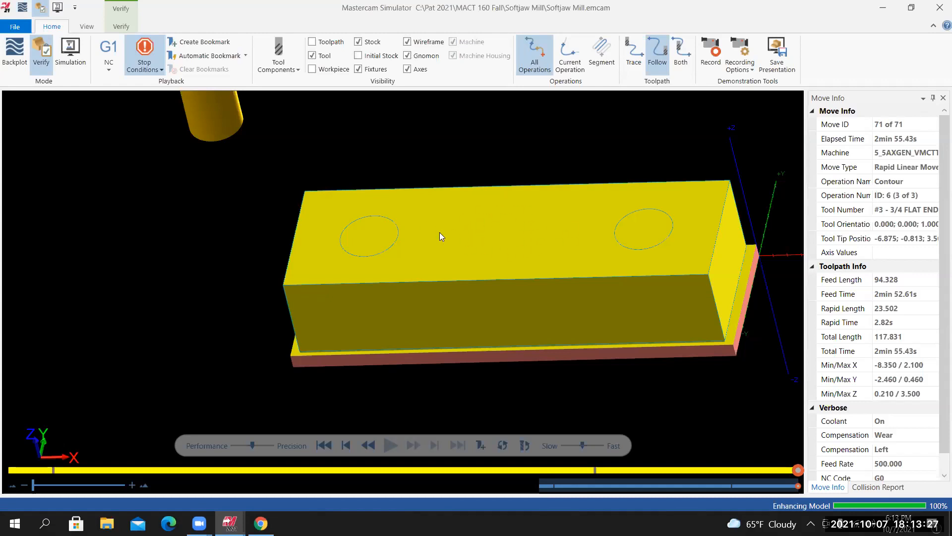
Leave the simulator and return the block model to the Isometric (WCS) view
middle_drag(495, 203, 718, 117)
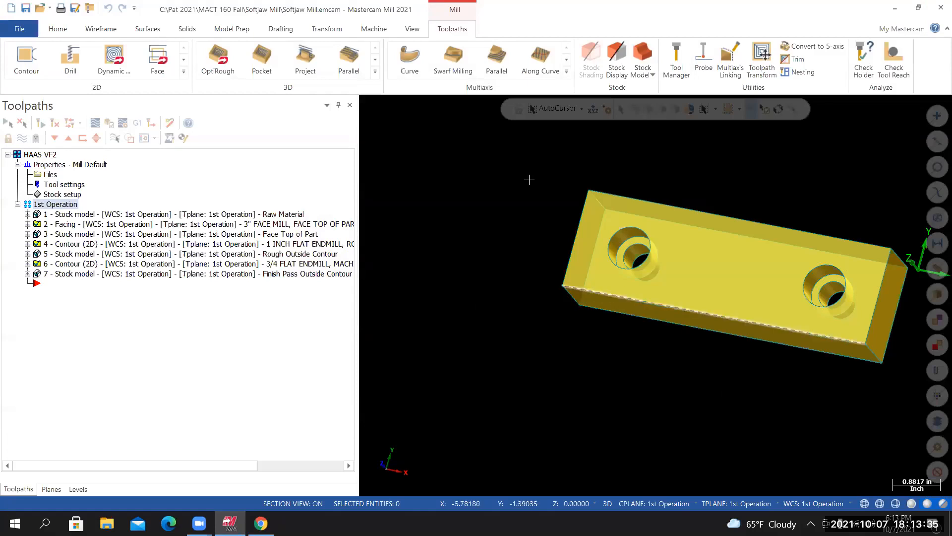
right_click(529, 180)
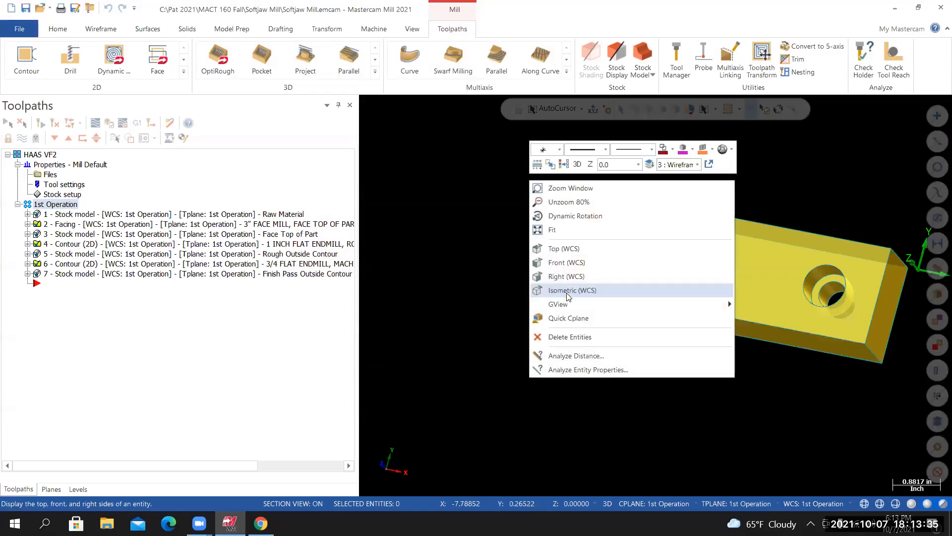
click(564, 291)
scroll(752, 396, up, 3)
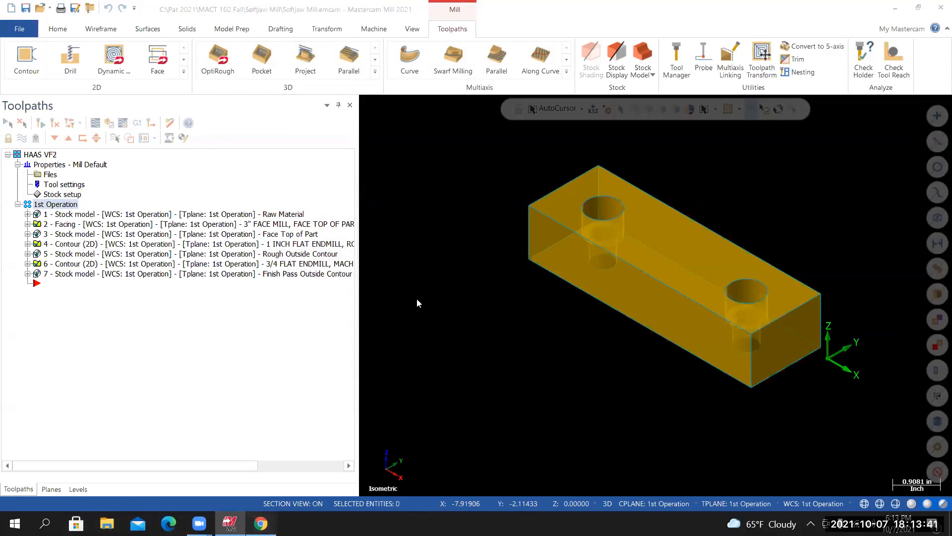
Switch to the Softjaw Mill discussion page in Chrome, review the assignment's tool list and return to Mastercam
key(alt+Tab)
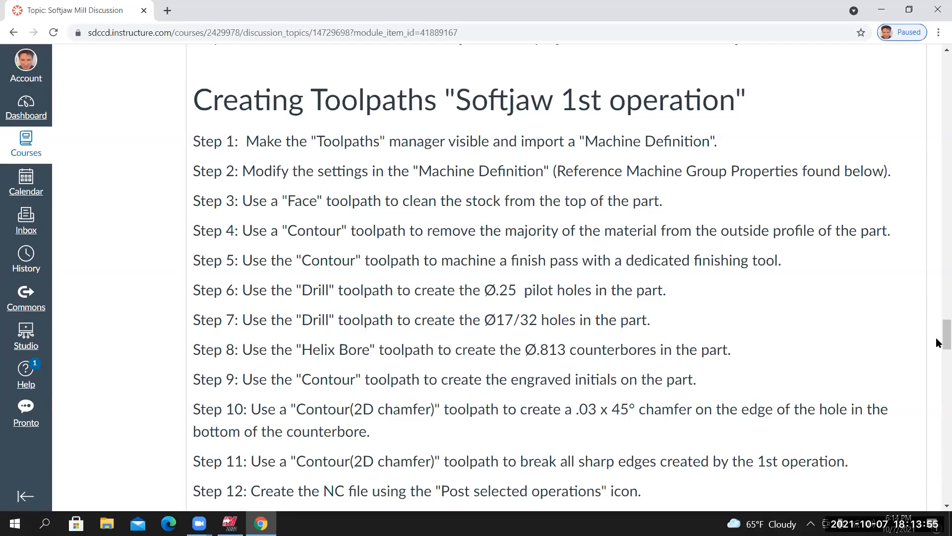
scroll(937, 479, down, 6)
scroll(938, 480, down, 15)
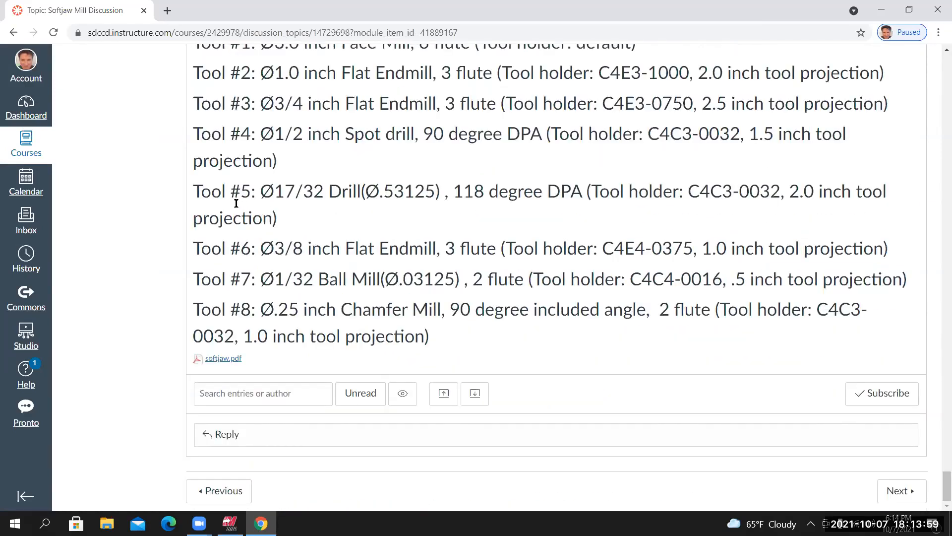
scroll(250, 196, up, 2)
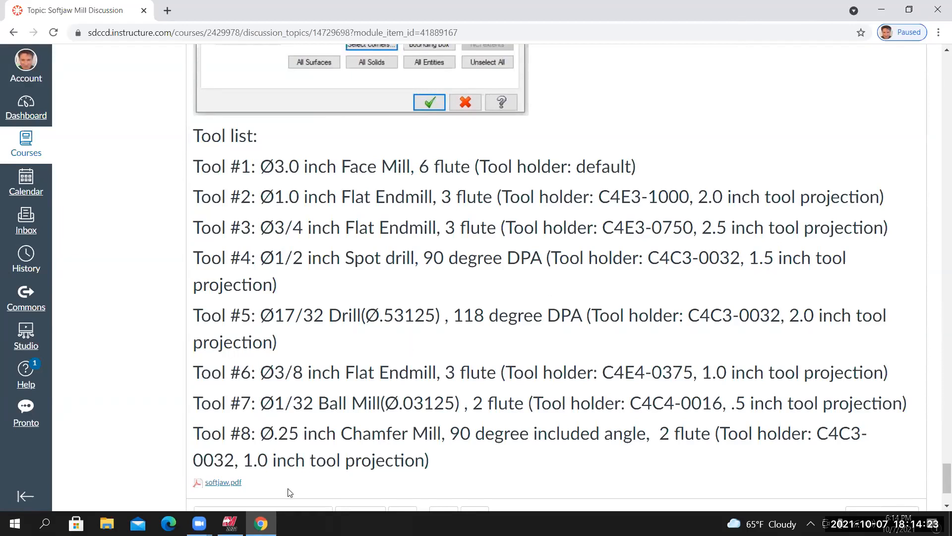
click(230, 523)
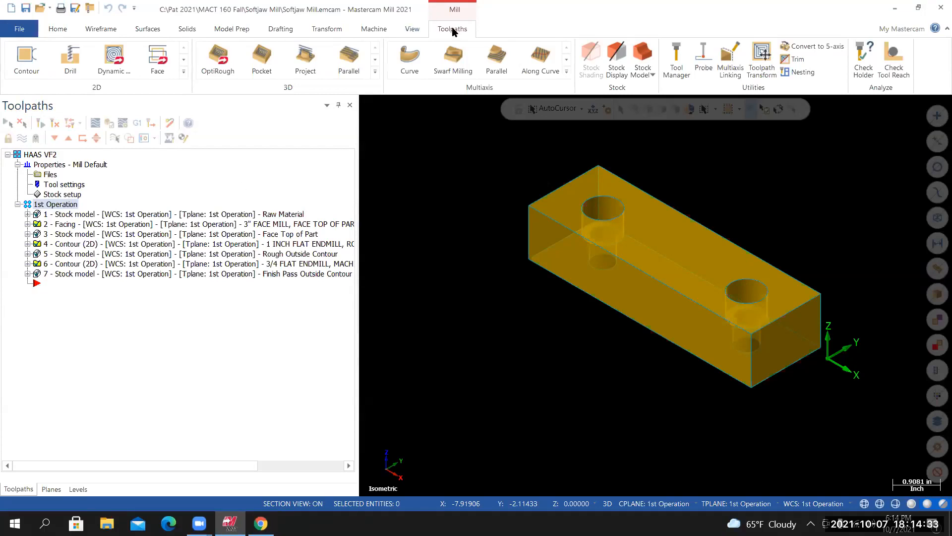
Start a Drill toolpath and select the top edges of the two 0.813 diameter counterbores as its features
click(74, 57)
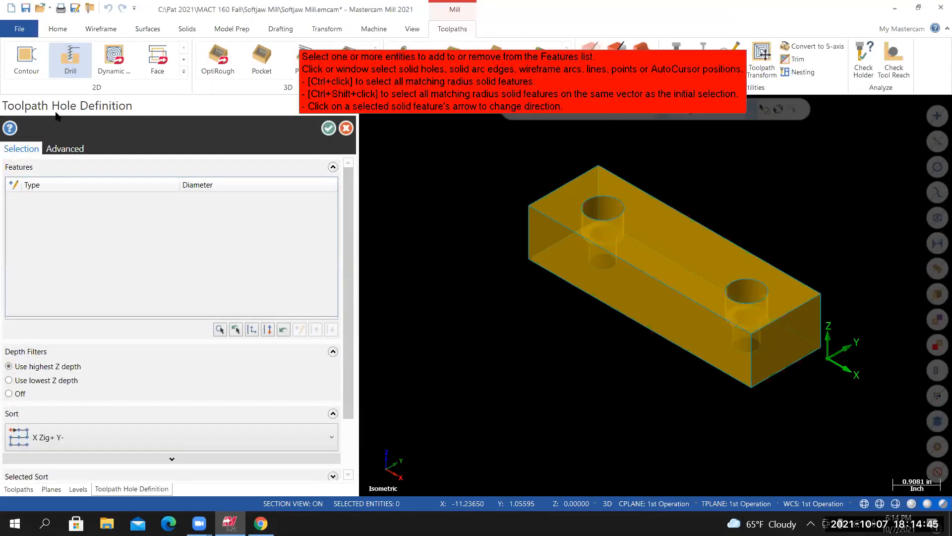
scroll(810, 211, up, 3)
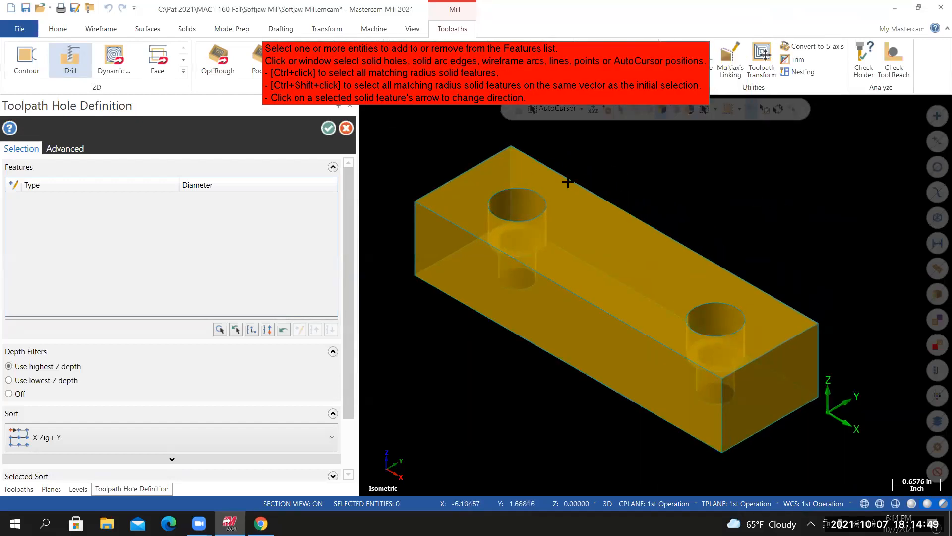
click(546, 206)
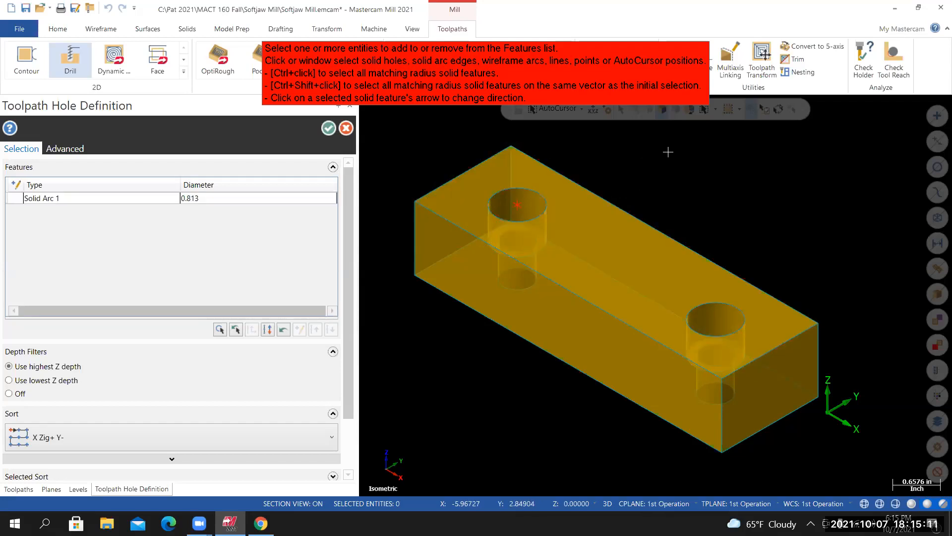
scroll(720, 298, up, 2)
scroll(754, 361, down, 2)
scroll(753, 301, up, 3)
scroll(753, 301, up, 1)
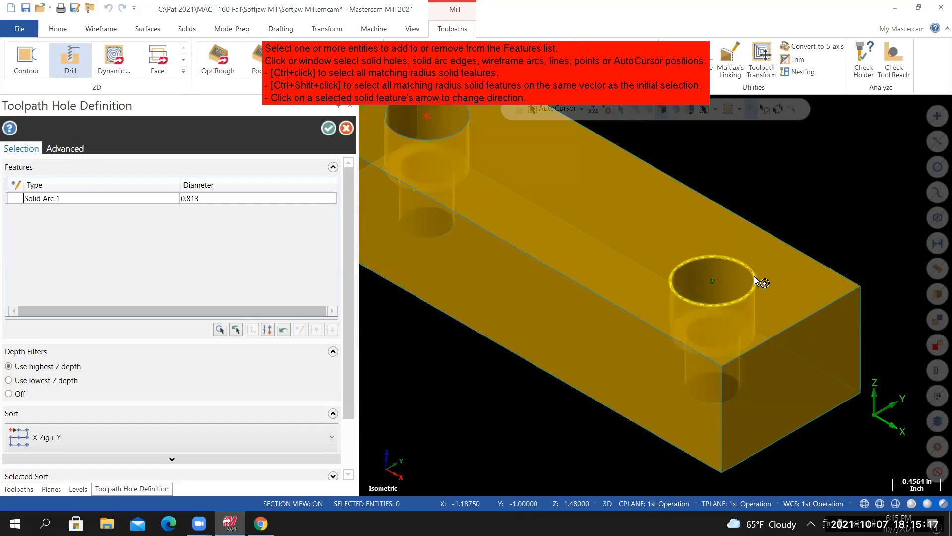
click(755, 281)
Check the drilling path between the two holes and the depth and sort options, and accept the hole definition
middle_drag(754, 281, 558, 160)
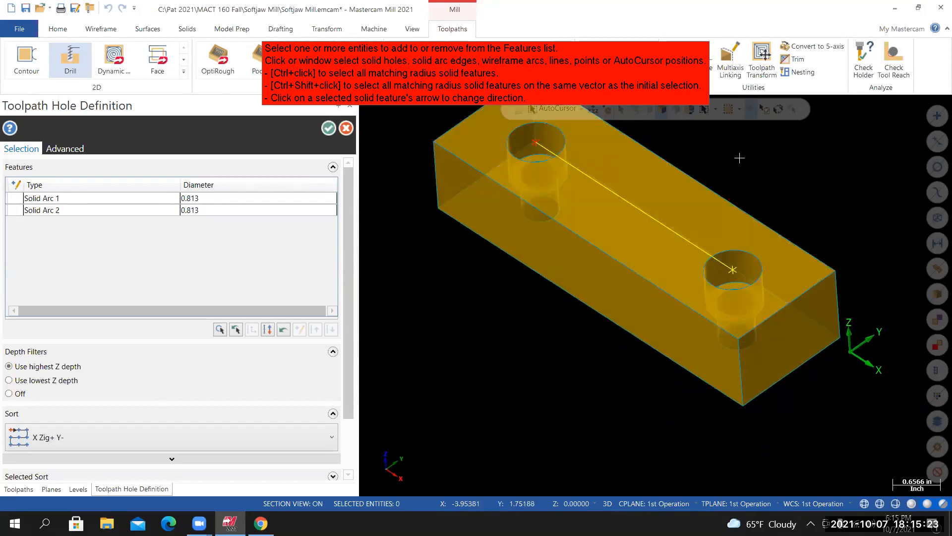
scroll(749, 159, down, 3)
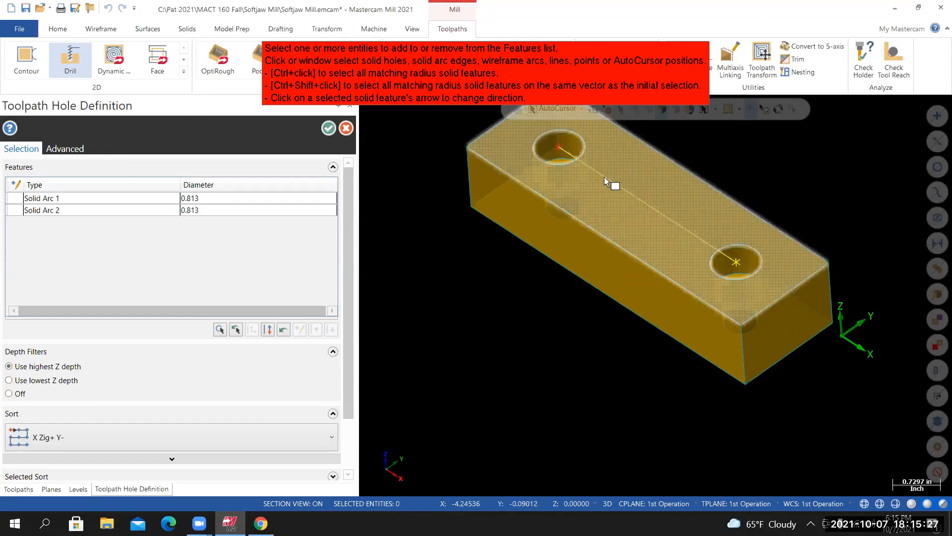
scroll(814, 157, down, 4)
scroll(809, 156, up, 4)
scroll(808, 155, up, 2)
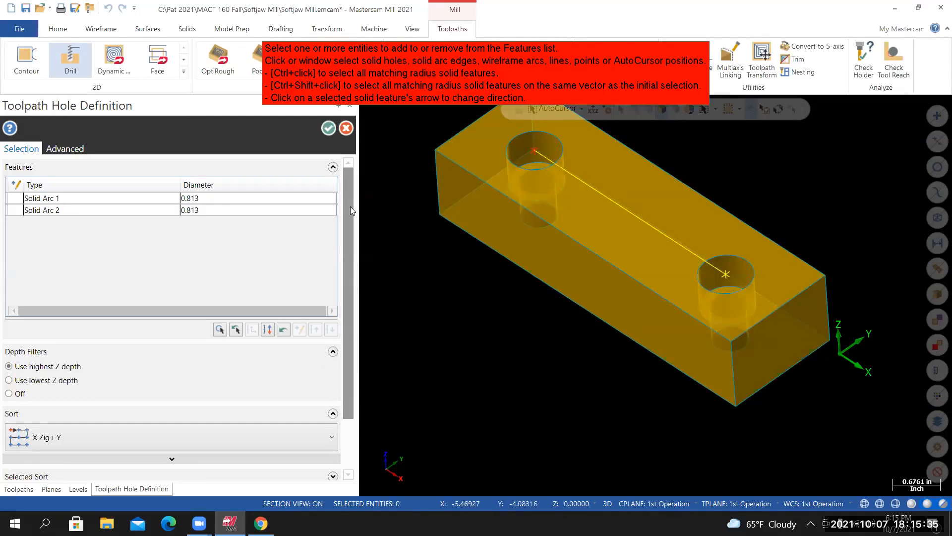
scroll(350, 206, down, 3)
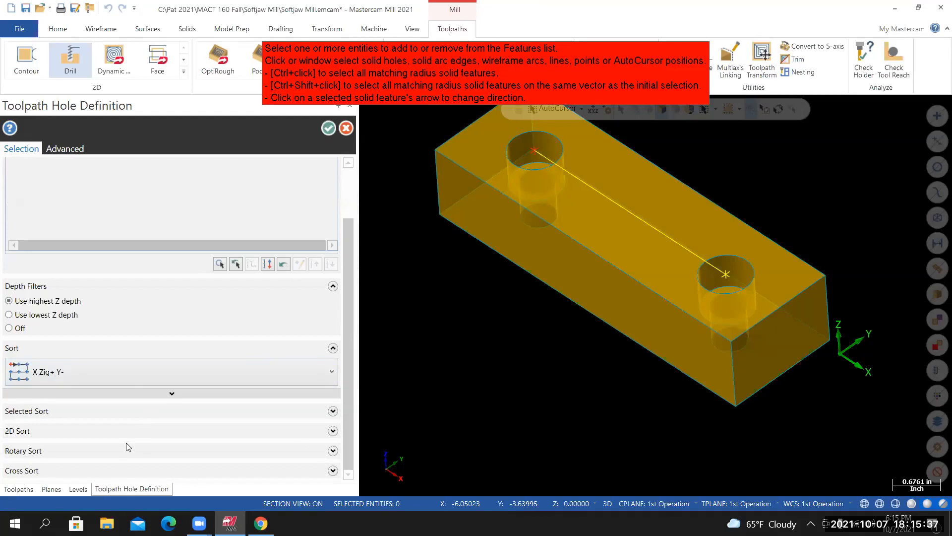
scroll(126, 382, up, 3)
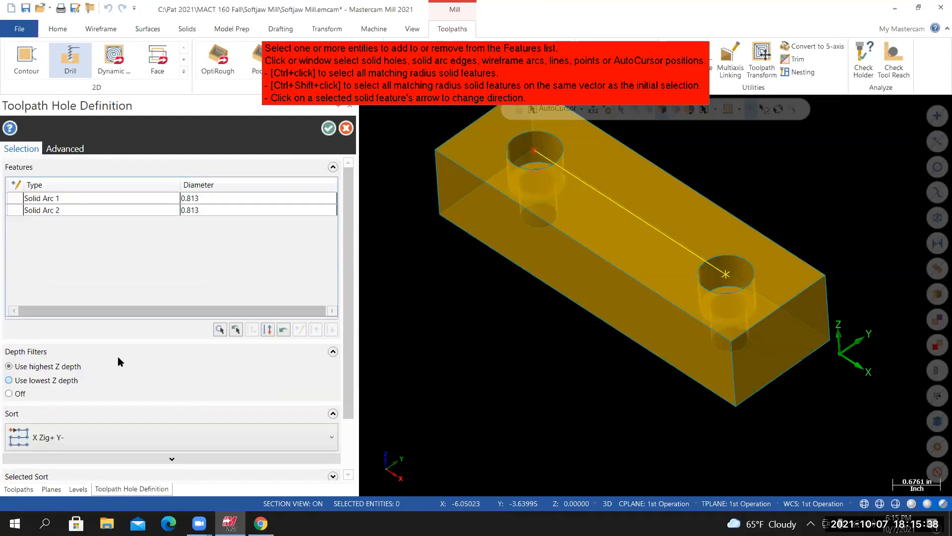
click(329, 129)
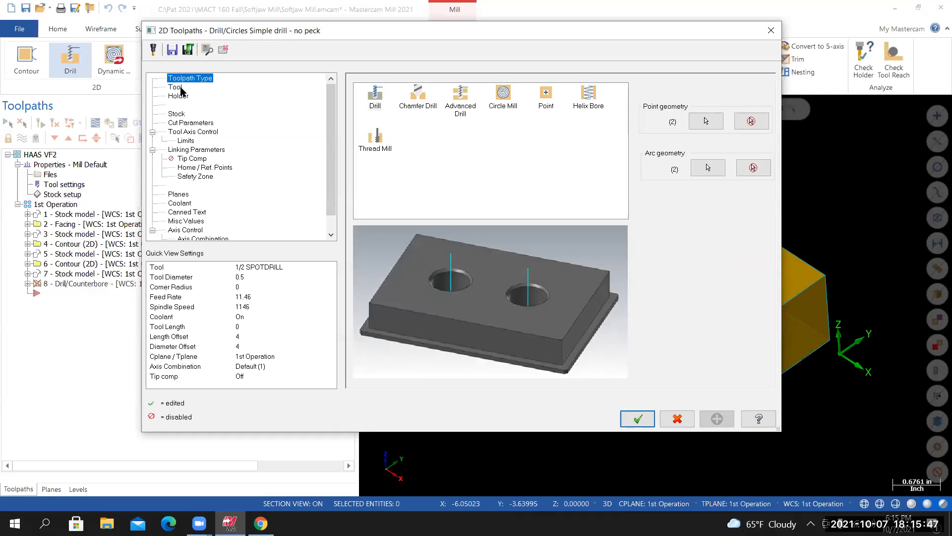
Filter the tool library to spot drills with tool diameter ignored, and choose the 1/2 SPOTDRILL for the drill toolpath
click(175, 87)
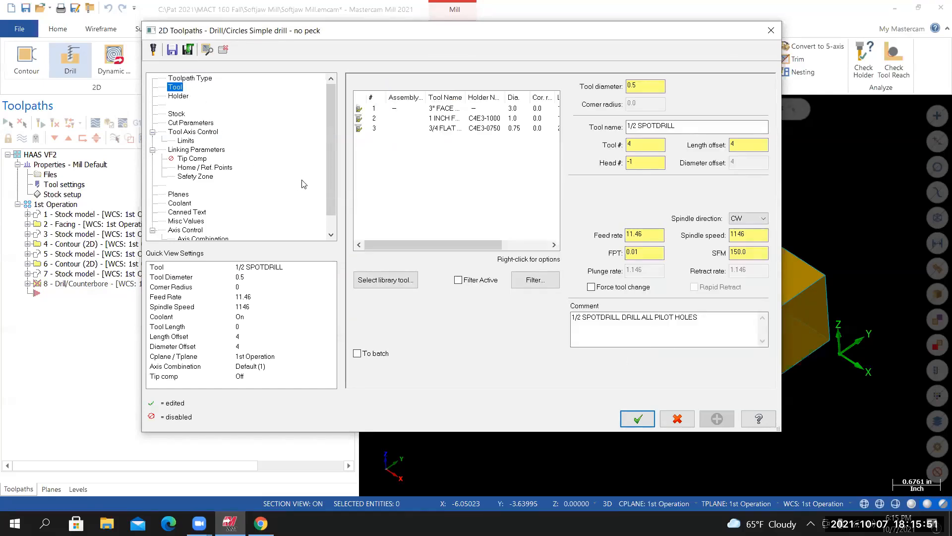
click(391, 281)
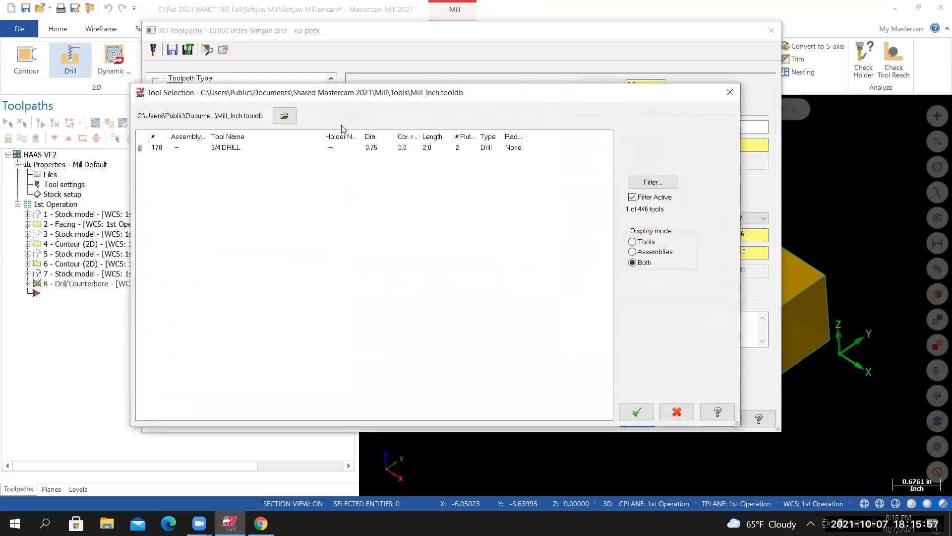
drag(375, 96, 351, 103)
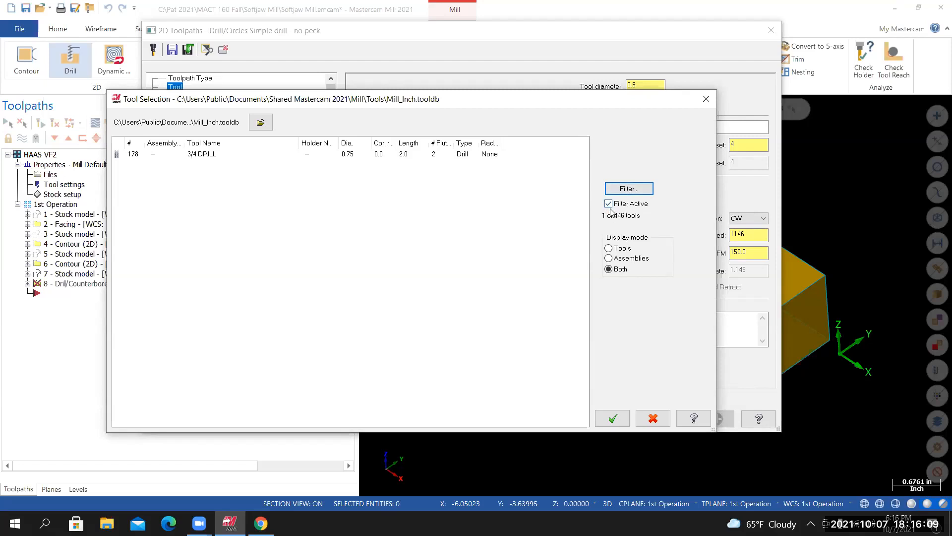
click(629, 189)
drag(347, 96, 377, 100)
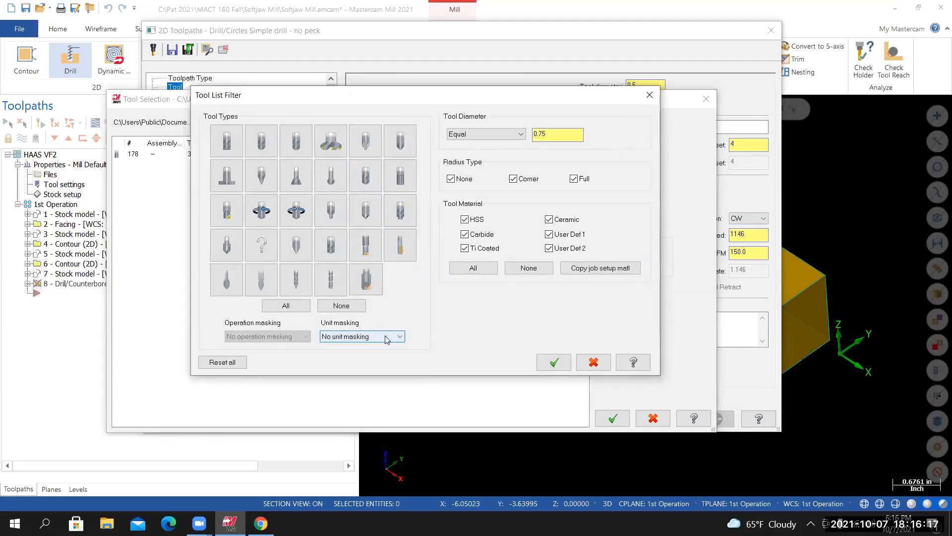
click(372, 222)
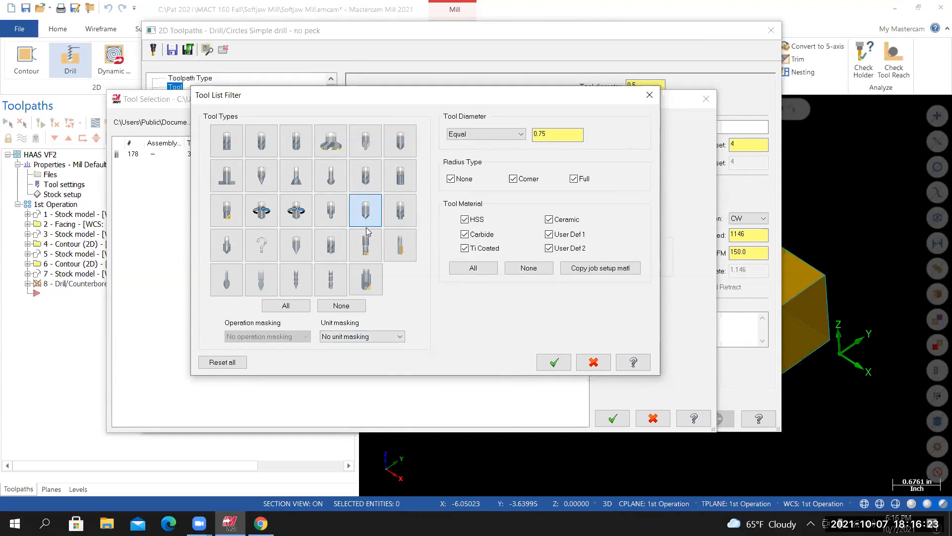
click(476, 135)
click(477, 145)
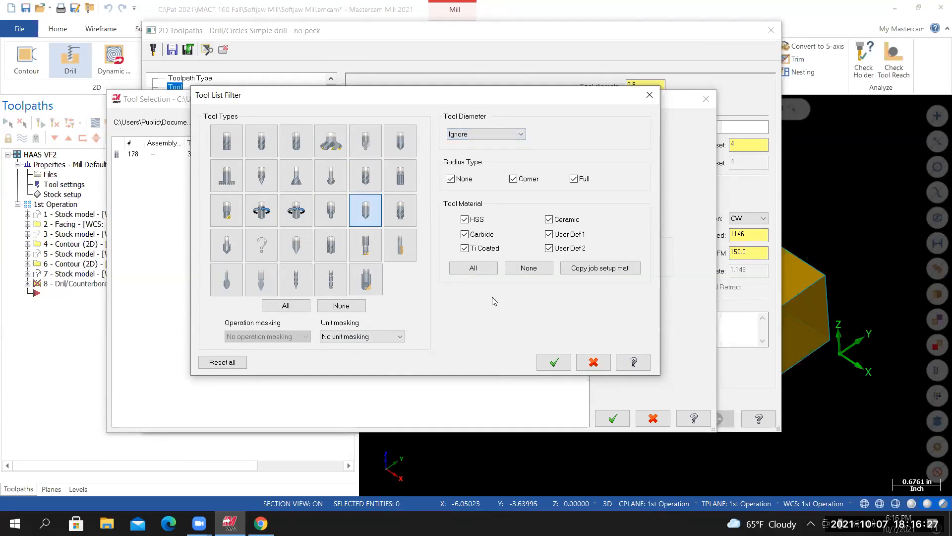
click(553, 362)
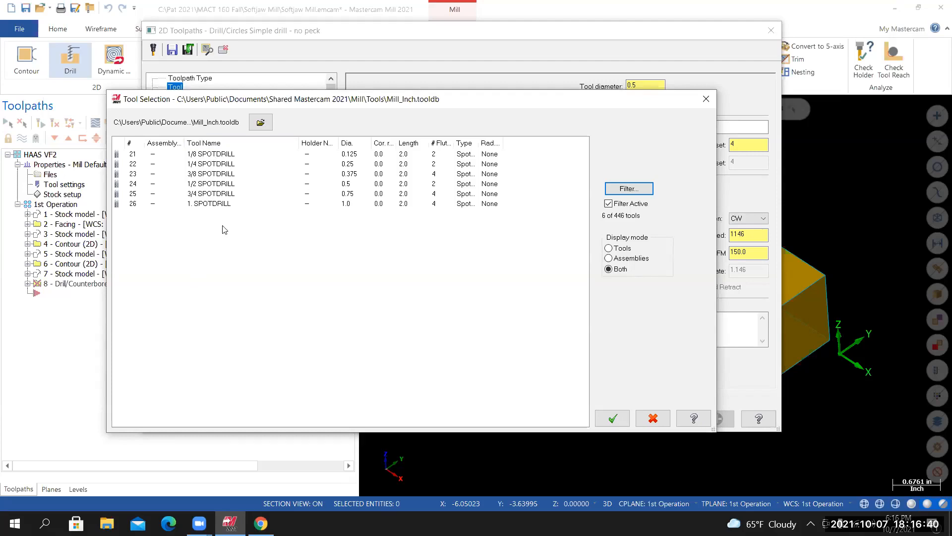
click(204, 186)
double_click(205, 187)
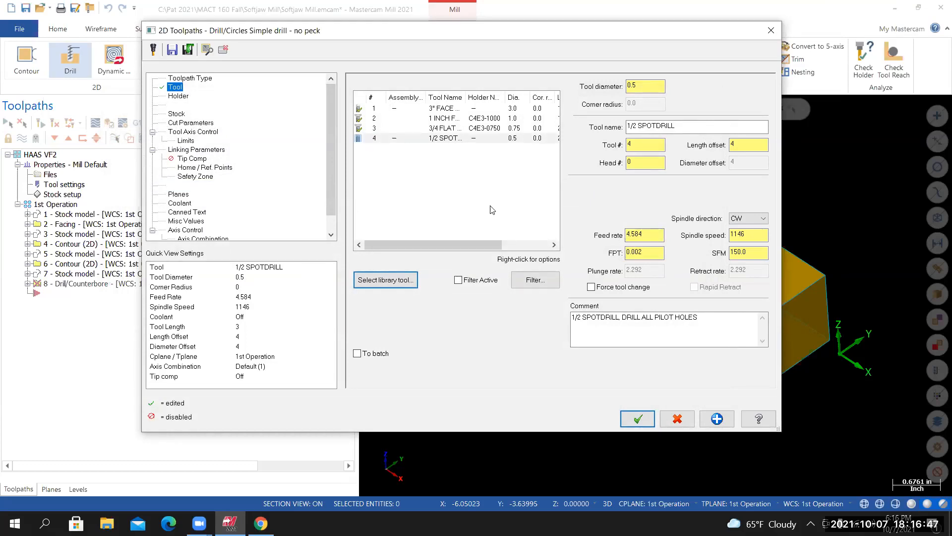
Open the 1/2 spot drill's tool definition, set its cutting length to 0.25 and inspect the tip in the preview
right_click(432, 142)
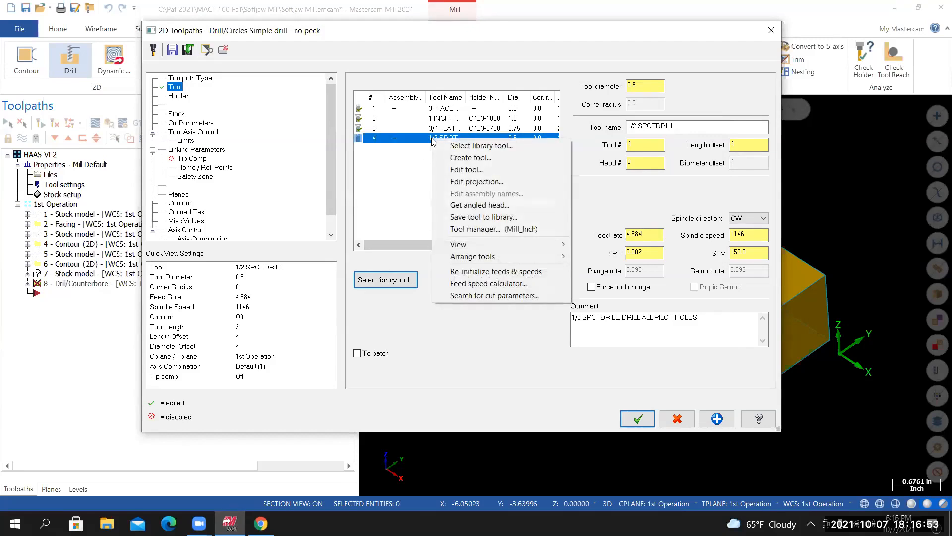
click(457, 169)
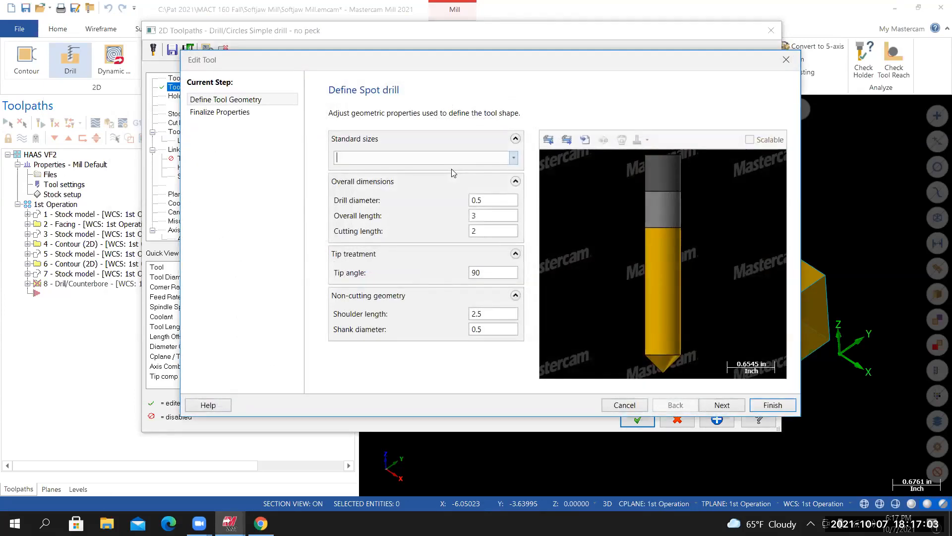
drag(459, 62, 407, 43)
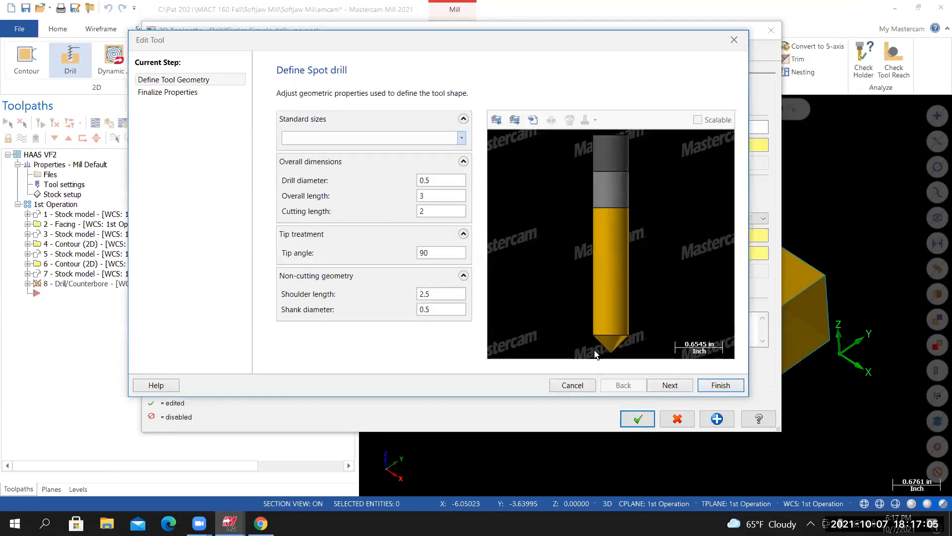
click(443, 212)
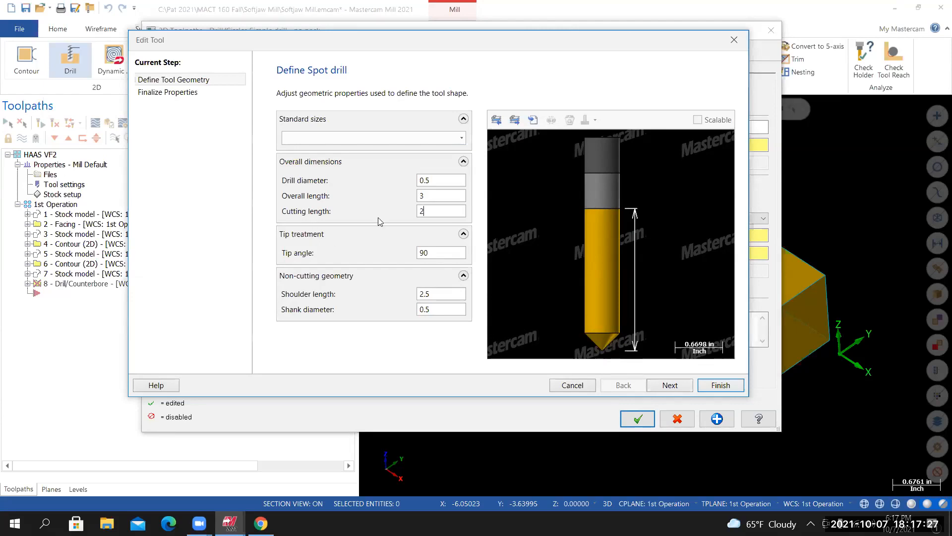
drag(427, 211, 393, 209)
text(.)
text(.5)
key(Return)
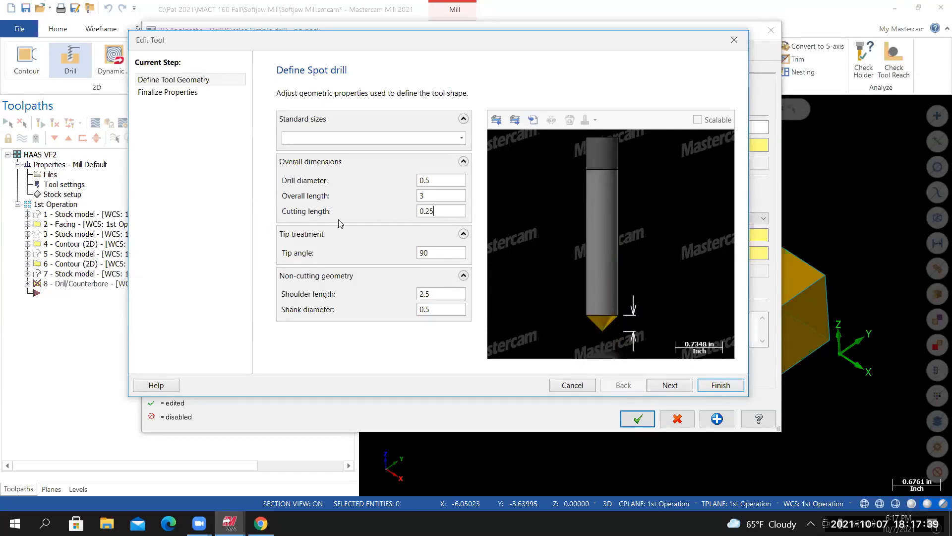
scroll(608, 332, up, 4)
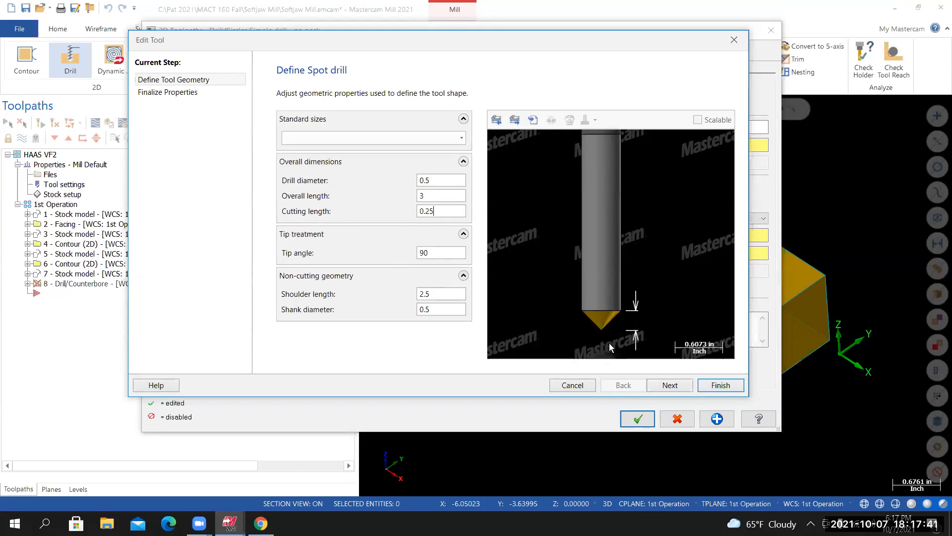
scroll(598, 328, down, 5)
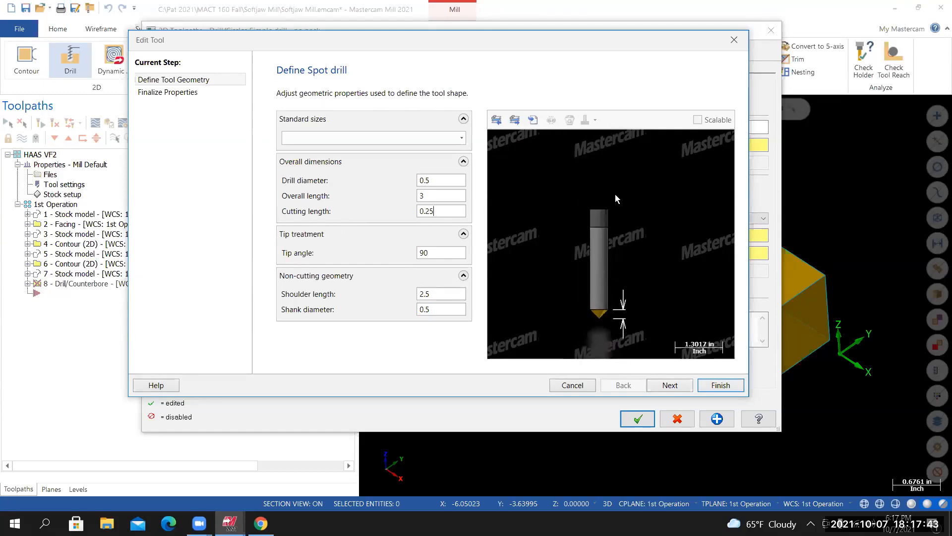
scroll(605, 321, up, 1)
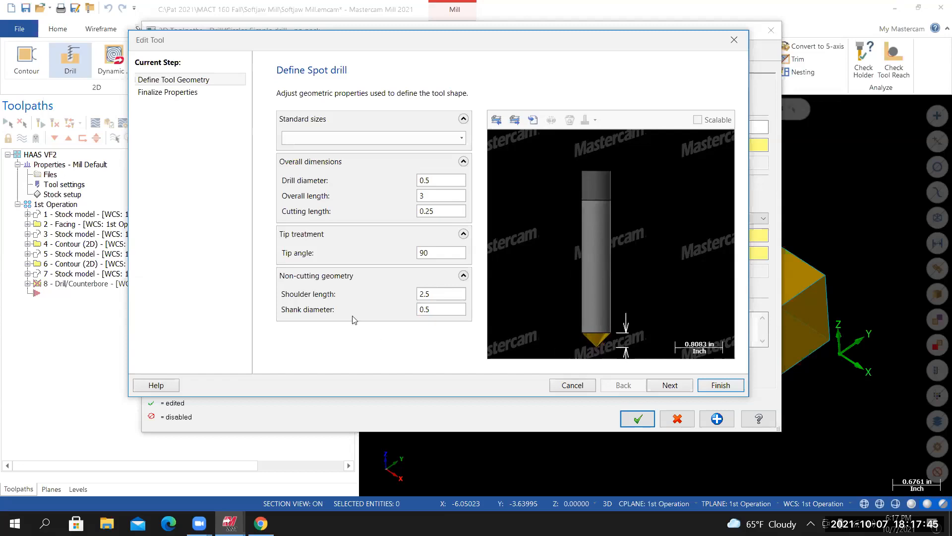
Try a shoulder length of 1 on the spot drill and set it back to 2.5
double_click(437, 297)
text(1)
click(394, 291)
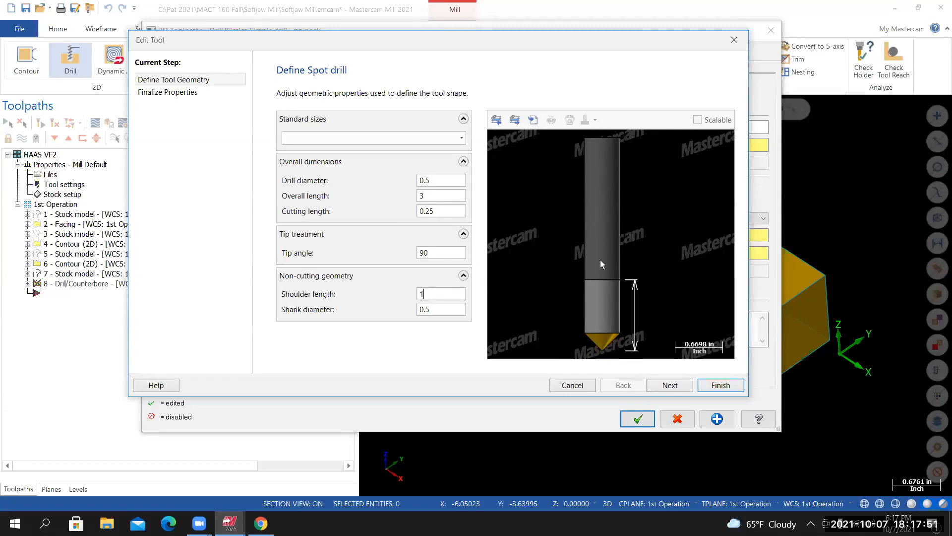
click(405, 295)
text(2.5)
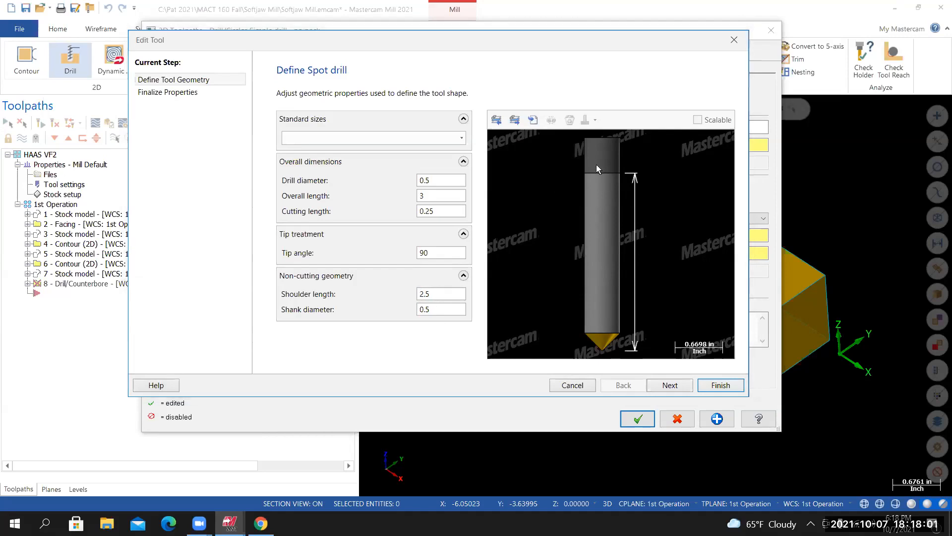
Set the spot drill's shoulder length to 1 and finish editing the tool
drag(462, 292, 360, 297)
text(1)
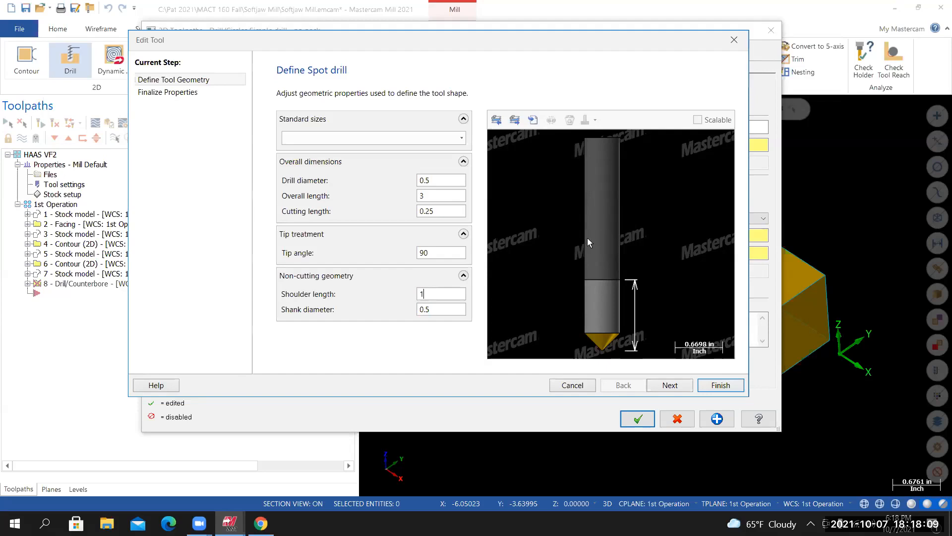
click(717, 384)
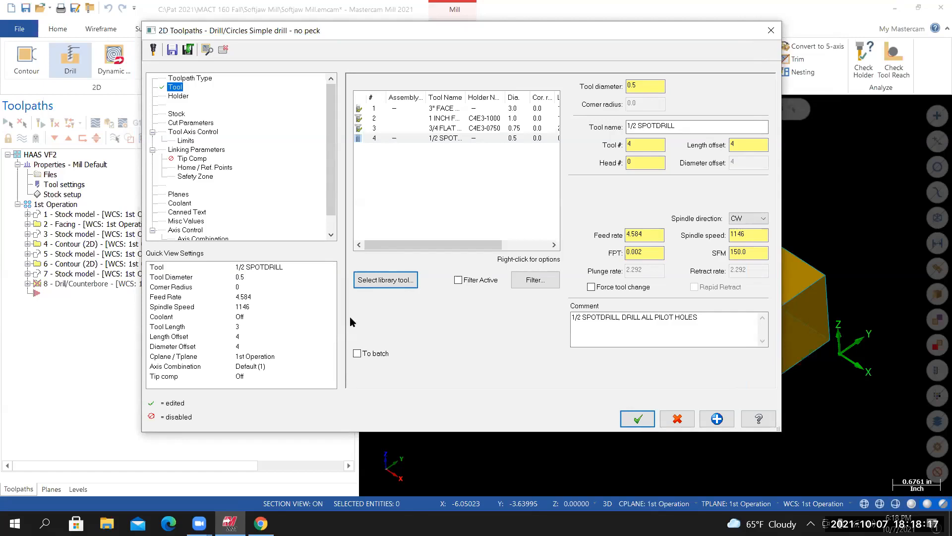
Reopen the spot drill's definition, set its number of flutes to 1 and recalculate its feeds and speeds
right_click(443, 138)
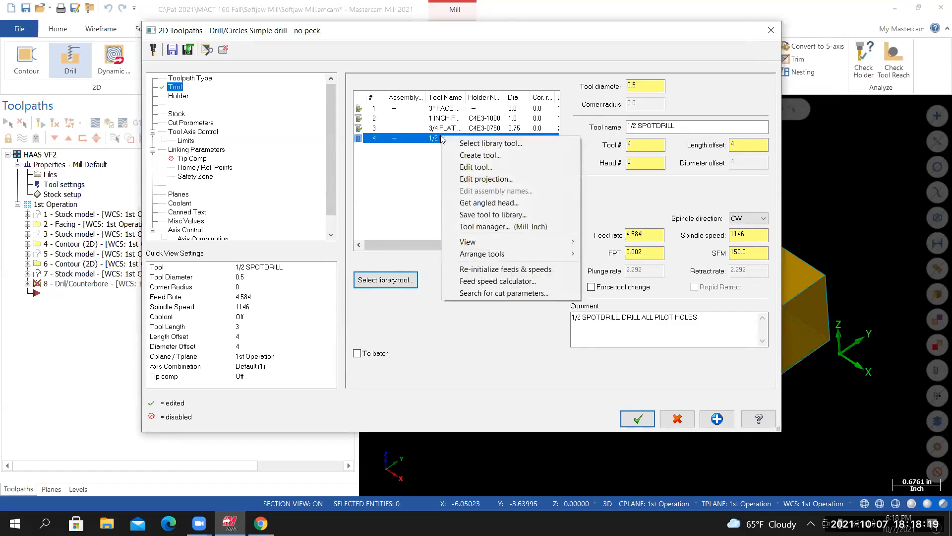
click(473, 156)
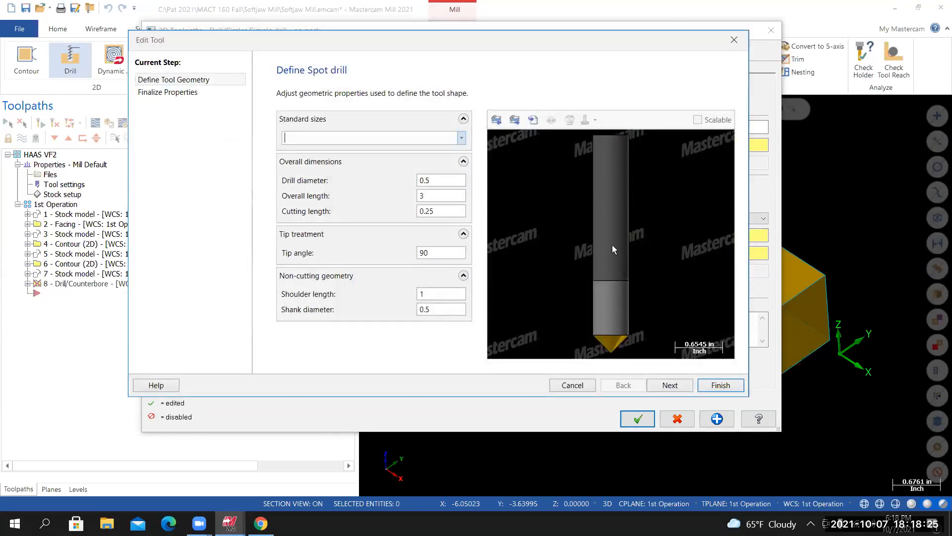
click(670, 386)
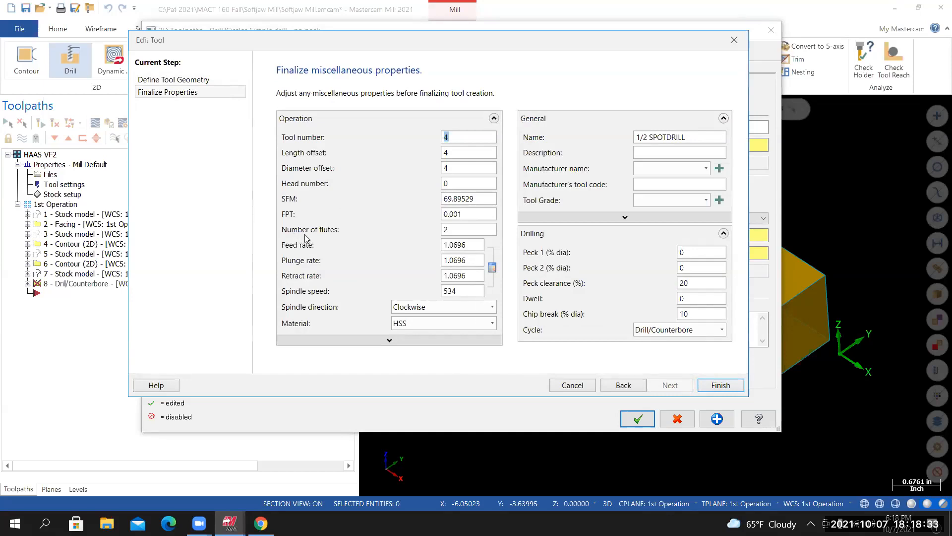
click(436, 232)
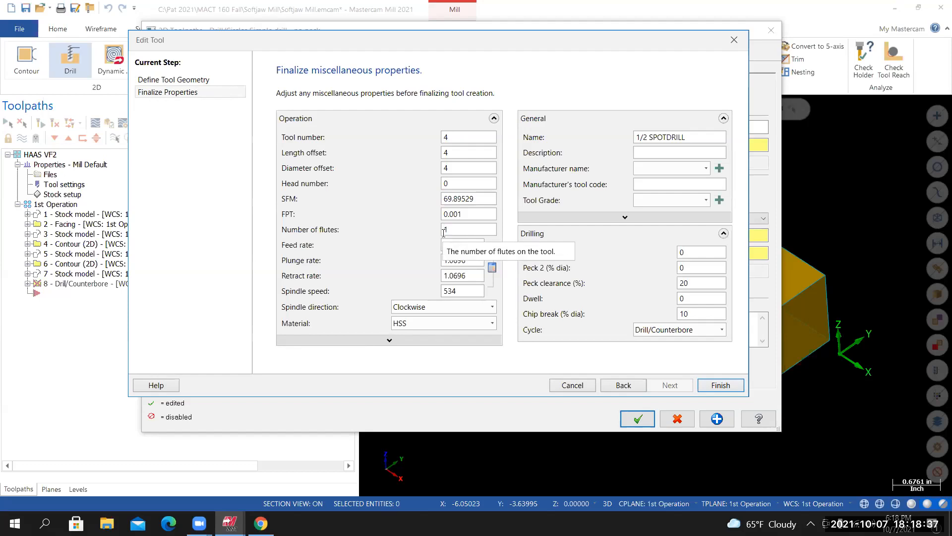
click(492, 268)
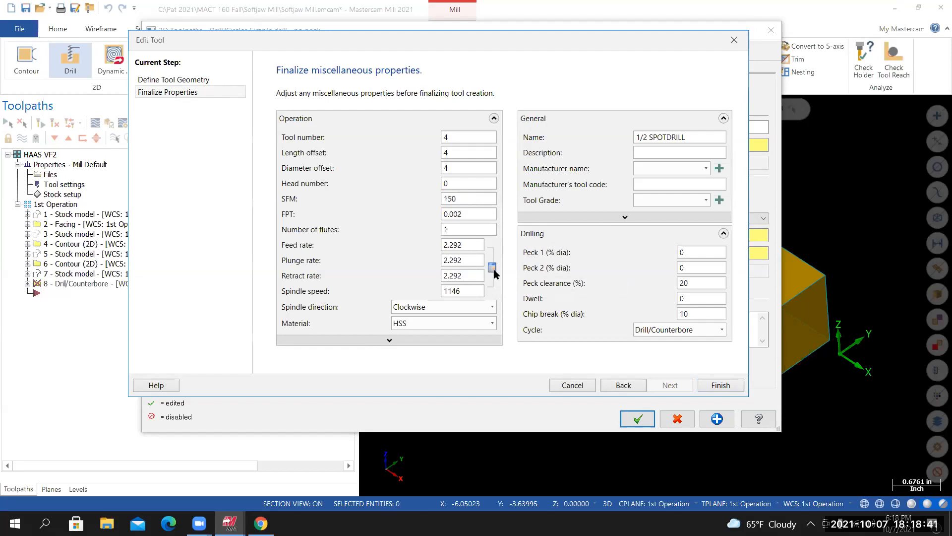
Turn on flood coolant for the spot drill, review its operation properties and finish editing the tool
click(360, 339)
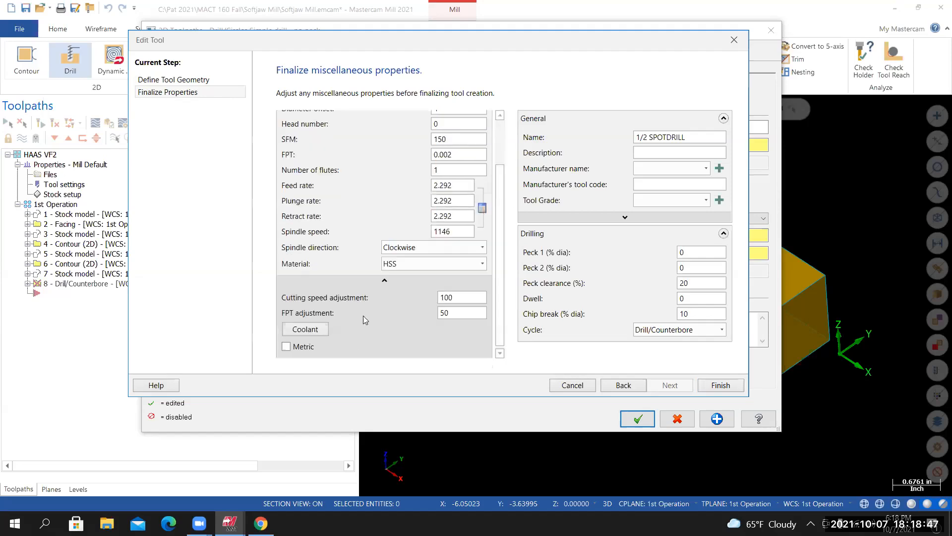
click(306, 330)
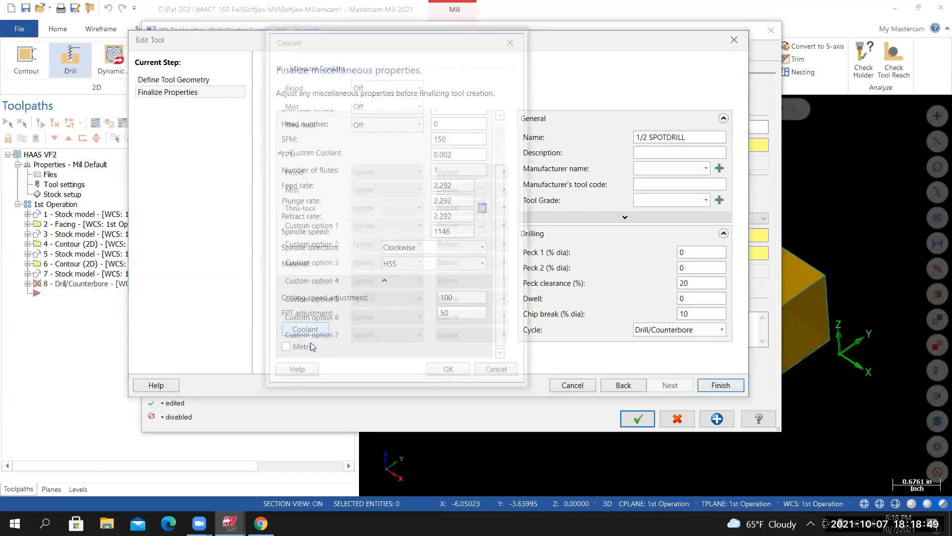
click(420, 85)
click(369, 97)
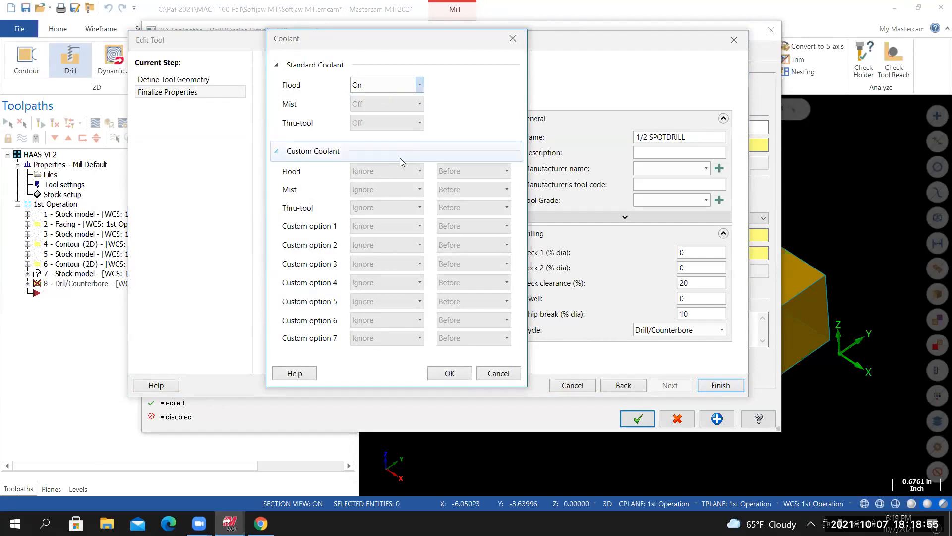
click(450, 373)
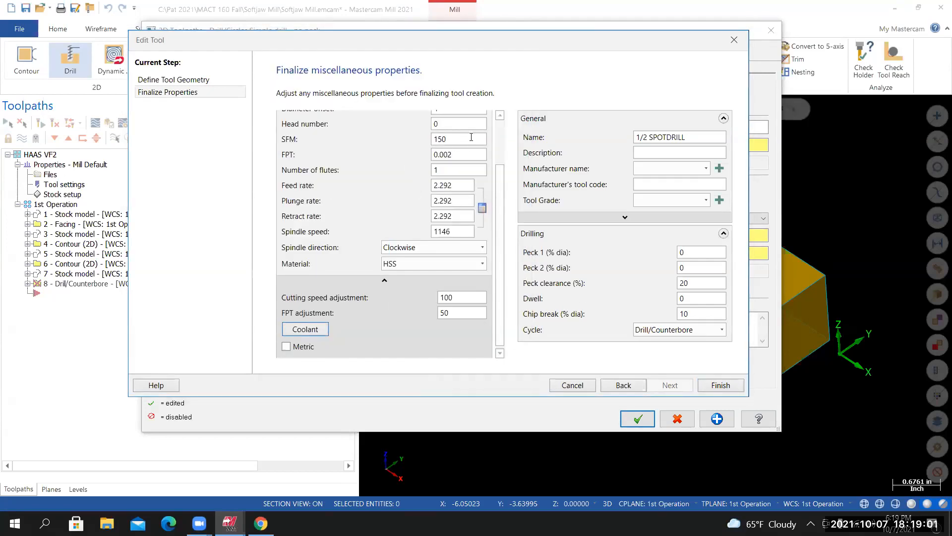
scroll(452, 228, up, 3)
scroll(451, 229, down, 3)
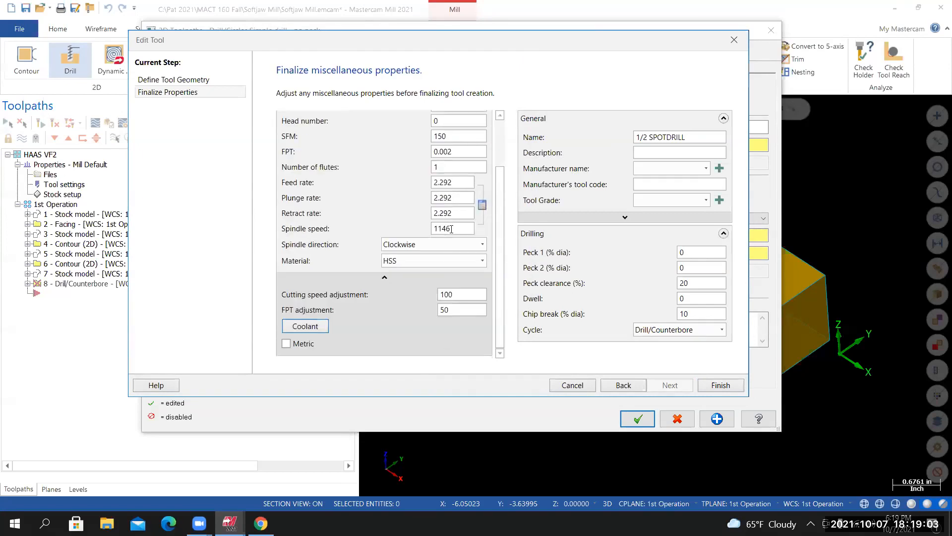
click(437, 168)
click(722, 386)
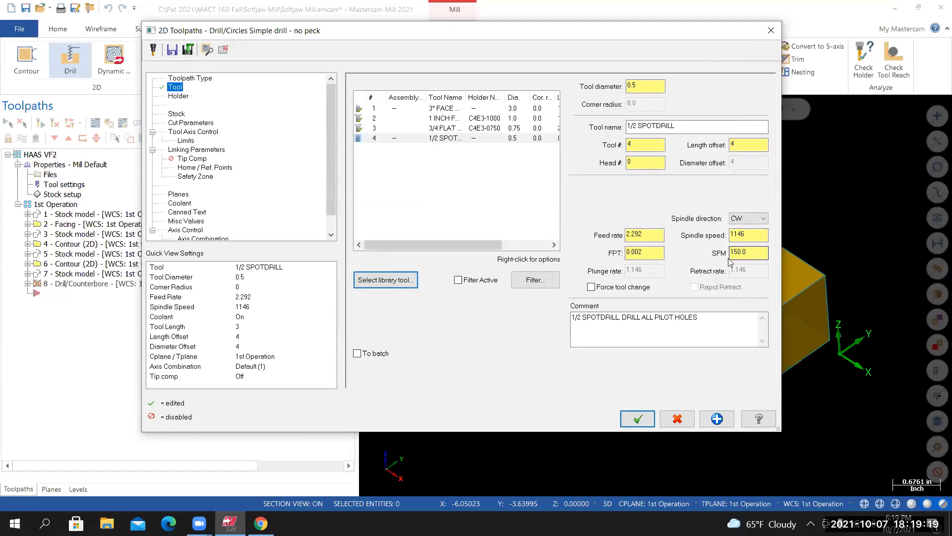
Set the drill toolpath's feed per tooth (FPT) to 0.01 by calculating it from the 0.5 tool diameter
double_click(750, 237)
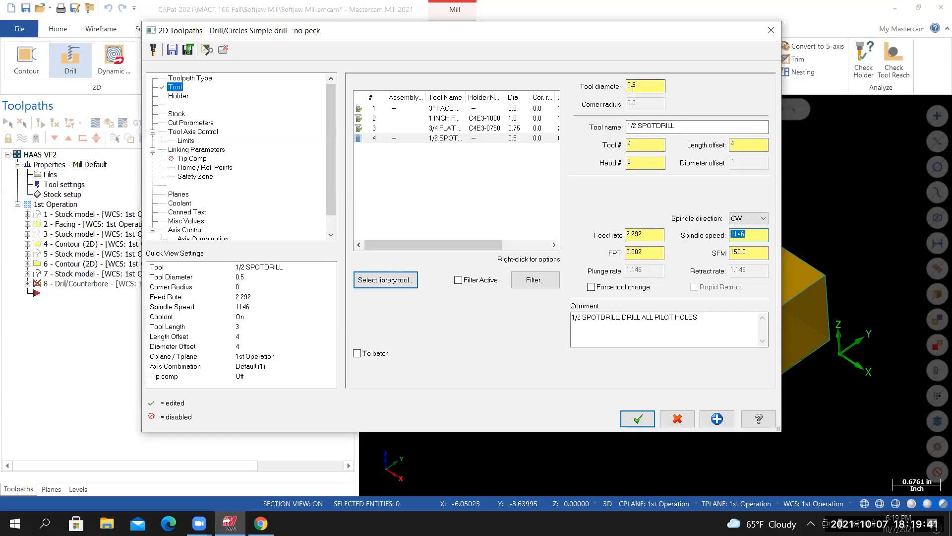
key(Tab)
text(.5)
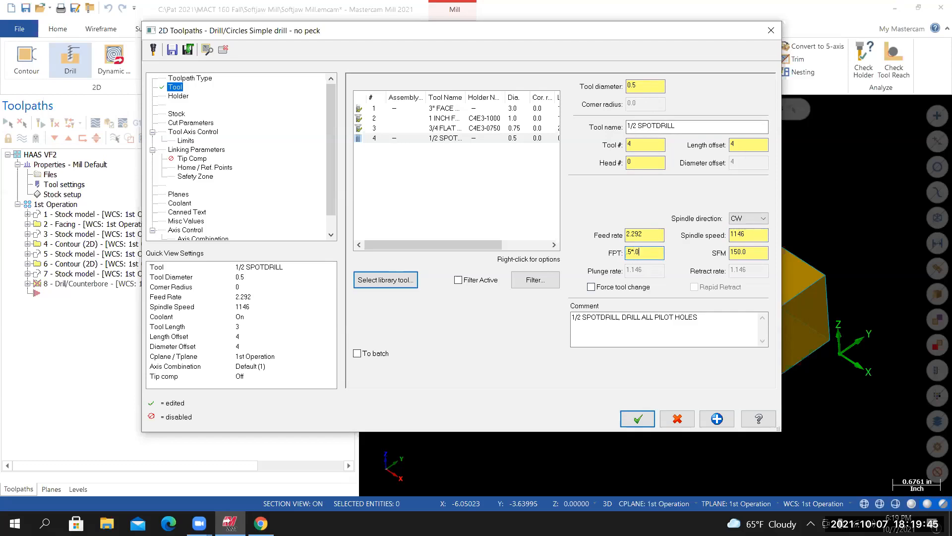
key(Return)
Clear the existing text from the drill toolpath's comment
click(668, 324)
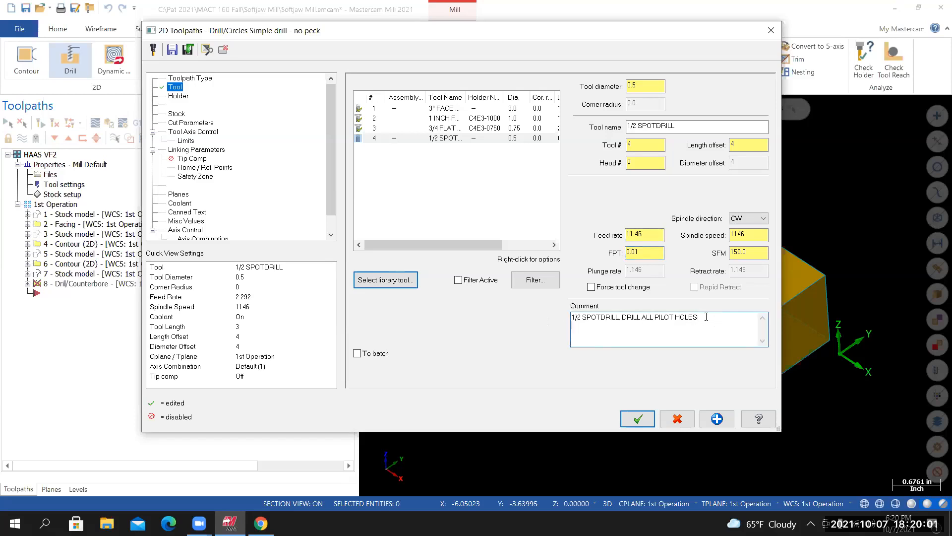
drag(706, 316, 572, 317)
key(BackSpace)
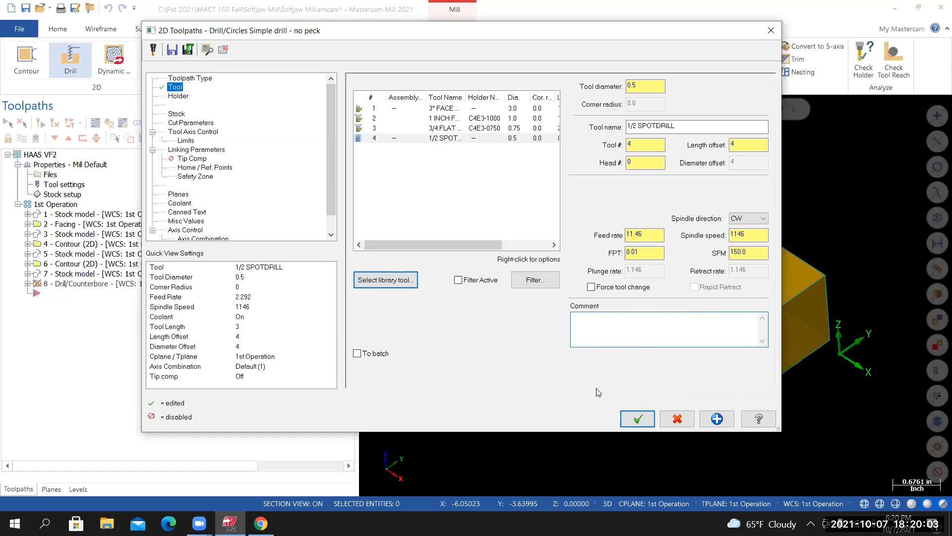
Copy the spot drill's tool name into the drill toolpath's comment and complete it as "1/2 SPOTDRILL, DRILL ALL PILOT HOLES"
click(675, 126)
drag(675, 125, 626, 126)
right_click(655, 125)
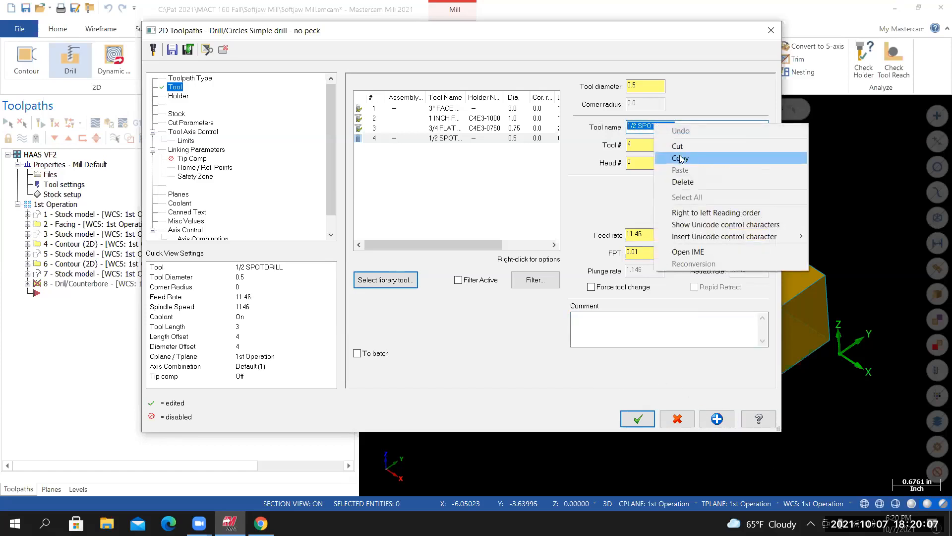
click(681, 159)
right_click(584, 319)
click(611, 367)
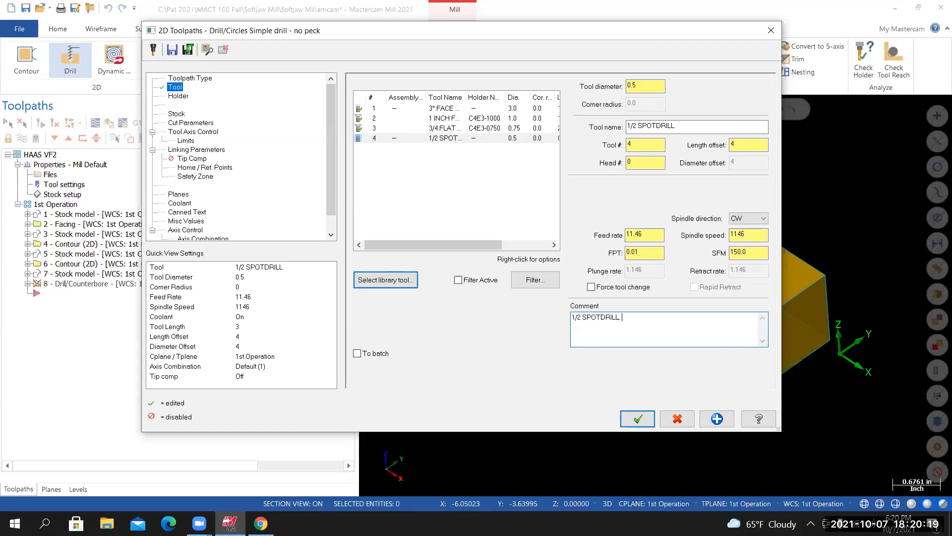
text(RILL ALL PILOT HOLES)
Switch to Chrome, review the assignment's tool list, modeling steps and Softjaw 1st operation steps, and return to Mastercam's drill toolpath comment
click(261, 524)
scroll(499, 308, down, 3)
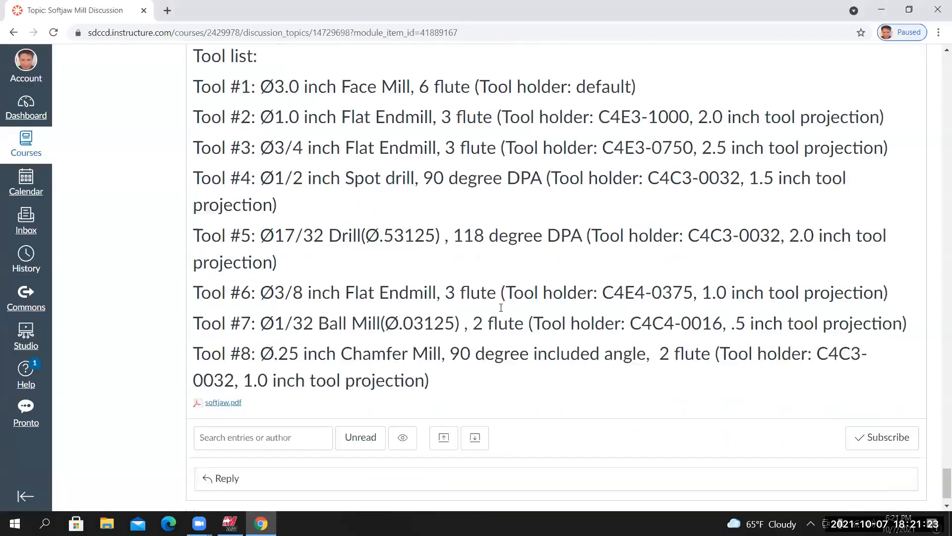
scroll(484, 330, up, 10)
scroll(484, 330, down, 10)
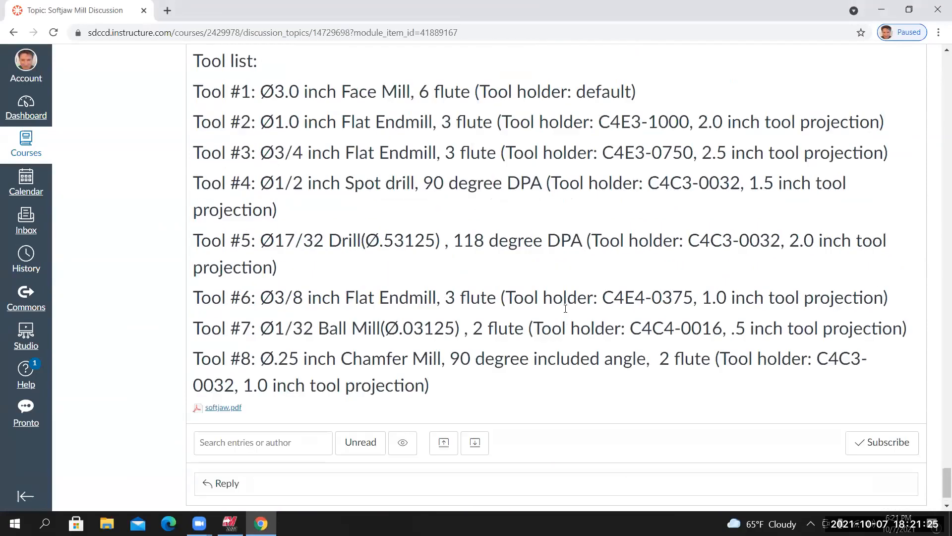
scroll(565, 312, up, 20)
scroll(568, 315, up, 20)
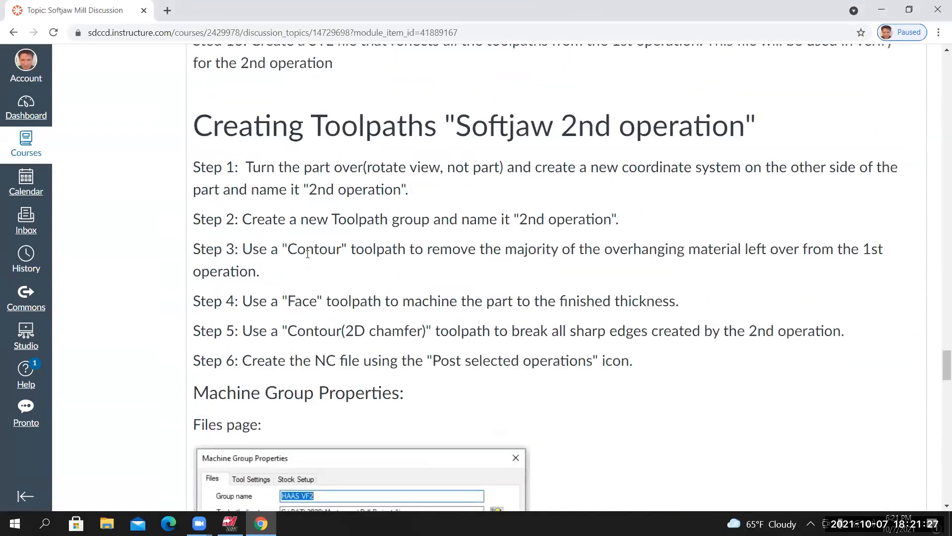
scroll(222, 206, up, 3)
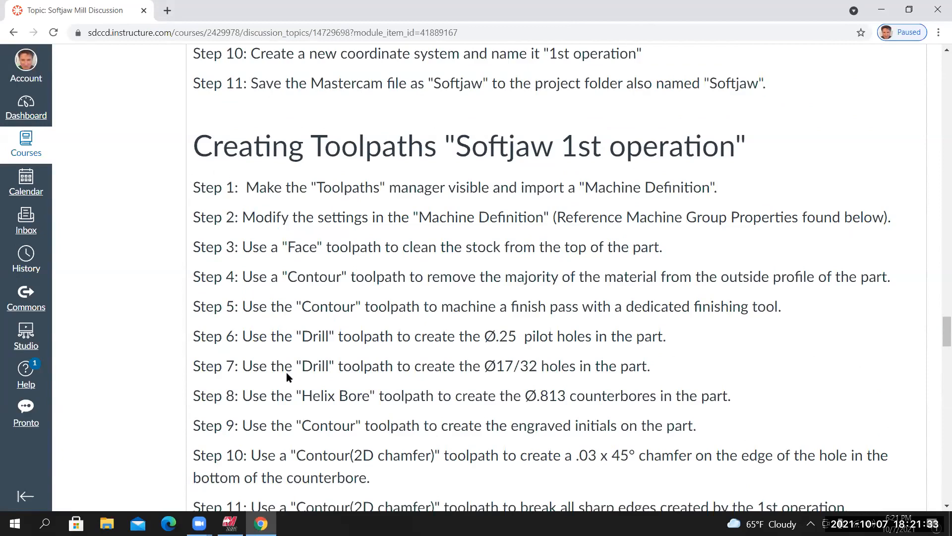
scroll(286, 373, down, 3)
scroll(310, 361, up, 15)
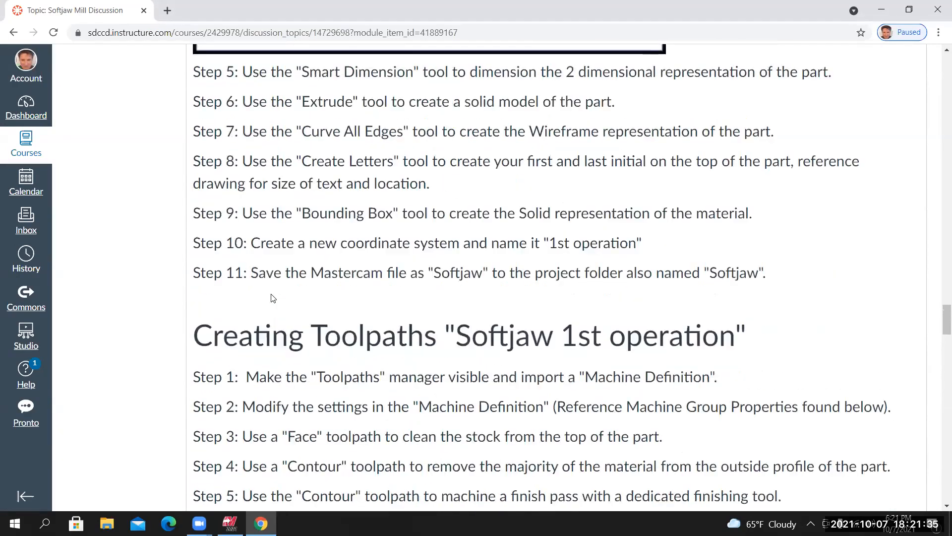
scroll(264, 253, up, 2)
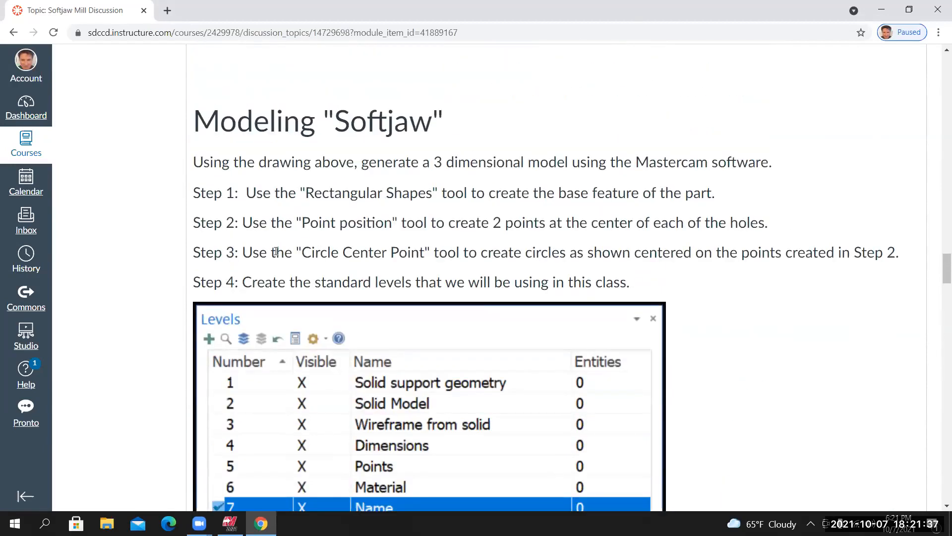
scroll(276, 252, down, 9)
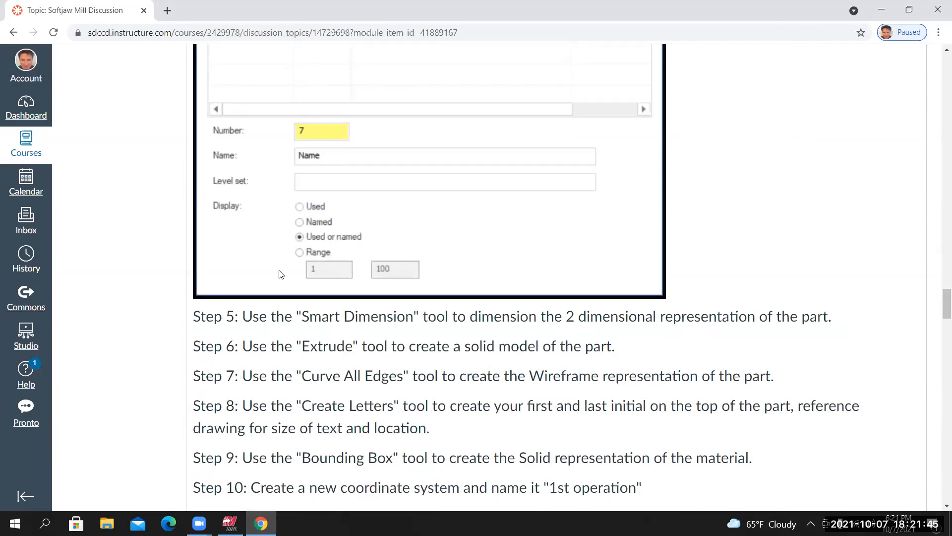
scroll(277, 406, down, 2)
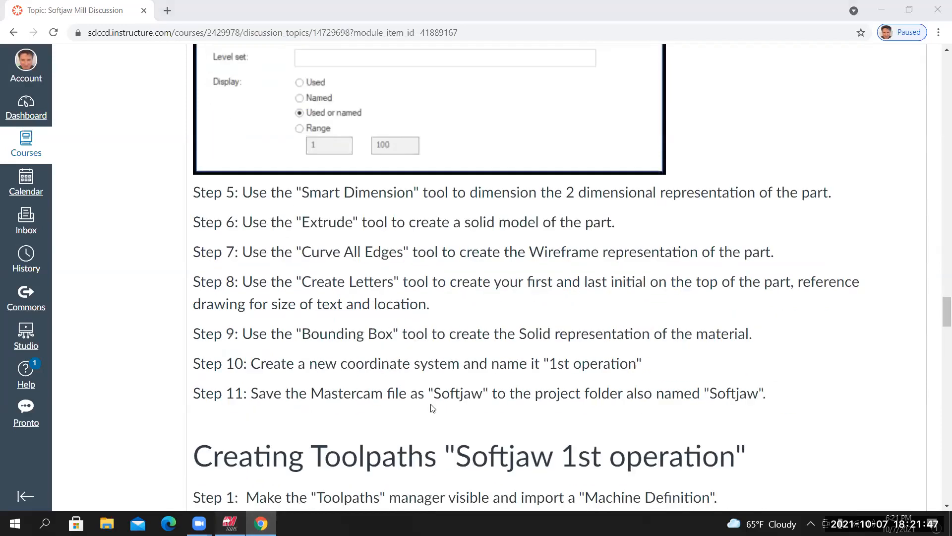
key(alt+Tab)
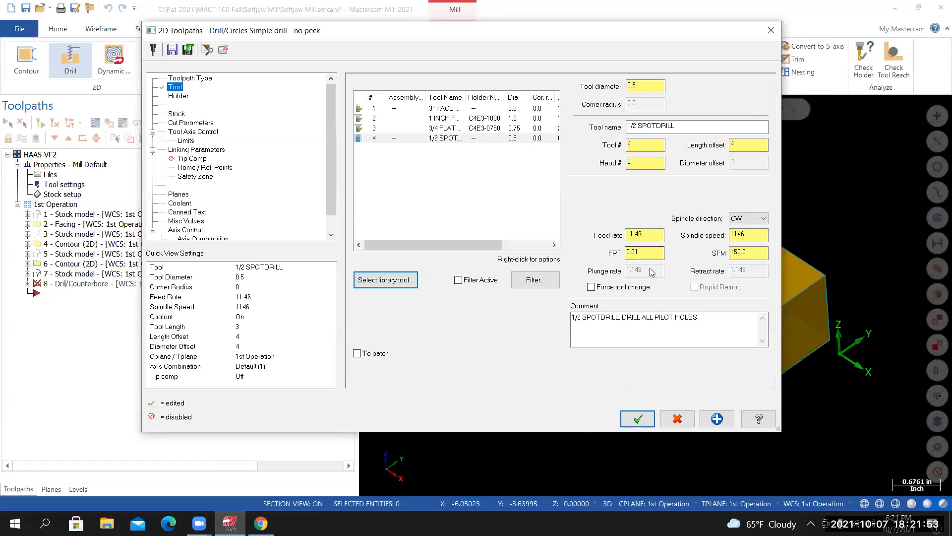
click(634, 323)
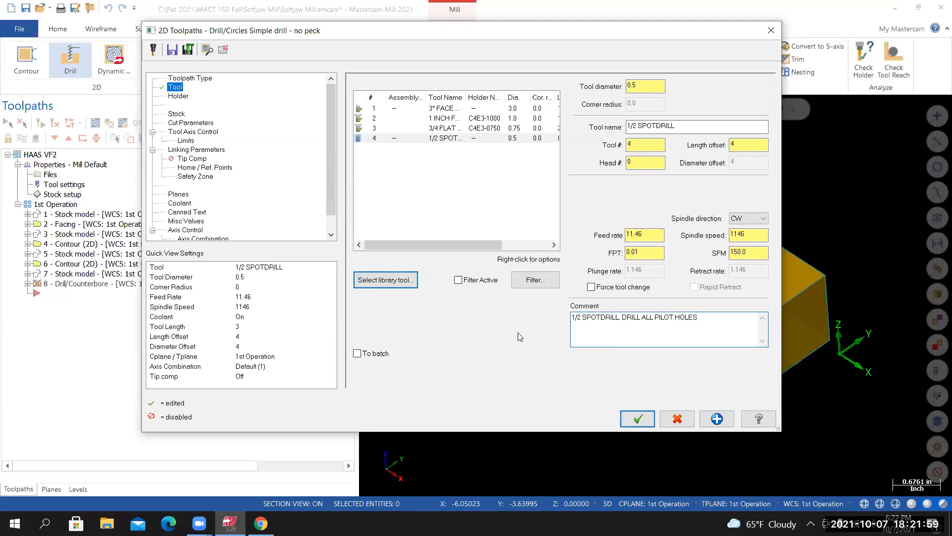
Open the drill toolpath's holder settings and look up tool #4's holder and projection in the assignment's tool list in Chrome
click(176, 96)
click(179, 97)
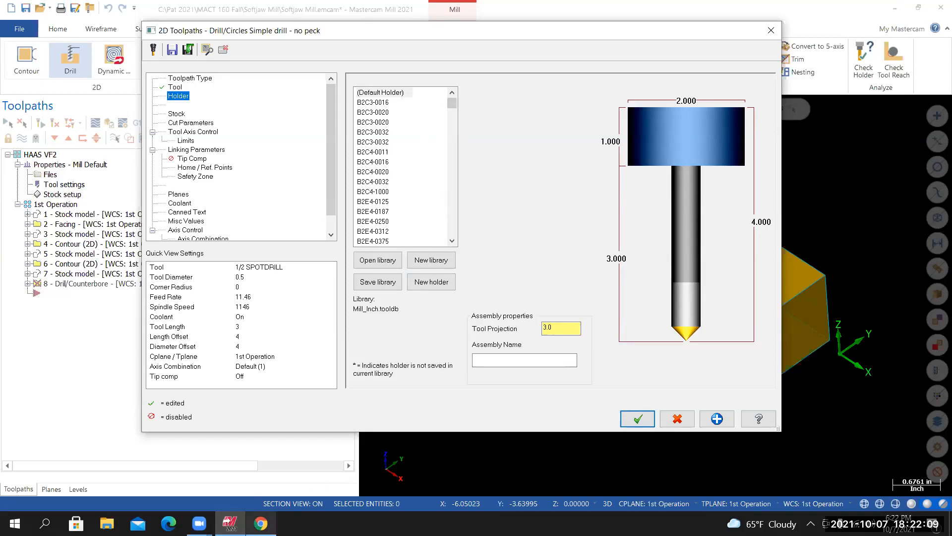
mouse_move(260, 523)
click(262, 464)
scroll(544, 367, down, 20)
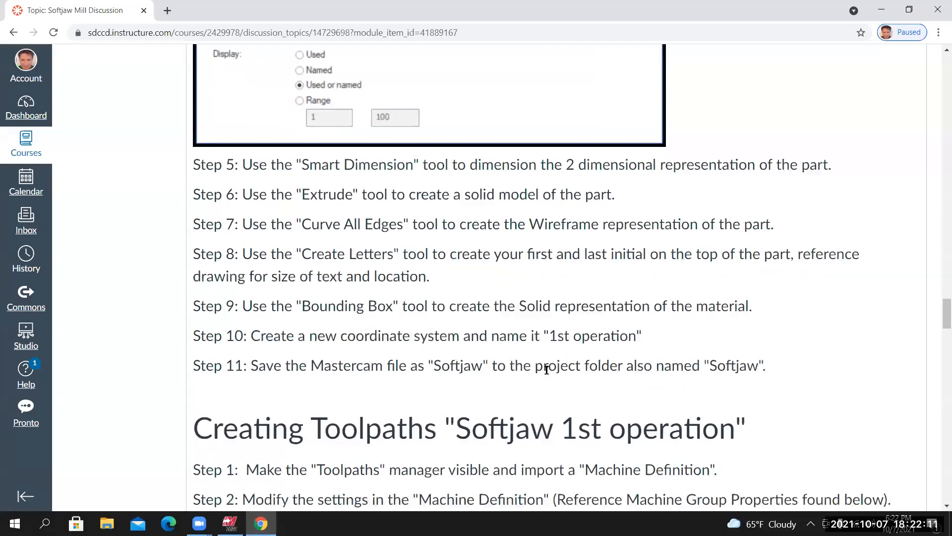
scroll(552, 373, down, 20)
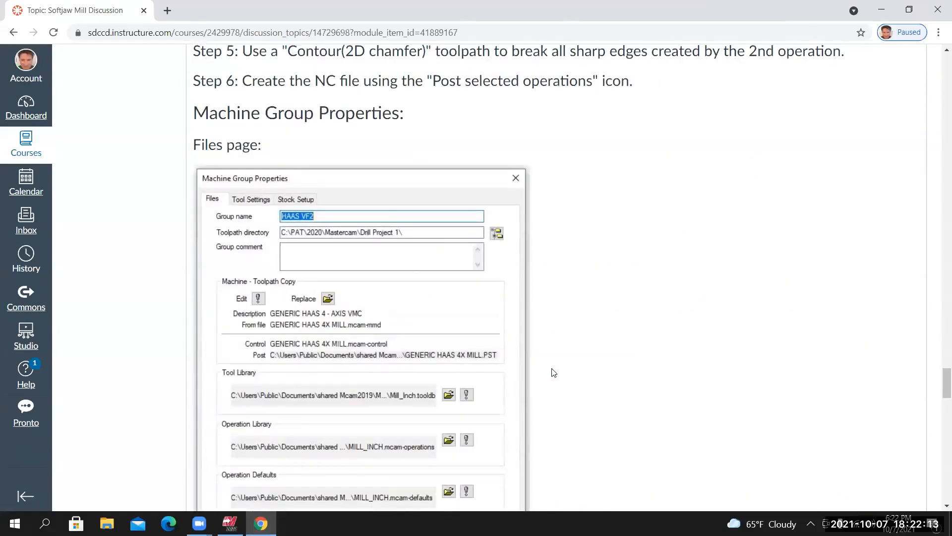
scroll(261, 230, down, 3)
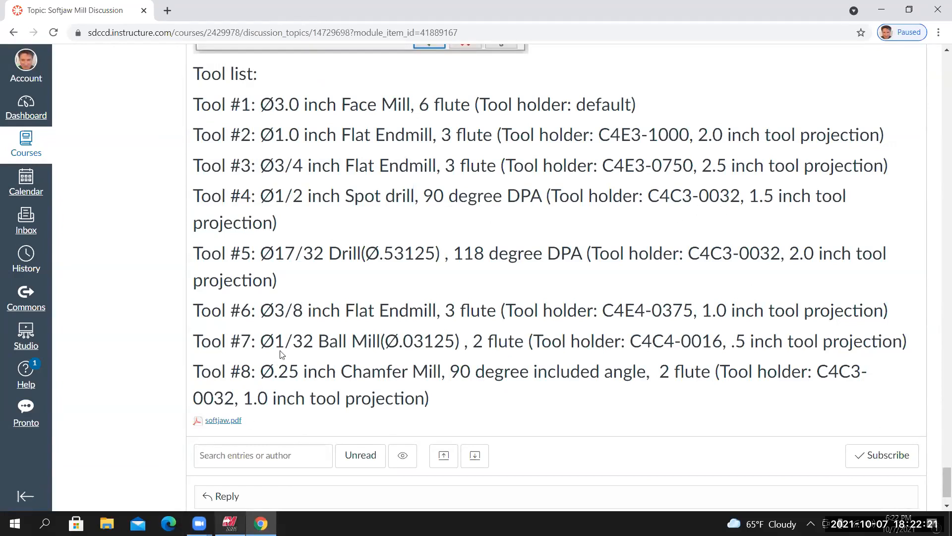
key(alt+Tab)
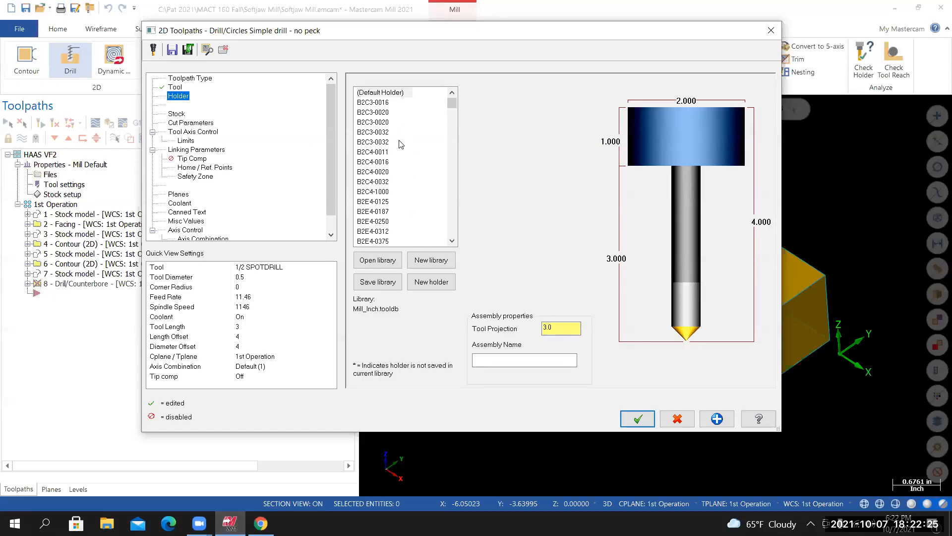
Load the CT40-in holder library for the spot drill
drag(453, 104, 382, 177)
click(375, 261)
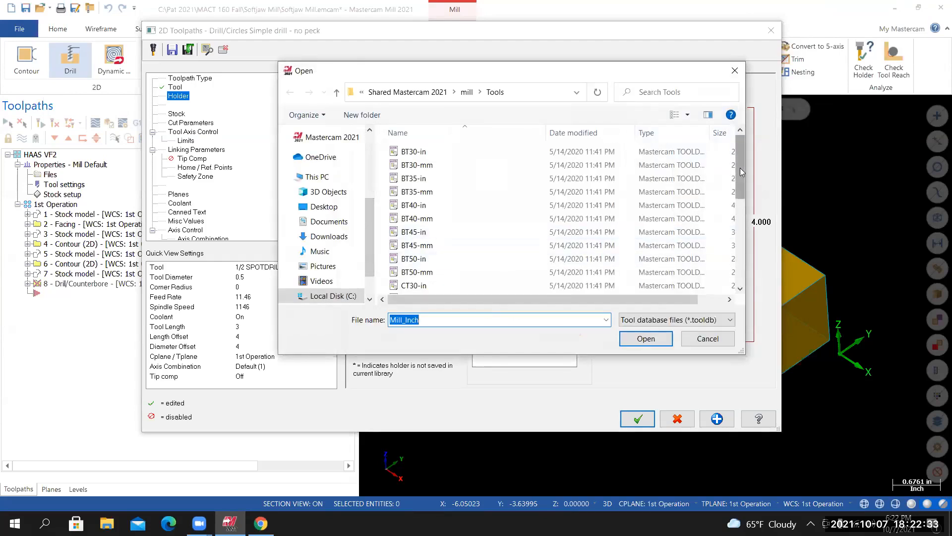
scroll(409, 238, down, 2)
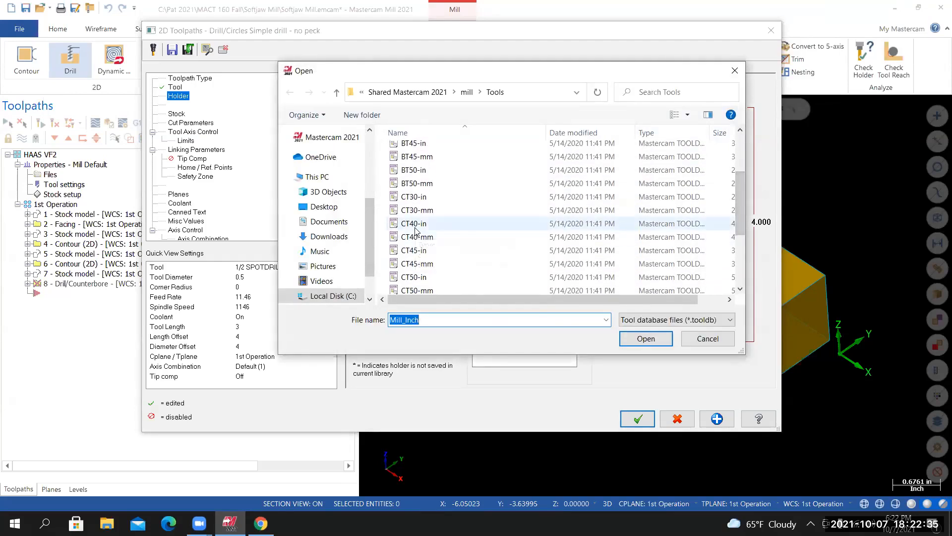
click(413, 226)
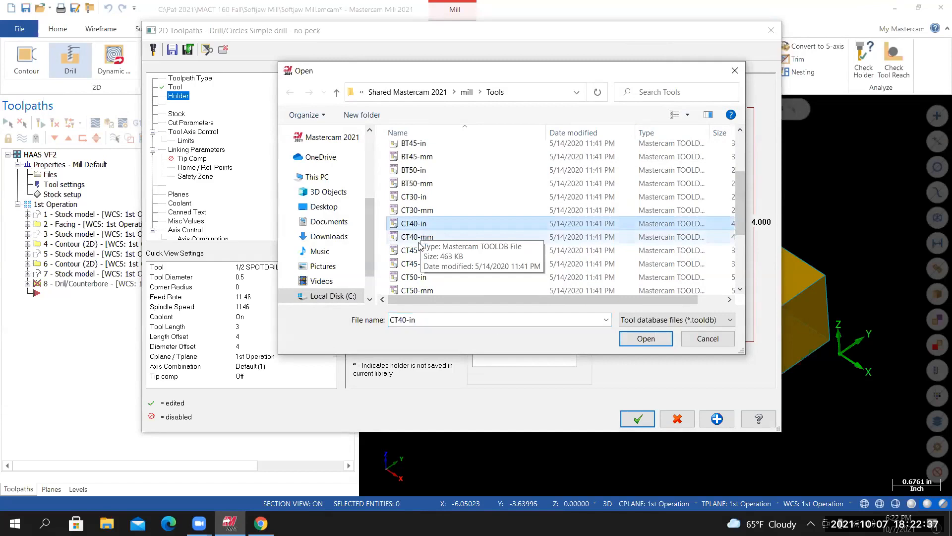
click(644, 338)
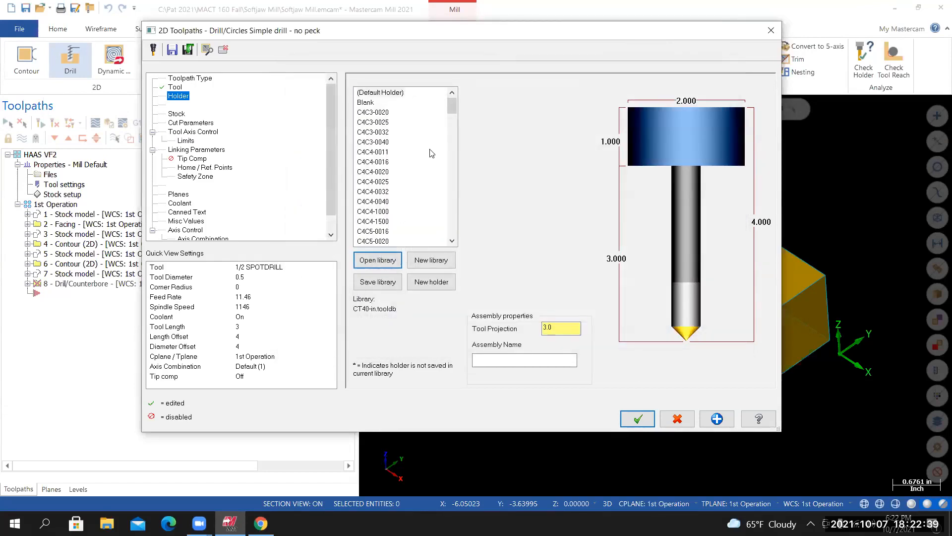
Assign holder C4C3-0032 to the spot drill and set its tool projection to 1.5
drag(453, 105, 396, 122)
click(373, 133)
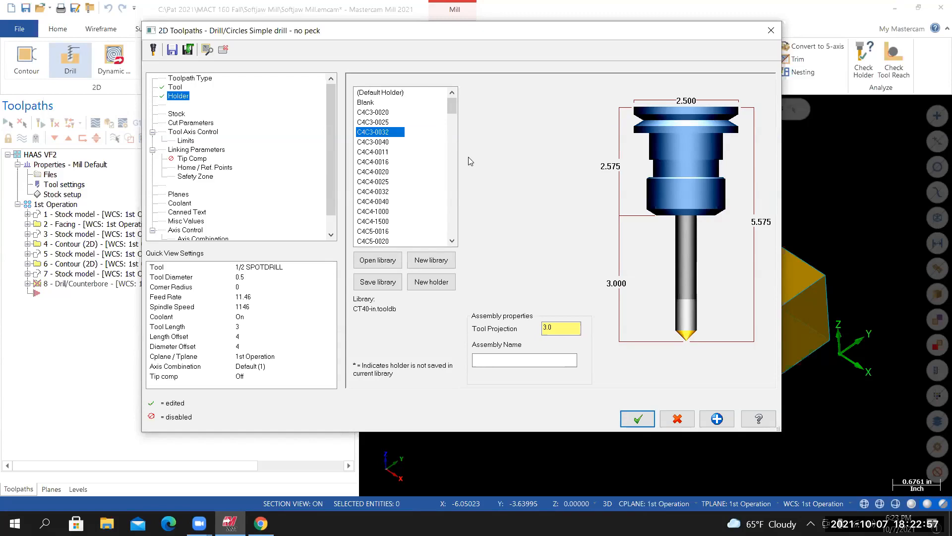
click(546, 328)
text(1.5)
key(Return)
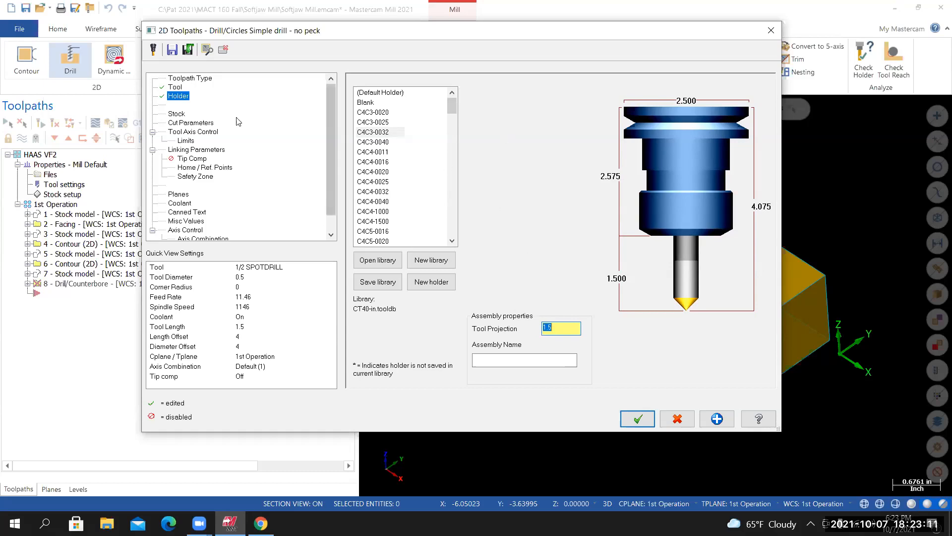
Open the dwell value in the drill cycle's cut parameters for editing
click(197, 124)
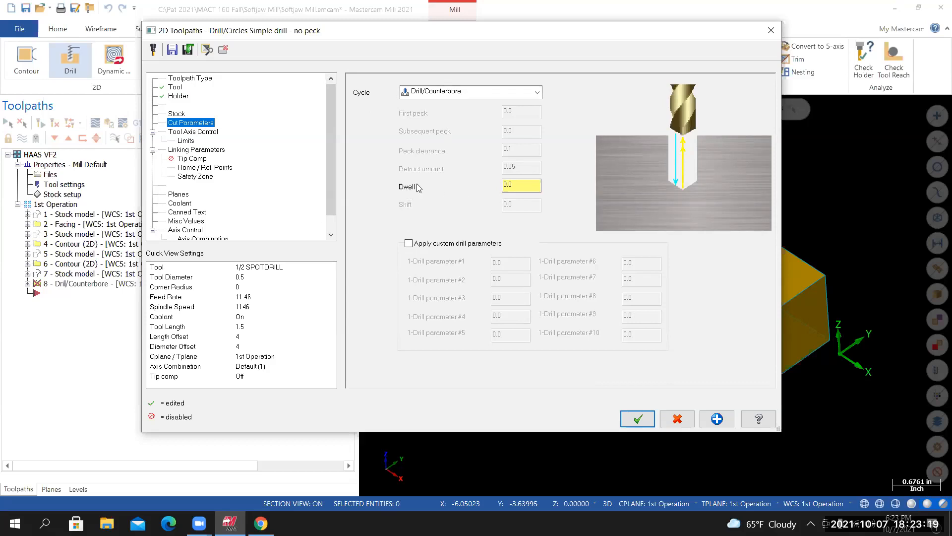
double_click(508, 185)
Enable an absolute clearance of 3.5 in the linking parameters, used only at the start and end of the operation
click(201, 150)
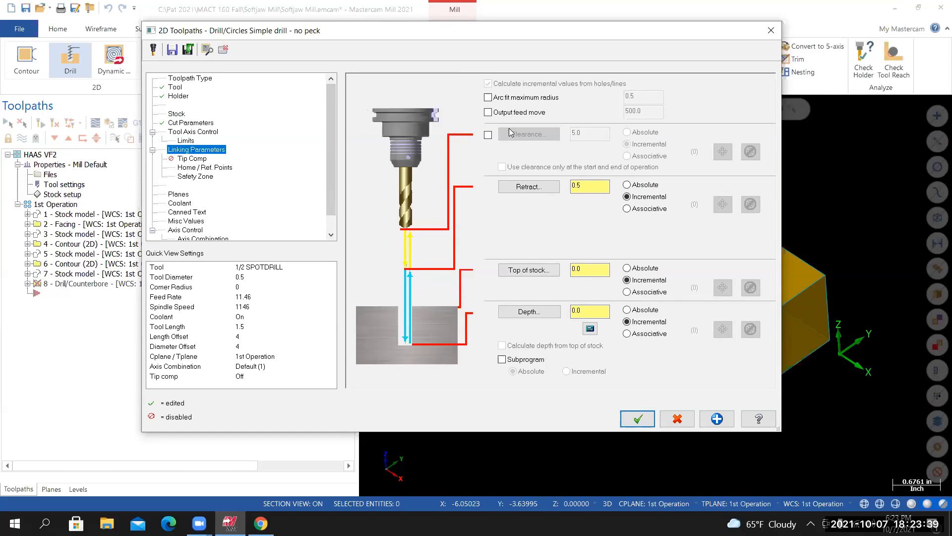
click(488, 135)
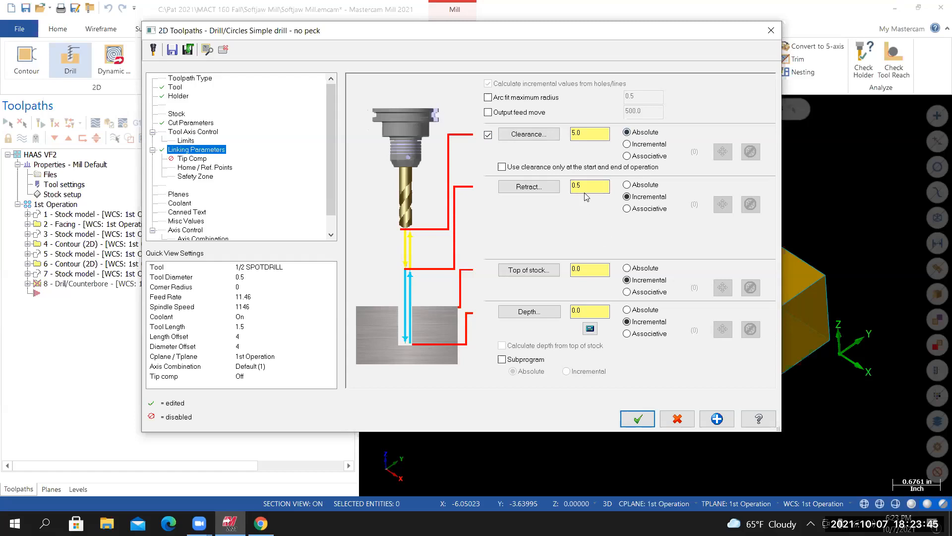
drag(588, 135, 522, 138)
text(3.5)
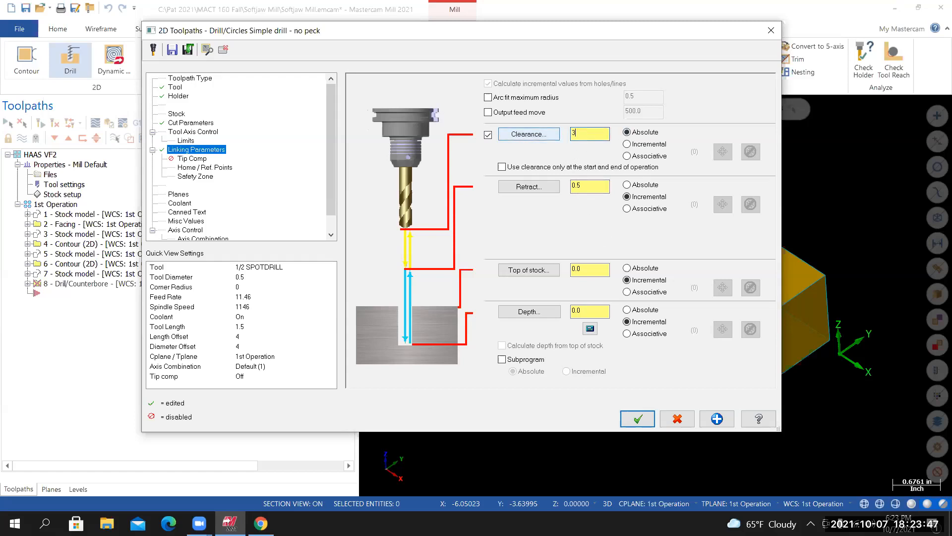
drag(480, 37, 297, 82)
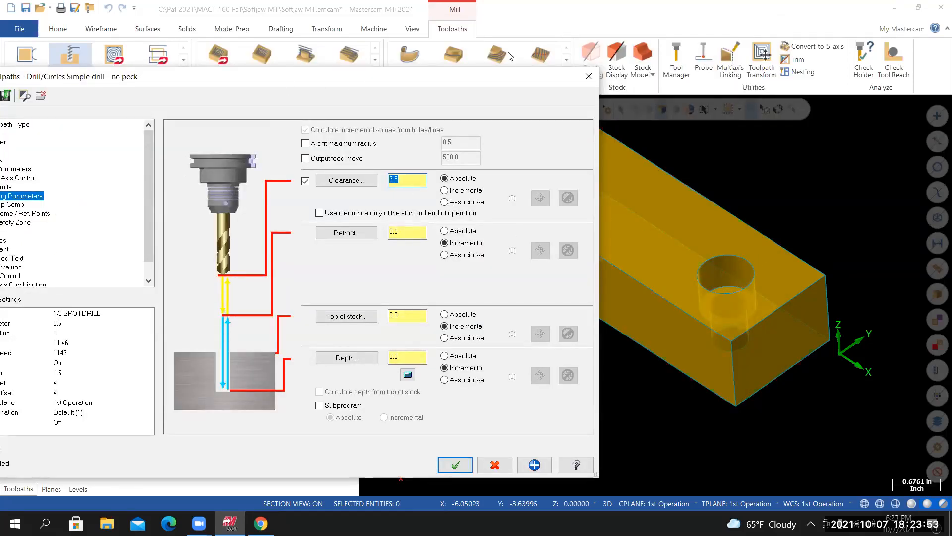
drag(362, 78, 508, 52)
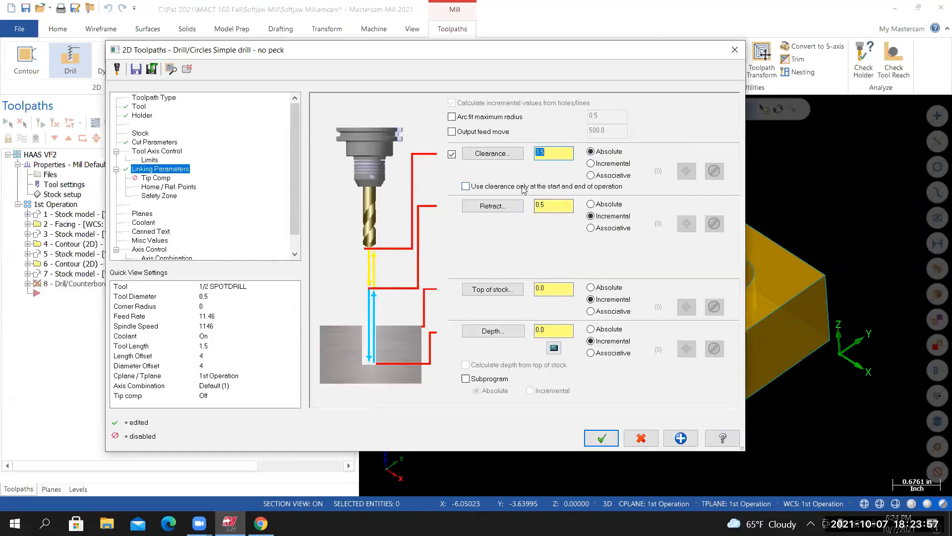
click(466, 191)
Set the incremental retract to 0.1 and the absolute top of stock to 1.48 from the part's upper corner
drag(565, 206, 418, 208)
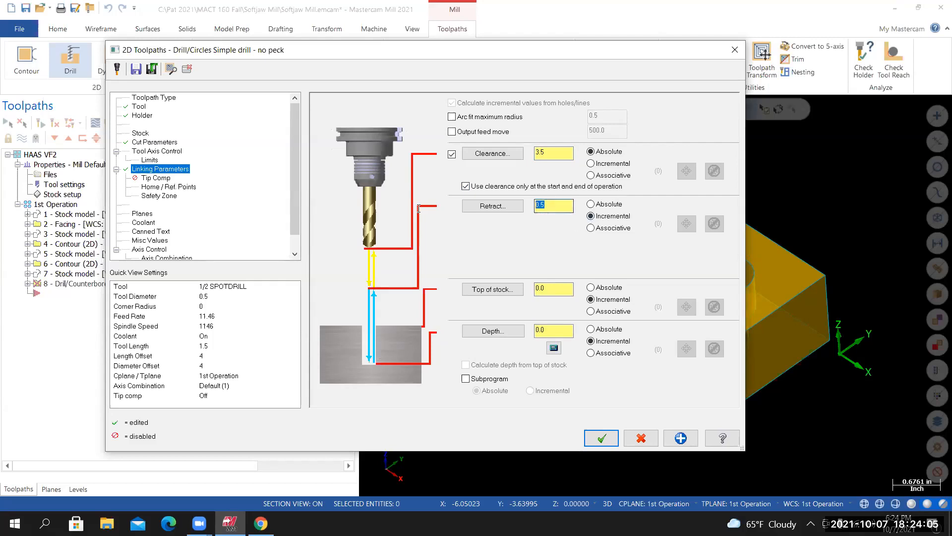
text(0.1)
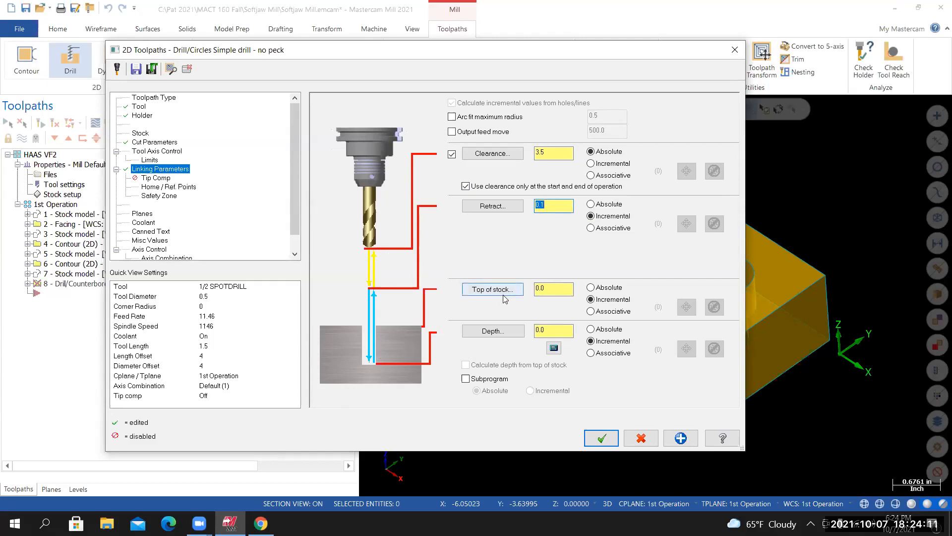
click(590, 287)
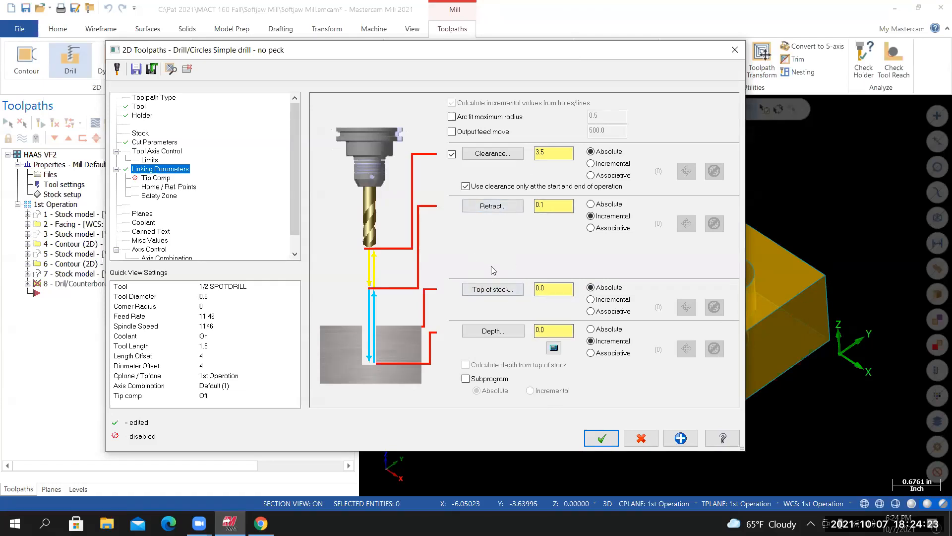
click(492, 291)
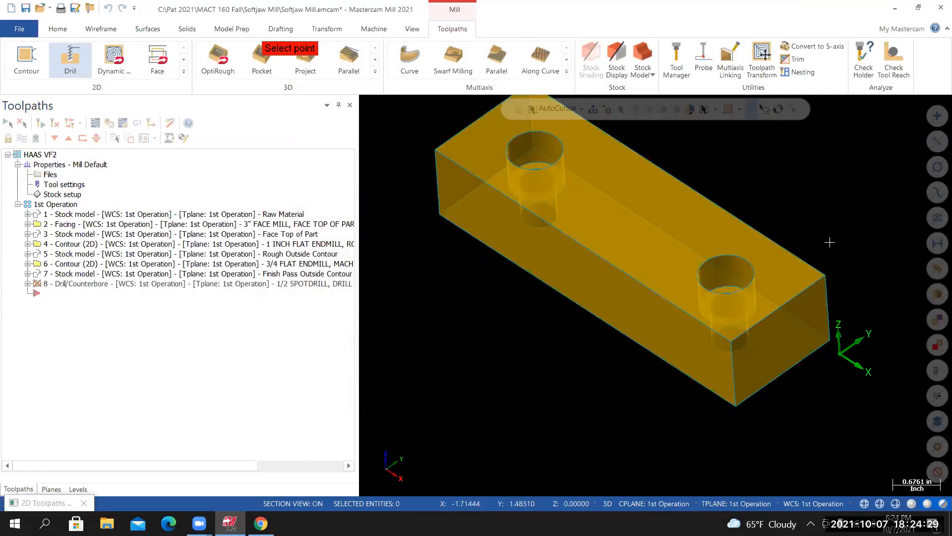
click(827, 276)
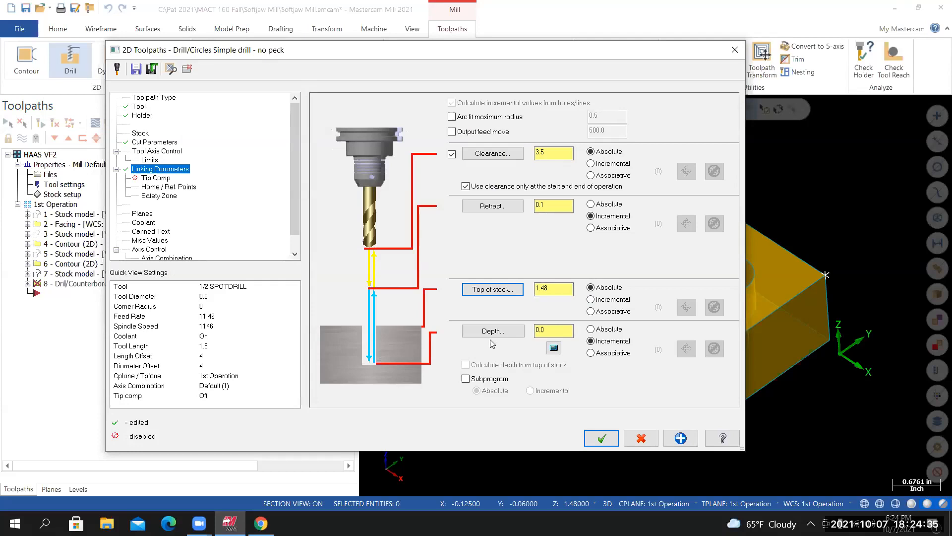
Set the drill depth to absolute and overwrite it using the depth calculator with a finish diameter of 0.25
click(591, 329)
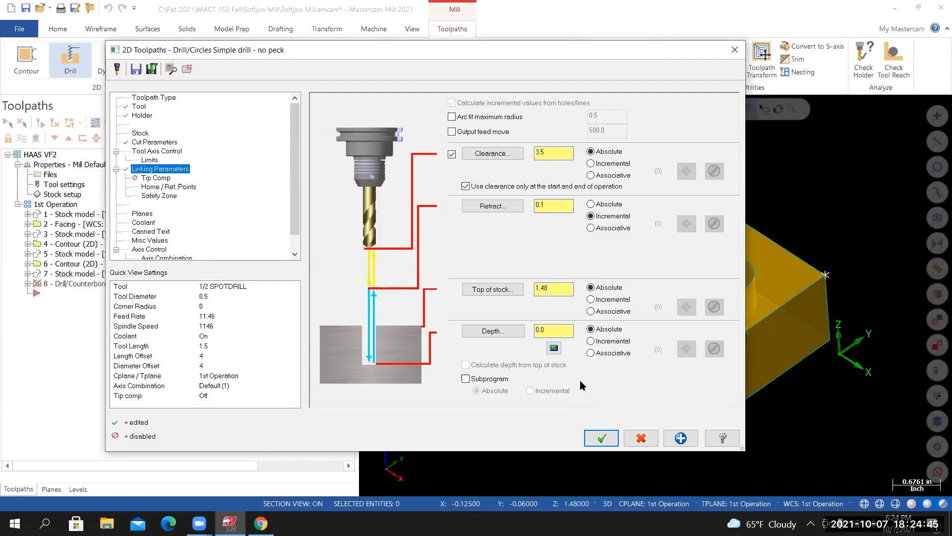
click(554, 349)
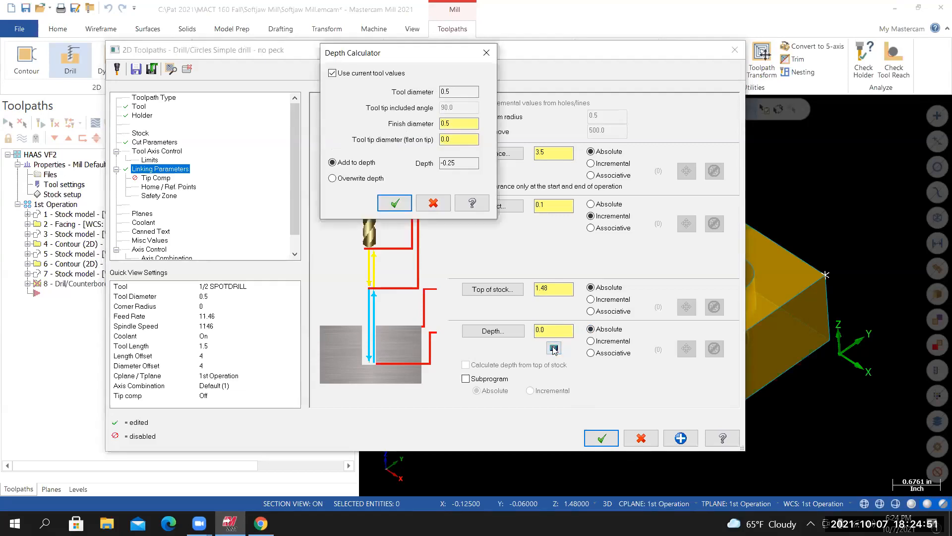
drag(394, 55, 482, 134)
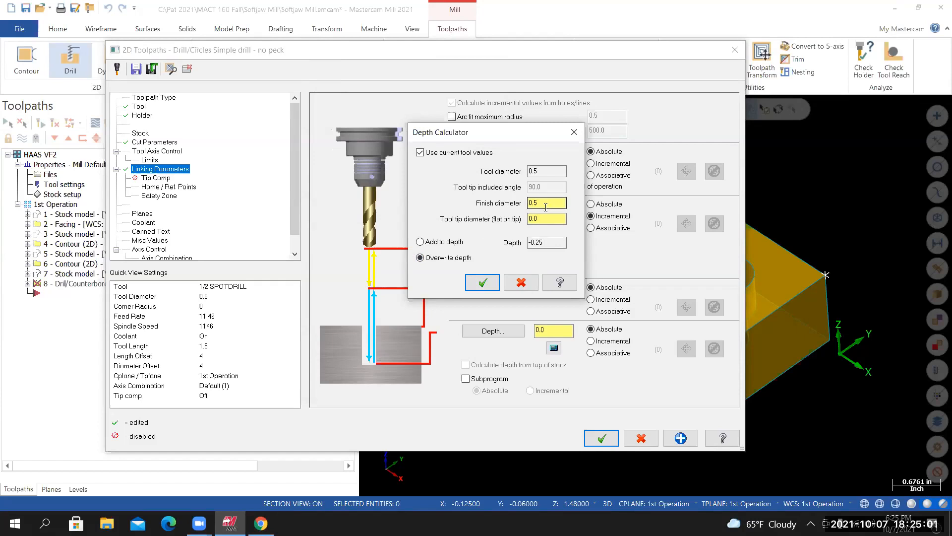
drag(544, 205, 480, 206)
key(BackSpace)
text(.25)
key(Tab)
click(482, 282)
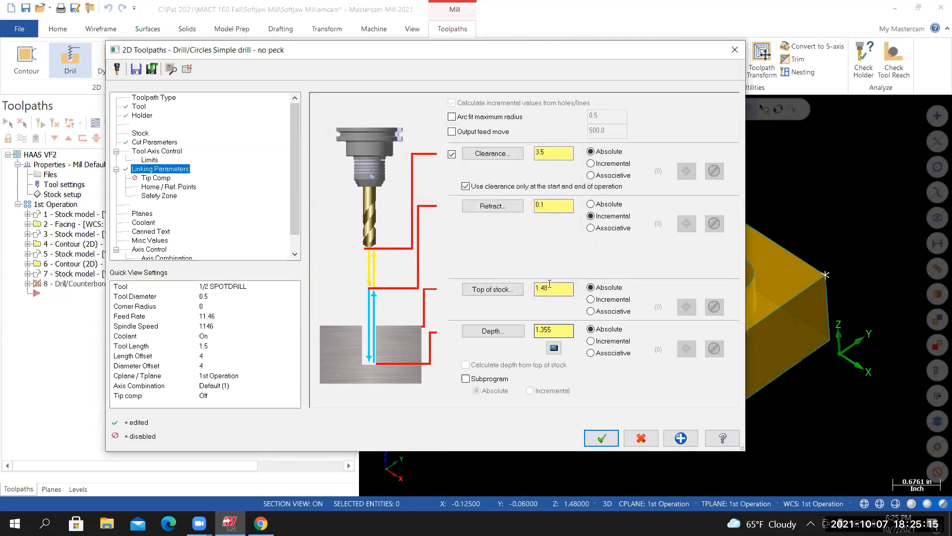
Check the tip compensation setting, leave it disabled, and accept the parameters to generate the spot drill toolpath
click(552, 332)
click(558, 332)
click(158, 178)
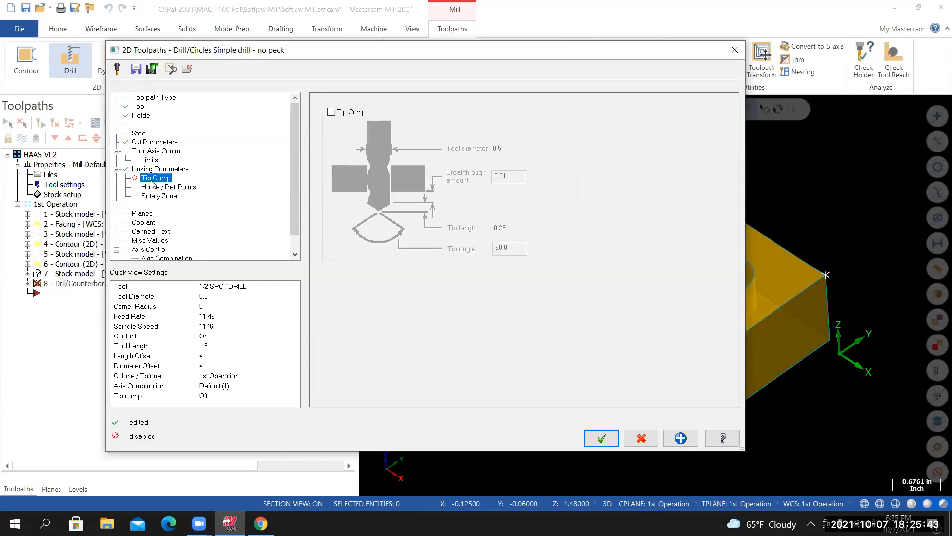
click(600, 436)
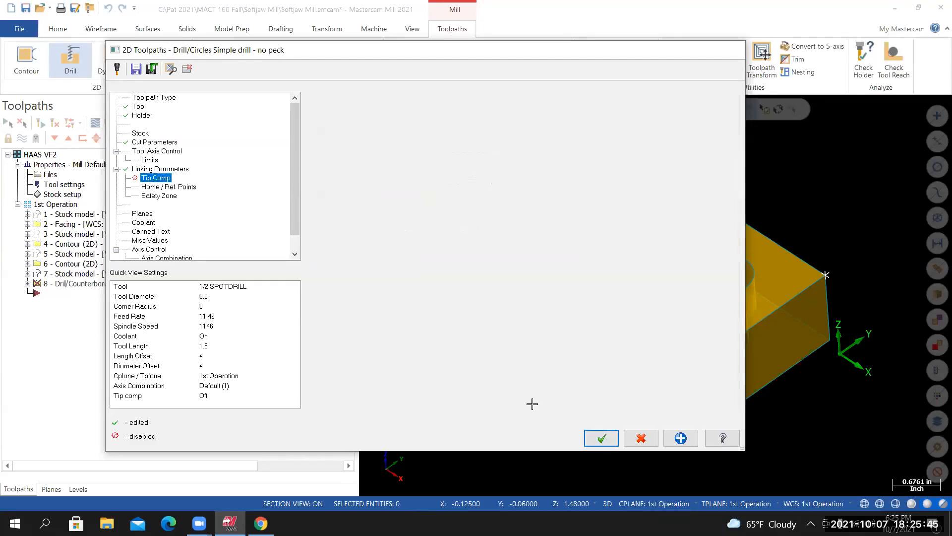
Examine the spot drill toolpath's clearance, retract and depth moves at both holes from several angles
scroll(542, 346, down, 4)
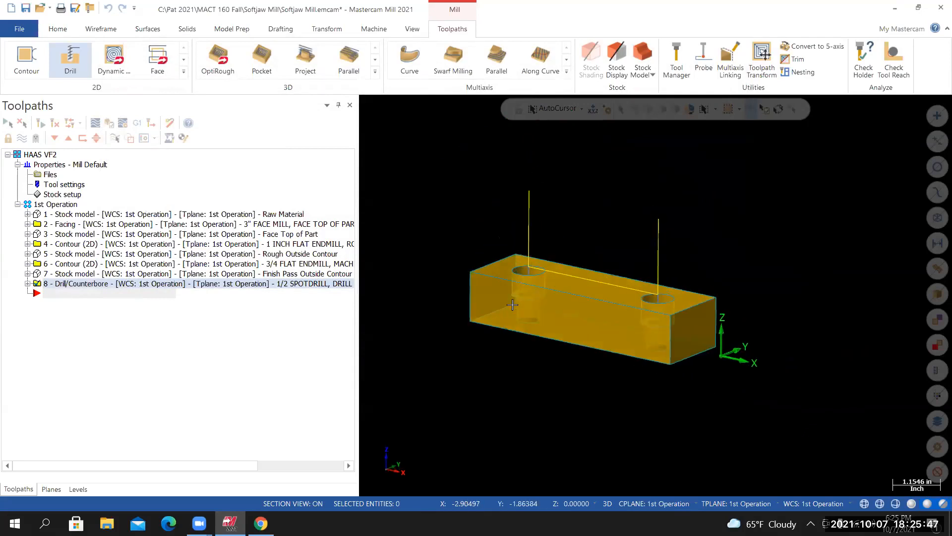
scroll(547, 340, up, 3)
mouse_move(513, 304)
middle_down()
mouse_move(513, 273)
mouse_move(515, 315)
middle_up()
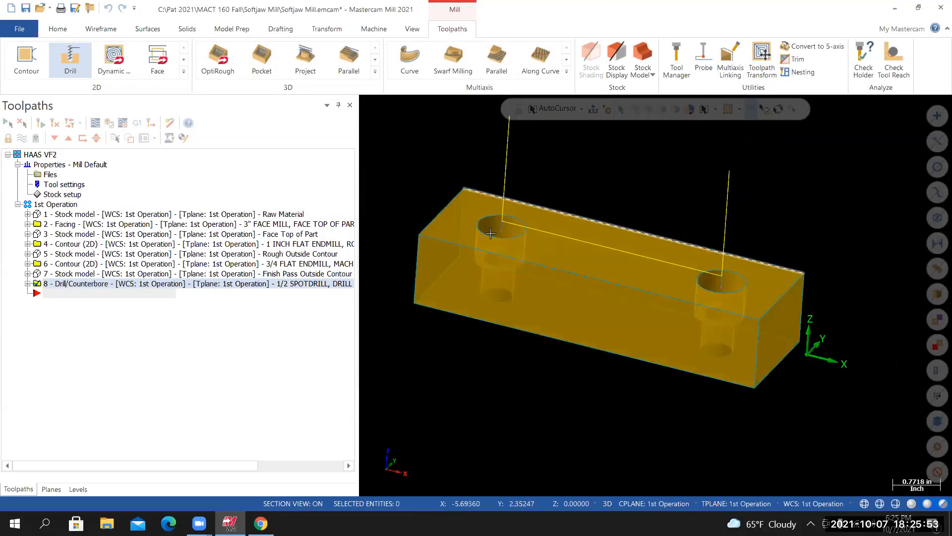
scroll(516, 221, up, 4)
middle_drag(501, 241, 515, 216)
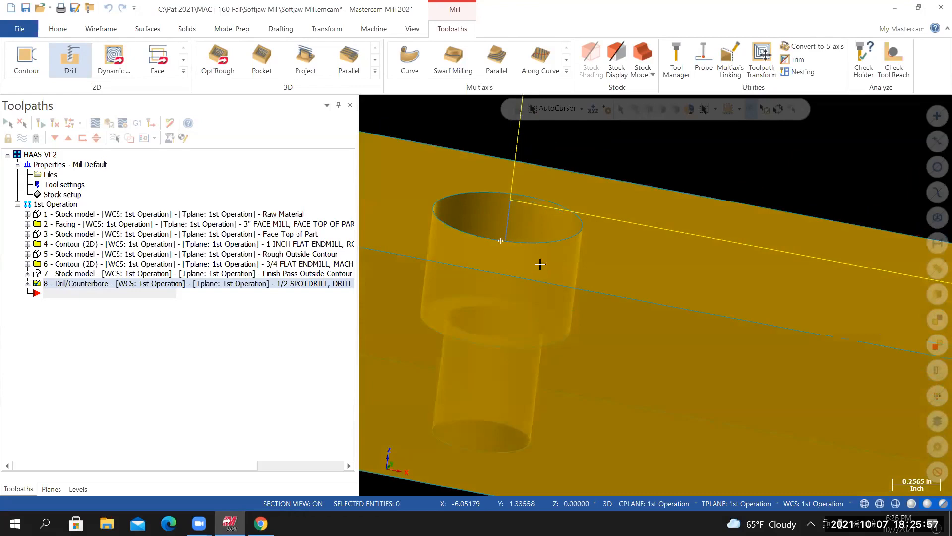
middle_drag(541, 264, 530, 217)
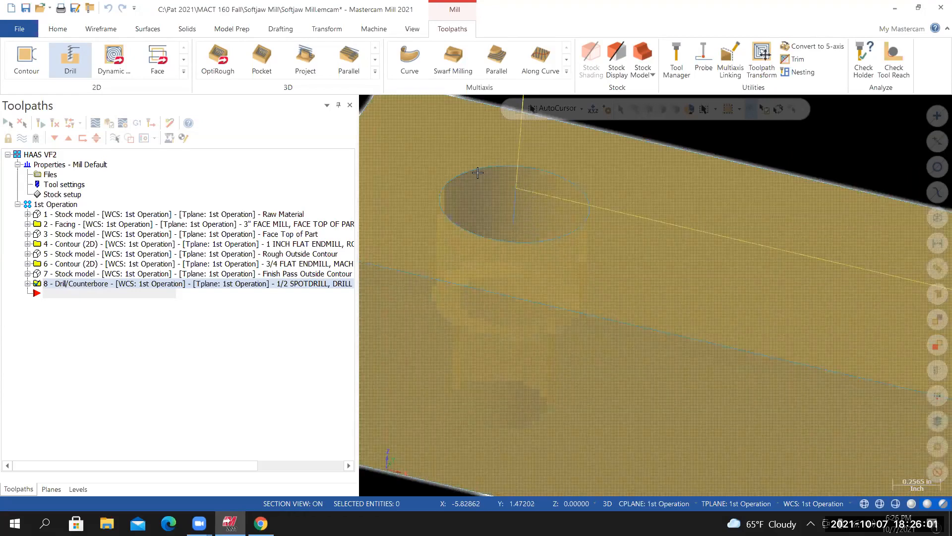
scroll(519, 202, down, 5)
middle_drag(519, 203, 532, 198)
scroll(533, 197, up, 5)
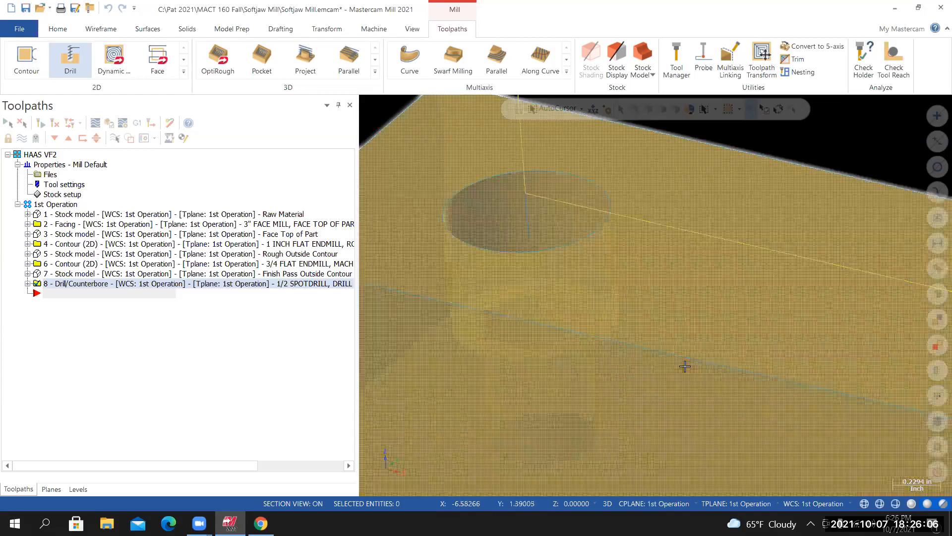
scroll(685, 366, down, 5)
mouse_move(666, 368)
middle_down()
mouse_move(673, 371)
mouse_move(640, 368)
middle_up()
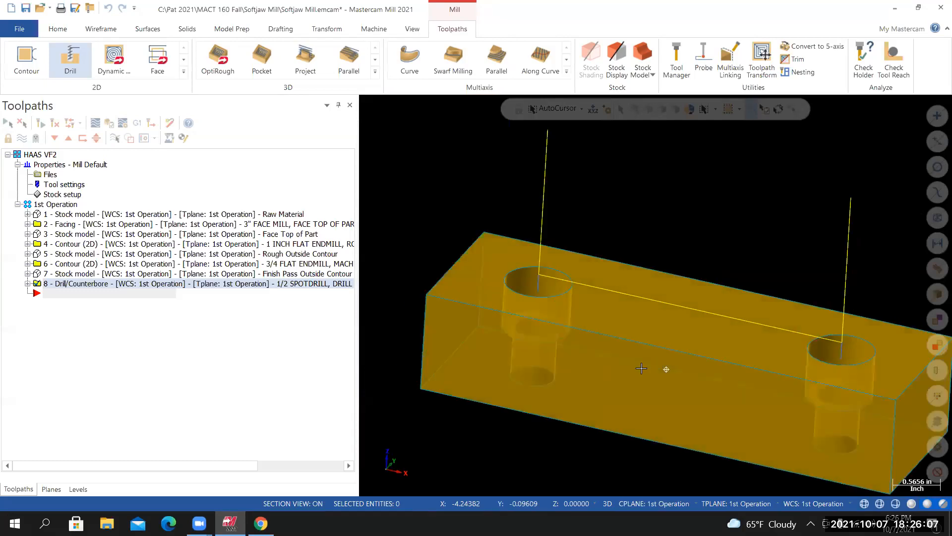
middle_drag(886, 430, 864, 439)
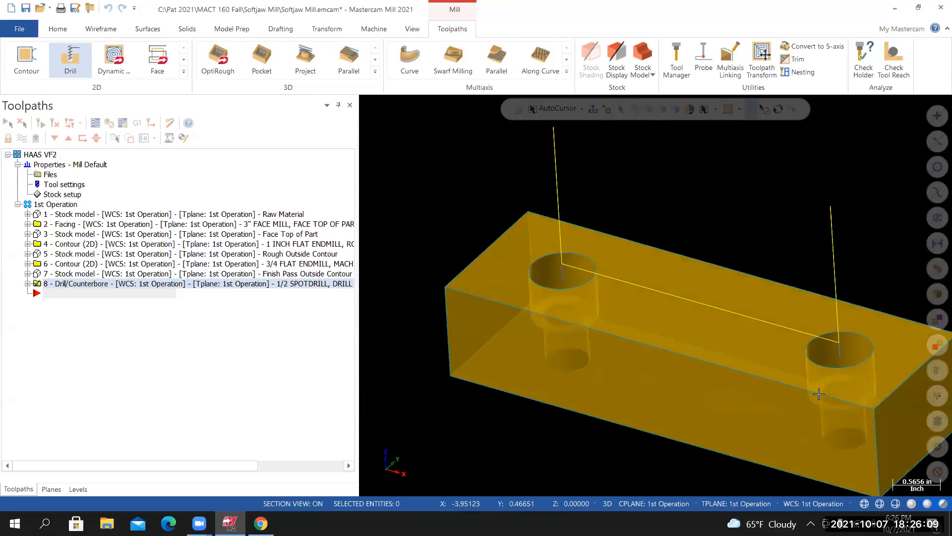
middle_drag(791, 424, 566, 360)
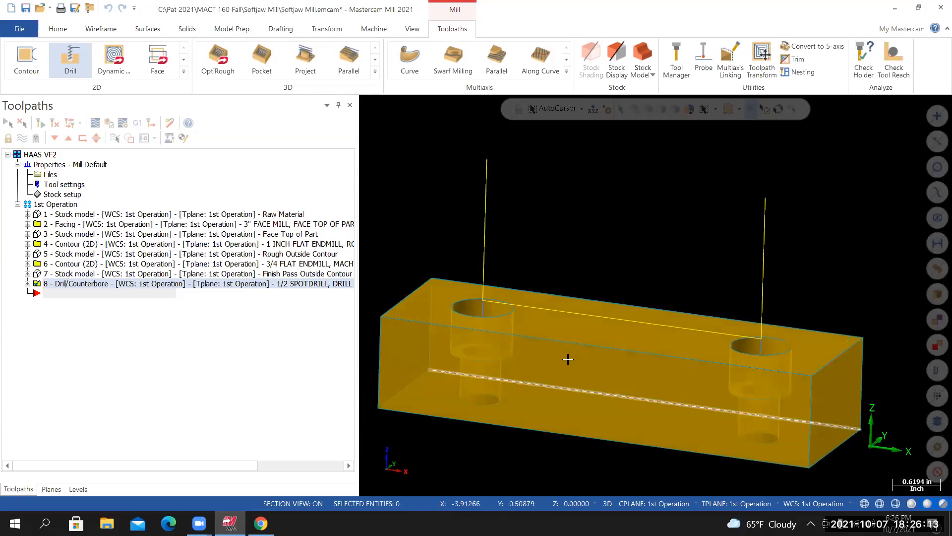
scroll(568, 359, up, 2)
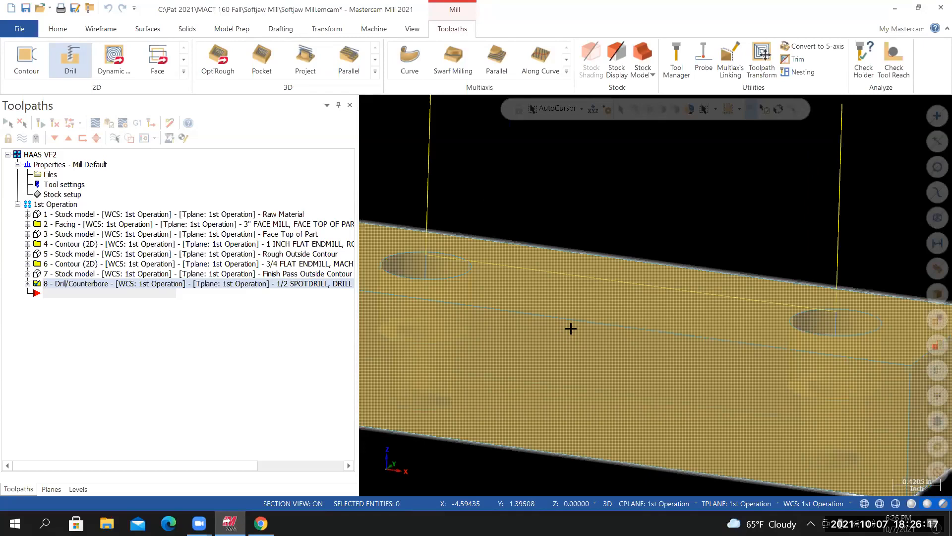
scroll(551, 349, down, 5)
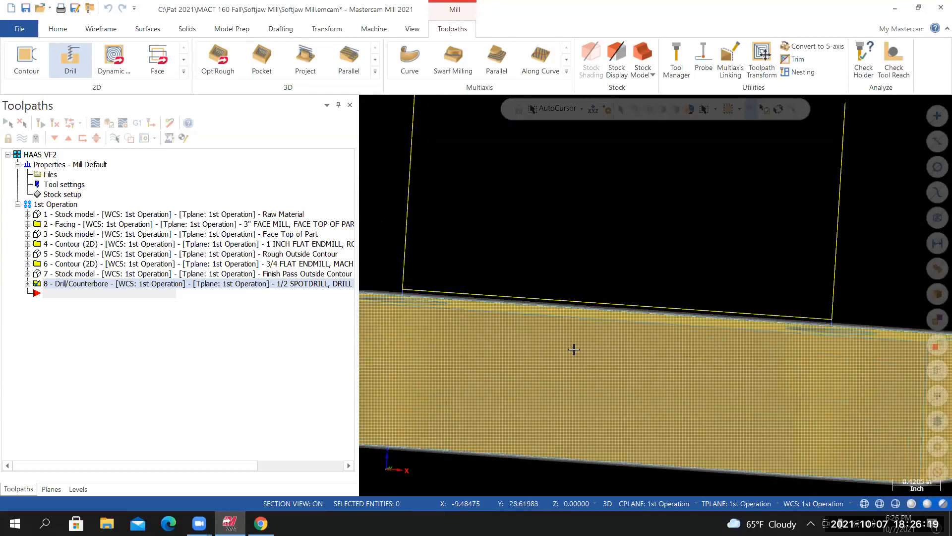
middle_drag(457, 348, 473, 321)
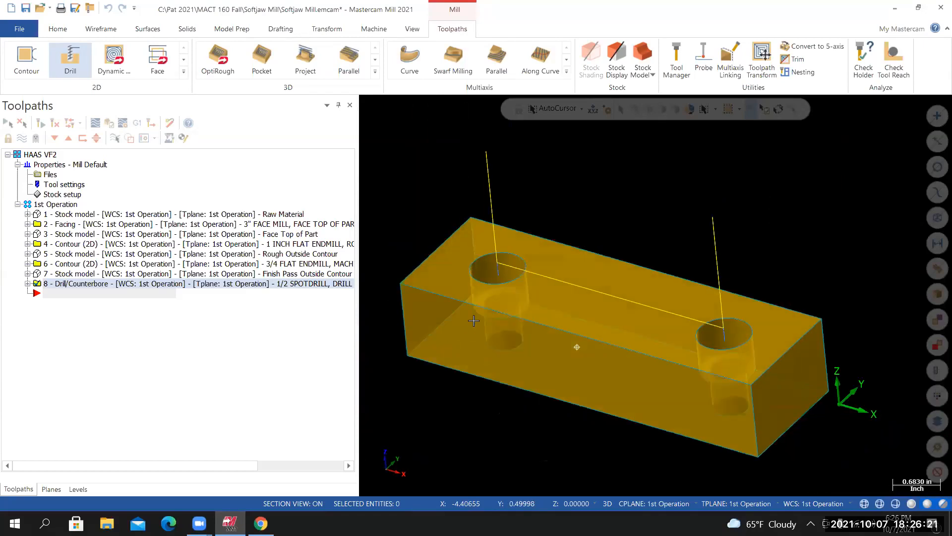
middle_drag(463, 186, 451, 182)
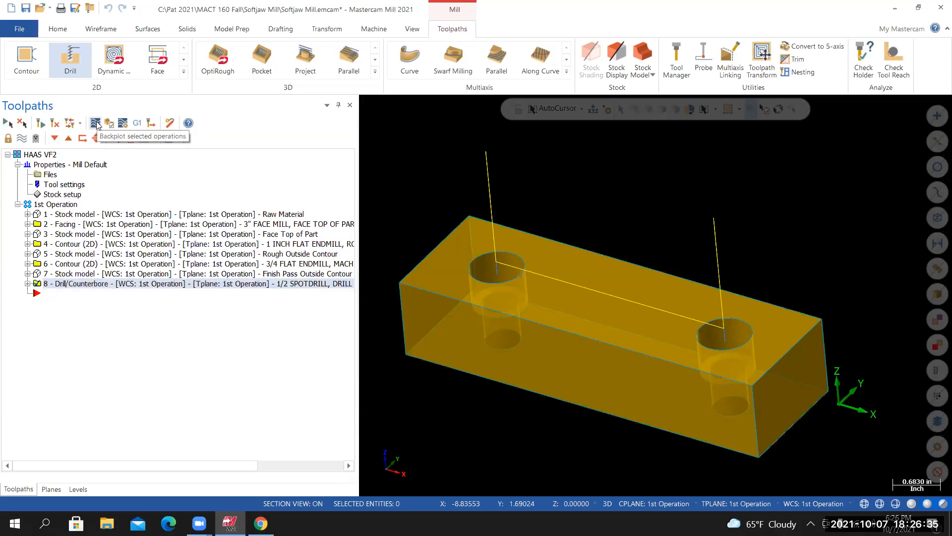
Backplot the spot drill operation at an adjusted playback speed and inspect the tool motion over both holes
click(95, 123)
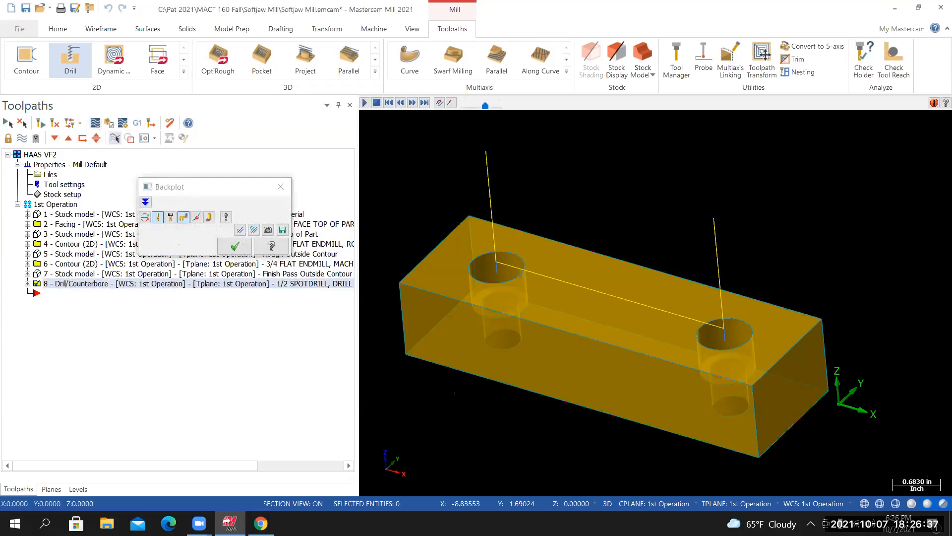
middle_drag(485, 366, 542, 363)
scroll(542, 363, down, 2)
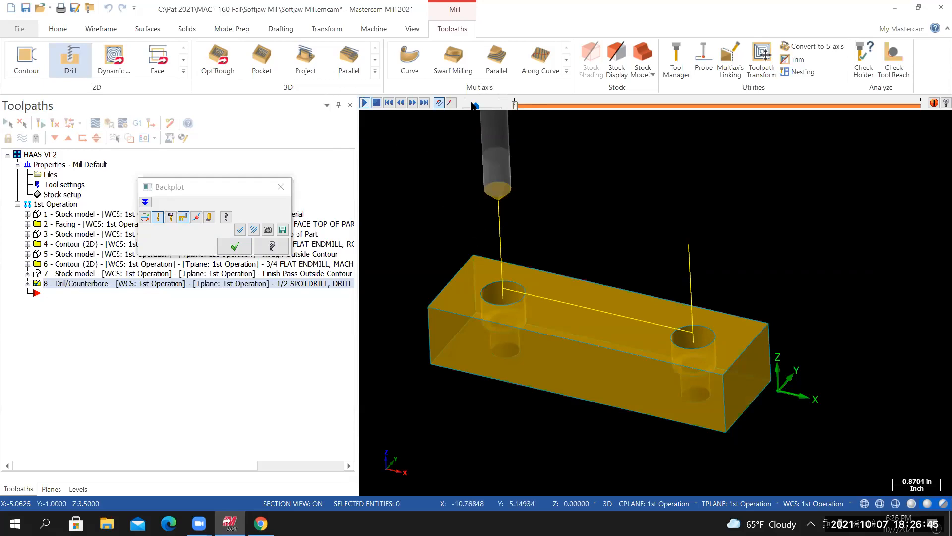
click(365, 102)
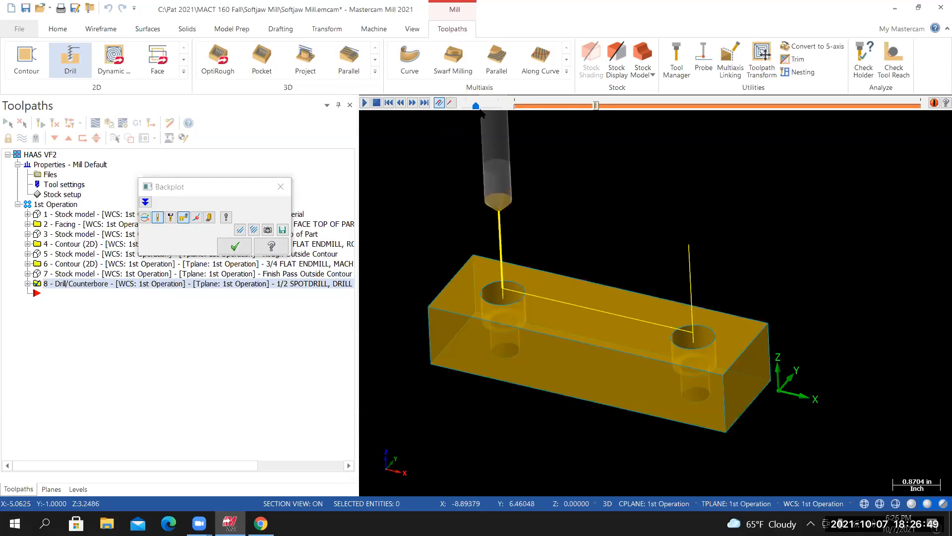
drag(487, 111, 496, 109)
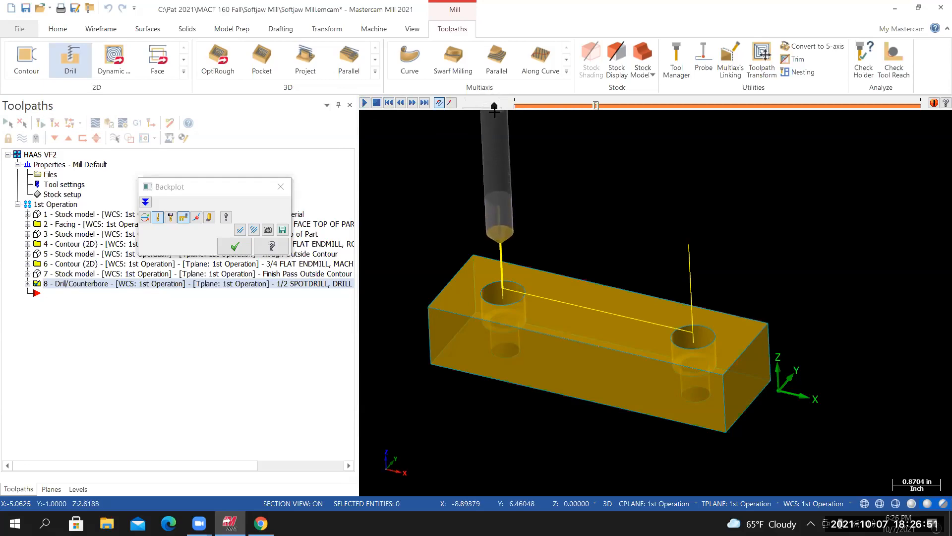
middle_drag(584, 416, 582, 406)
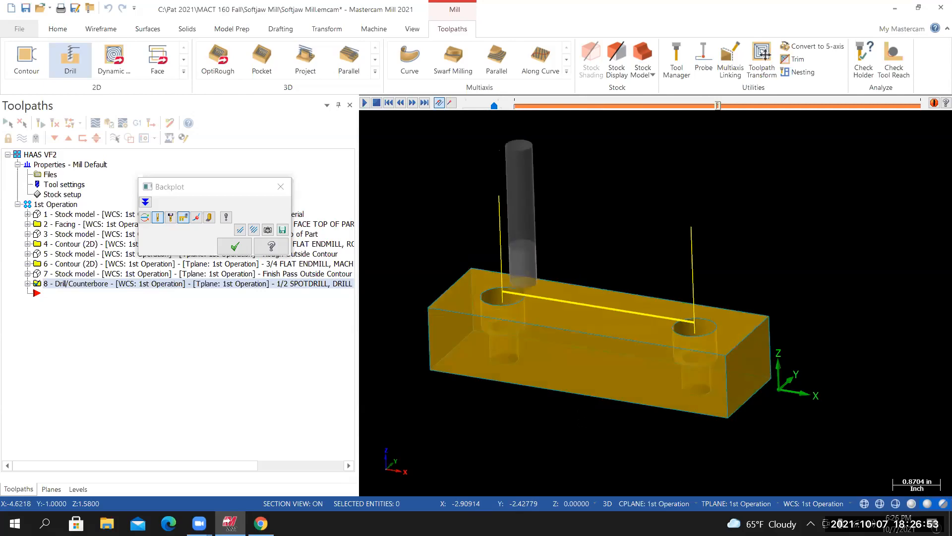
middle_drag(566, 437, 568, 427)
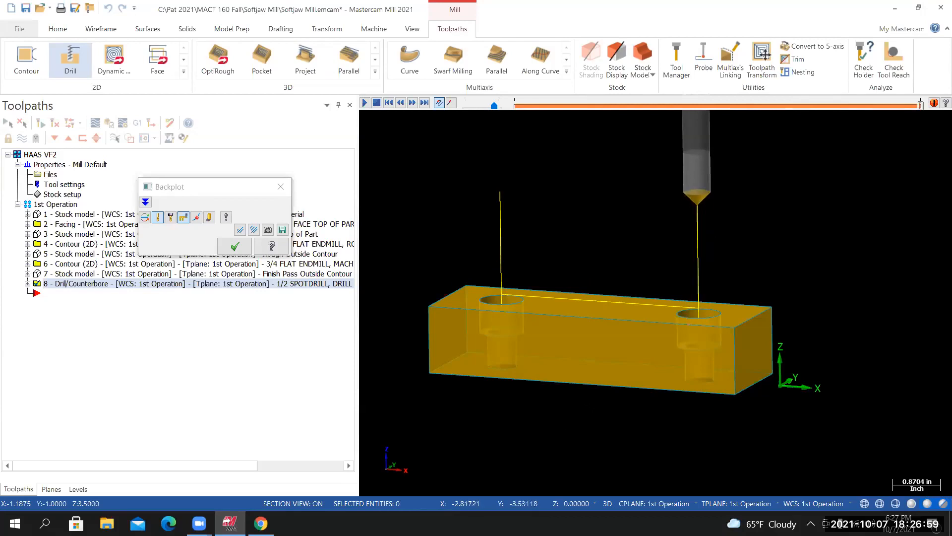
mouse_move(610, 381)
middle_down()
mouse_move(589, 388)
mouse_move(607, 390)
middle_up()
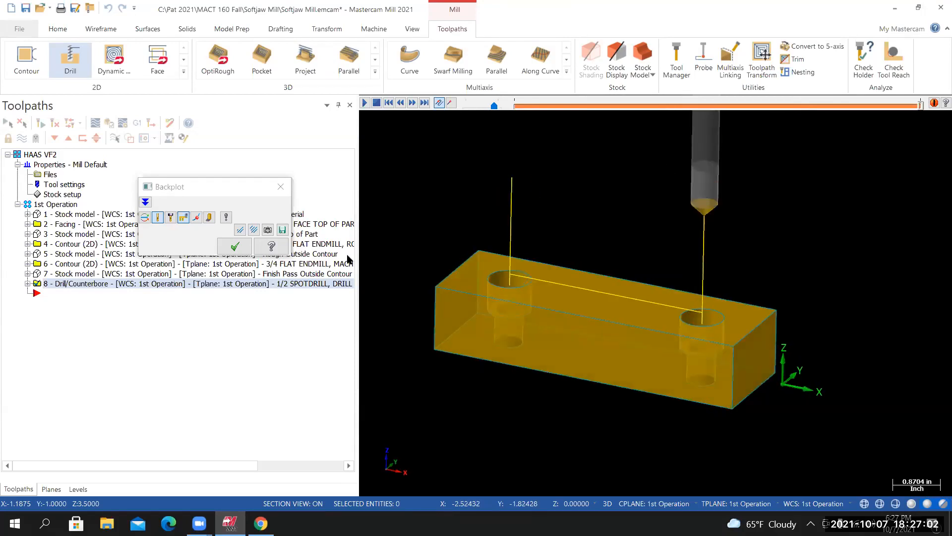
click(280, 187)
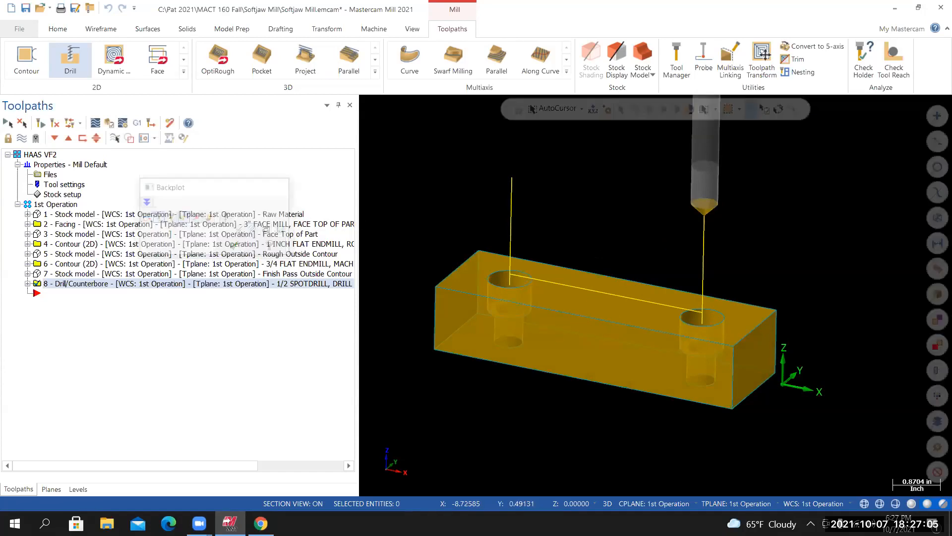
Hide the spot drill operation's toolpath display and show the whole part in isometric view
middle_drag(541, 297, 532, 313)
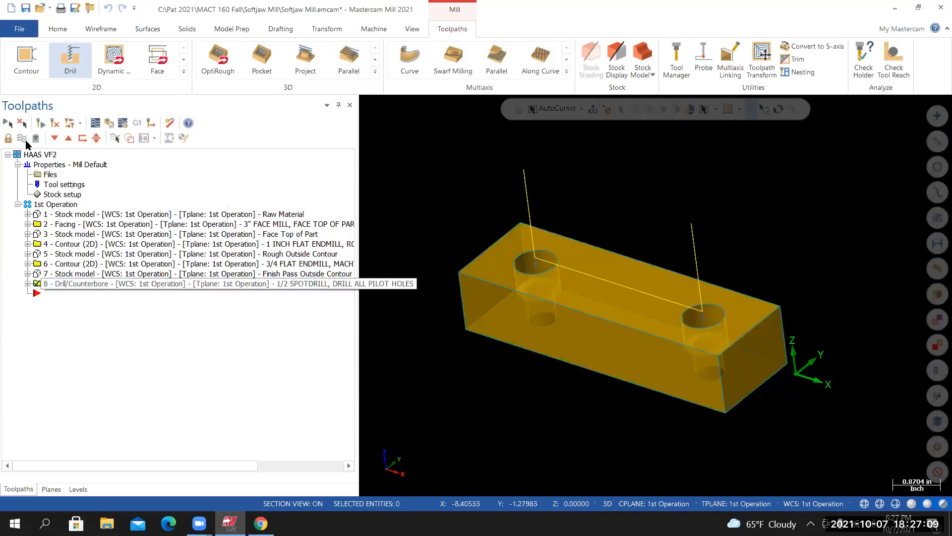
click(21, 139)
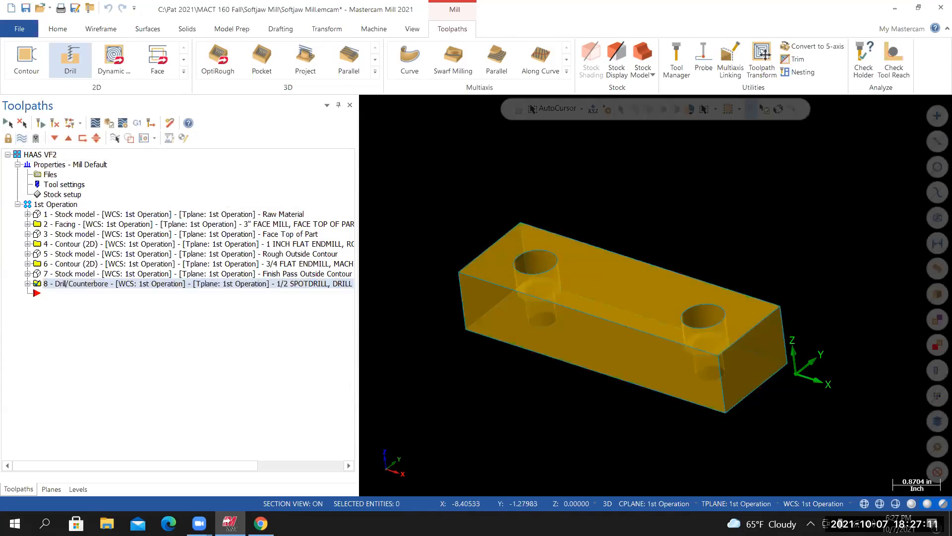
right_click(493, 287)
click(508, 323)
scroll(496, 294, up, 2)
right_click(496, 294)
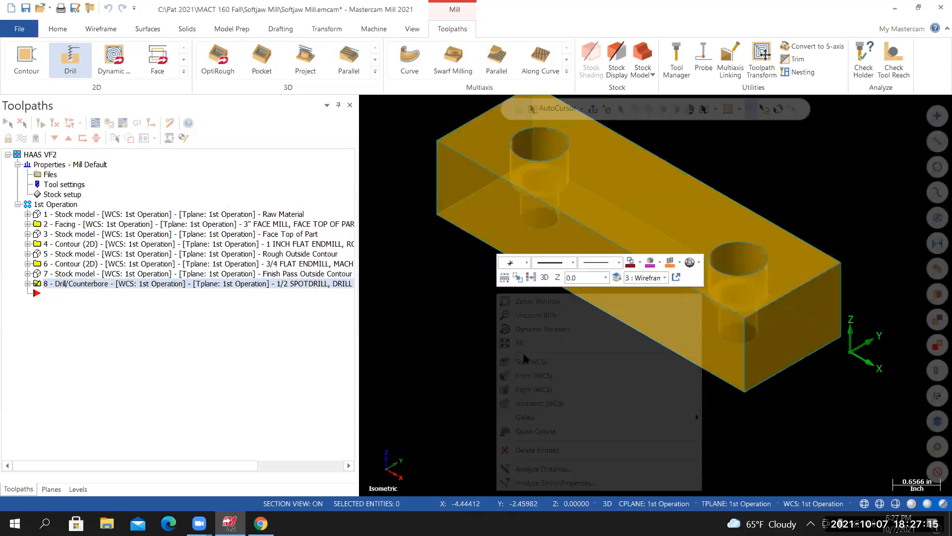
click(528, 397)
scroll(479, 188, up, 1)
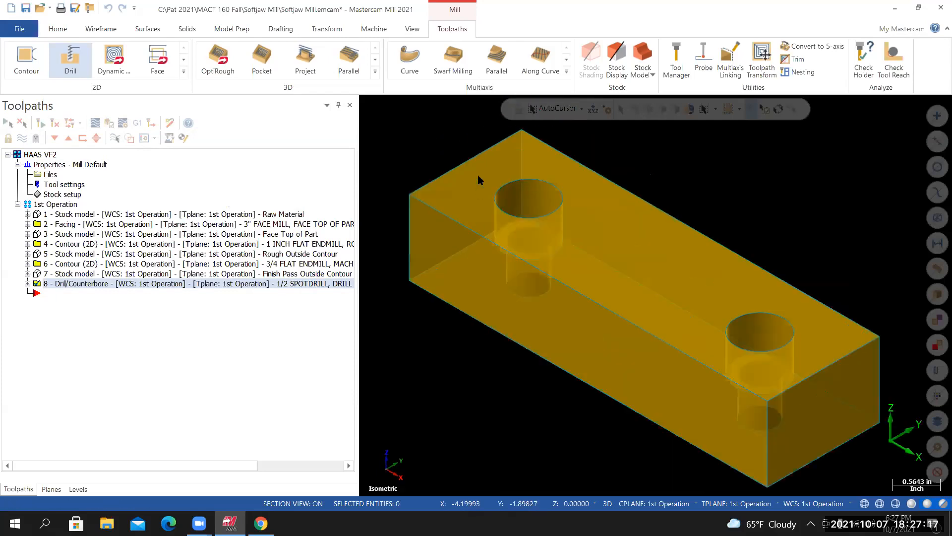
right_click(478, 144)
click(482, 245)
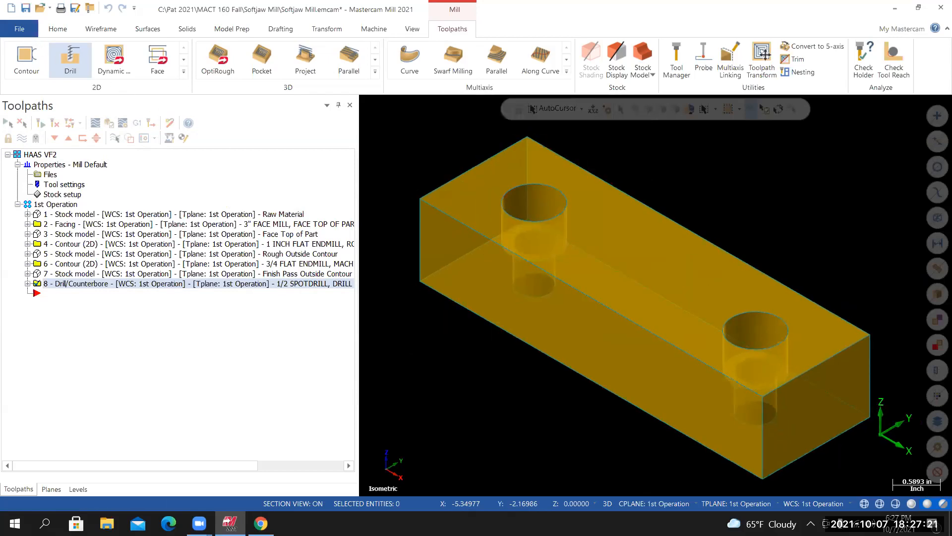
scroll(655, 299, down, 2)
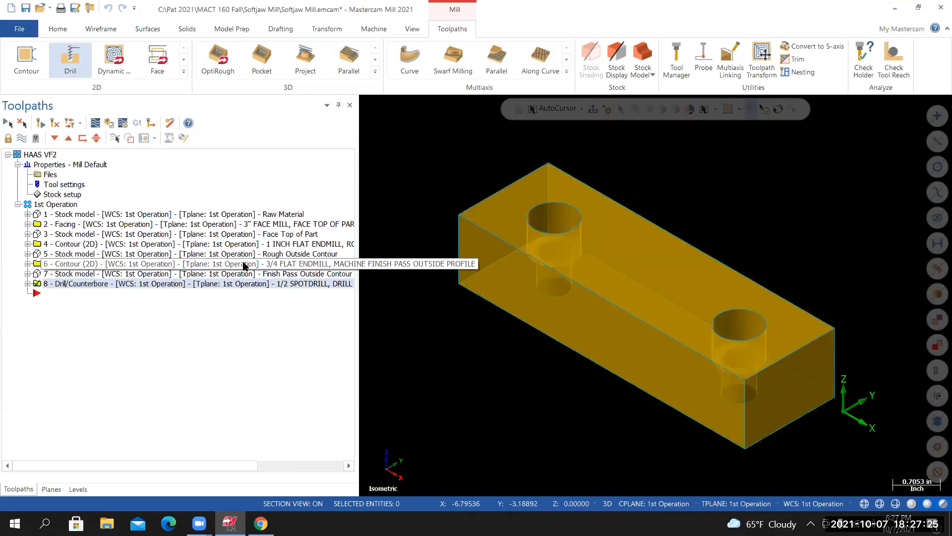
Save the file, then select all toolpaths in the 1st Operation group and open them for verification
key(ctrl+s)
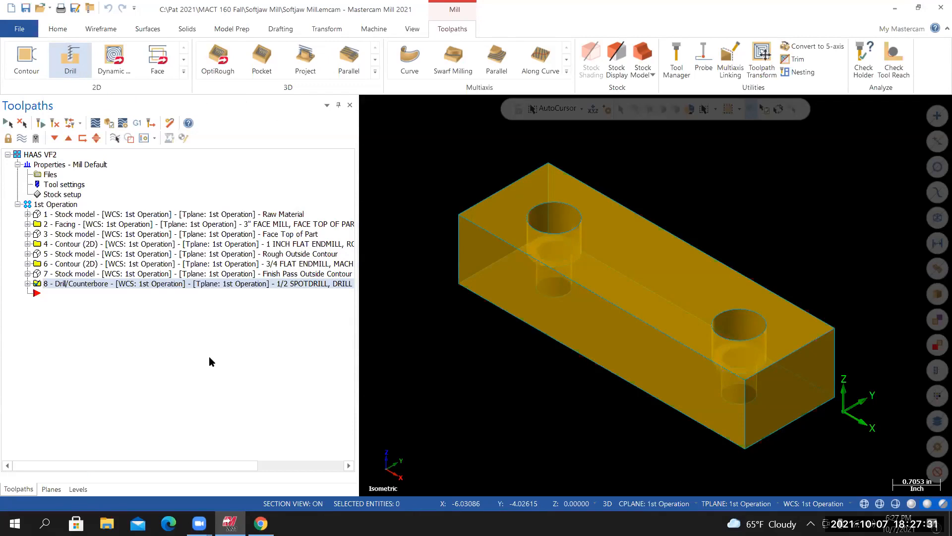
click(56, 206)
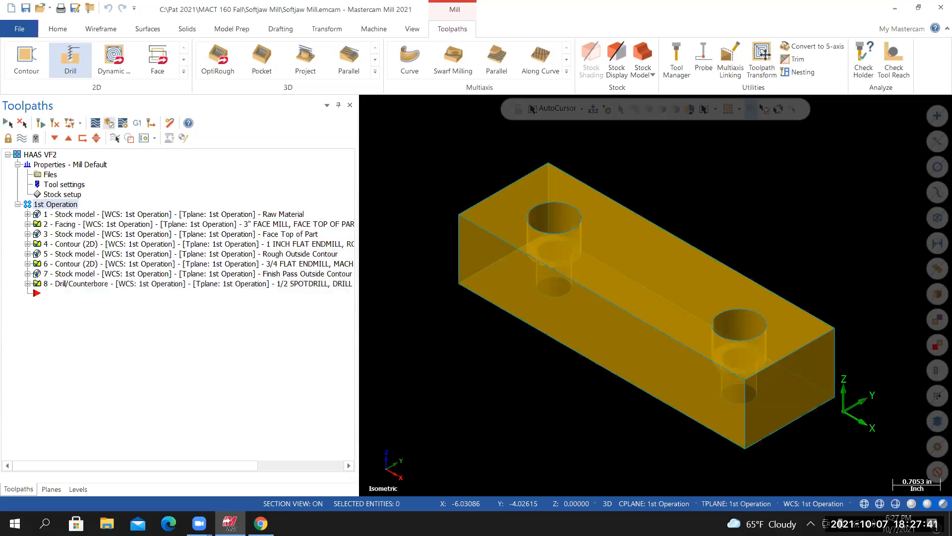
click(109, 124)
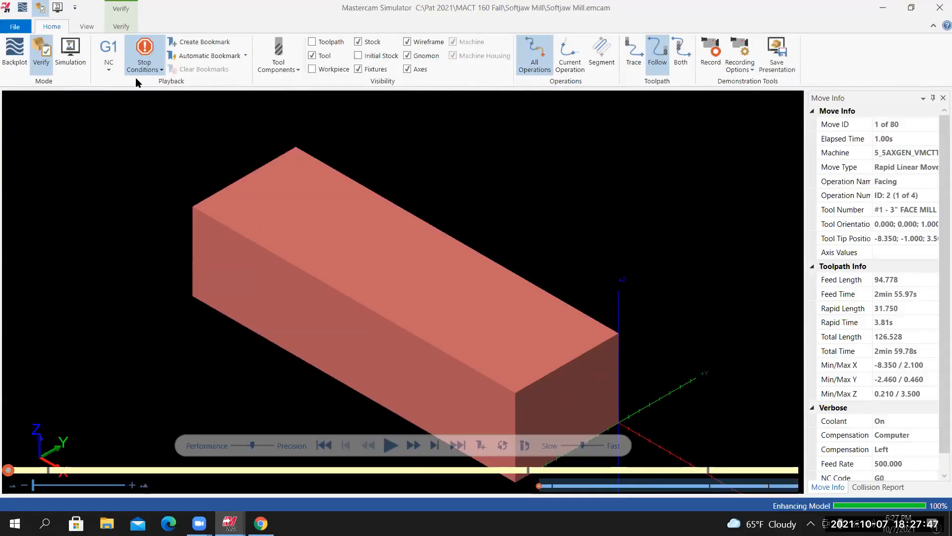
Play the verification of all 1st Operation toolpaths through to the end of the spot drilling
click(148, 71)
click(417, 466)
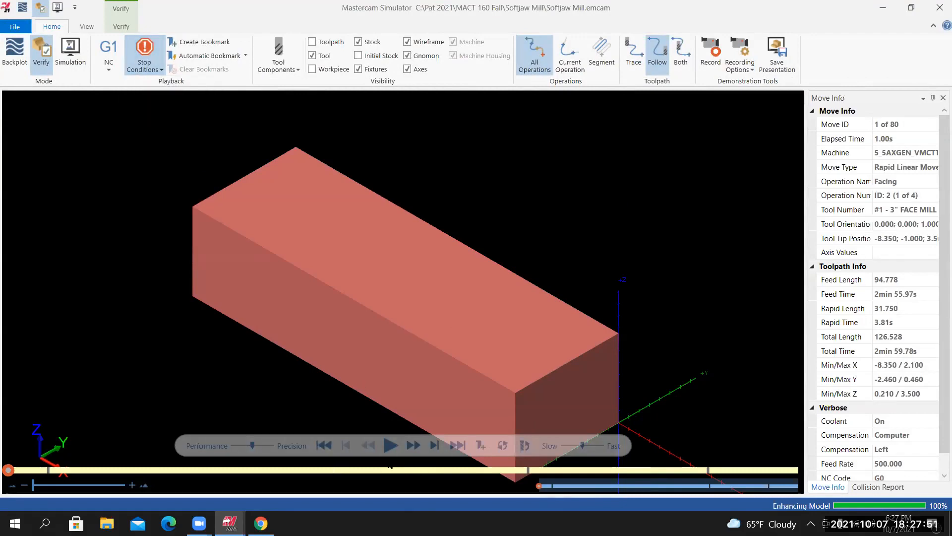
click(391, 452)
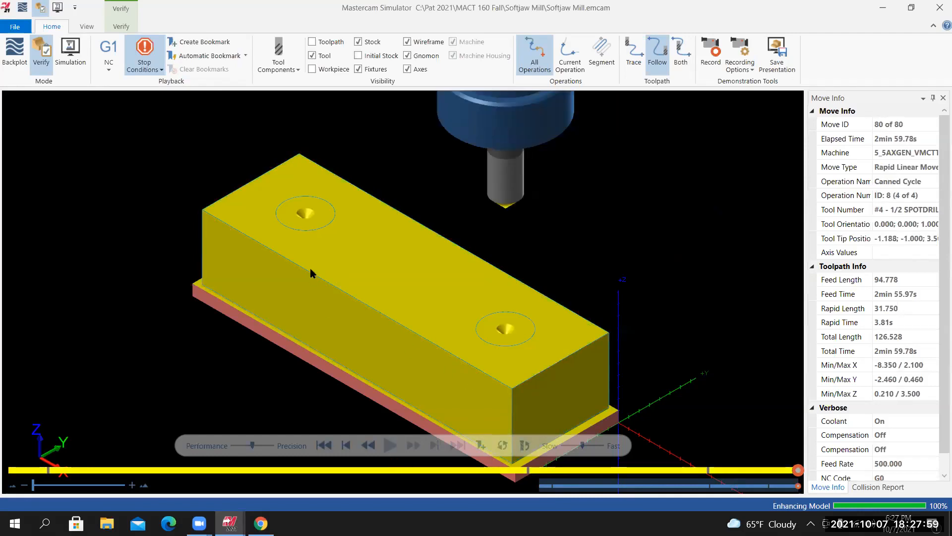
Examine both spot-drilled holes on the verified stock up close and from several angles
middle_drag(314, 237, 349, 197)
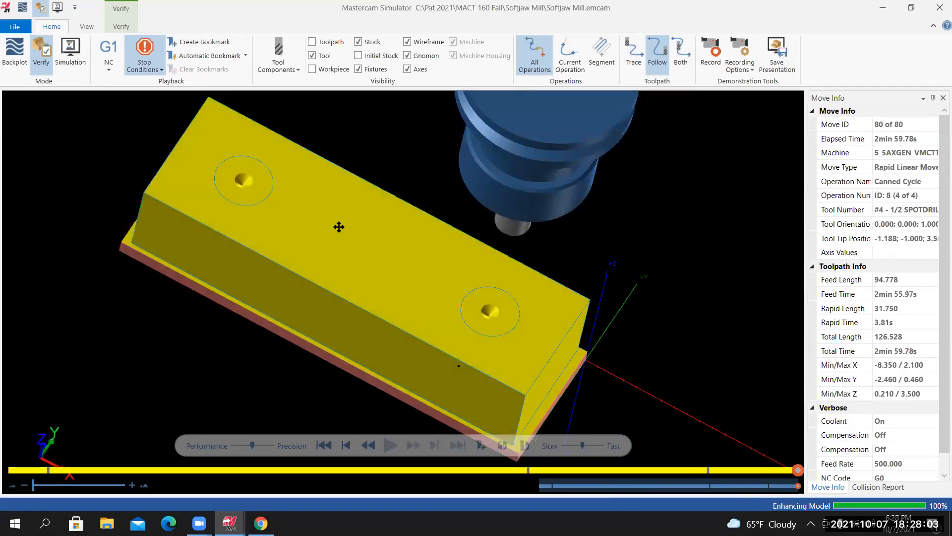
scroll(359, 185, up, 5)
scroll(353, 185, down, 4)
middle_drag(346, 205, 353, 256)
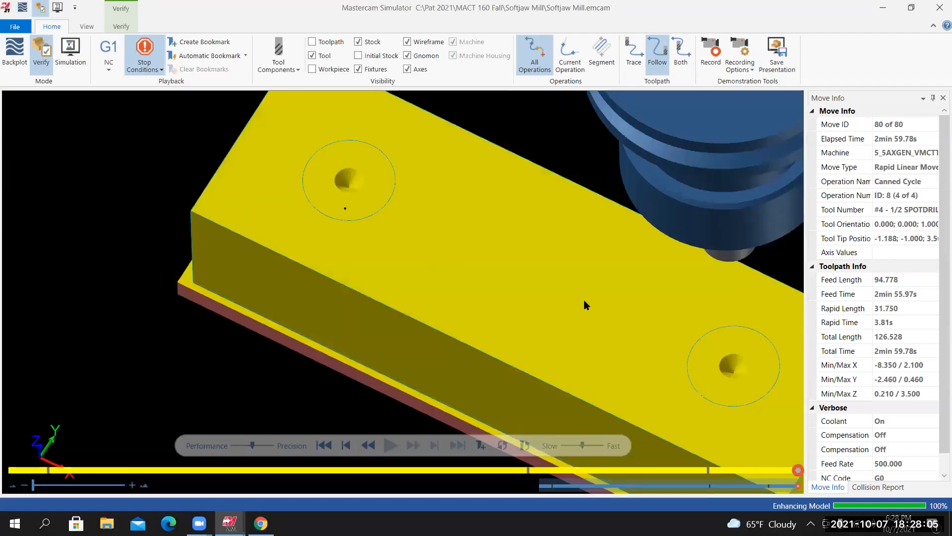
mouse_move(582, 301)
middle_down()
mouse_move(572, 315)
mouse_move(588, 311)
middle_up()
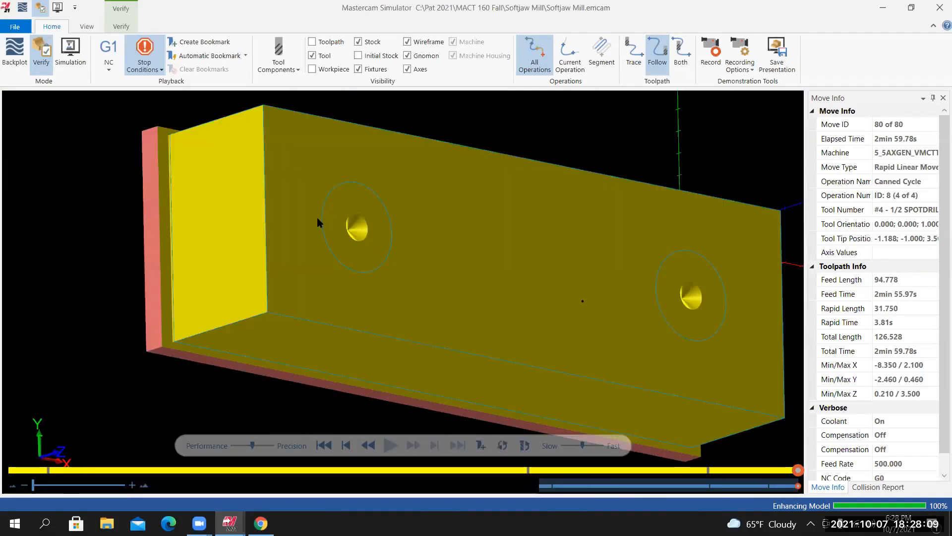
middle_drag(317, 219, 615, 270)
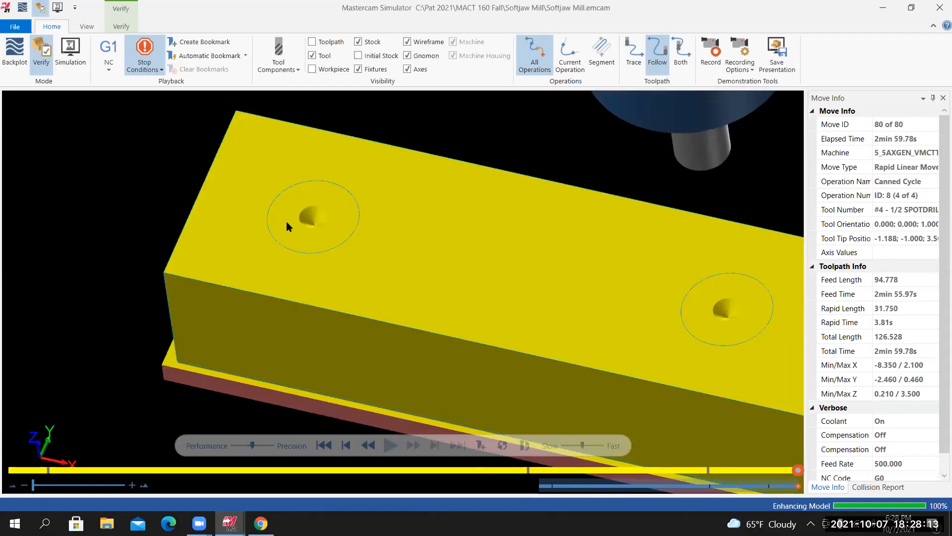
middle_drag(287, 222, 236, 213)
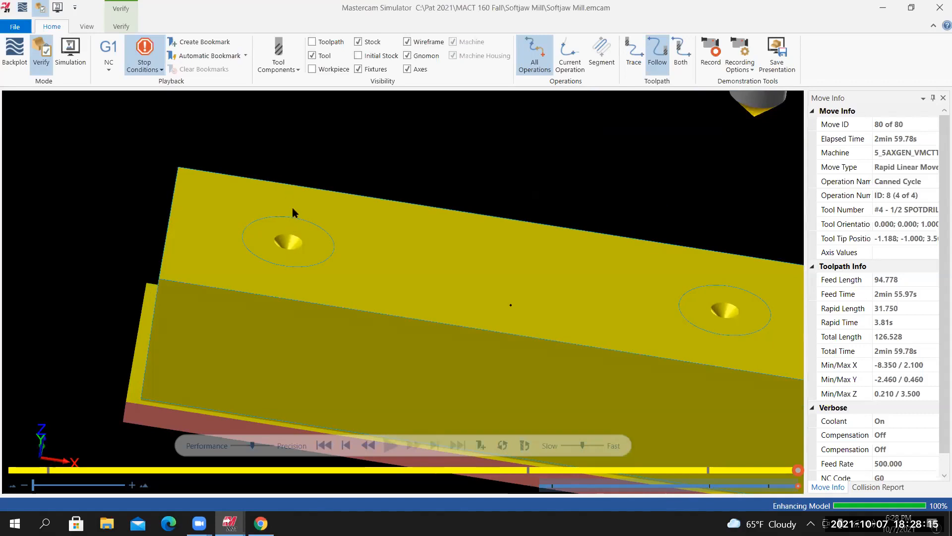
middle_drag(278, 314, 444, 319)
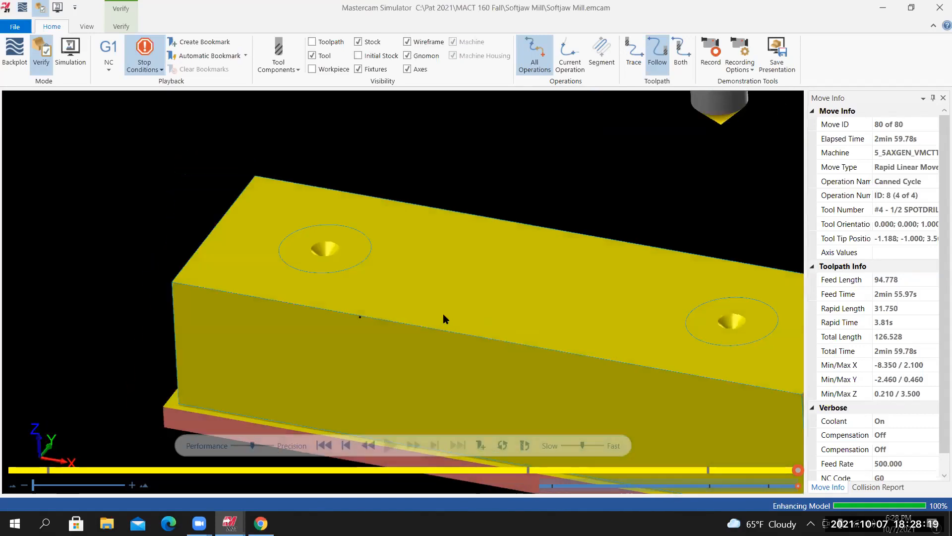
scroll(439, 310, down, 3)
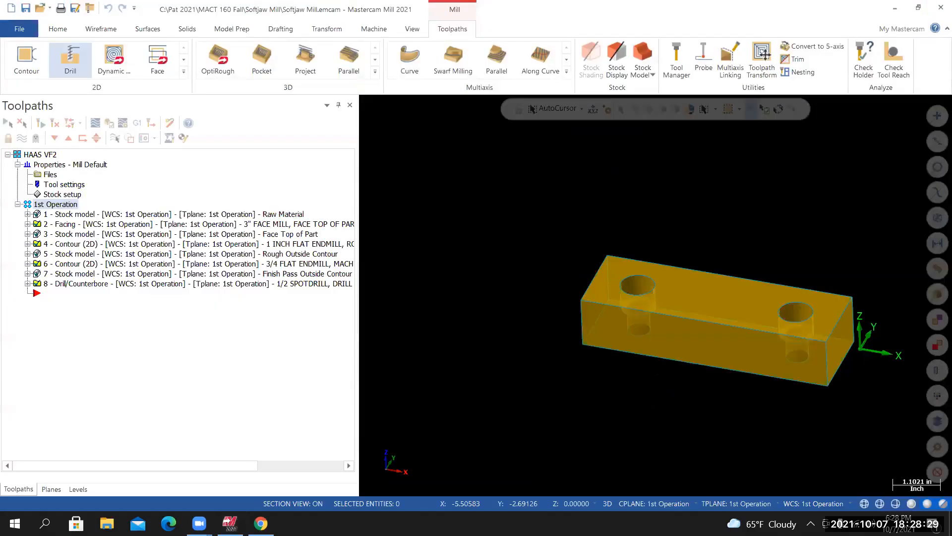
Start a new stock model in the 1st Operation group and name it "Drill Pilot Holes"
scroll(724, 367, up, 2)
middle_drag(724, 367, 661, 362)
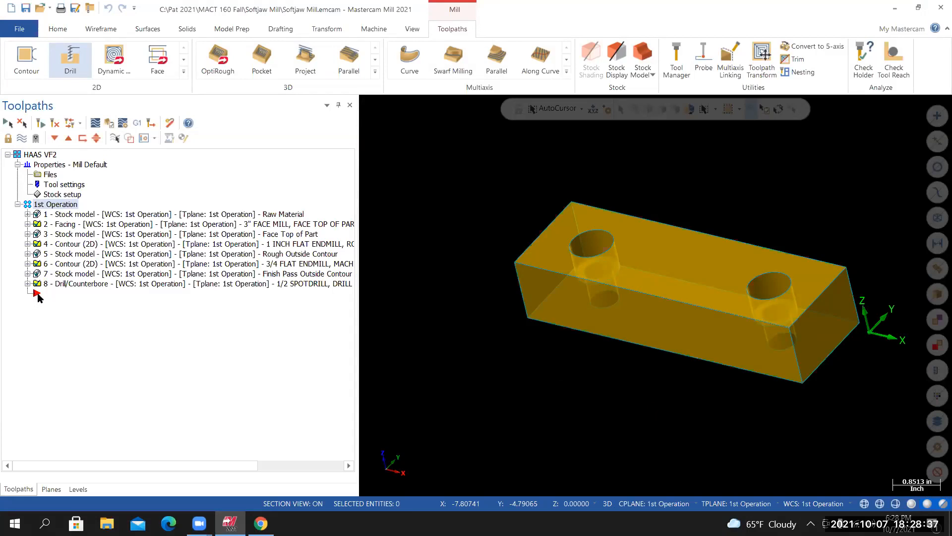
click(458, 30)
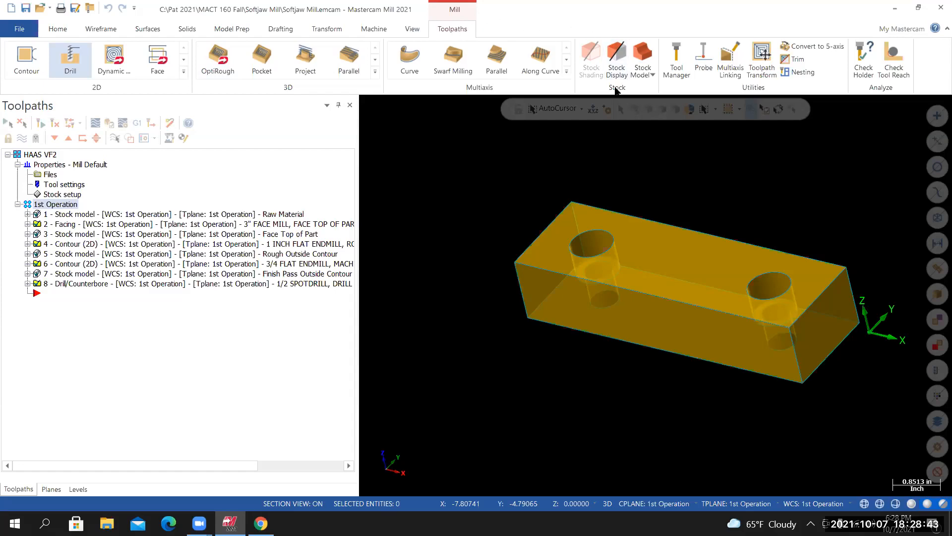
click(648, 55)
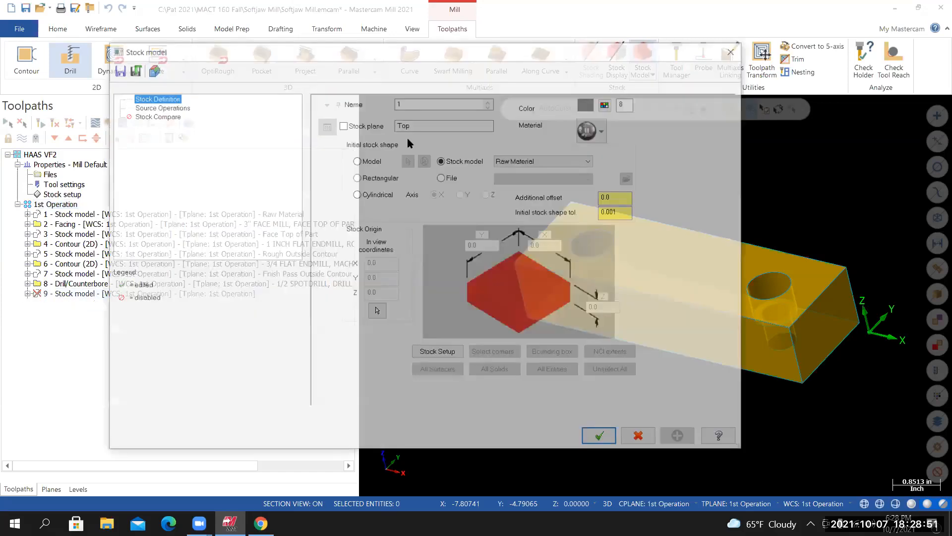
text(dRI)
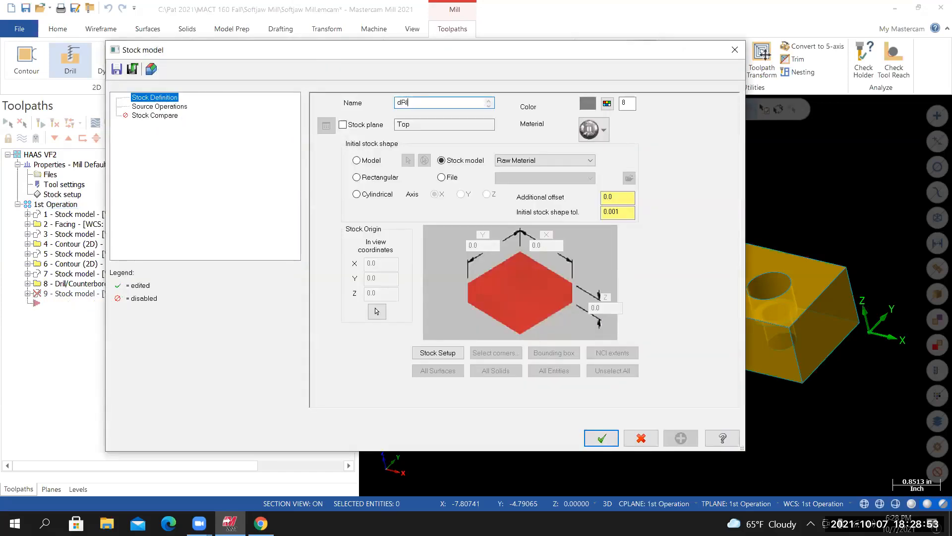
key(BackSpace)
key(BackSpace)
text(Drill Pilot Holes)
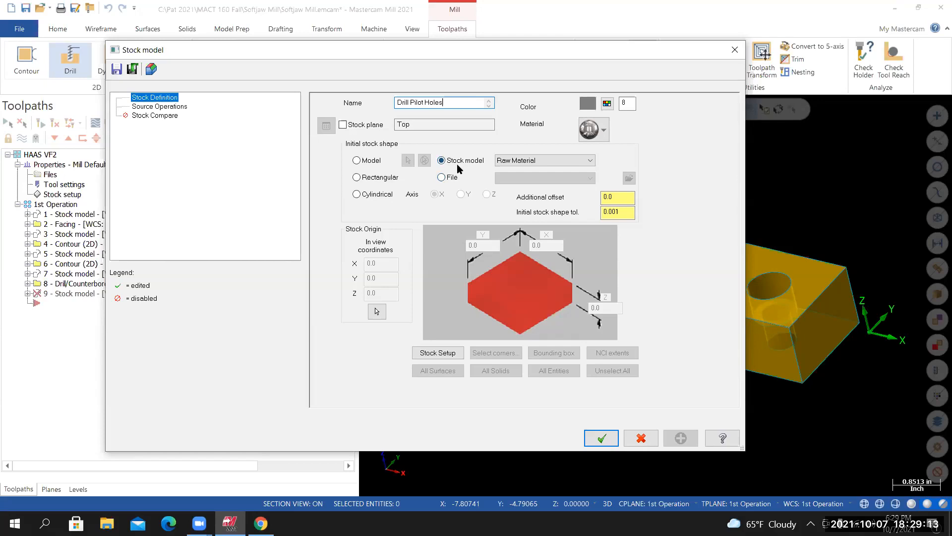
Base the stock model on Finish Pass Outside Contour, use operation 8 Drill/Counterbore as its source, and create it
click(591, 161)
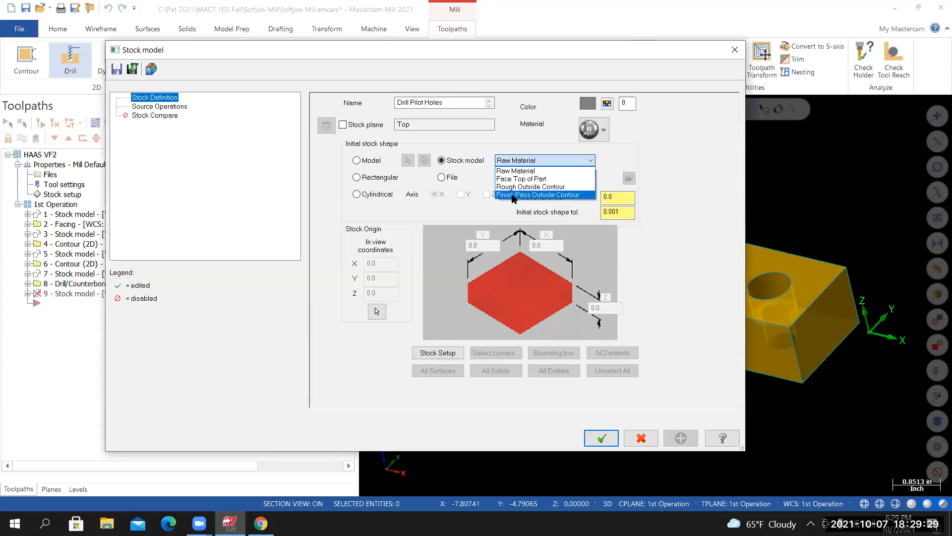
click(511, 194)
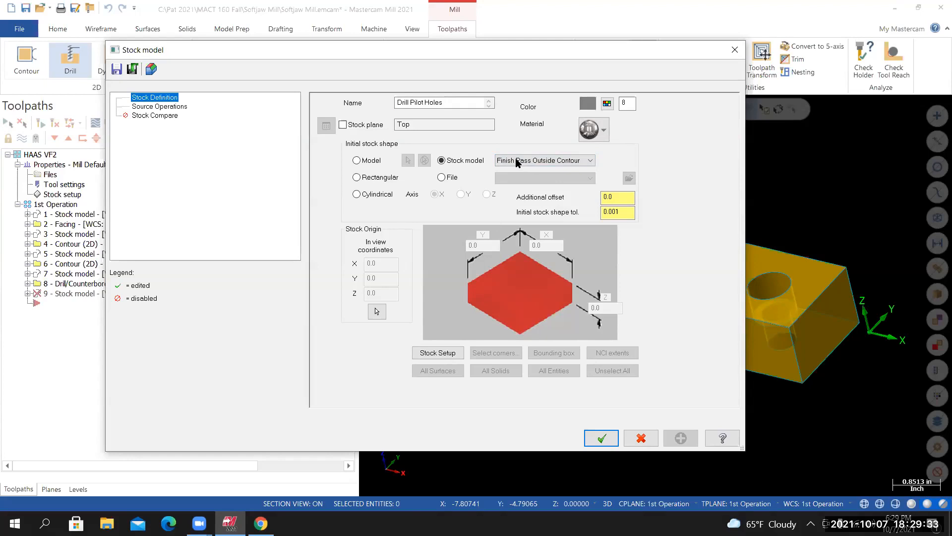
click(164, 107)
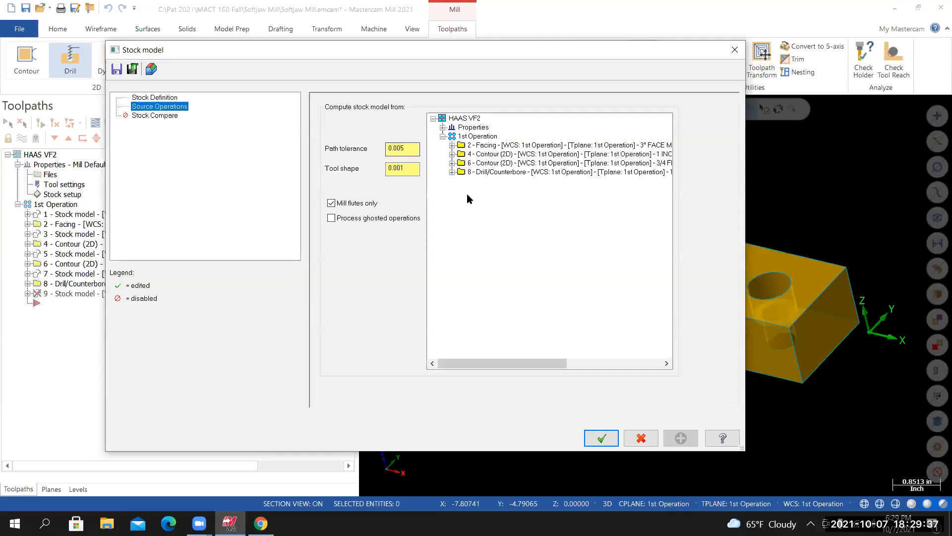
click(485, 174)
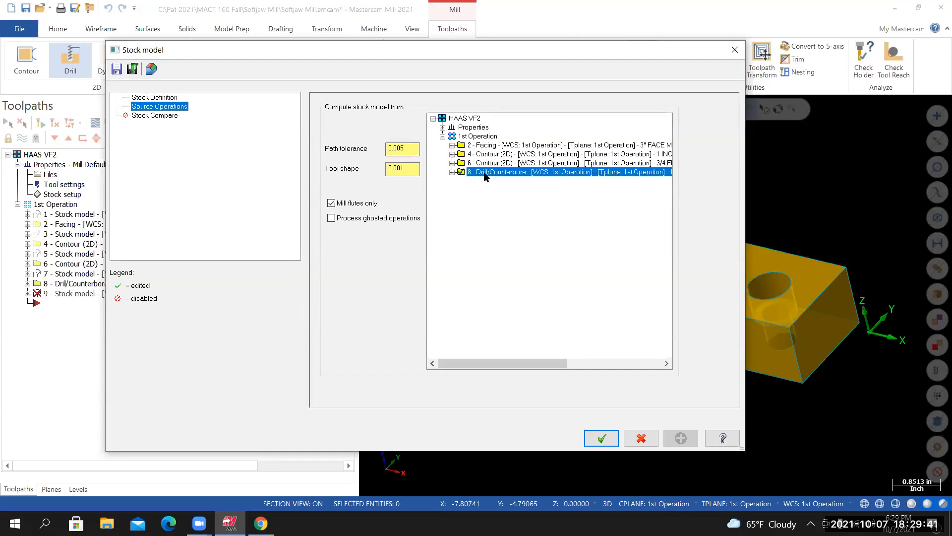
click(602, 438)
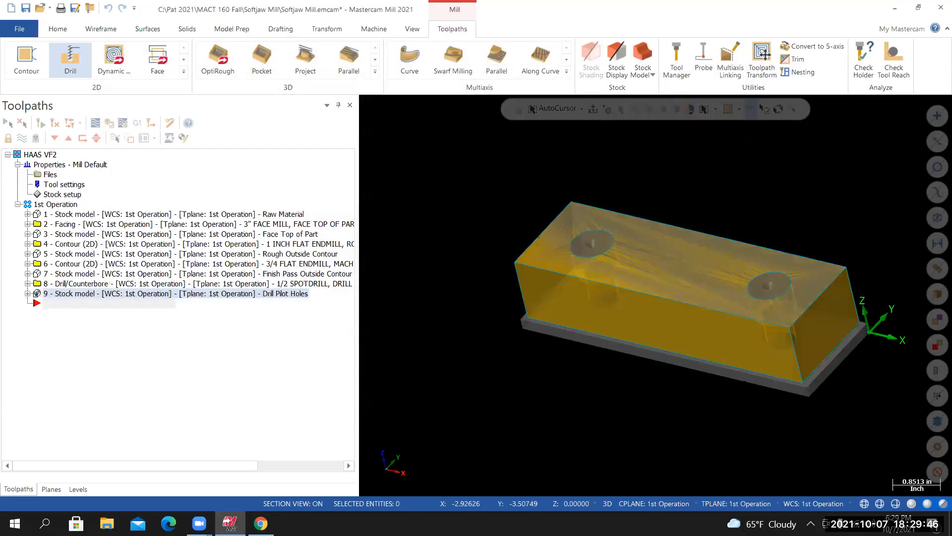
Examine the spot-drilled holes in the Drill Pilot Holes stock model up close
mouse_move(654, 270)
middle_down()
mouse_move(649, 282)
mouse_move(665, 230)
mouse_move(662, 263)
middle_up()
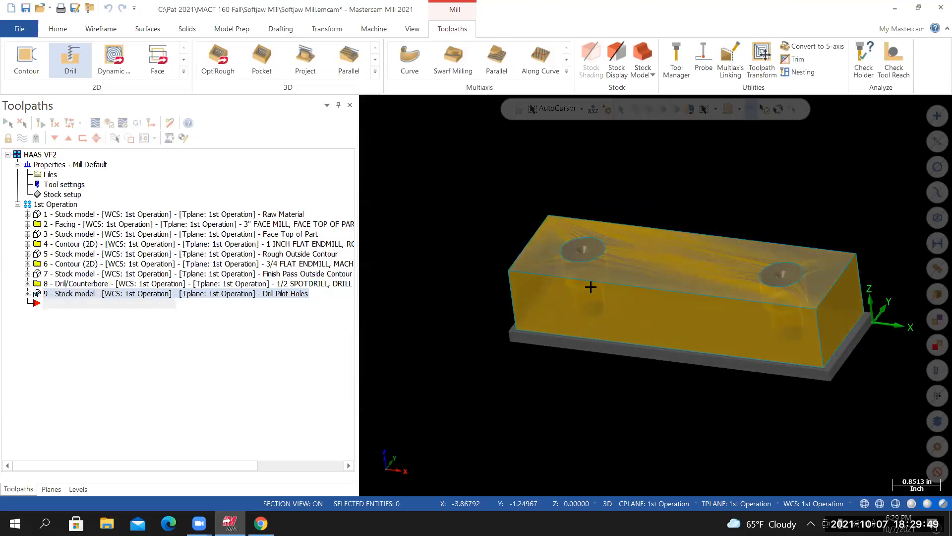
scroll(600, 245, up, 2)
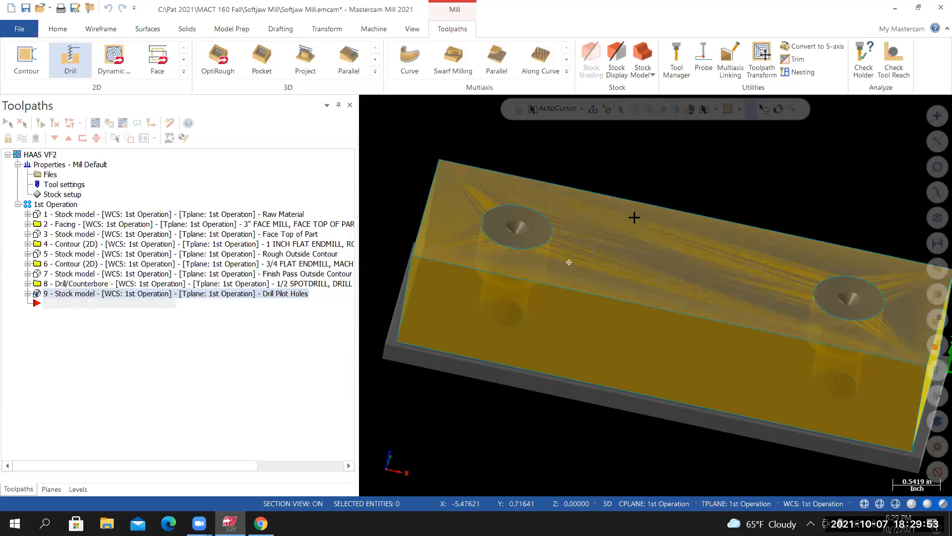
scroll(537, 243, up, 2)
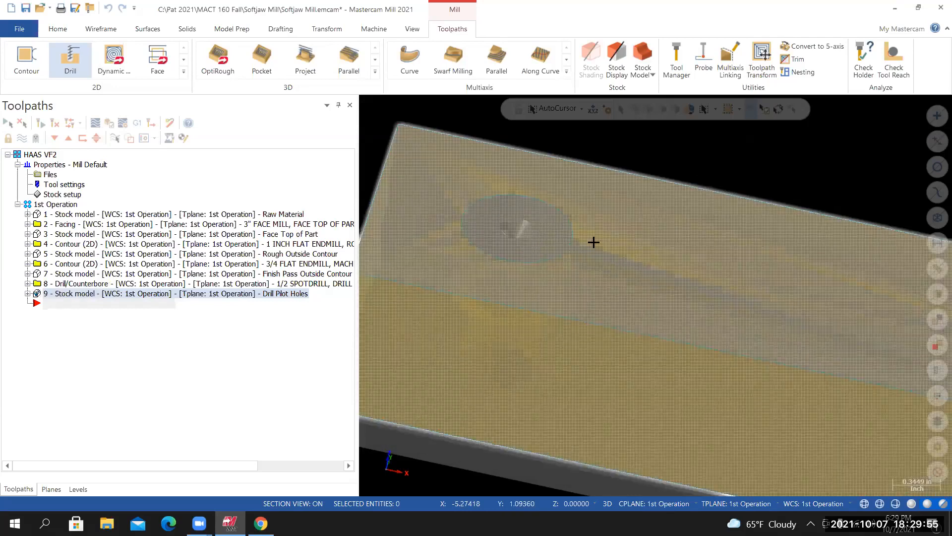
scroll(592, 242, down, 2)
mouse_move(550, 242)
middle_down()
mouse_move(574, 239)
mouse_move(546, 243)
mouse_move(560, 262)
mouse_move(544, 250)
middle_up()
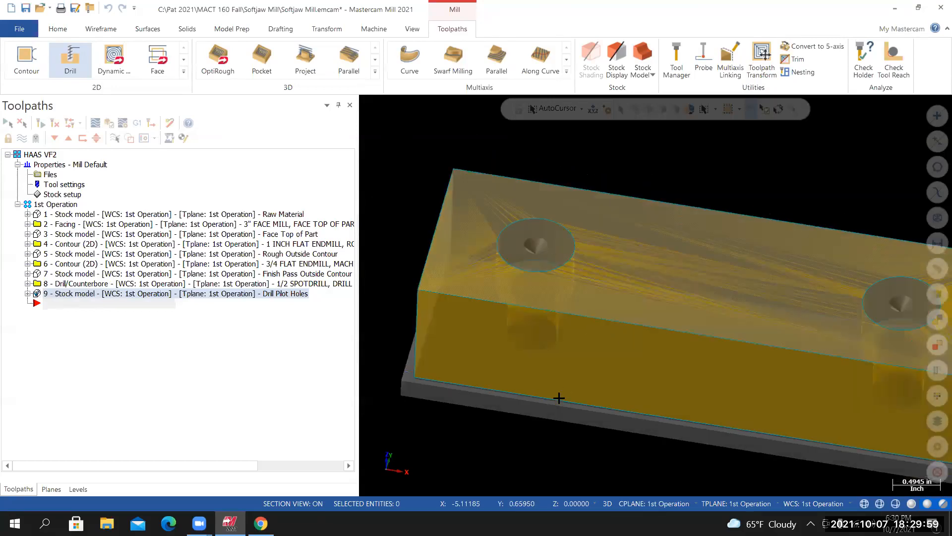
Hide the Drill Pilot Holes stock model and save the file with the part in isometric view
scroll(557, 414, down, 2)
mouse_move(557, 415)
middle_down()
mouse_move(560, 441)
mouse_move(581, 433)
mouse_move(548, 434)
mouse_move(544, 419)
middle_up()
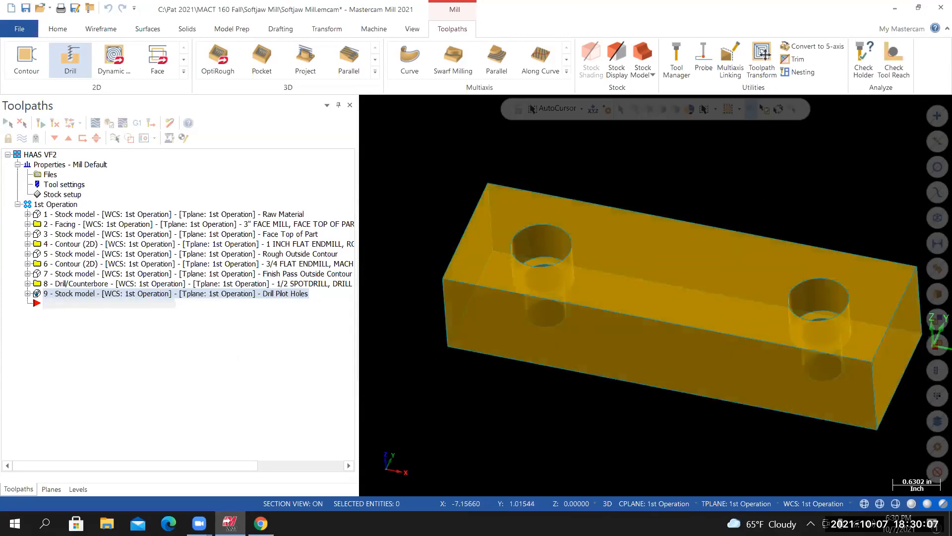
right_click(452, 175)
click(483, 283)
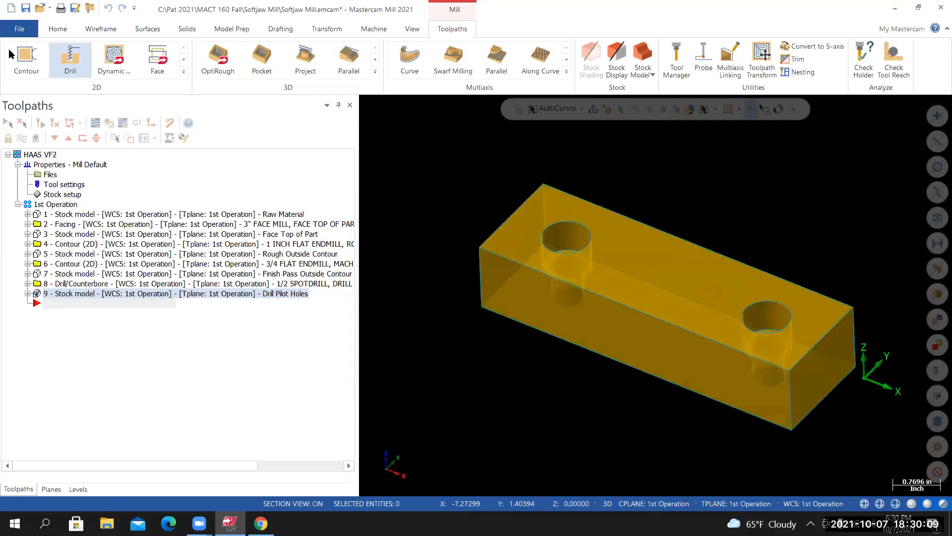
click(19, 29)
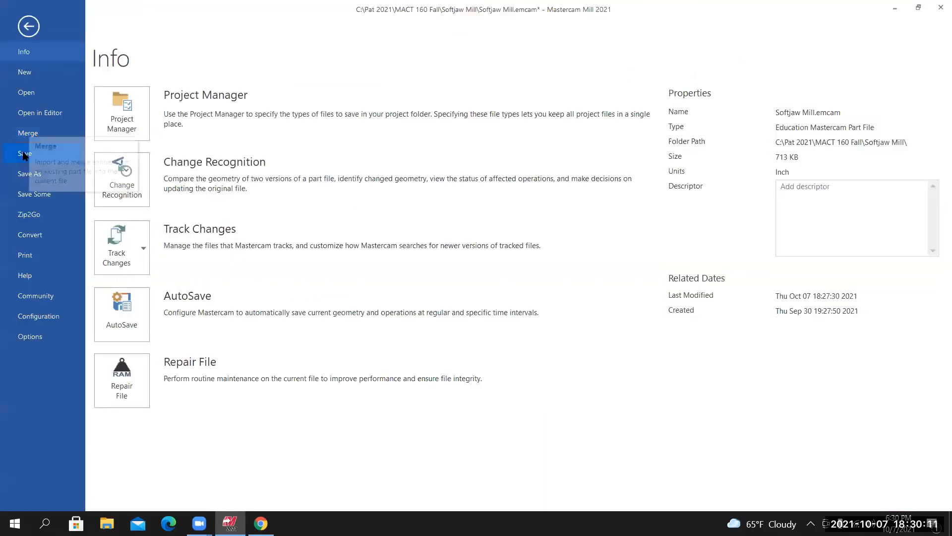
click(24, 154)
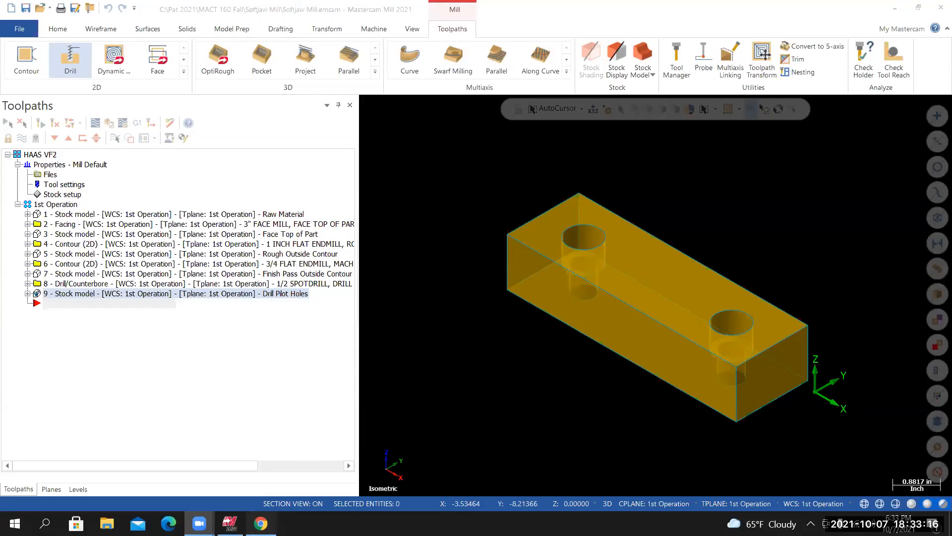
Switch to the Softjaw Mill Discussion page in Chrome and review the listed toolpath steps for the 1st and 2nd operations
click(261, 523)
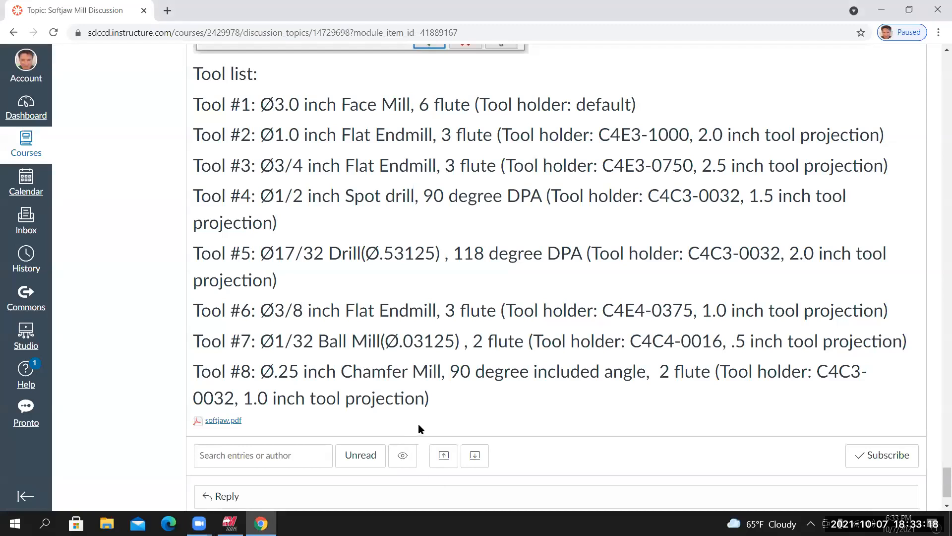
scroll(427, 422, up, 20)
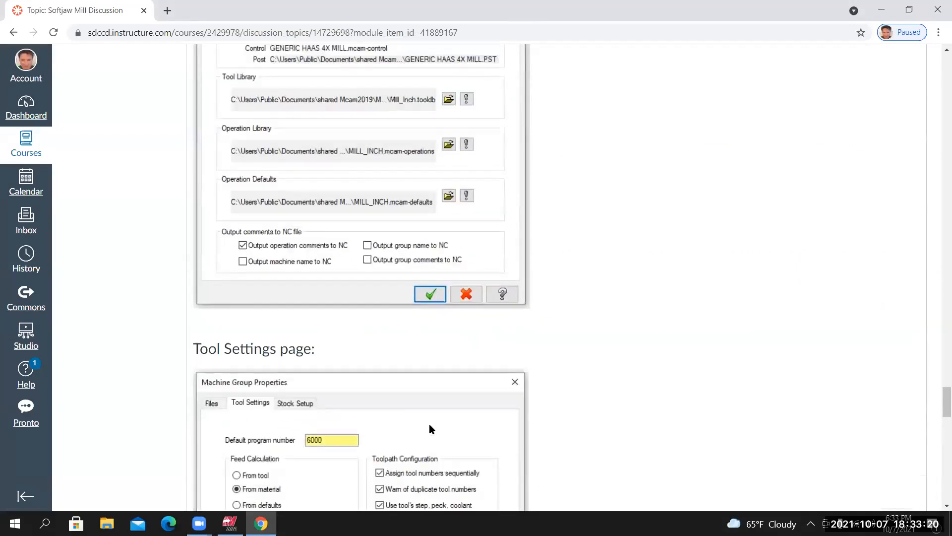
scroll(212, 235, down, 3)
scroll(287, 260, up, 1)
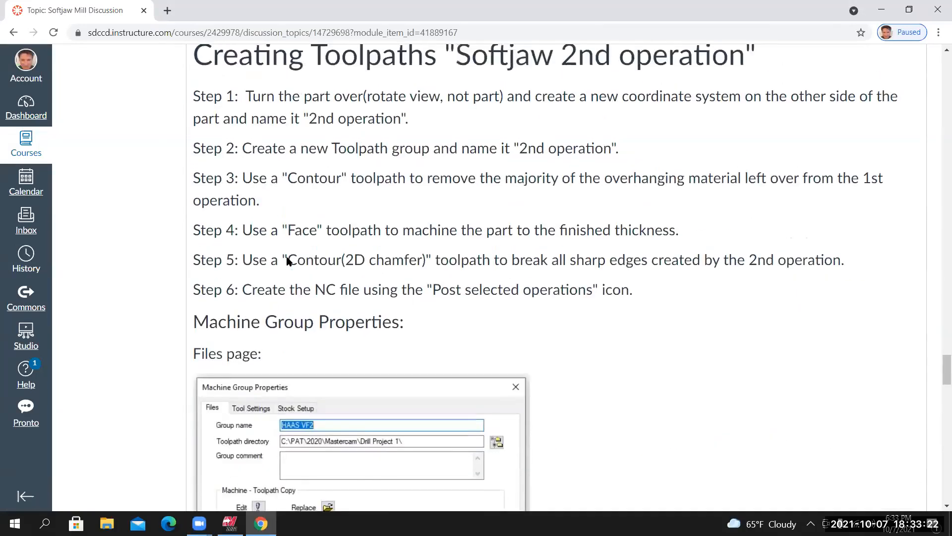
scroll(305, 275, down, 1)
scroll(305, 273, down, 2)
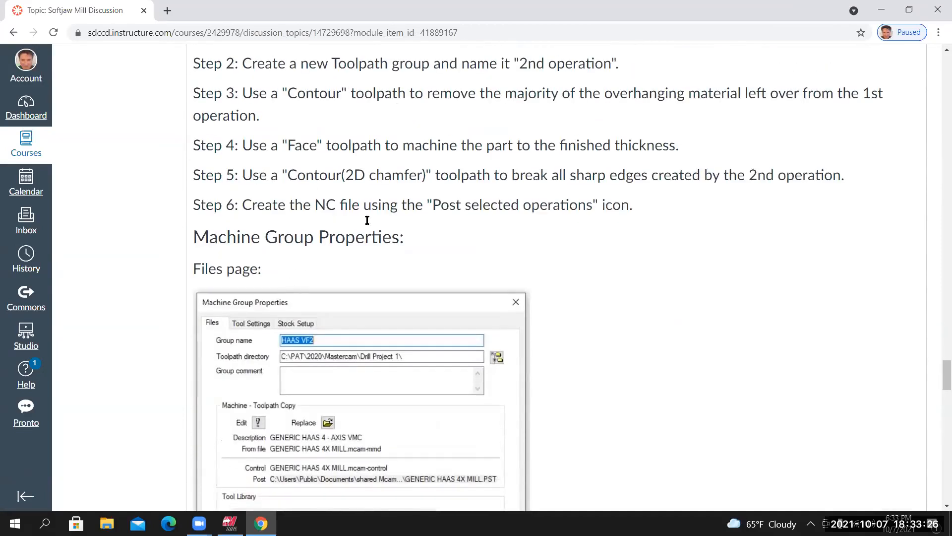
scroll(365, 226, down, 3)
scroll(363, 230, down, 8)
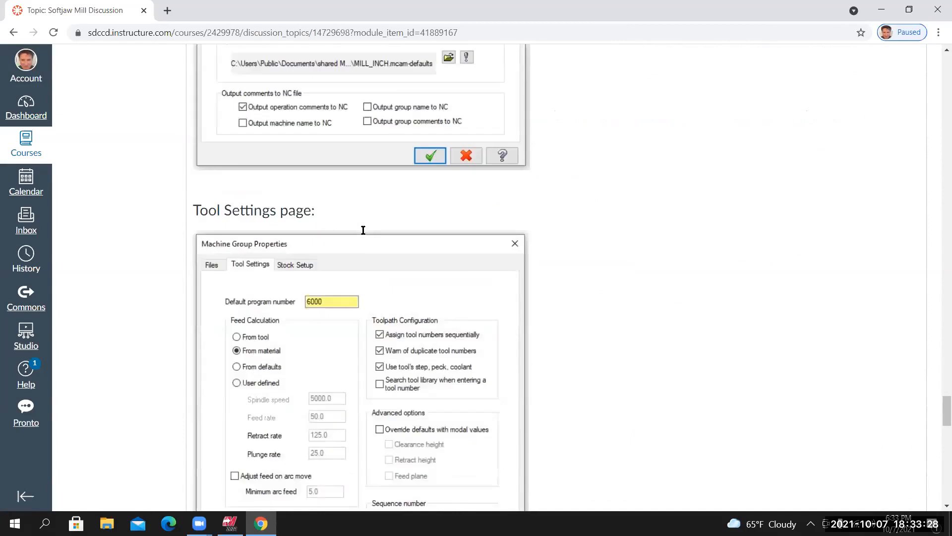
scroll(365, 230, up, 10)
scroll(365, 230, up, 6)
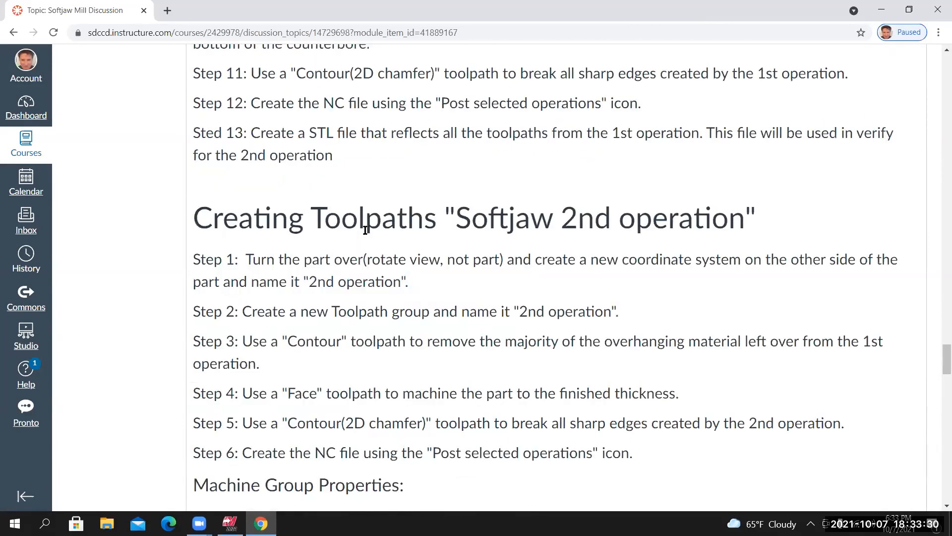
scroll(366, 230, up, 4)
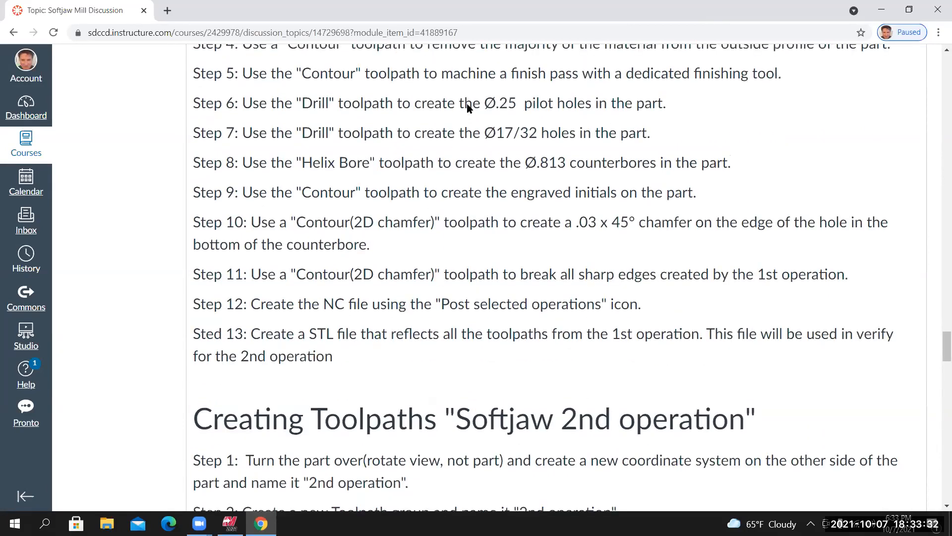
scroll(377, 218, up, 3)
scroll(392, 95, down, 2)
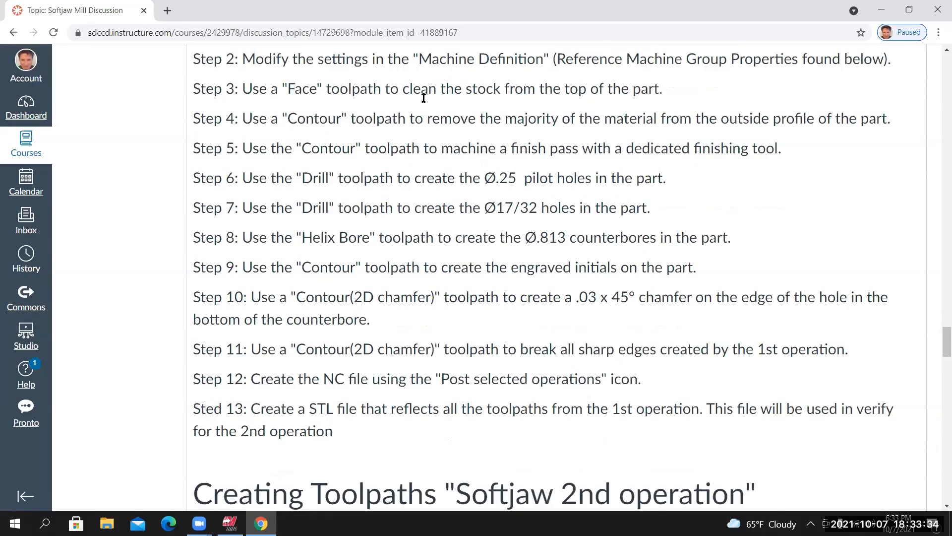
Review the 1st operation steps, the softjaw drawing's hole callouts, and the tool list on the discussion page
scroll(238, 329, up, 2)
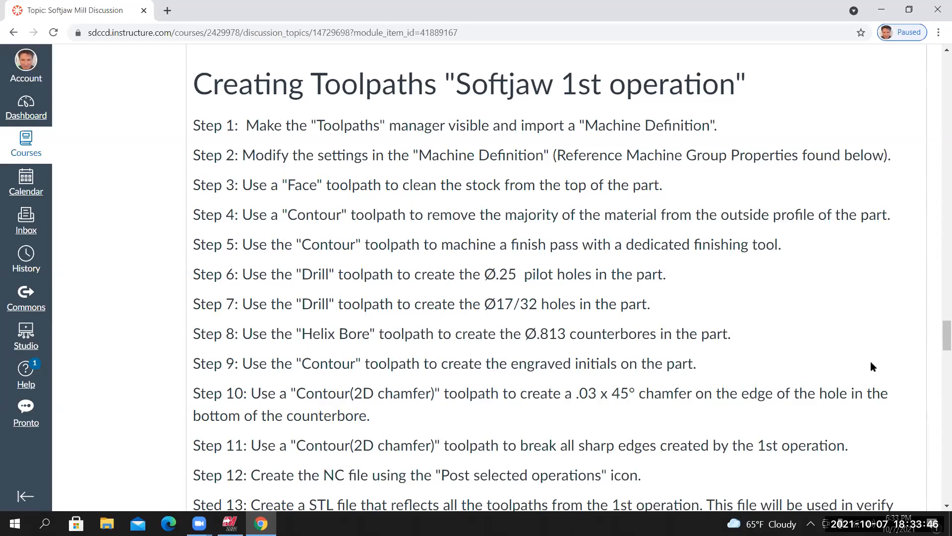
scroll(939, 81, up, 3)
scroll(939, 80, up, 20)
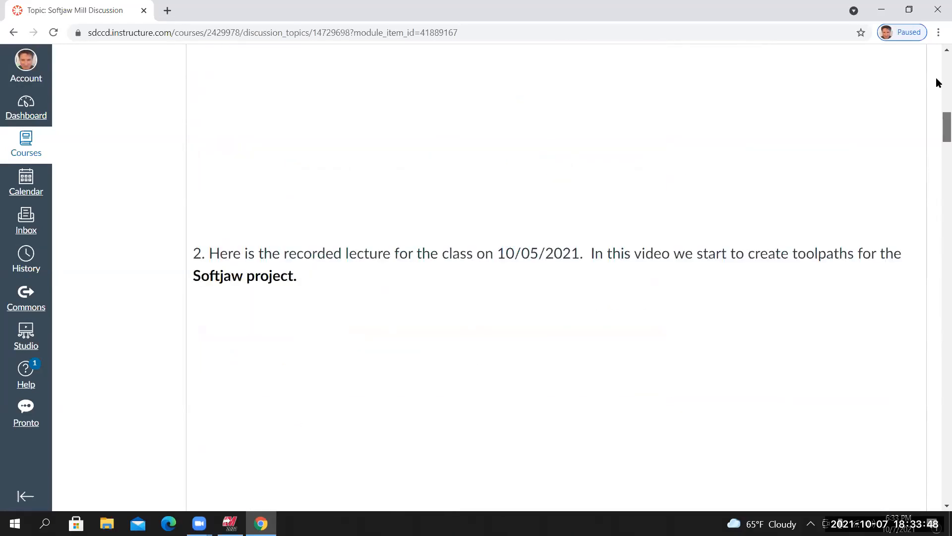
scroll(549, 256, up, 6)
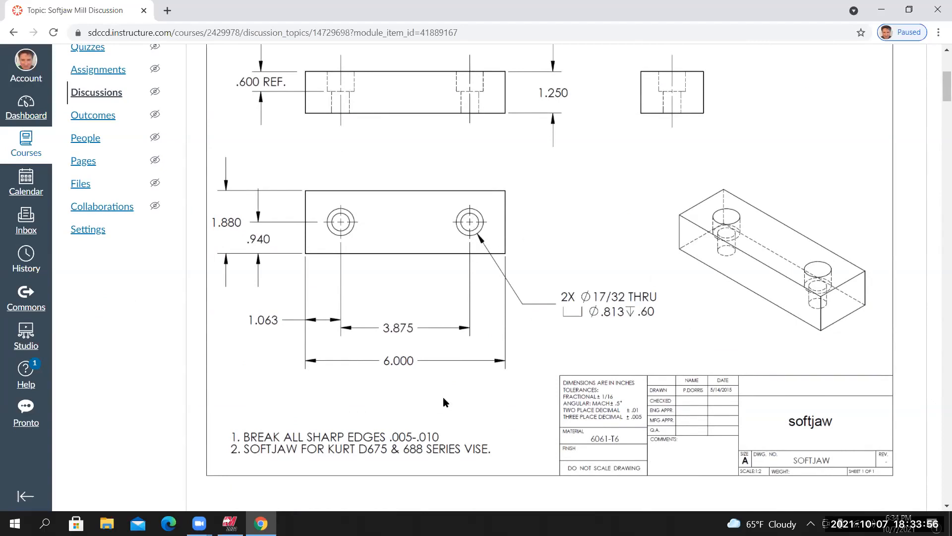
scroll(466, 413, up, 3)
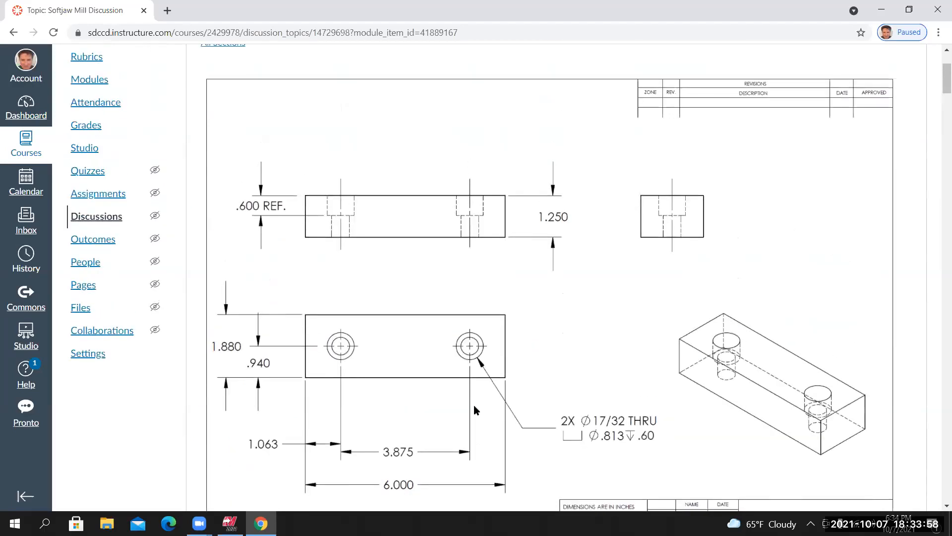
scroll(477, 384, down, 3)
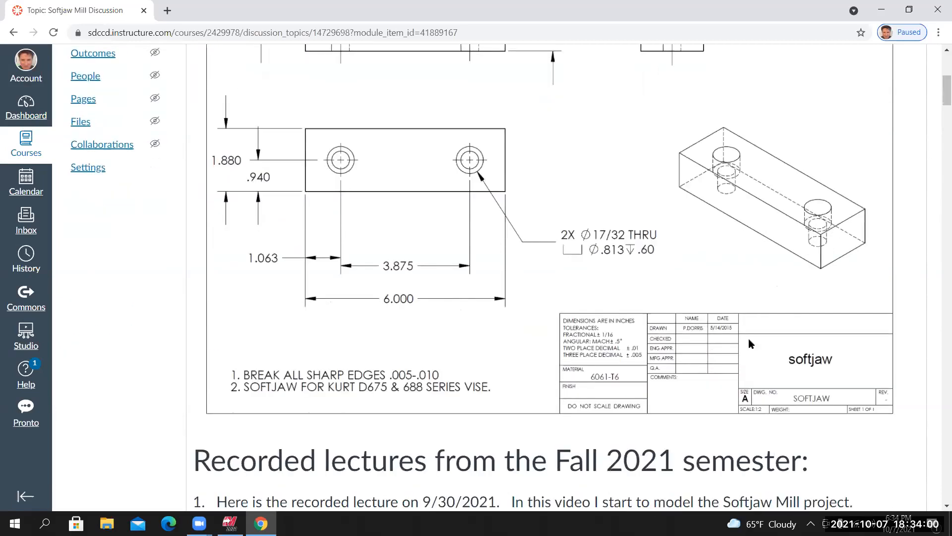
scroll(939, 104, down, 20)
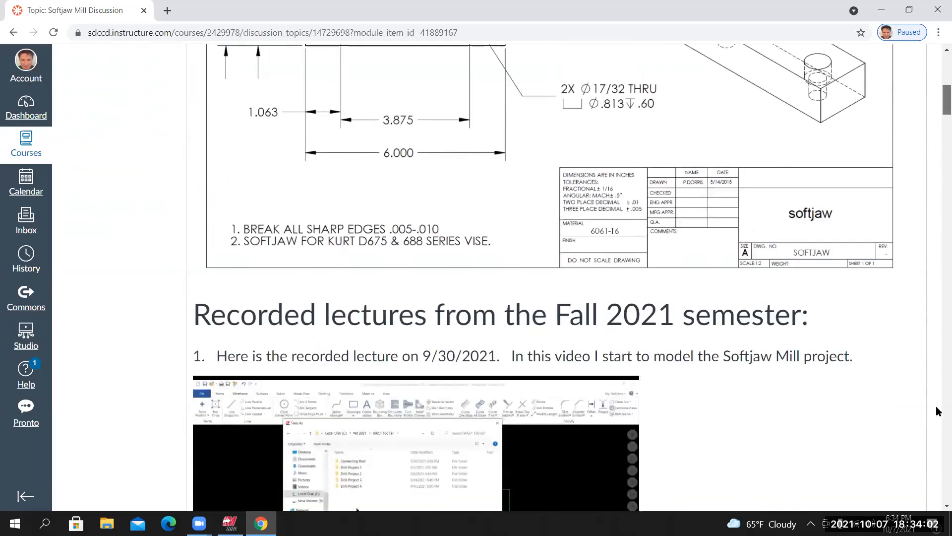
scroll(939, 484, down, 5)
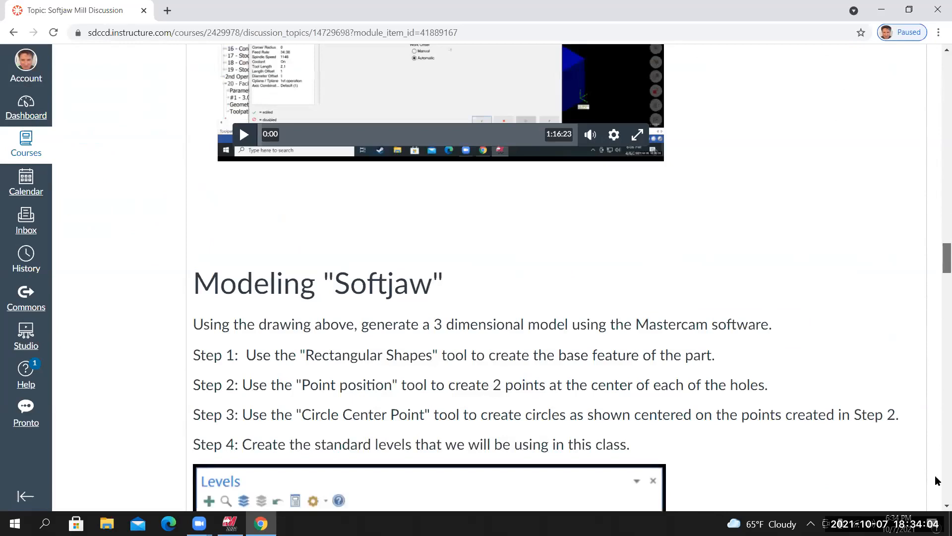
scroll(374, 384, down, 10)
scroll(332, 359, down, 1)
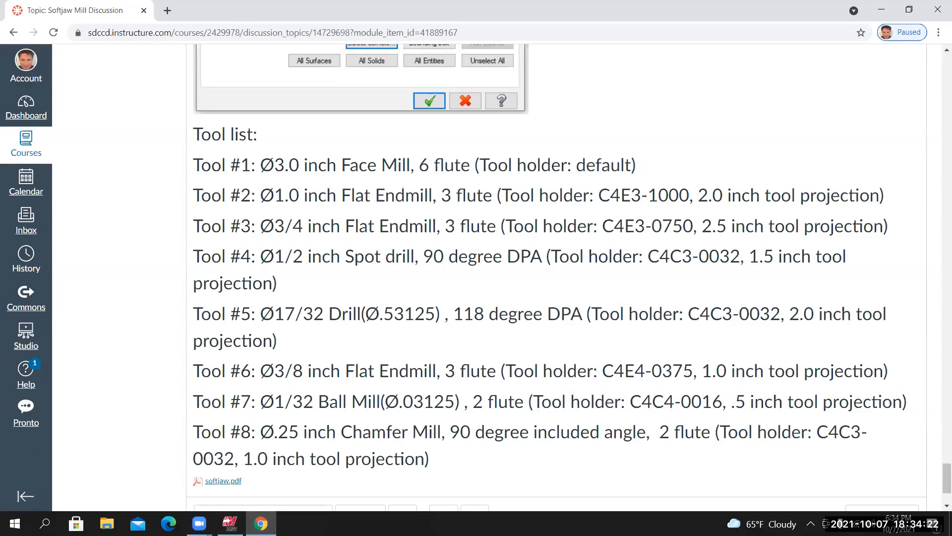
Switch to Mastercam and look through the contour, stock model and drill operations in the 1st Operation group
click(180, 463)
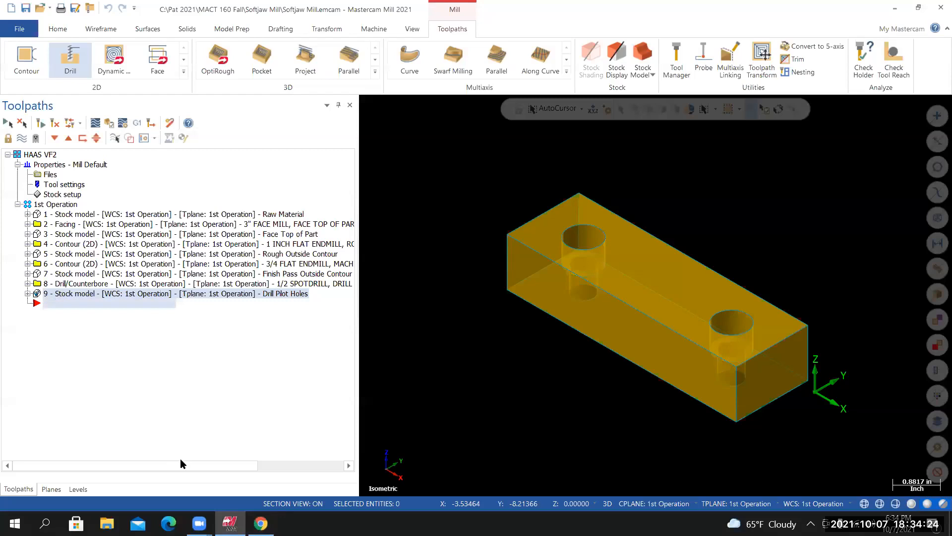
click(65, 284)
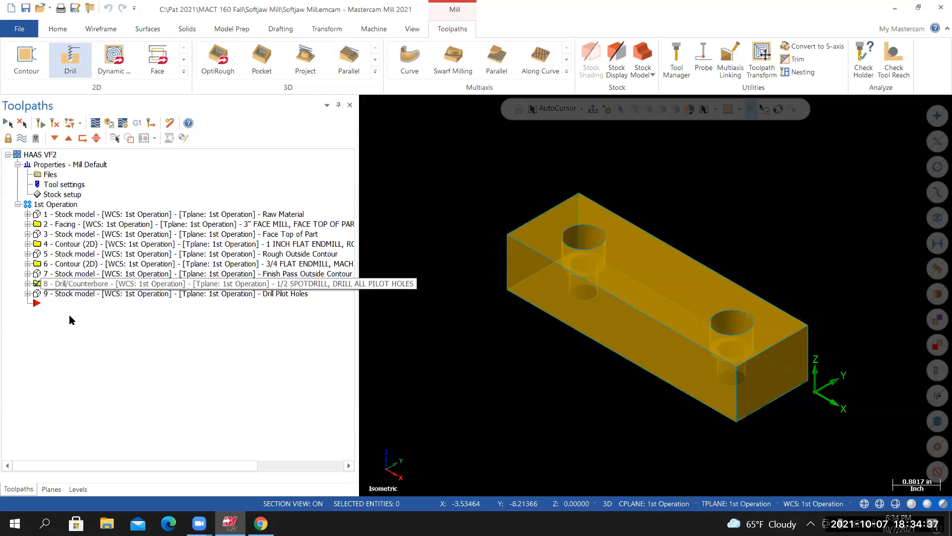
click(64, 274)
click(65, 265)
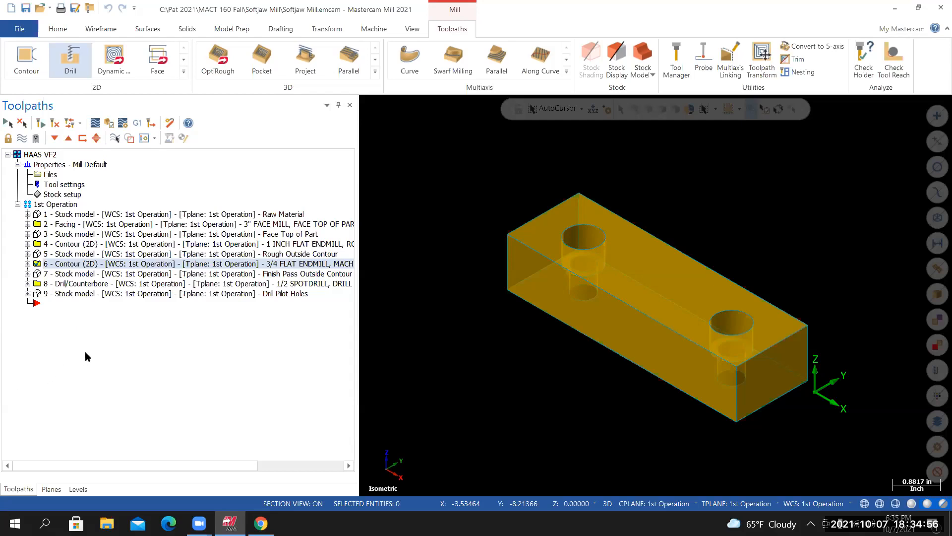
click(70, 283)
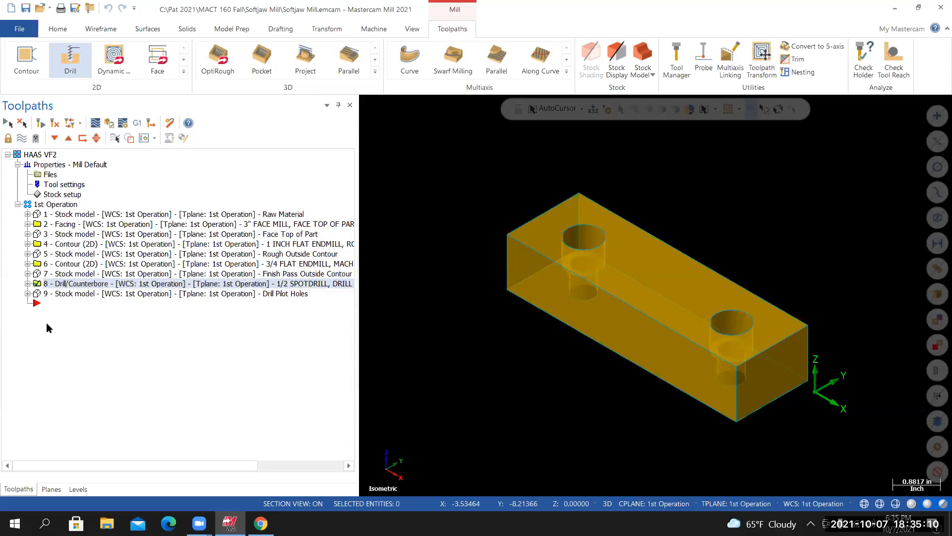
click(49, 208)
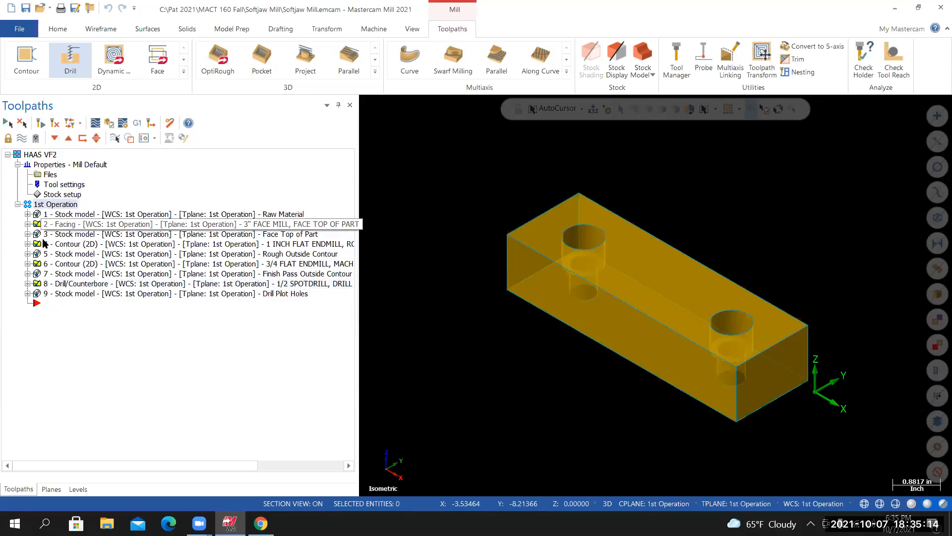
Duplicate operation 8 Drill/Counterbore below the Drill Pilot Holes stock model and inspect the copy's contents
click(66, 286)
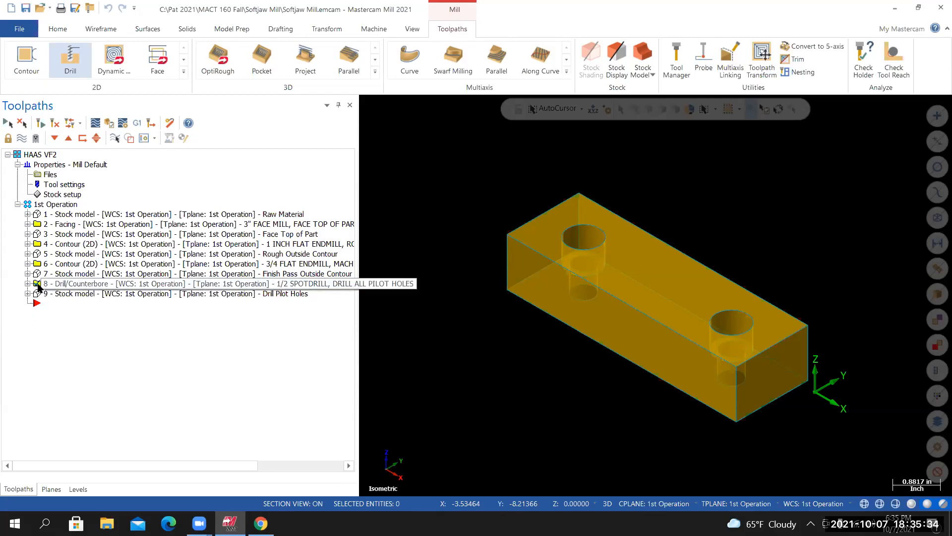
right_click(65, 287)
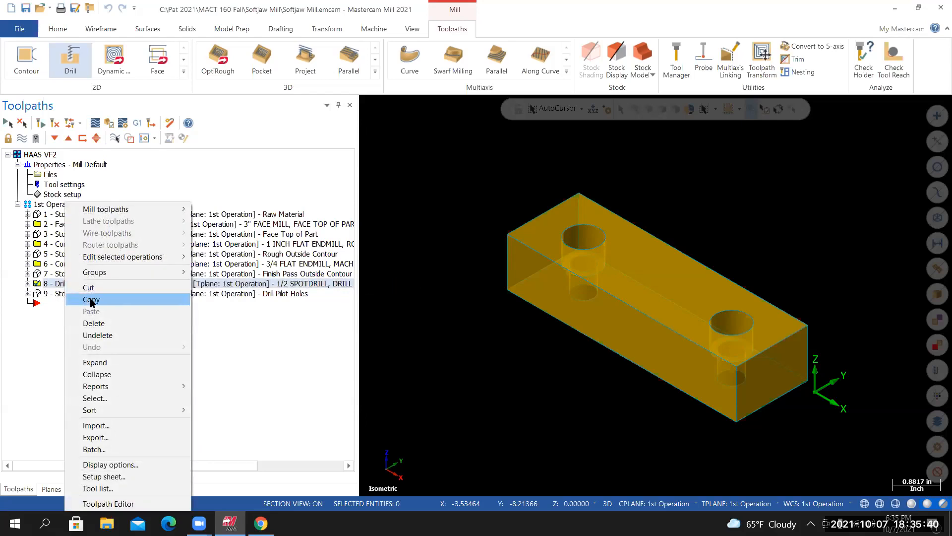
click(57, 344)
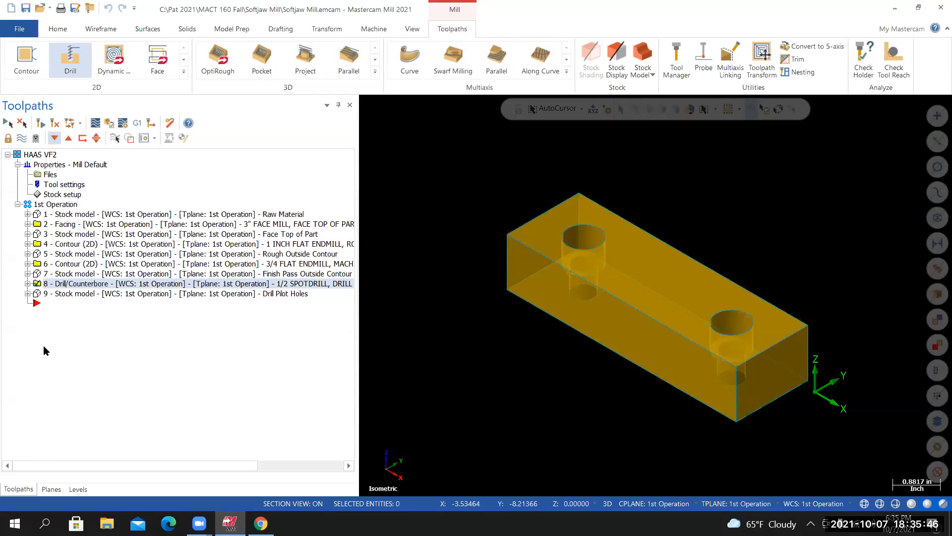
right_click(40, 306)
click(55, 314)
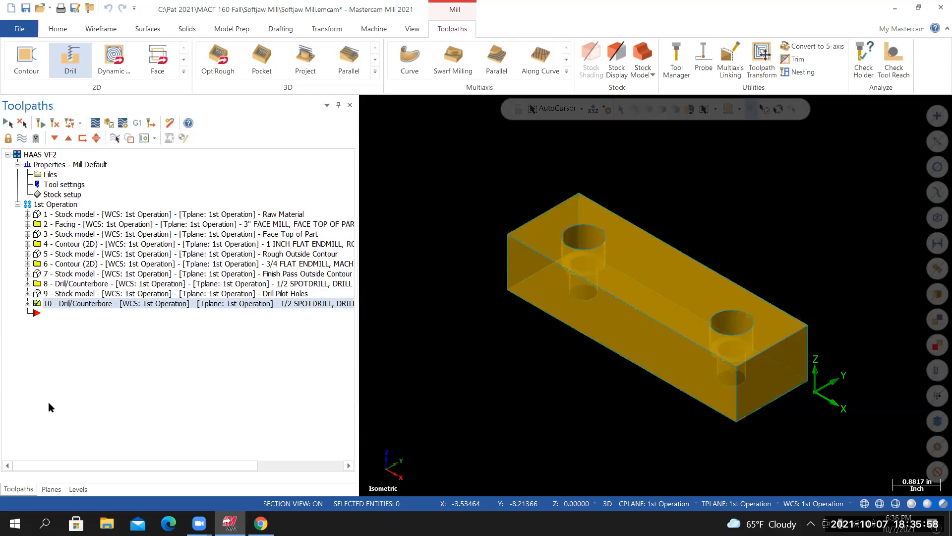
click(27, 303)
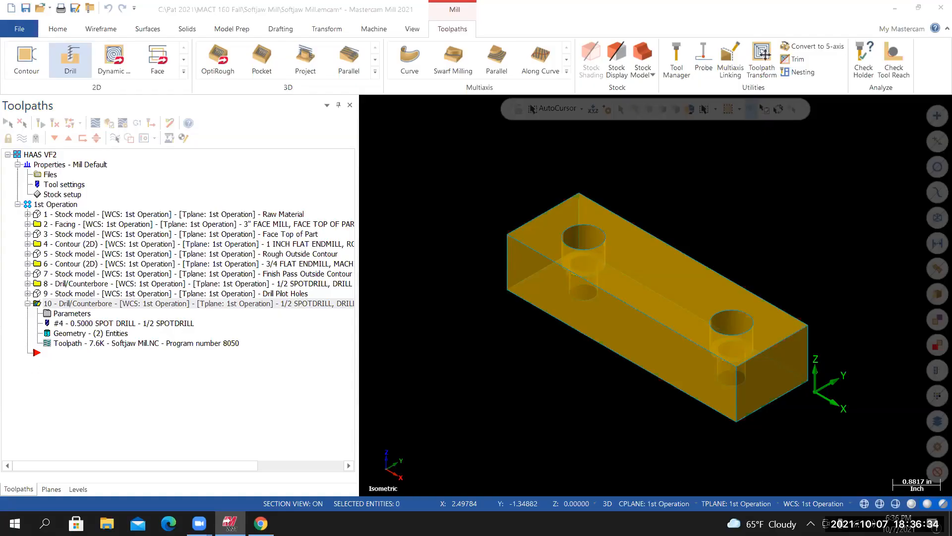
click(28, 304)
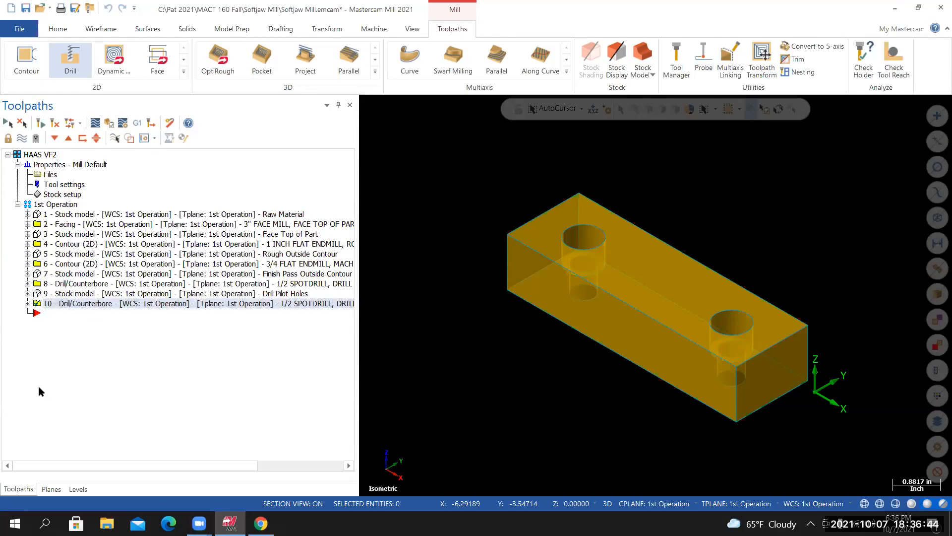
Cut the duplicated Drill/Counterbore operation 10 from the 1st Operation group and leave operation 8's comment as it is
right_click(68, 307)
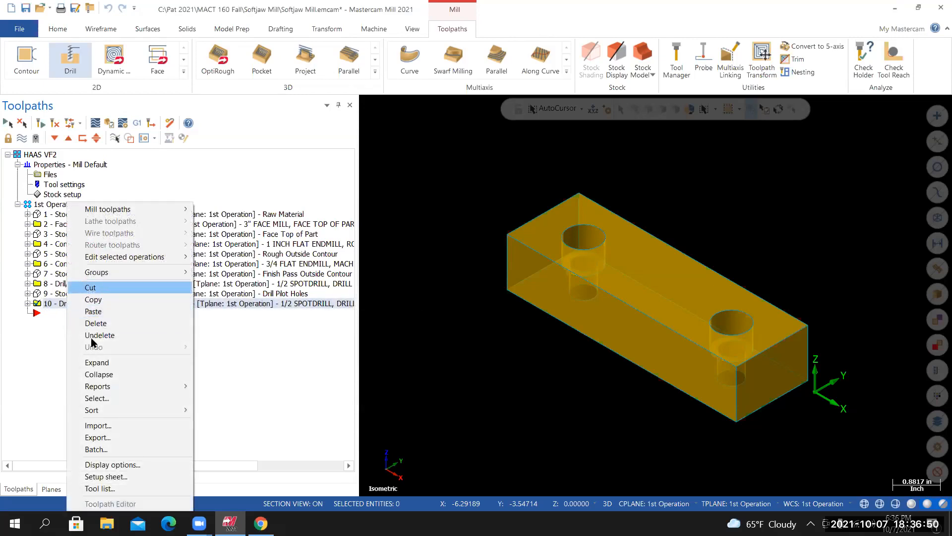
click(93, 289)
right_click(63, 286)
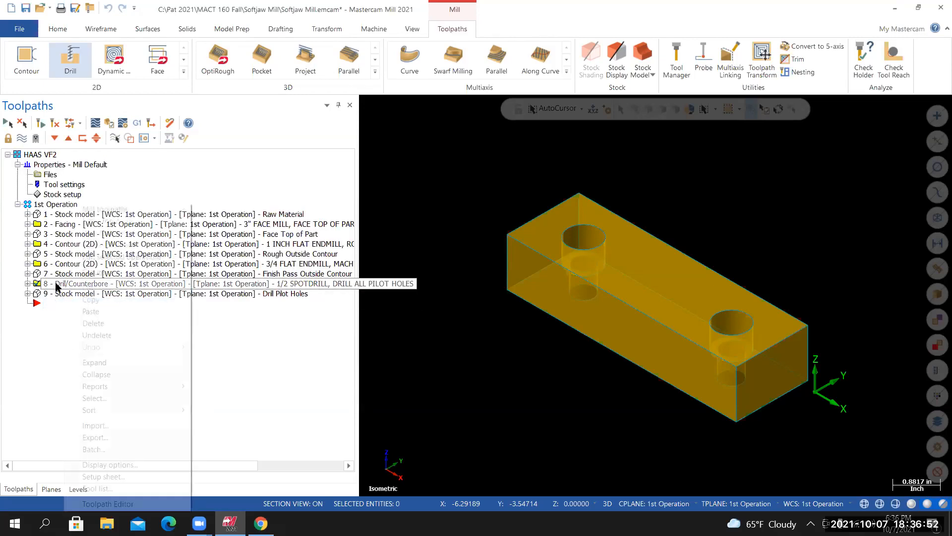
click(81, 311)
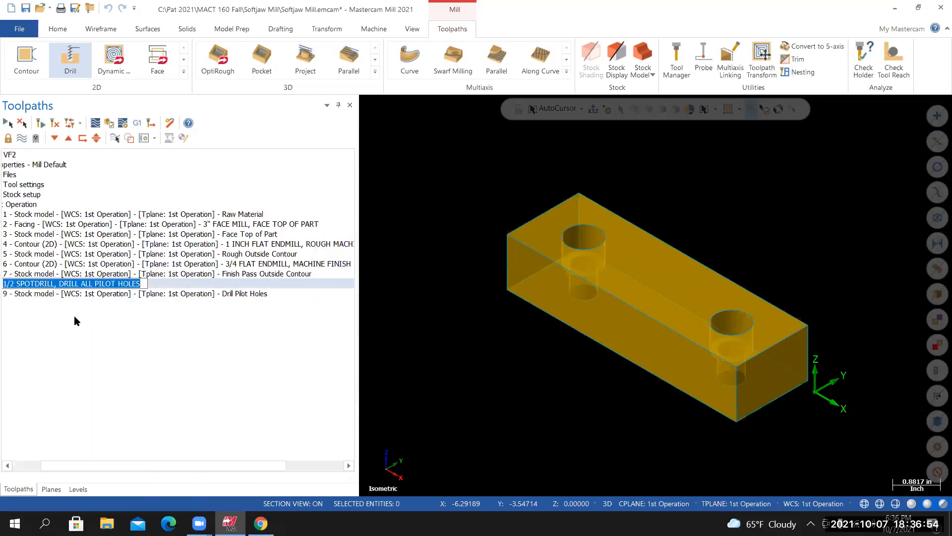
key(Return)
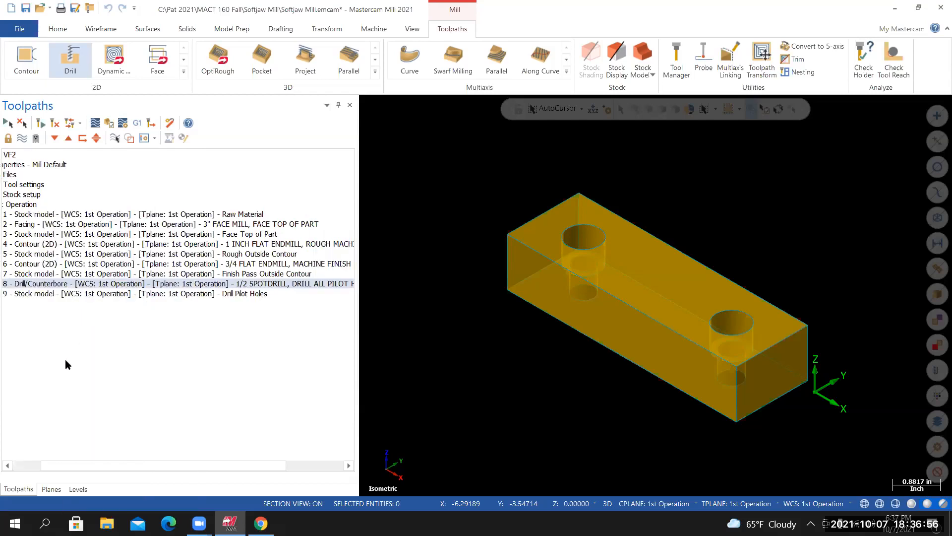
Copy the 1/2 spot drill operation 8 again and paste it at the insert position after the Drill Pilot Holes stock model
click(8, 466)
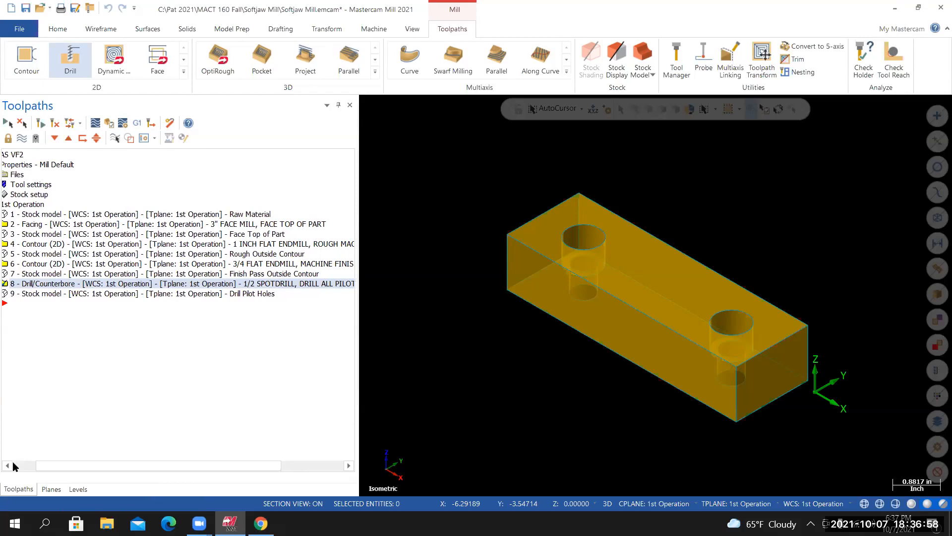
click(8, 466)
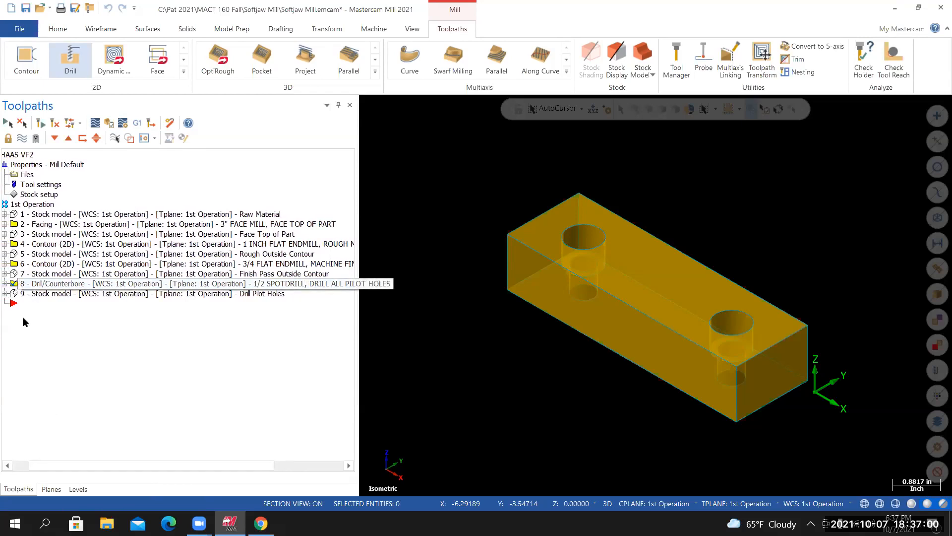
click(20, 349)
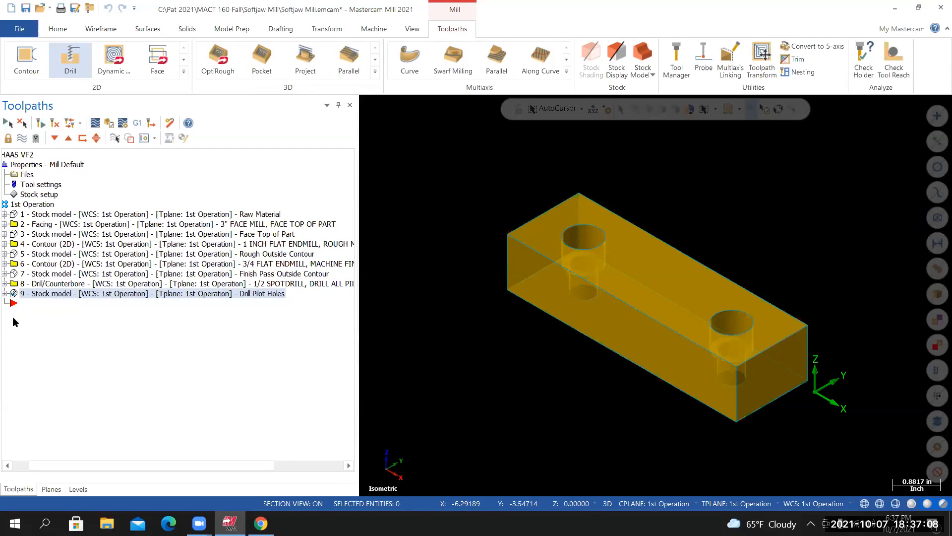
click(15, 285)
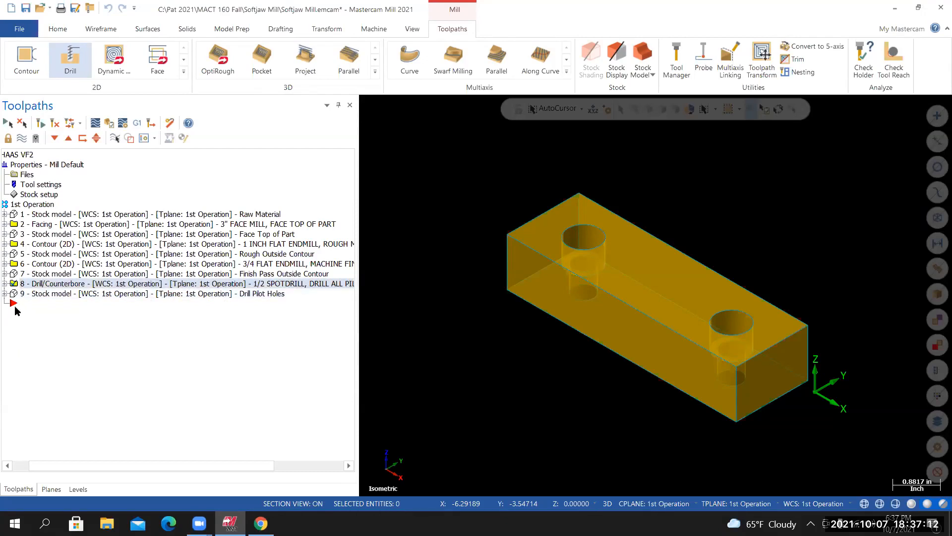
click(15, 306)
key(ctrl+v)
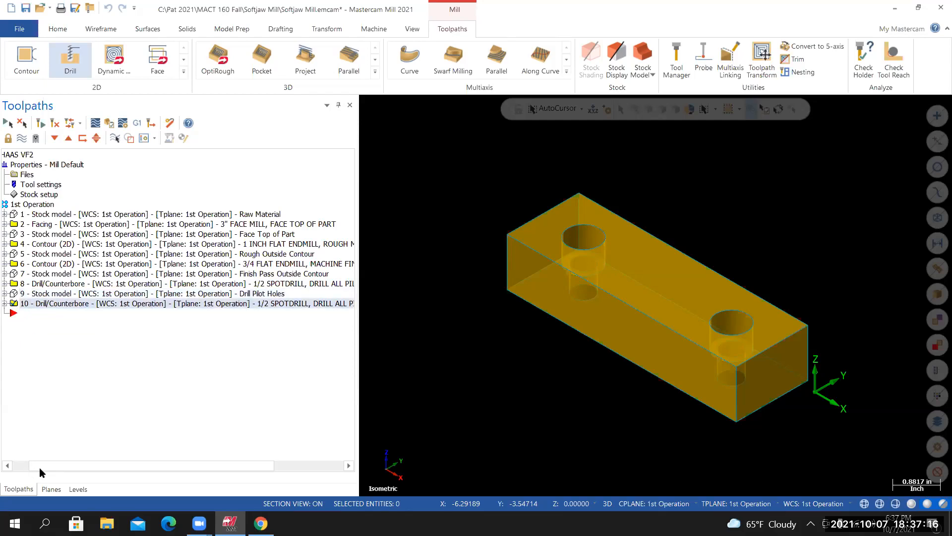
drag(39, 467, 22, 467)
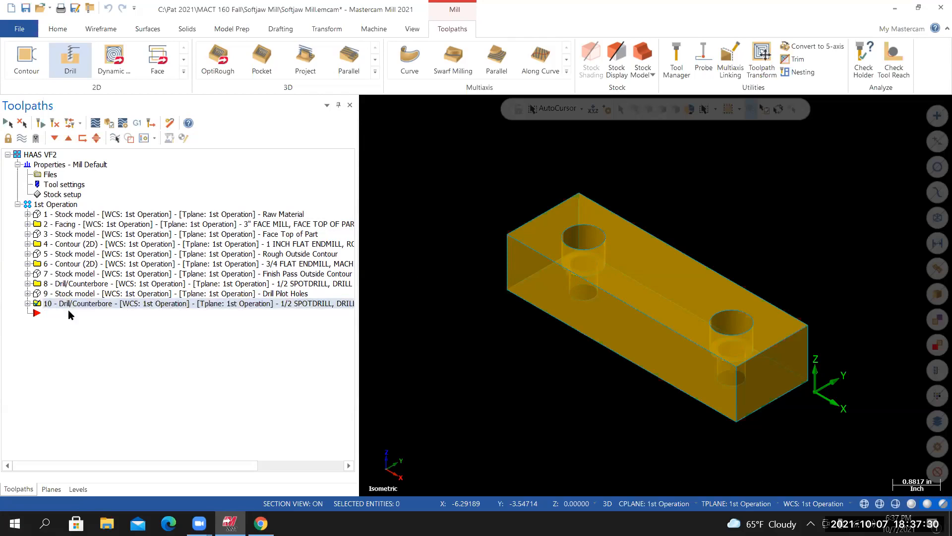
Open the parameters of the copied Drill/Counterbore operation 10 and bring up its tool library selection
click(27, 303)
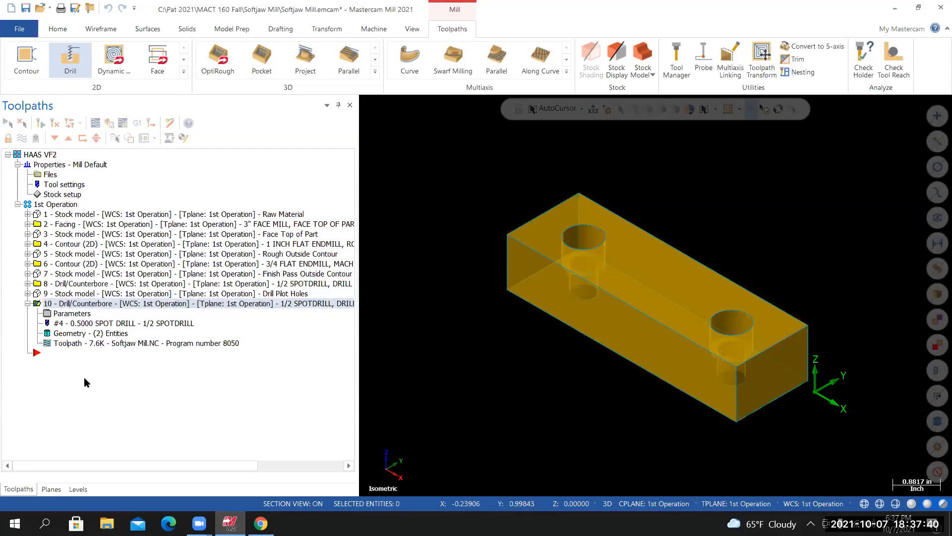
click(70, 315)
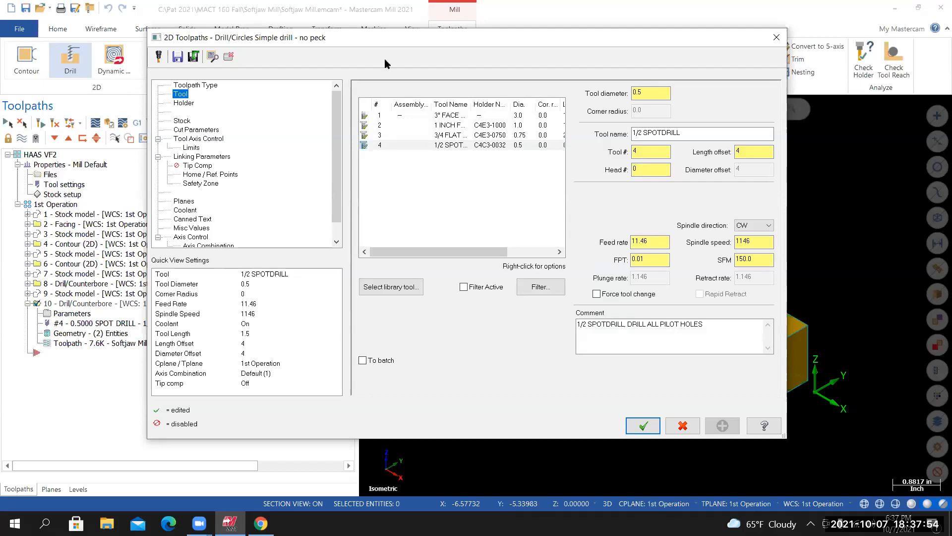
drag(360, 35, 331, 27)
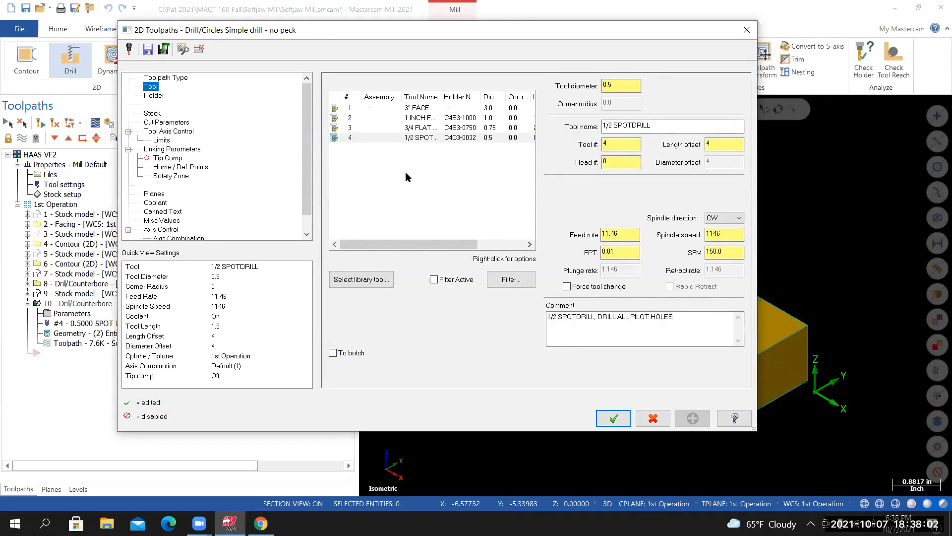
click(365, 280)
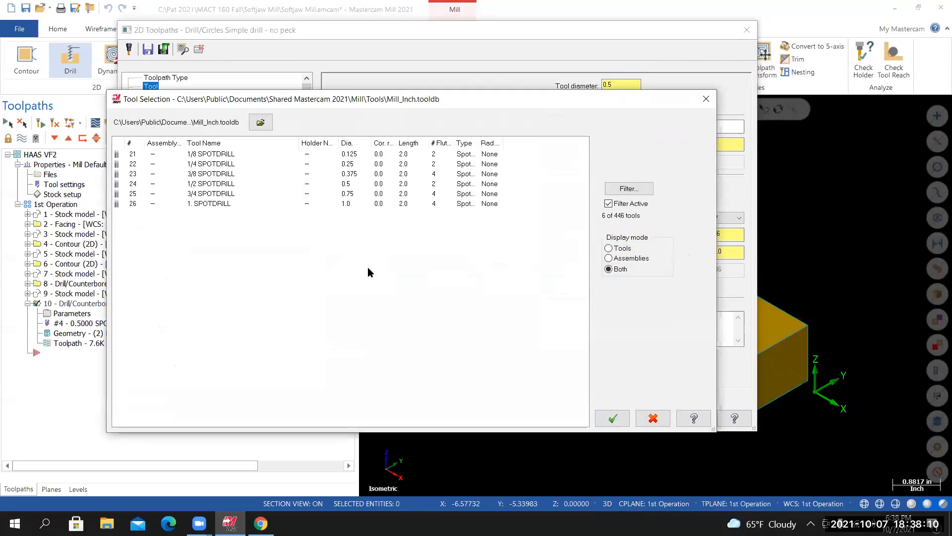
Filter the tool library to drills with a diameter equal to 17/32 and assign the 17/32 DRILL to operation 10
click(628, 189)
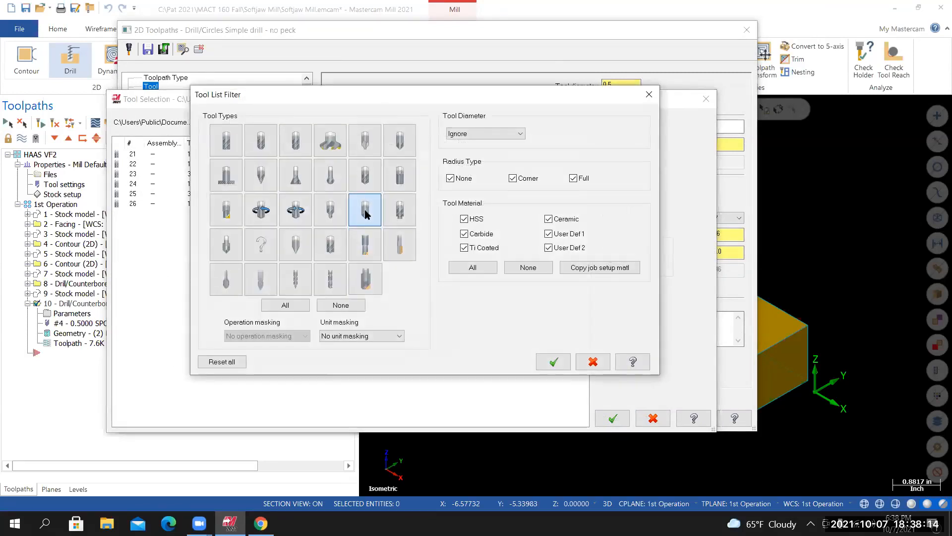
click(367, 177)
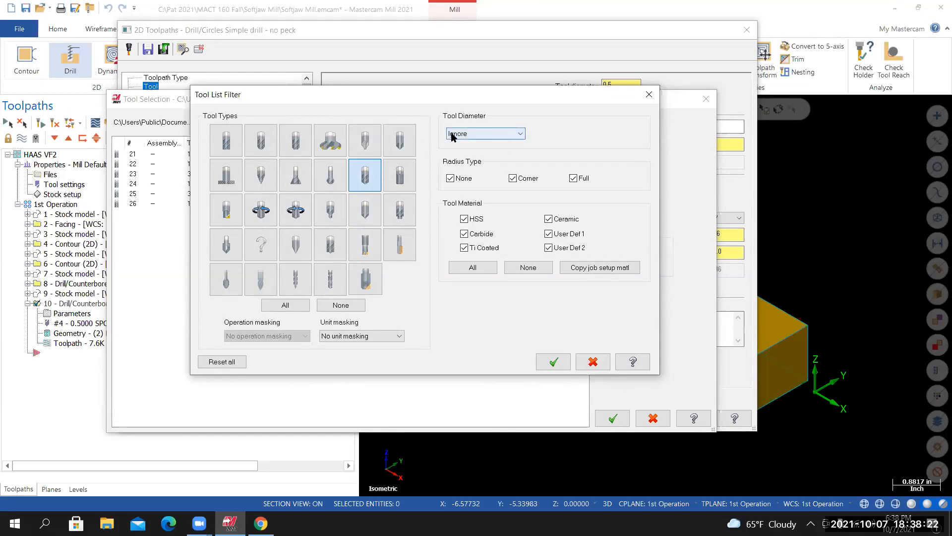
click(513, 133)
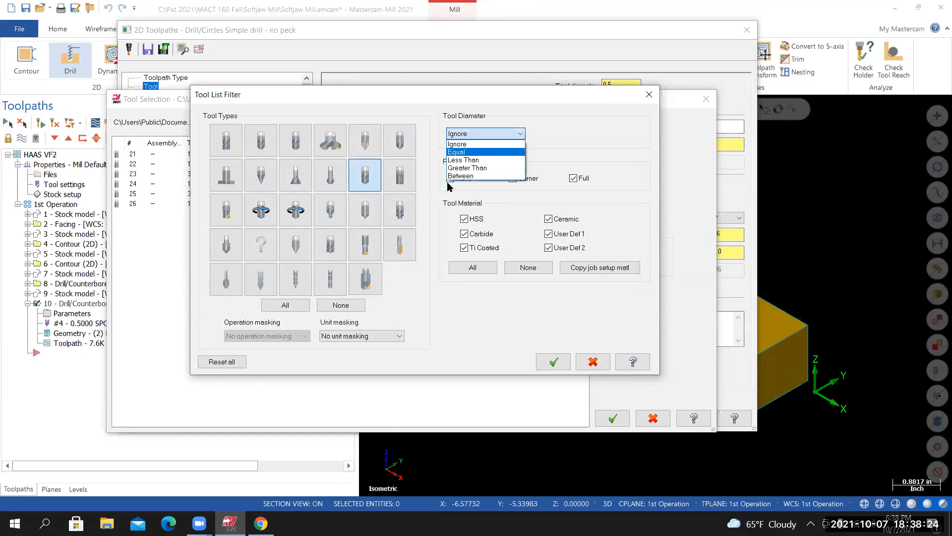
click(461, 151)
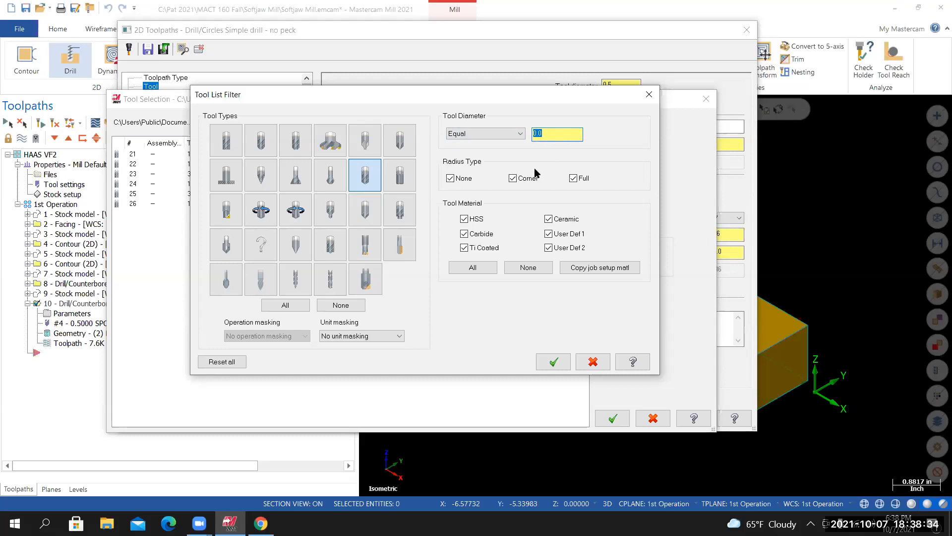
text(17/32)
key(Tab)
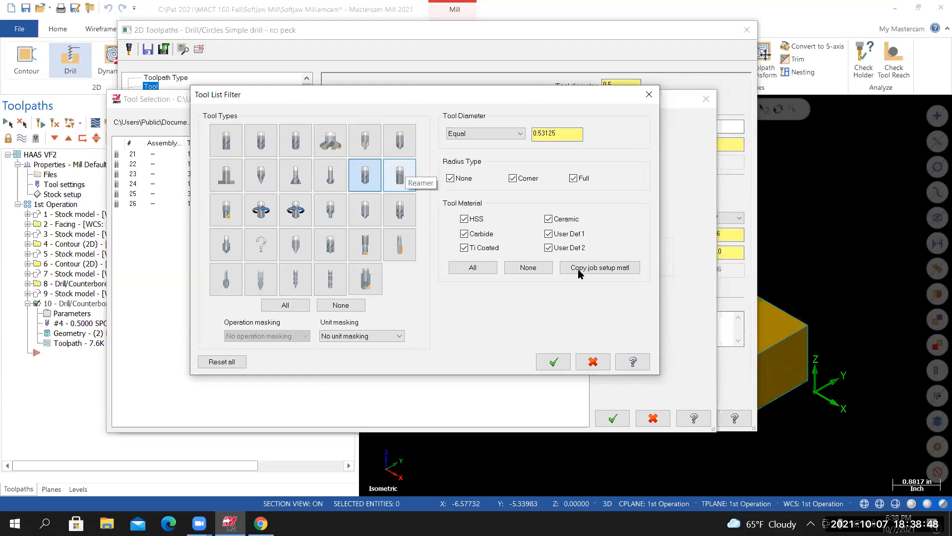
click(555, 361)
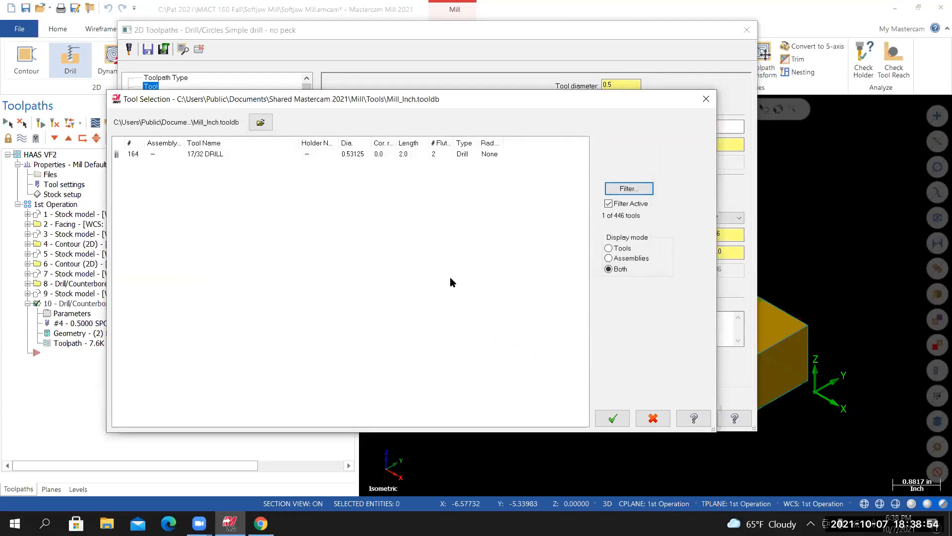
drag(219, 100, 265, 90)
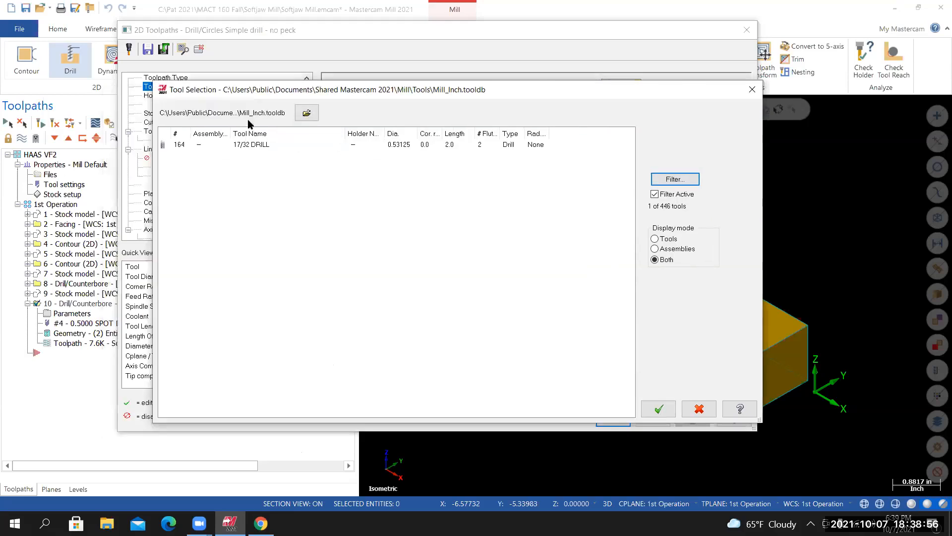
double_click(244, 145)
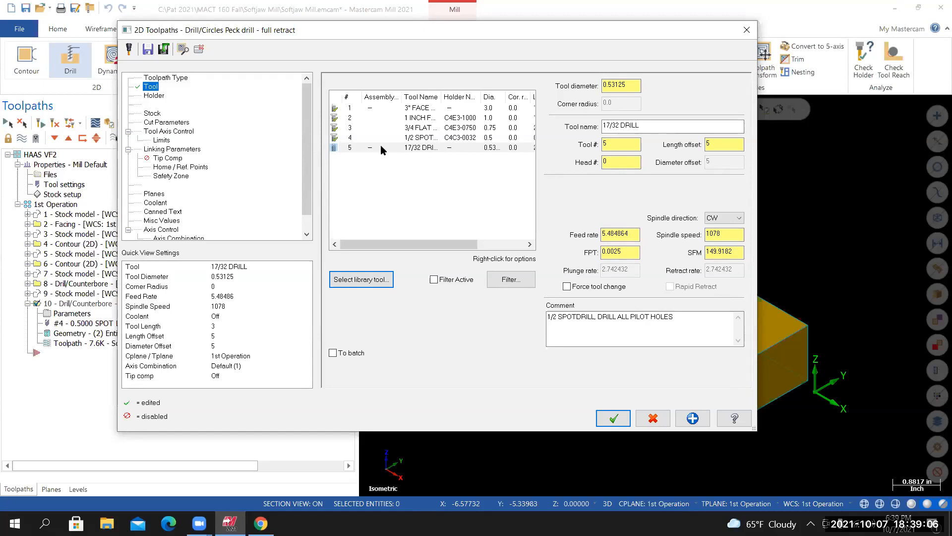
Open the 17/32 drill's definition for editing, check tool #5 in the tool list in Chrome and return to Mastercam's Edit Tool window
right_click(406, 149)
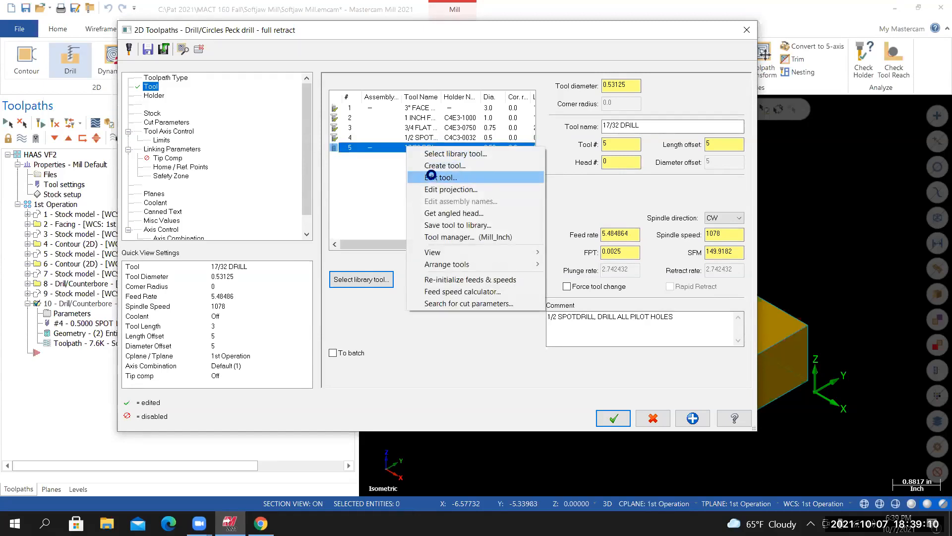
click(431, 177)
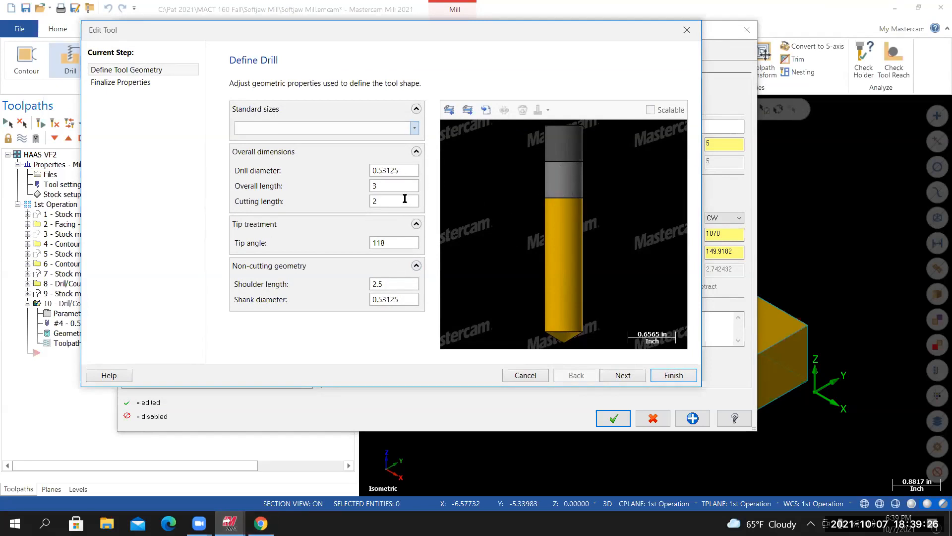
click(390, 284)
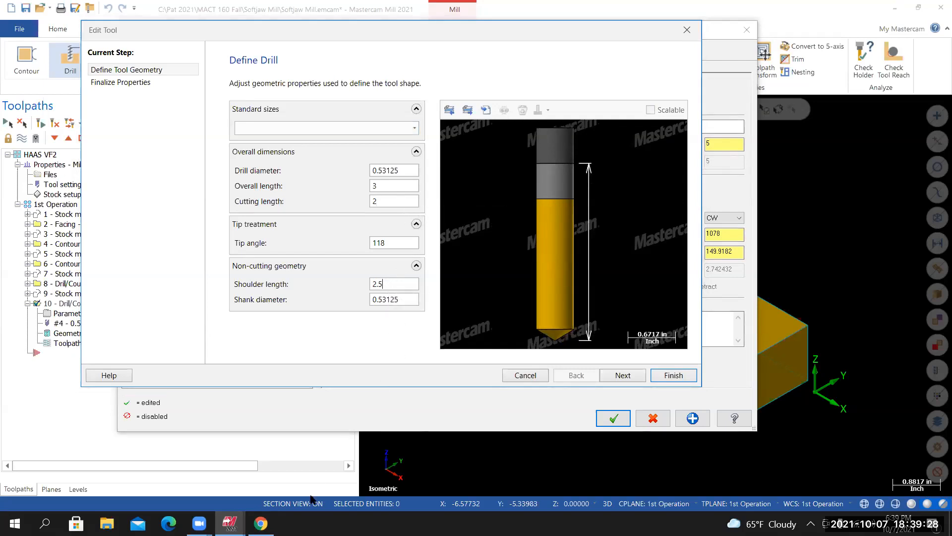
click(260, 523)
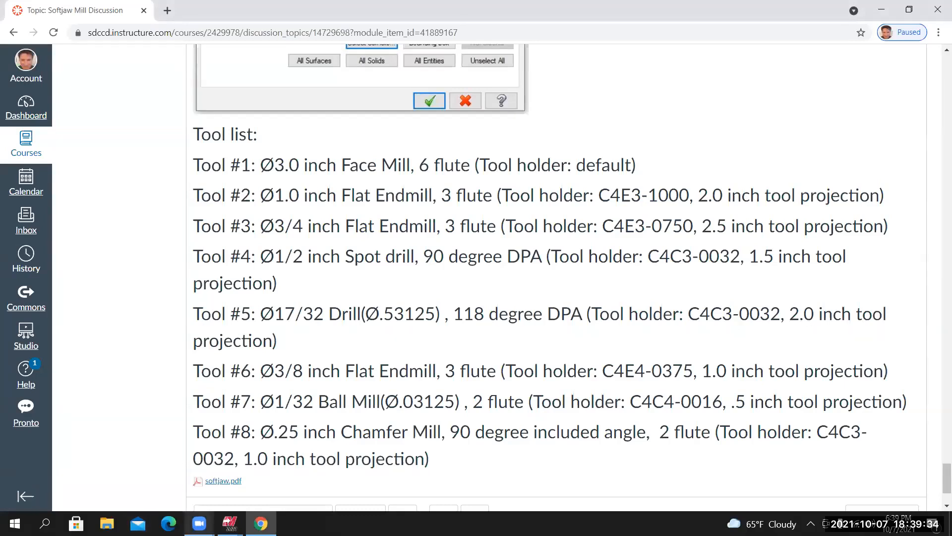
click(230, 523)
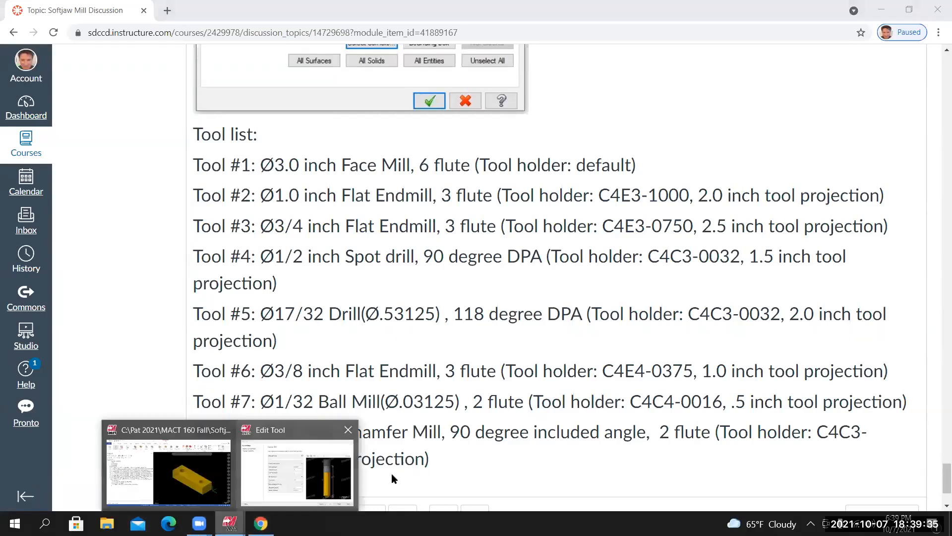
click(304, 422)
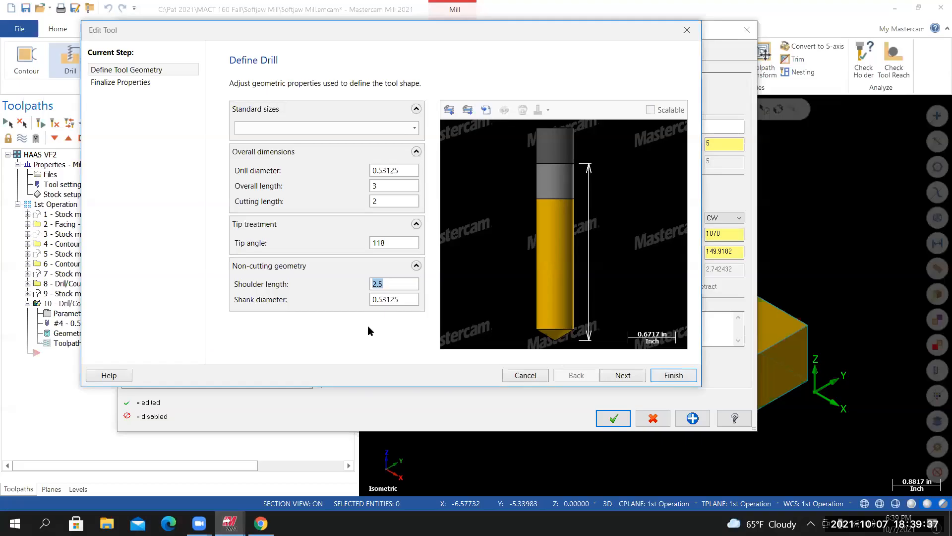
Set the 17/32 drill's cutting length to 1.75 and its shoulder length to 2
double_click(386, 201)
text(1.75)
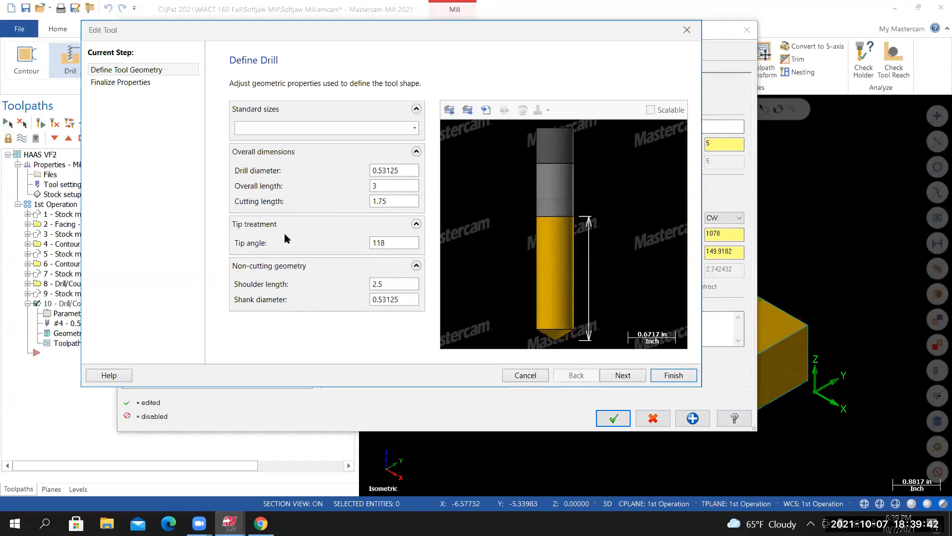
double_click(396, 283)
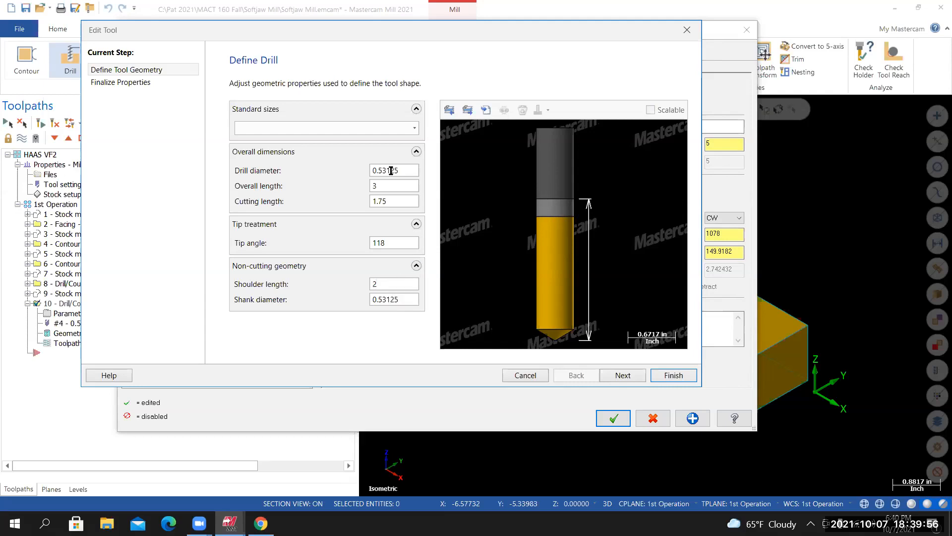
In the drill's final properties, set the number of flutes to 1 and recalculate the feeds and spindle speed
click(619, 376)
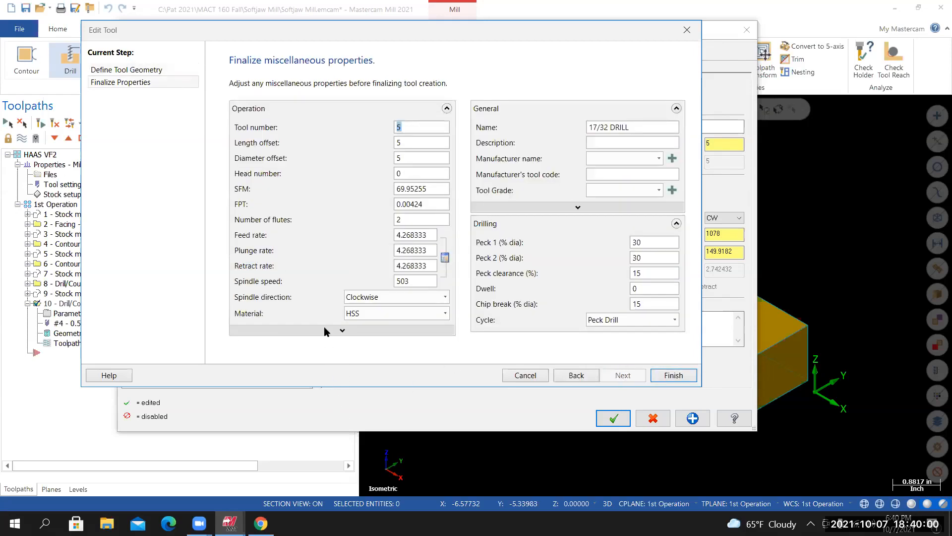
drag(339, 39, 381, 55)
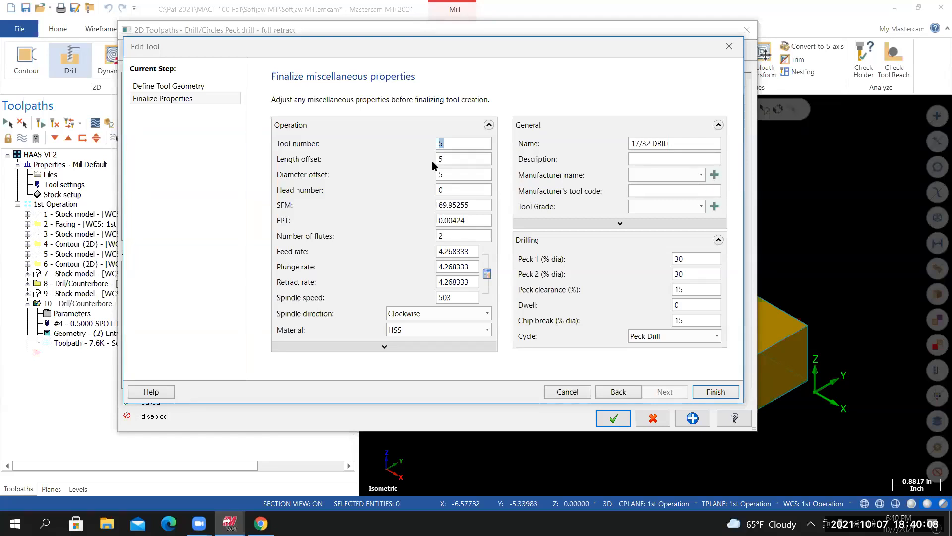
click(402, 235)
text(1)
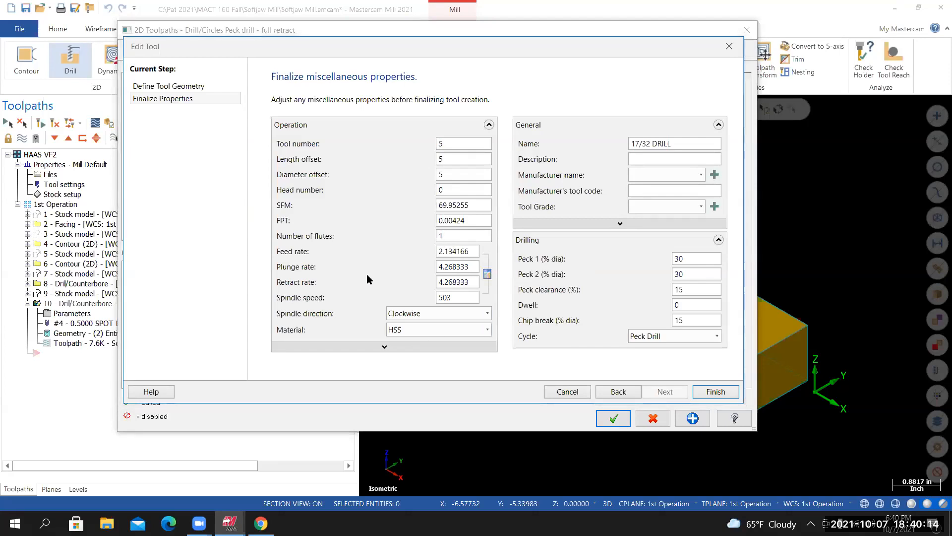
click(487, 274)
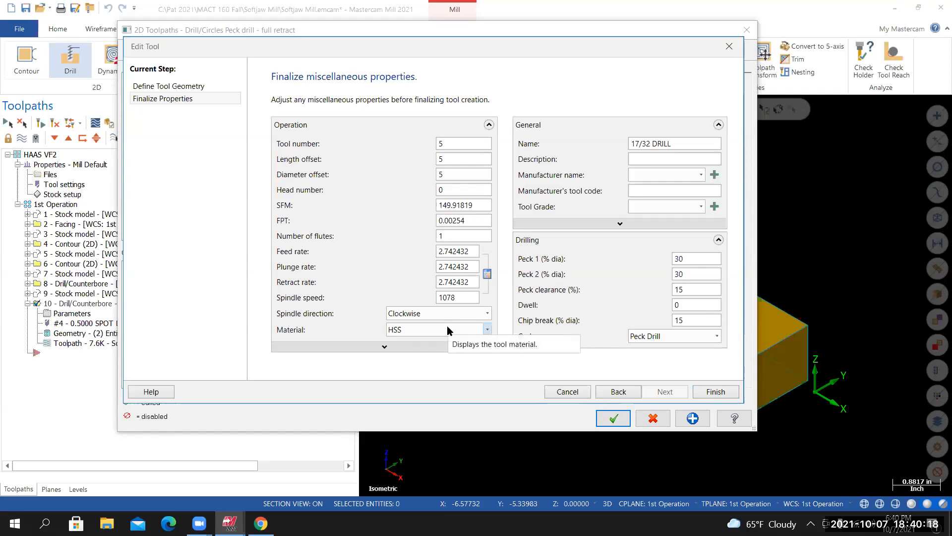
Turn flood coolant on for the 17/32 drill
click(328, 345)
click(309, 336)
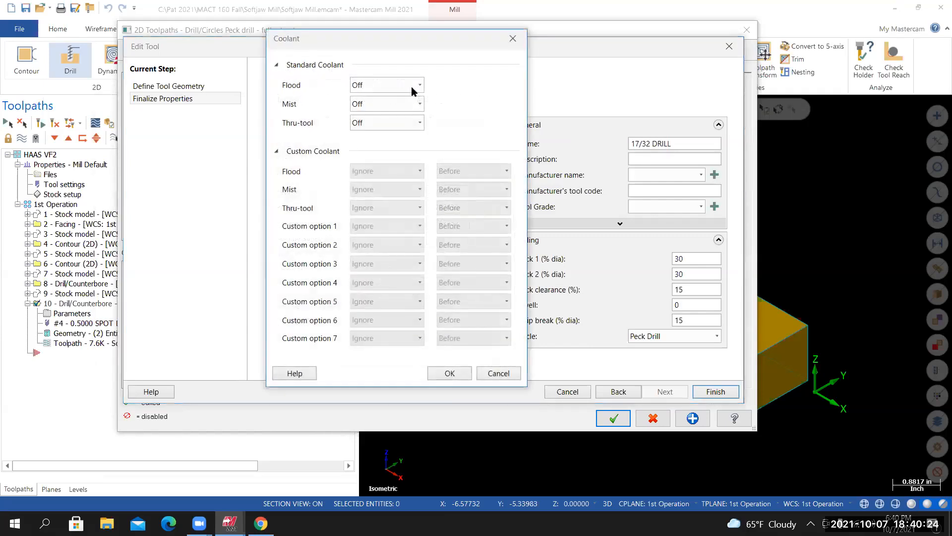
click(419, 86)
click(368, 99)
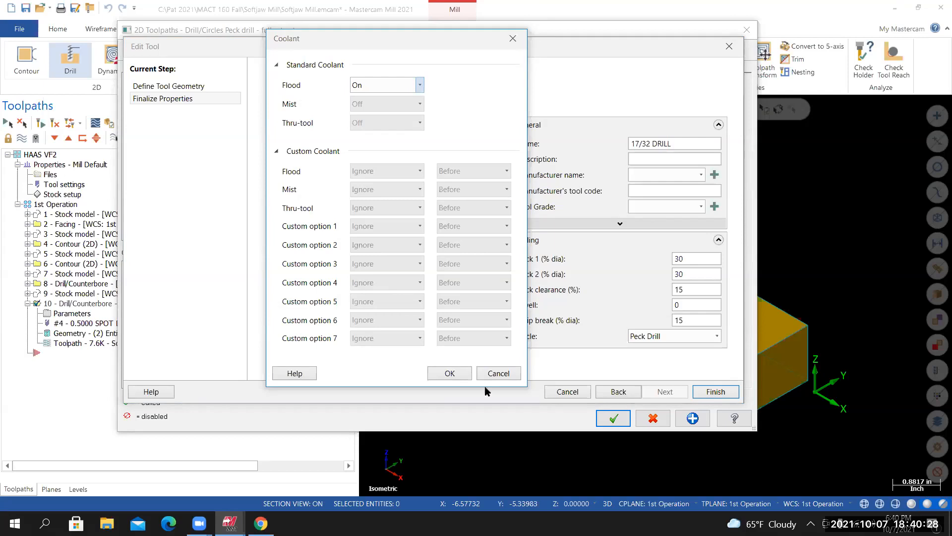
click(449, 373)
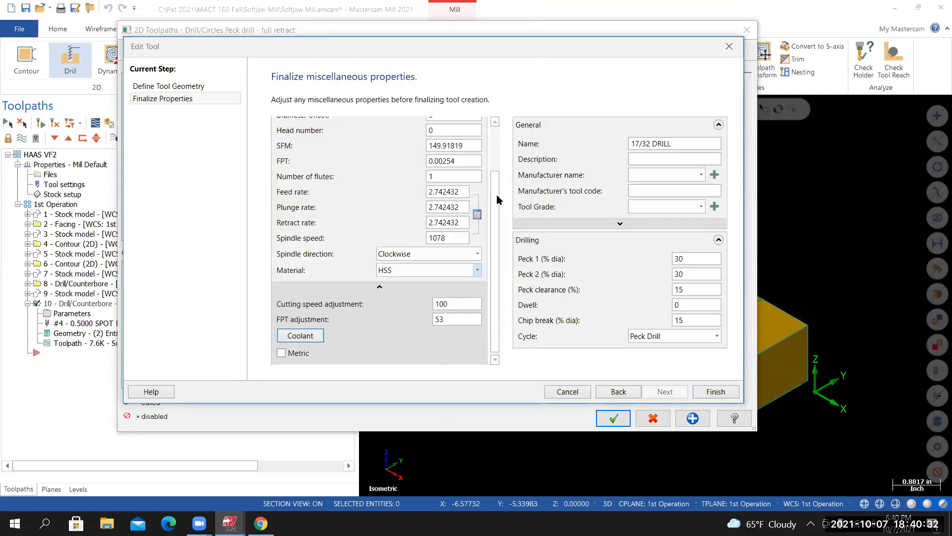
Review the 17/32 drill's operation properties along with its cutting and shoulder lengths
scroll(495, 173, up, 3)
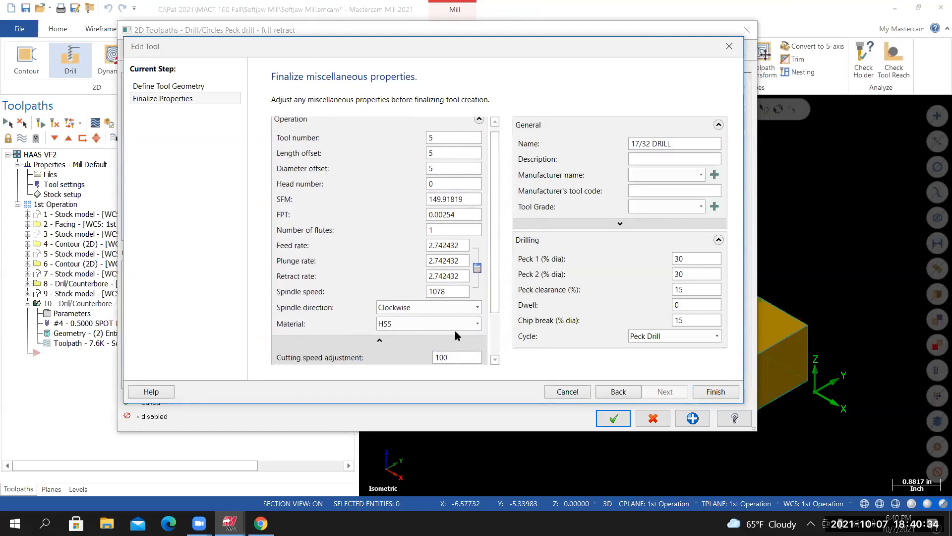
scroll(492, 197, down, 3)
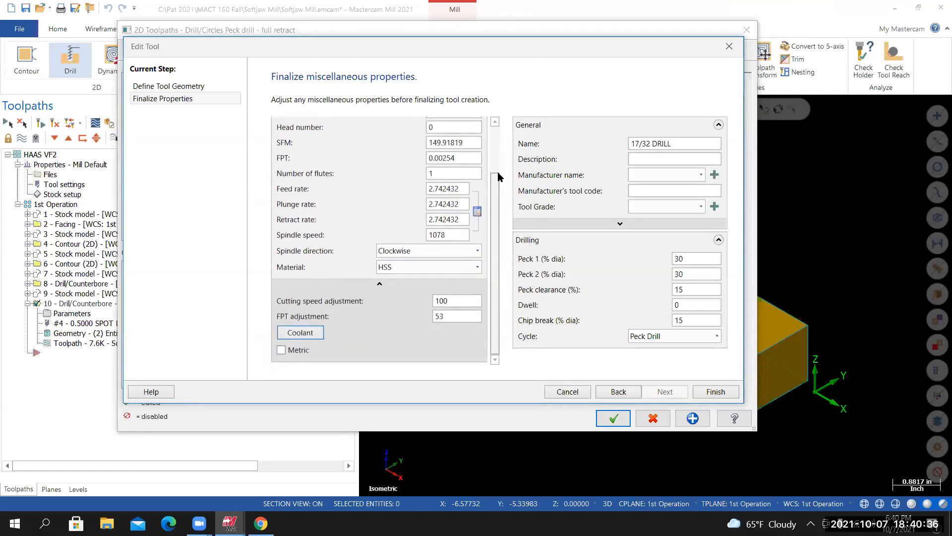
scroll(498, 201, up, 4)
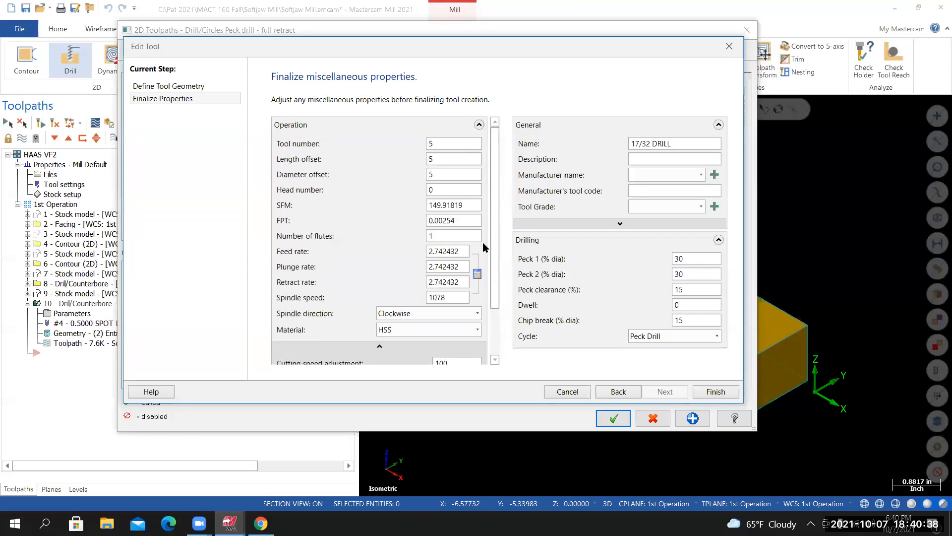
scroll(499, 201, down, 3)
scroll(499, 201, up, 3)
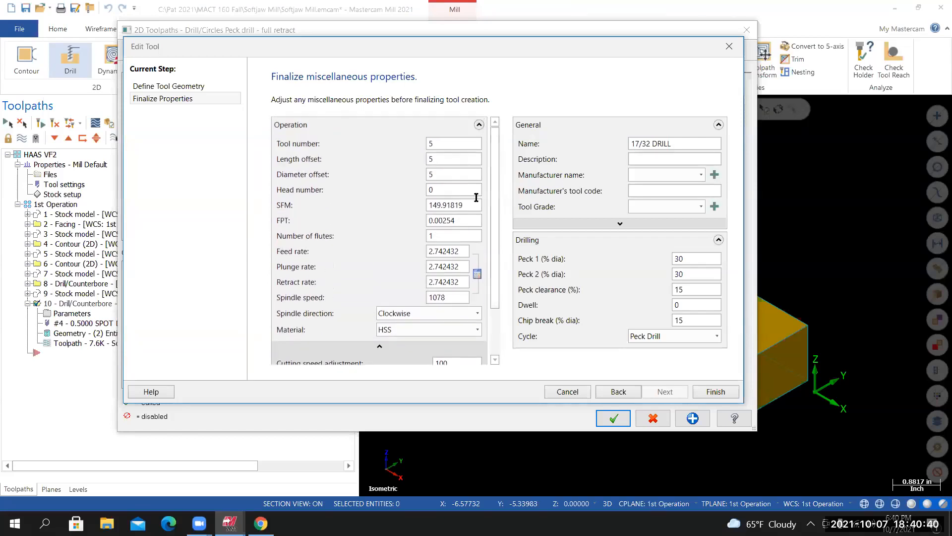
click(165, 87)
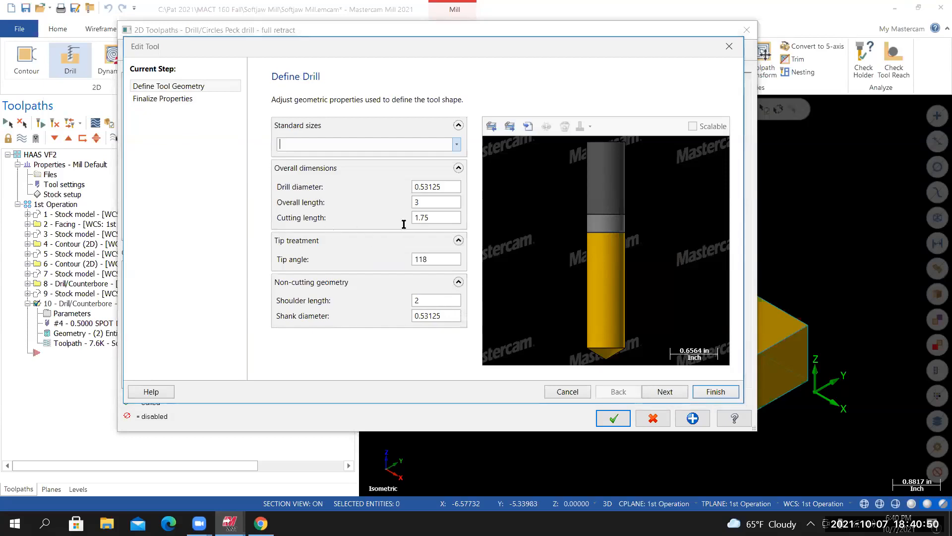
click(439, 218)
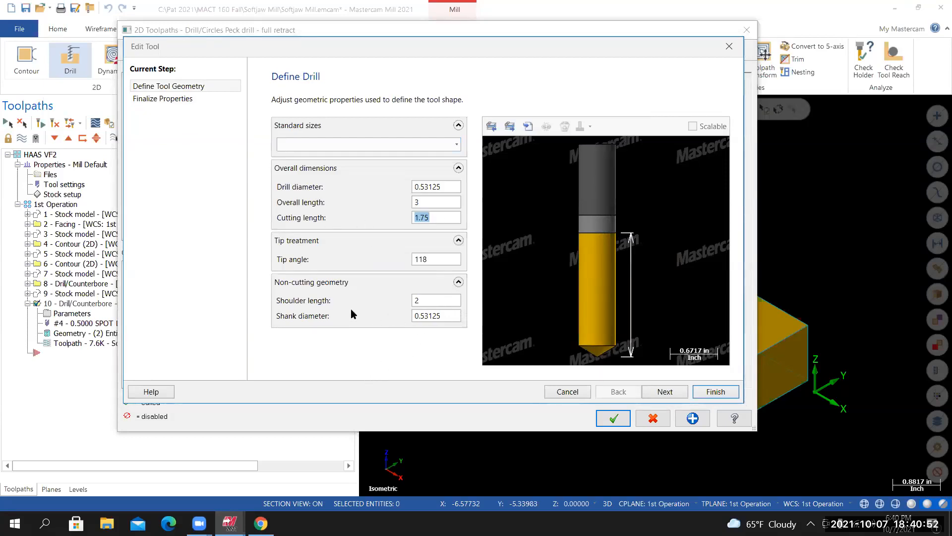
click(414, 302)
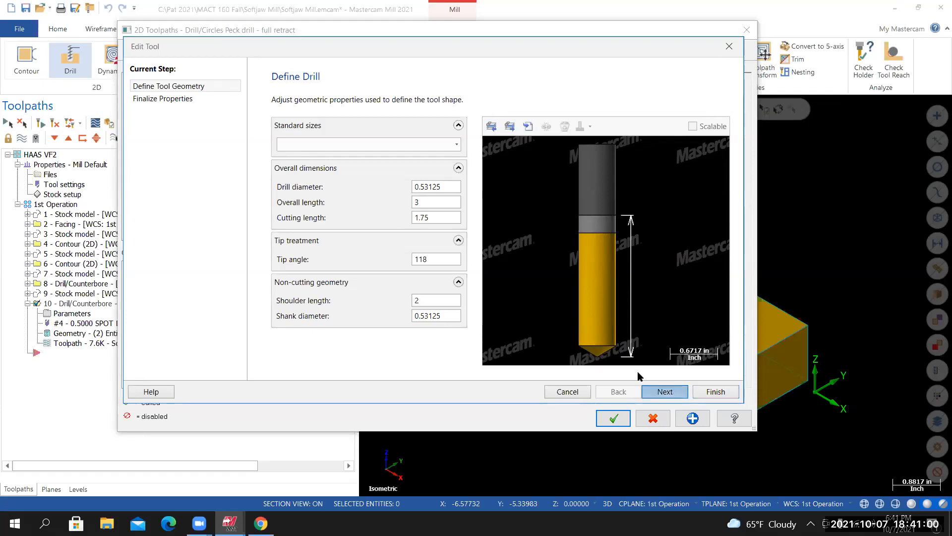
click(670, 392)
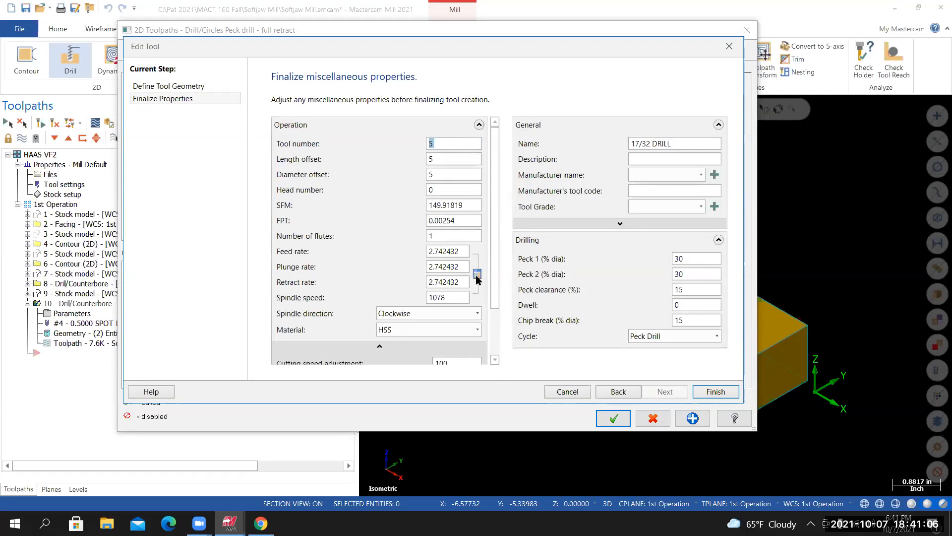
Check the 17/32 drill's remaining operation properties, including spindle direction, material and speed adjustments, and finalize the tool
scroll(477, 279, down, 3)
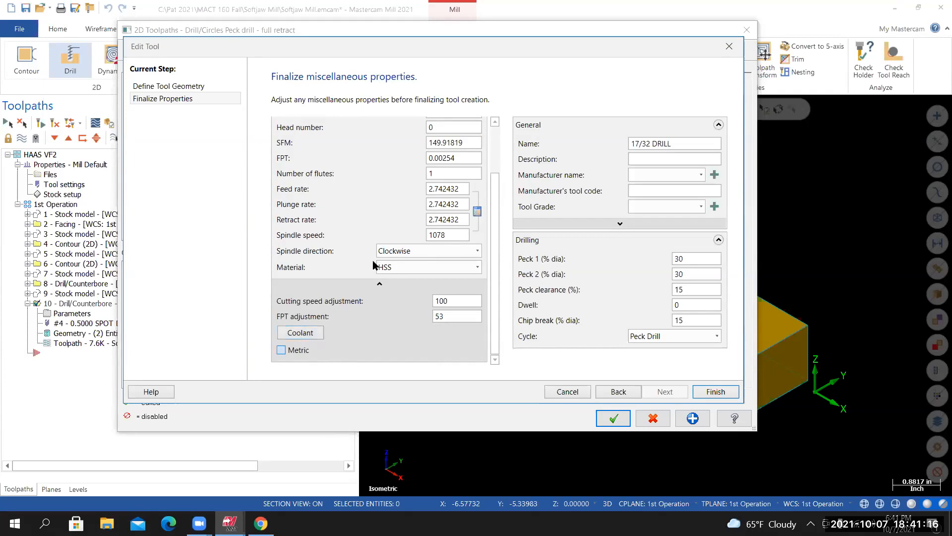
scroll(354, 263, up, 3)
scroll(351, 263, down, 3)
scroll(332, 226, up, 2)
scroll(332, 226, down, 2)
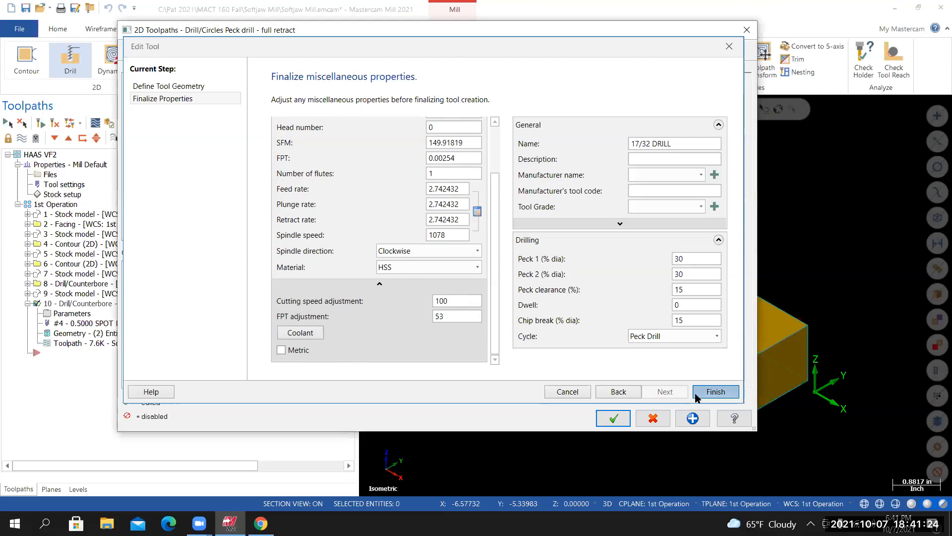
click(714, 392)
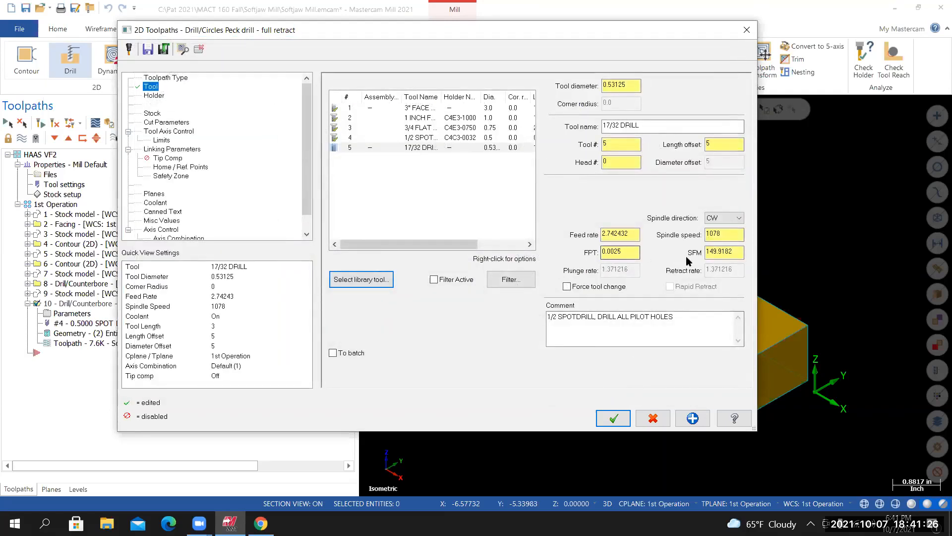
Check the 17/32 drill's spindle speed, SFM, feed per tooth and tool diameter in the toolpath's tool parameters
double_click(726, 234)
key(Tab)
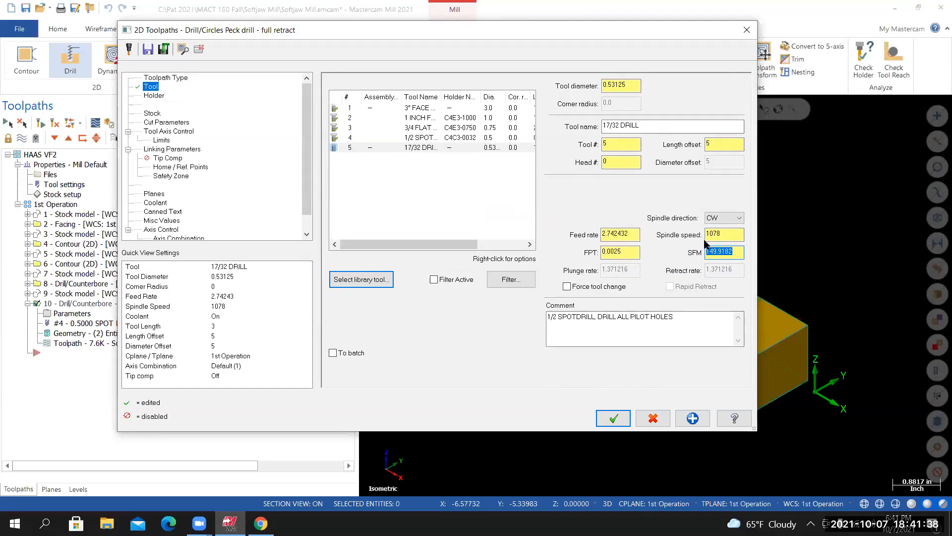
click(721, 239)
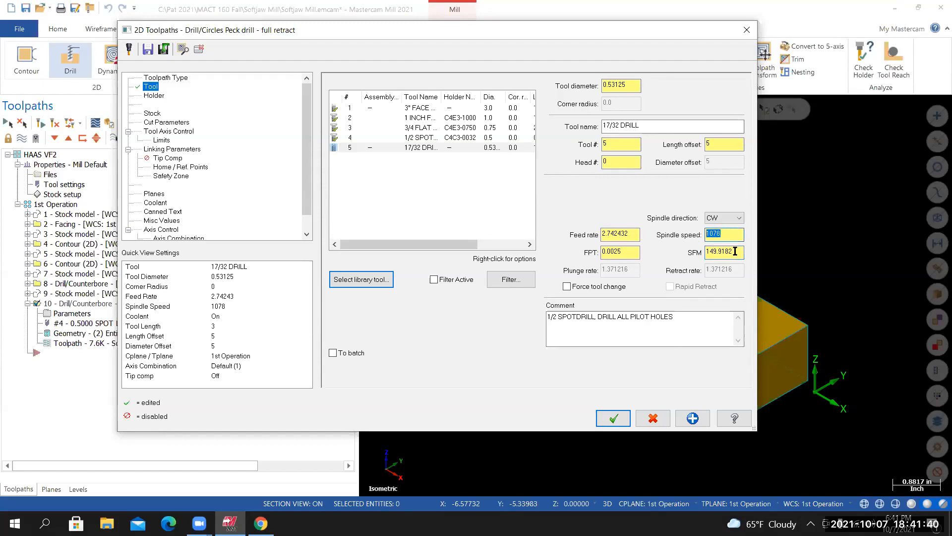
click(722, 255)
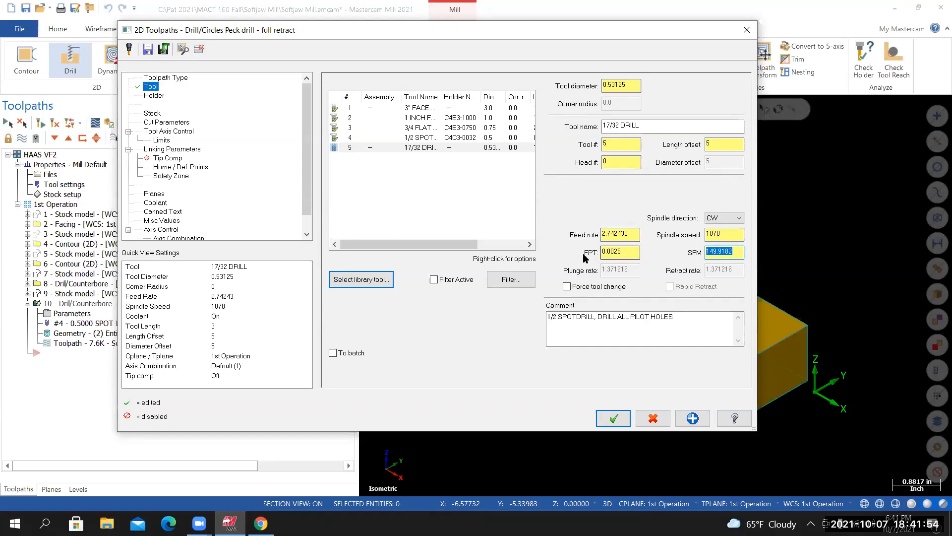
click(615, 256)
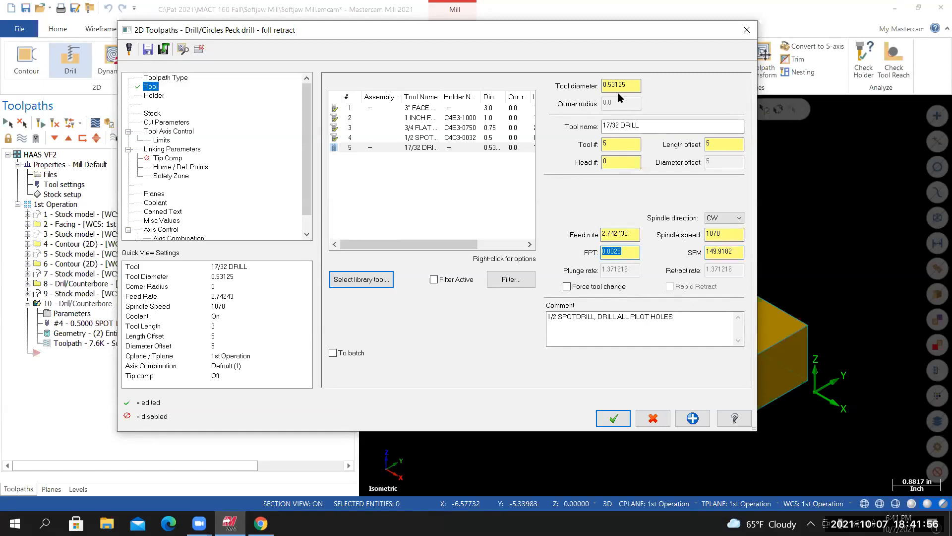
click(631, 89)
Set the drill's feed per tooth with the formula .53125*.02 and accept the peck drill toolpath parameters
click(620, 253)
text(.43125*.02)
key(Return)
text(.53125*.02)
key(Return)
drag(630, 234, 617, 234)
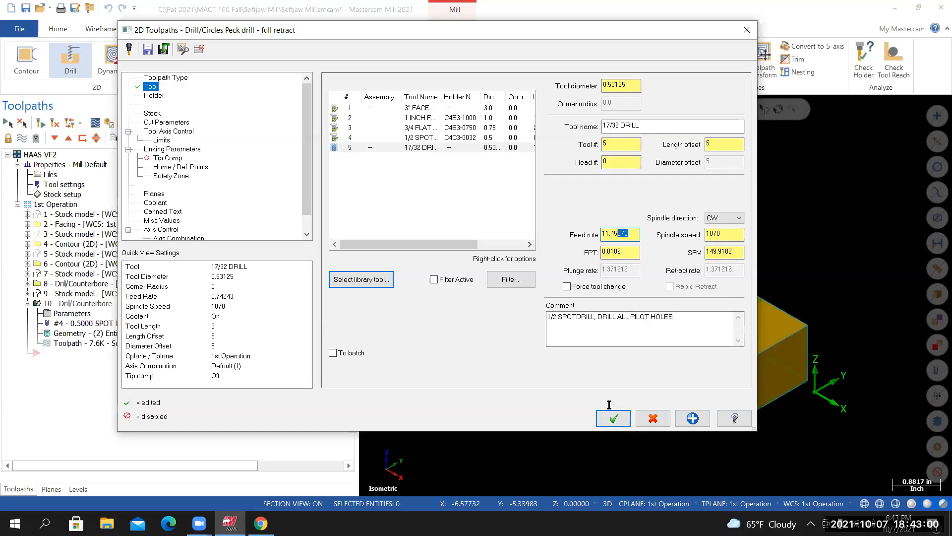
click(614, 419)
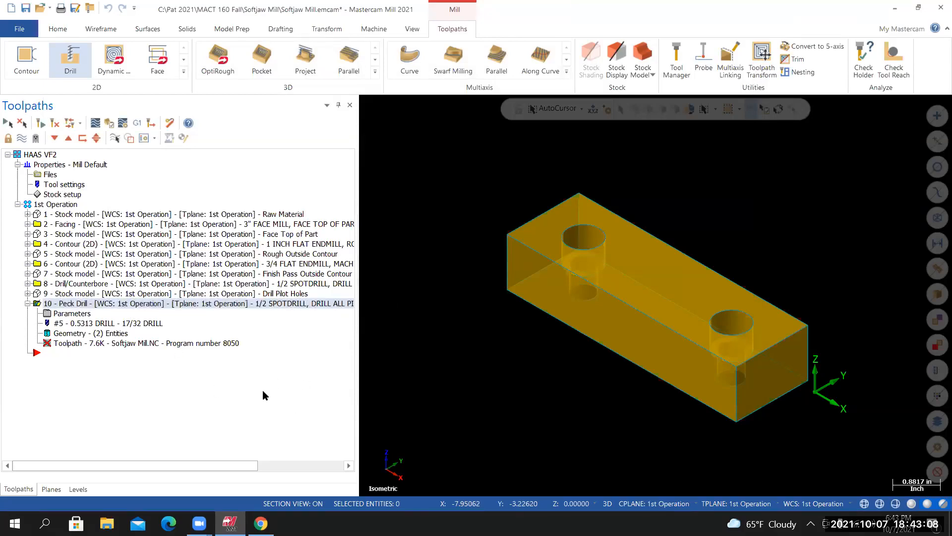
Review the machine group's ALUMINUM 6061-T6 material definition for its base cutting speed and feed percentages
click(65, 184)
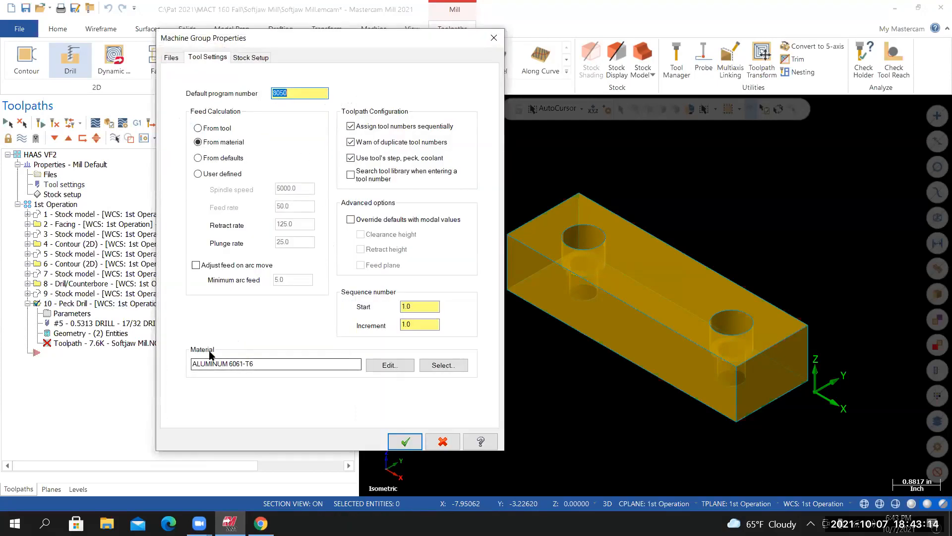
click(390, 365)
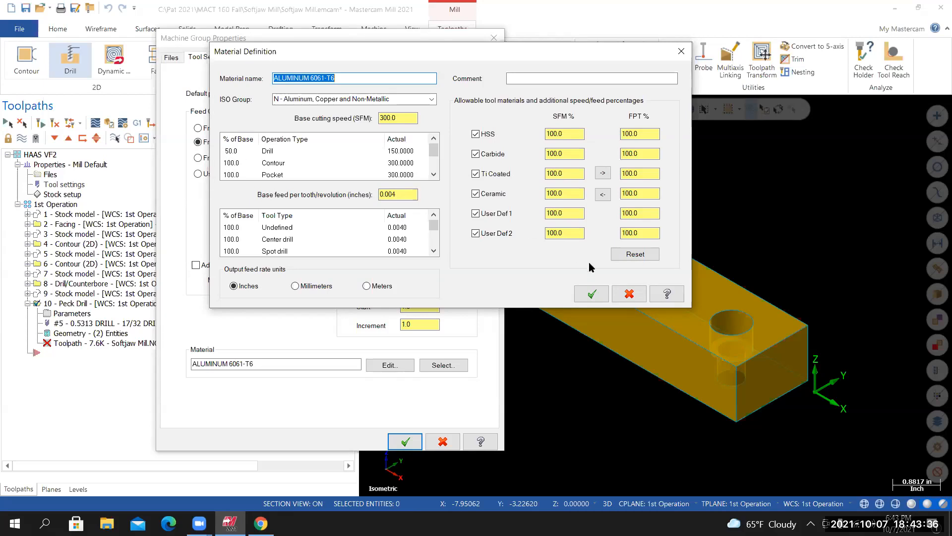
click(584, 292)
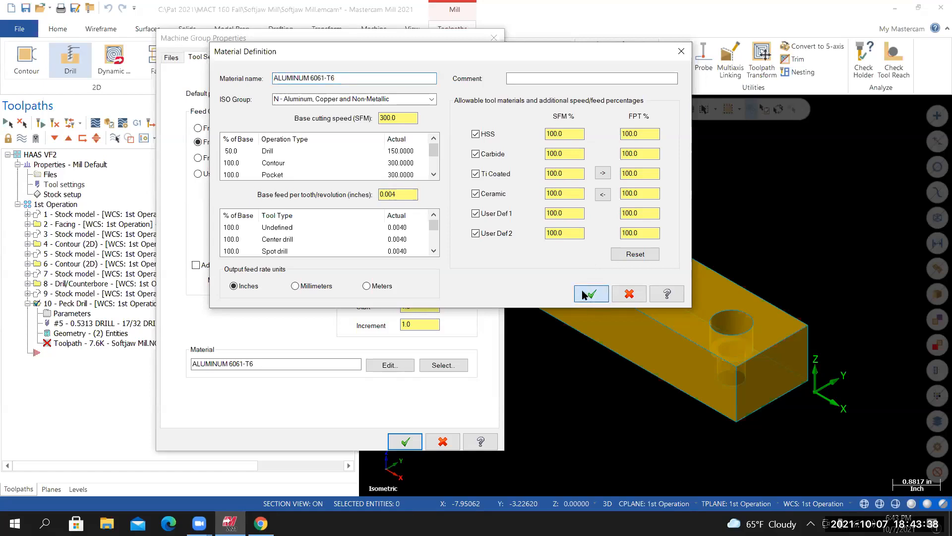
click(405, 442)
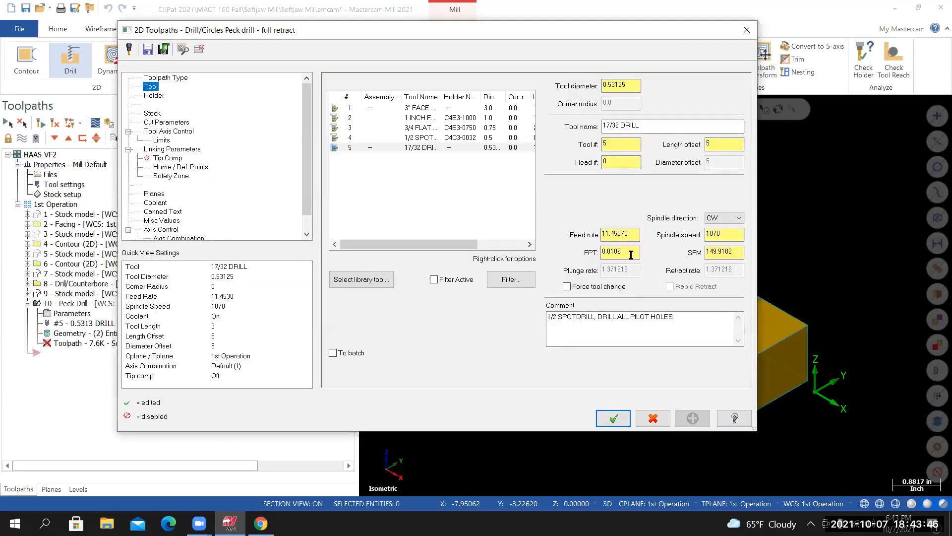
Re-enter the peck drill operation's feed per tooth as .53125*.02
drag(627, 254, 602, 258)
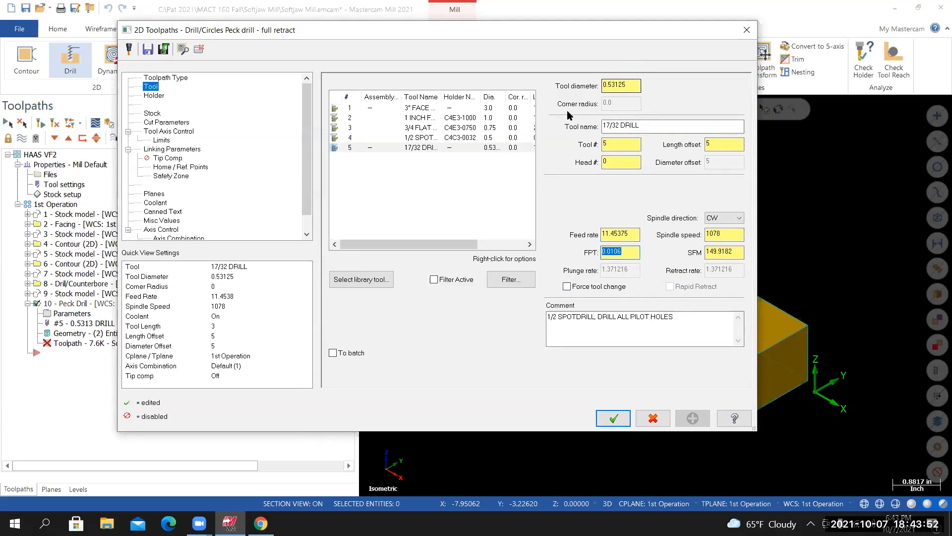
text(.53125)
text(*.02)
key(Return)
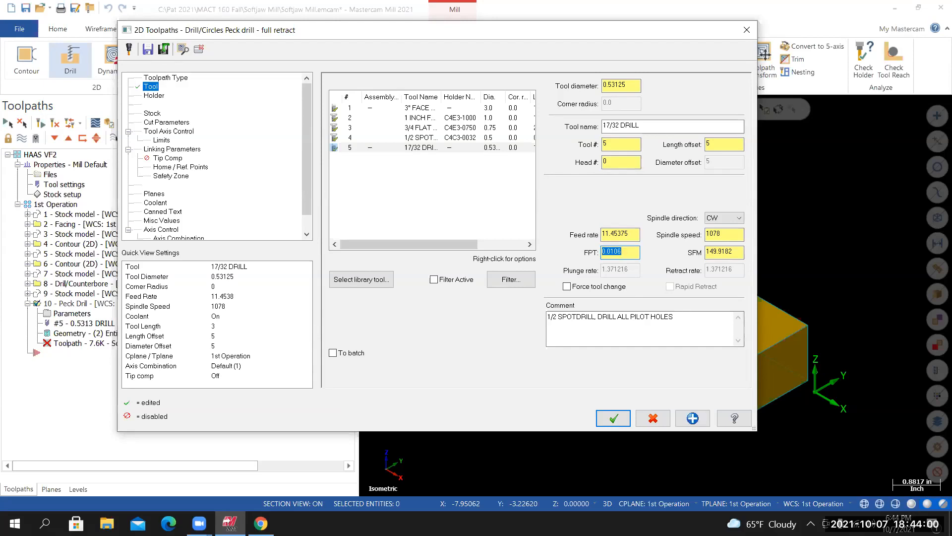
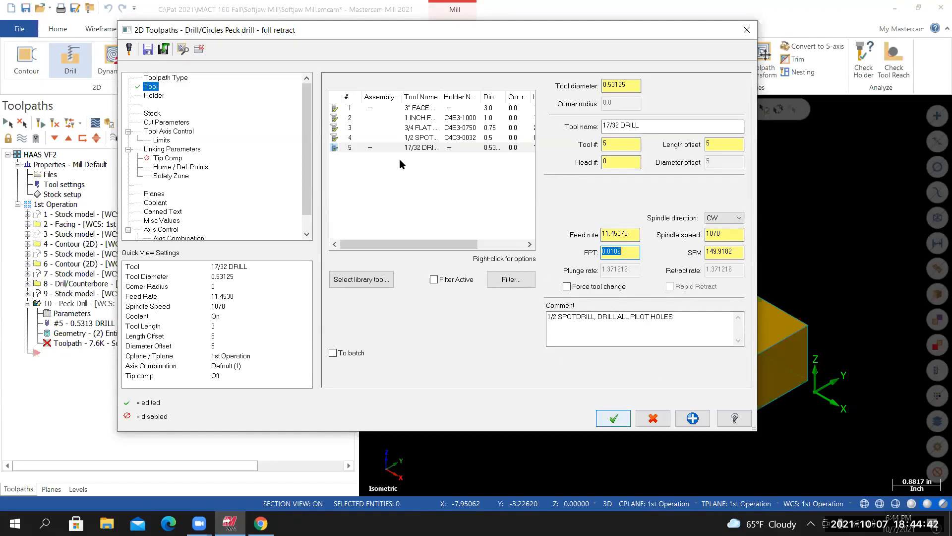
Review the 17/32 drill's geometry and final feed and speed properties in the tool definition
right_click(412, 149)
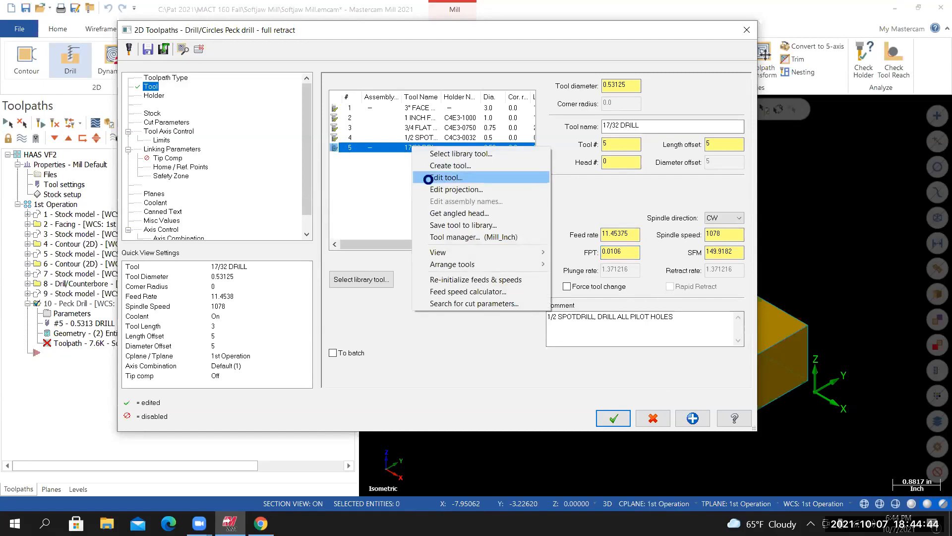
click(450, 306)
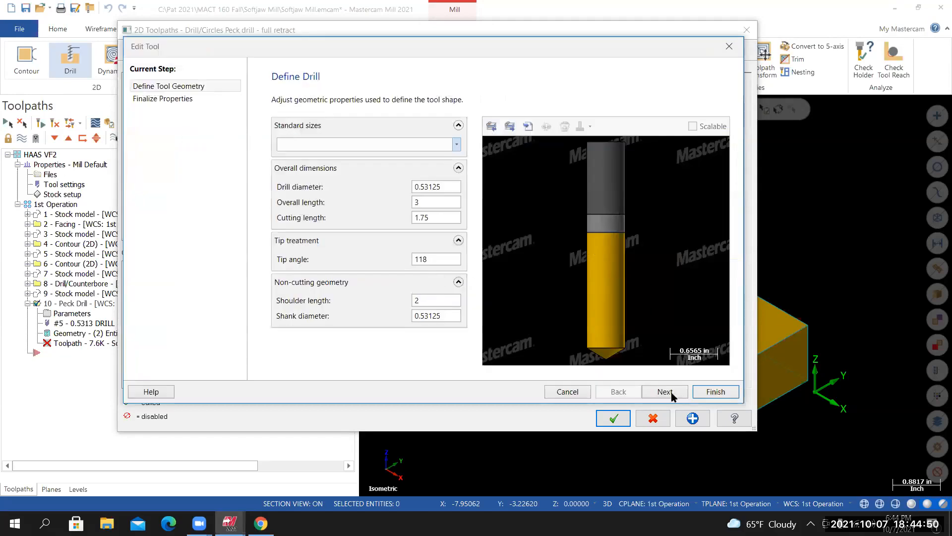
click(665, 392)
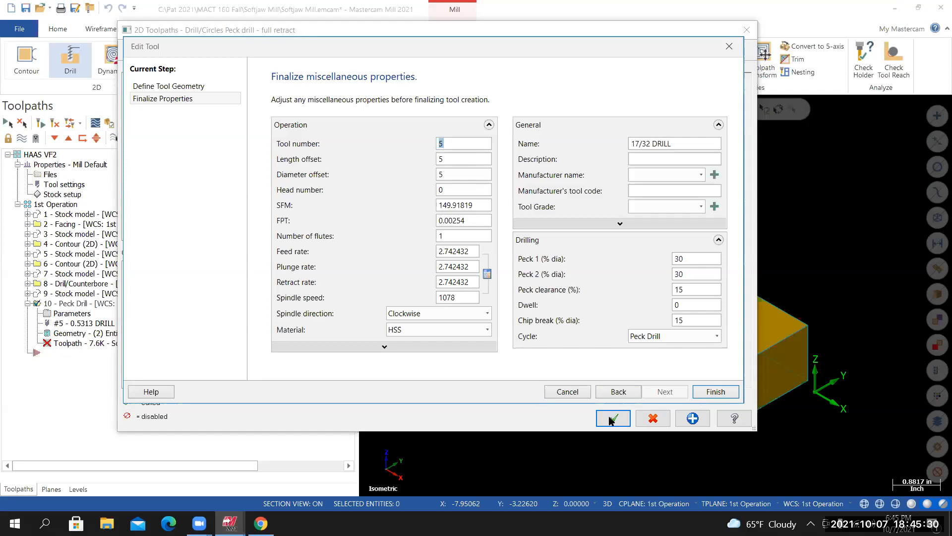
click(714, 391)
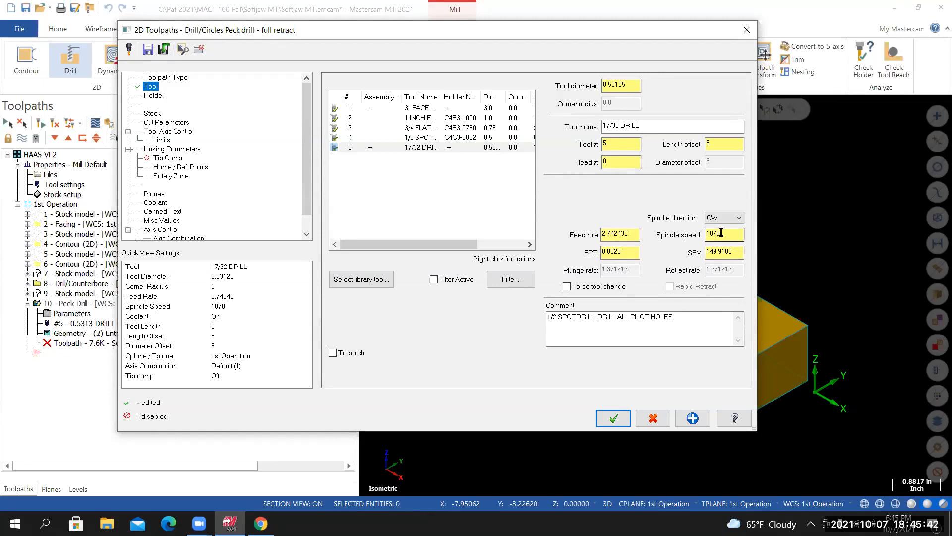
Set the 17/32 drill's feed per tooth with the formula .53125/50
double_click(615, 251)
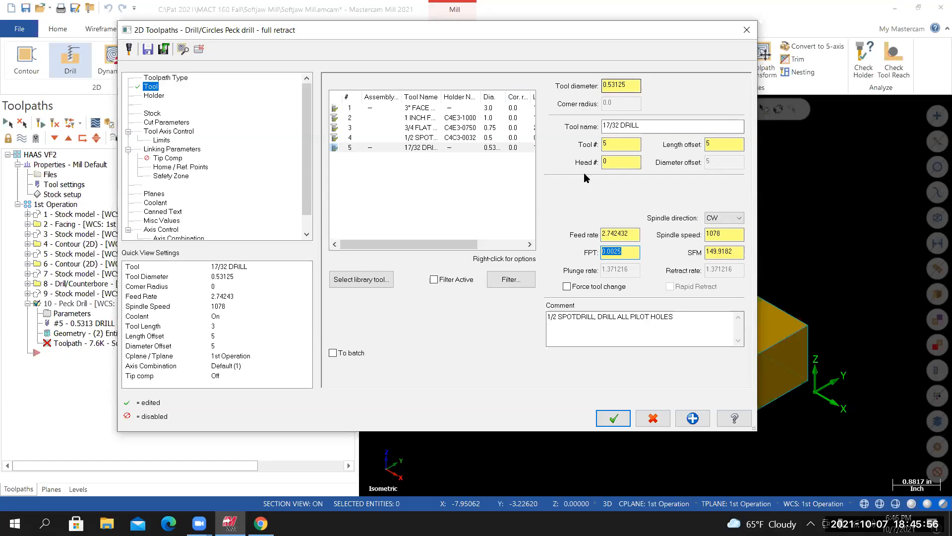
text(.531)
text(25/50)
key(Return)
drag(394, 53, 430, 55)
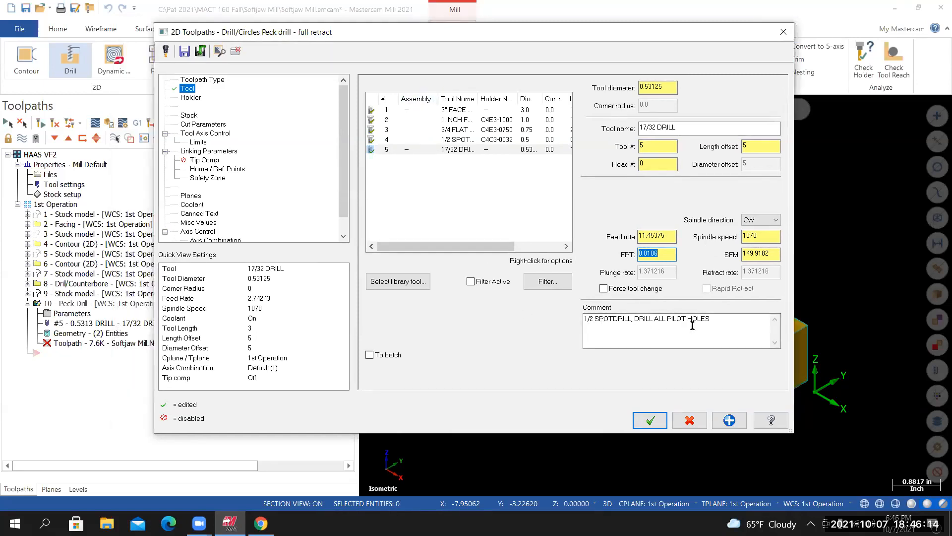
Replace the operation comment with the copied tool name followed by the note, reading "17/32 DRILL, DRILL ALL HOLES THRU"
drag(571, 325, 566, 325)
drag(717, 321, 568, 322)
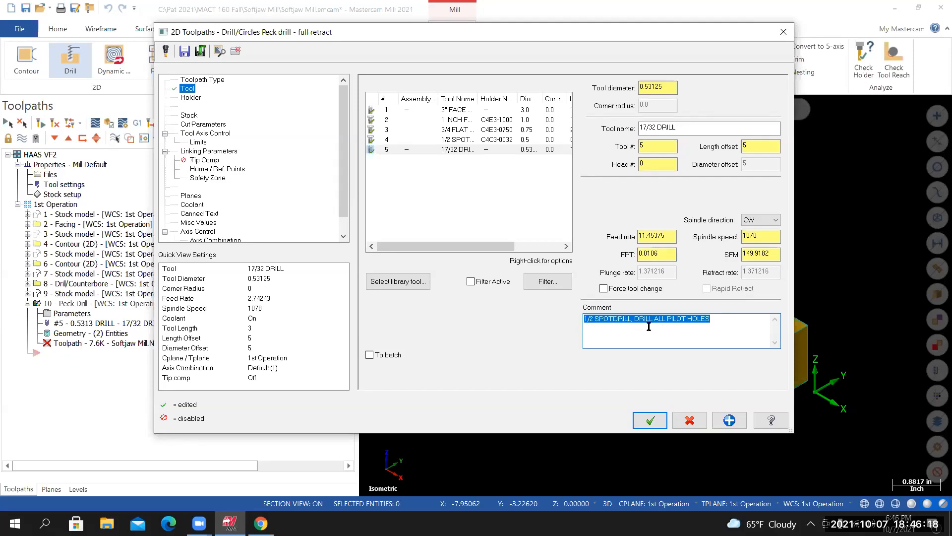
key(BackSpace)
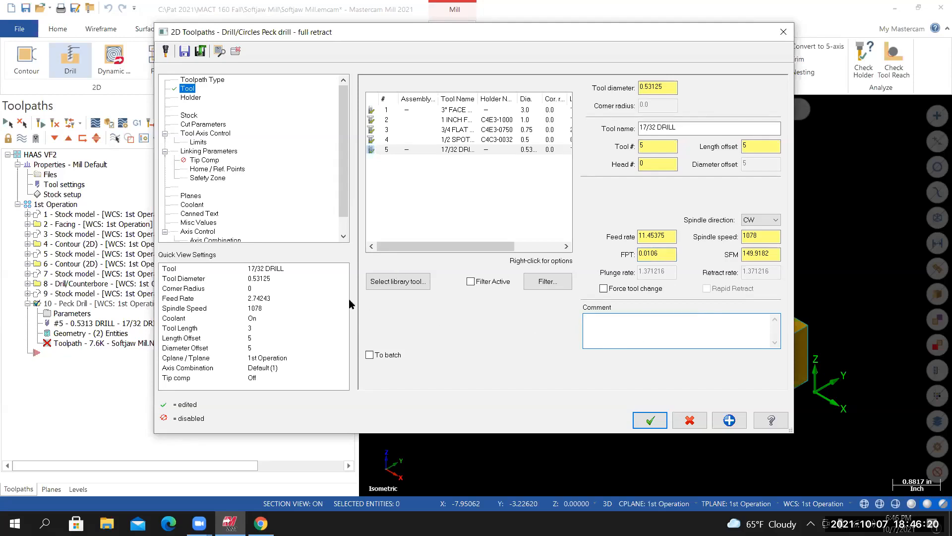
drag(682, 128, 639, 128)
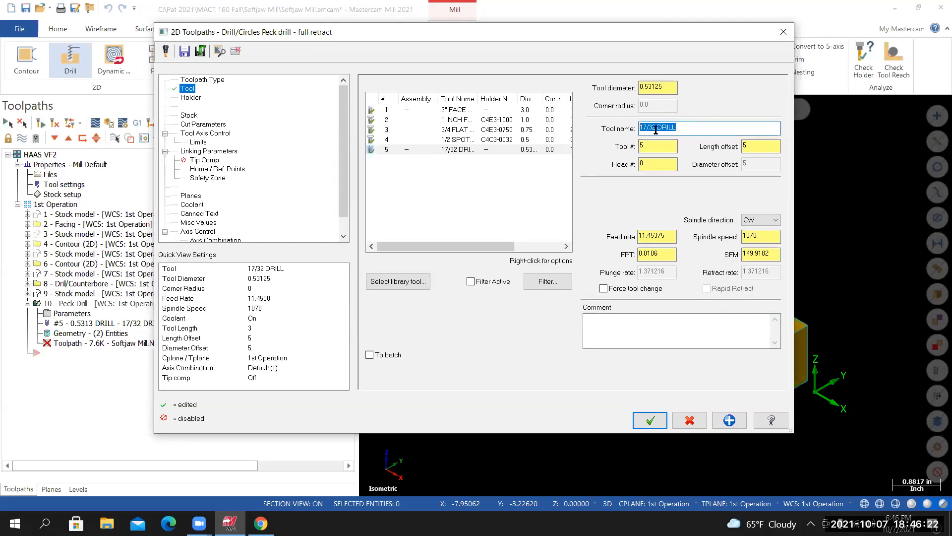
right_click(656, 128)
click(681, 163)
click(592, 321)
right_click(592, 321)
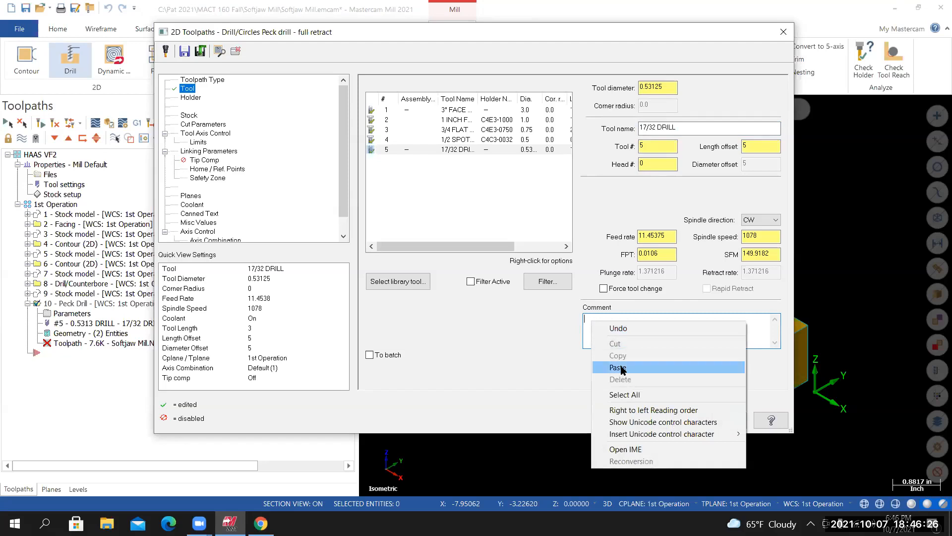
click(602, 366)
text(,)
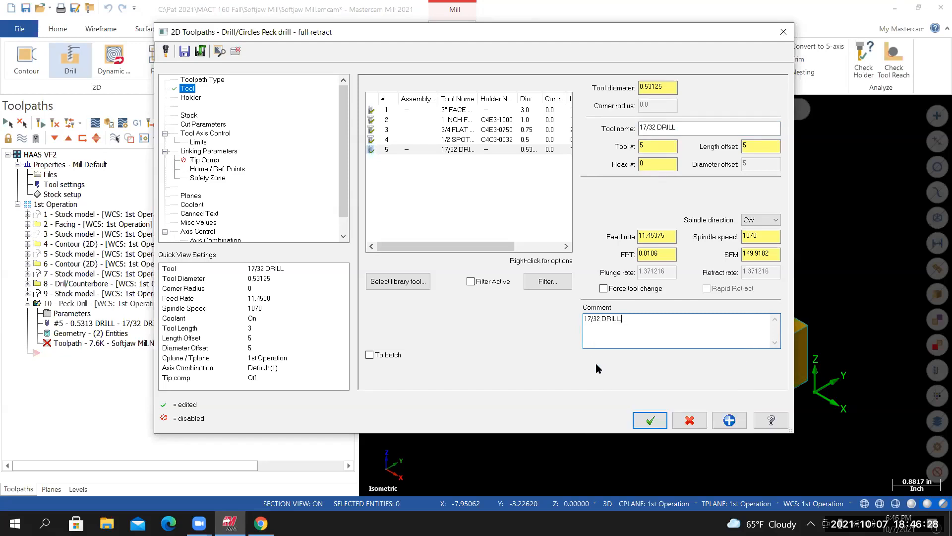
text( DRILL ALL HOLES THRU)
Load the CT40-in holder library and assign the C4C3-0032 holder to the 17/32 drill
click(222, 124)
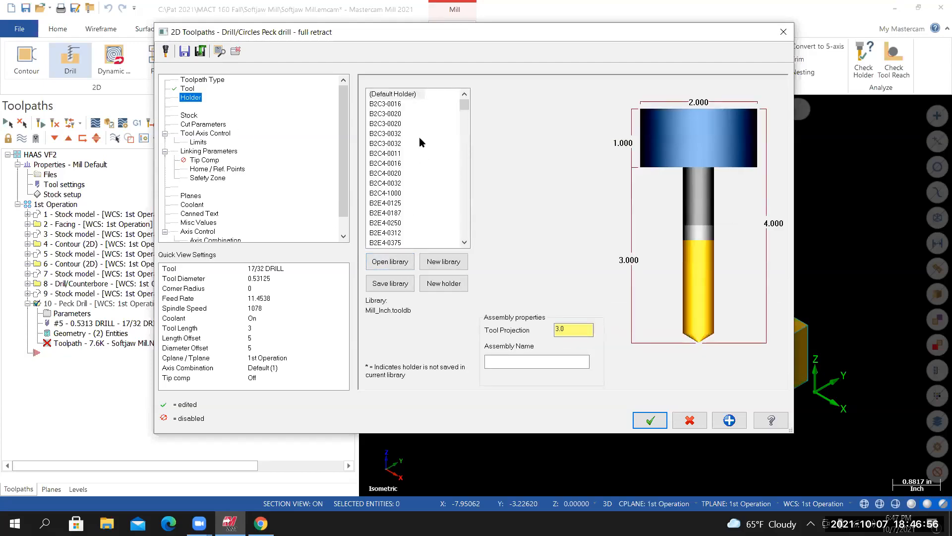
click(391, 261)
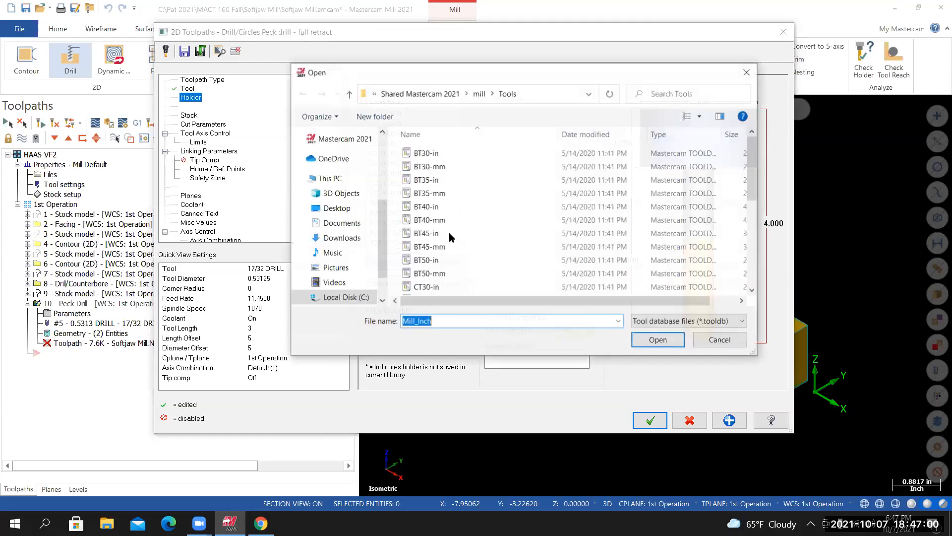
scroll(448, 234, down, 3)
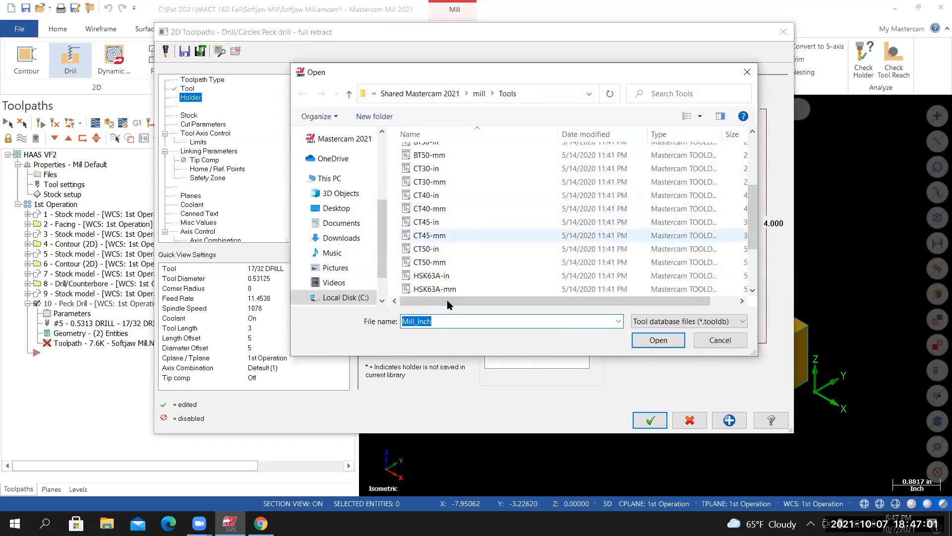
click(432, 197)
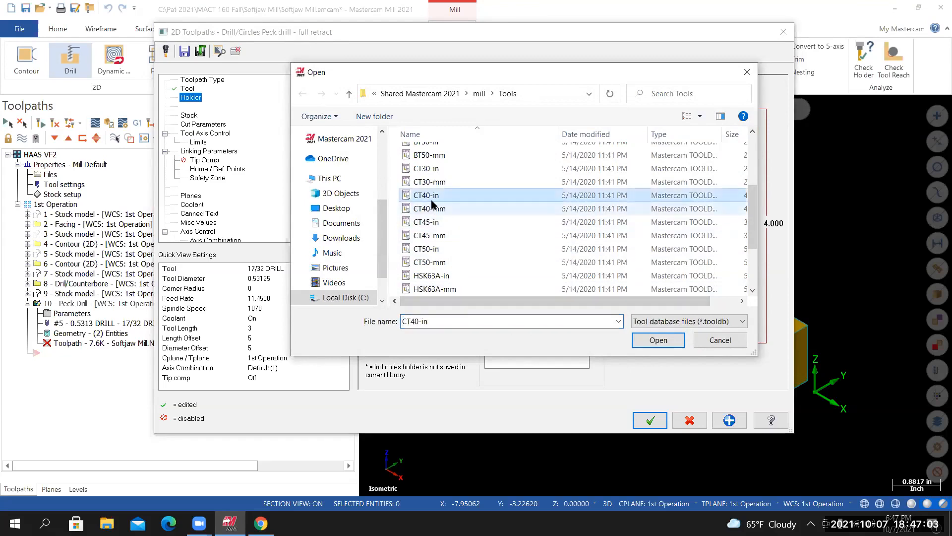
click(657, 341)
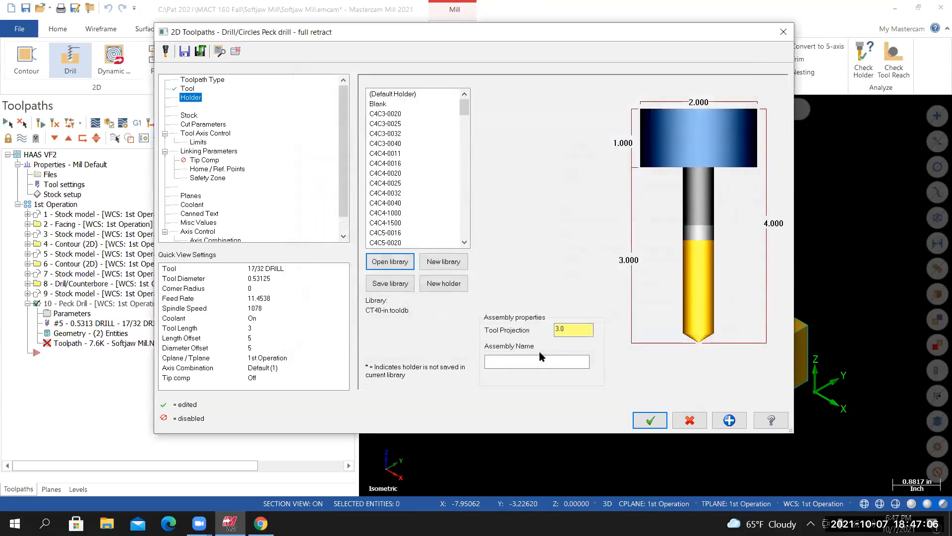
click(392, 134)
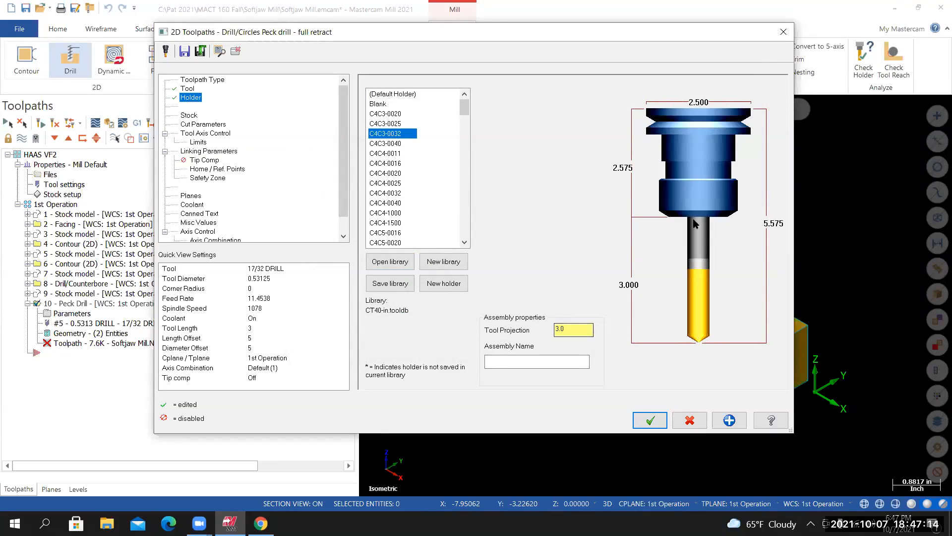
Set the drill's tool projection from the holder to 2
drag(575, 331, 516, 325)
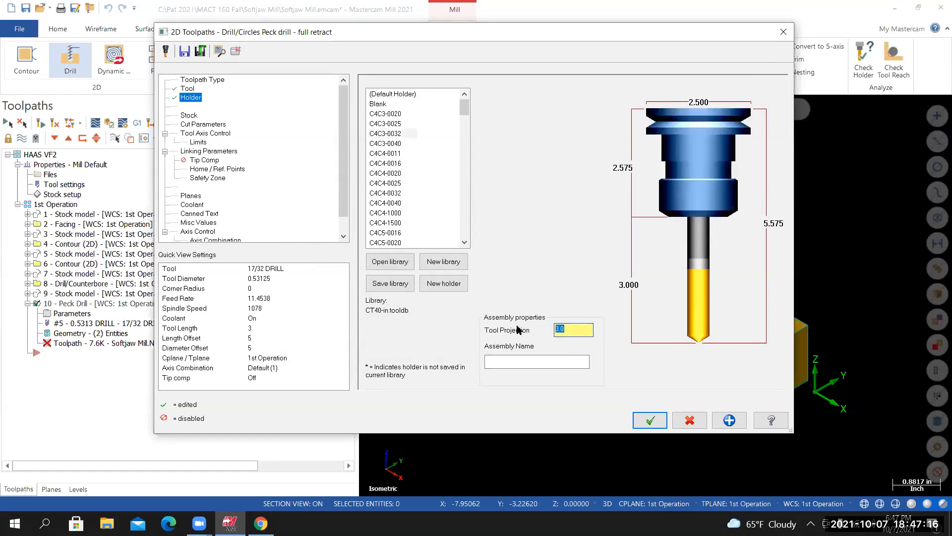
text(2)
key(Return)
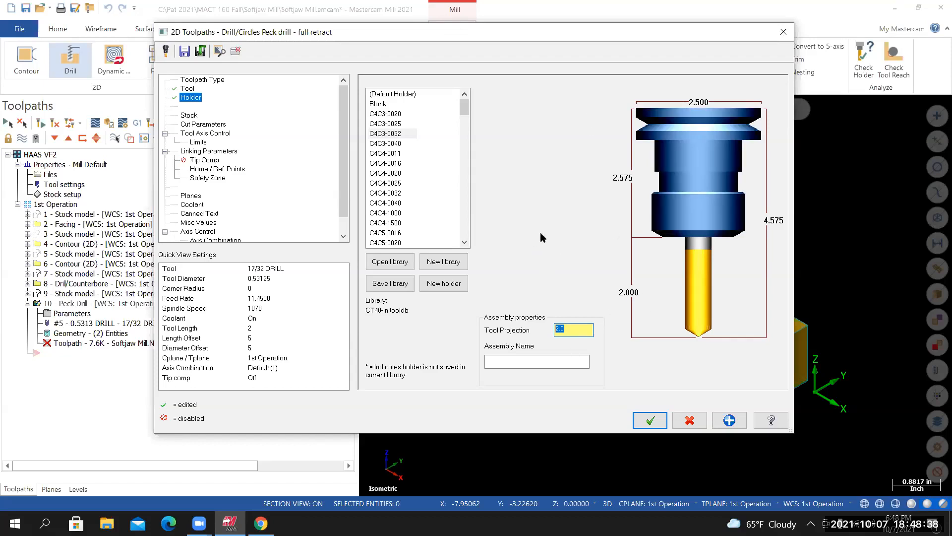
Review the peck drill operation's cut parameters and the tool projection on the holder settings
click(212, 124)
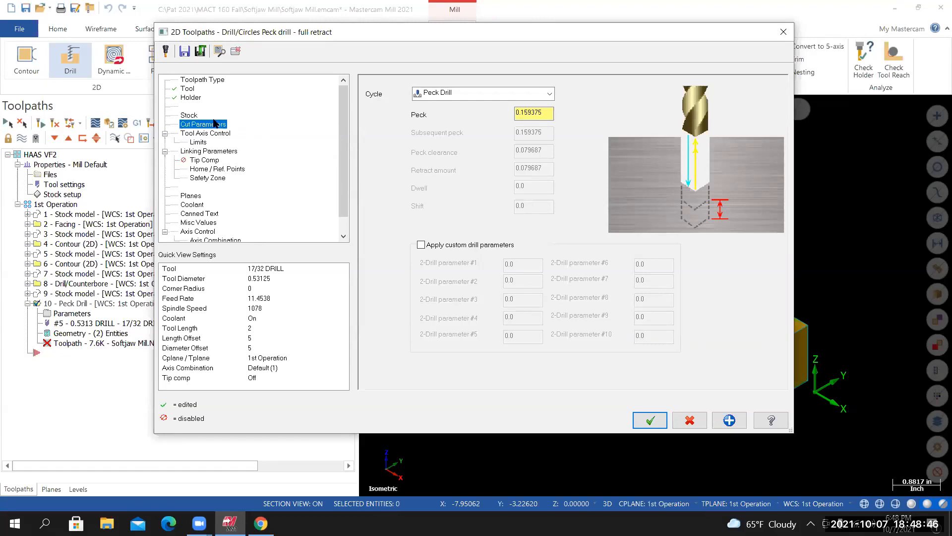
click(191, 116)
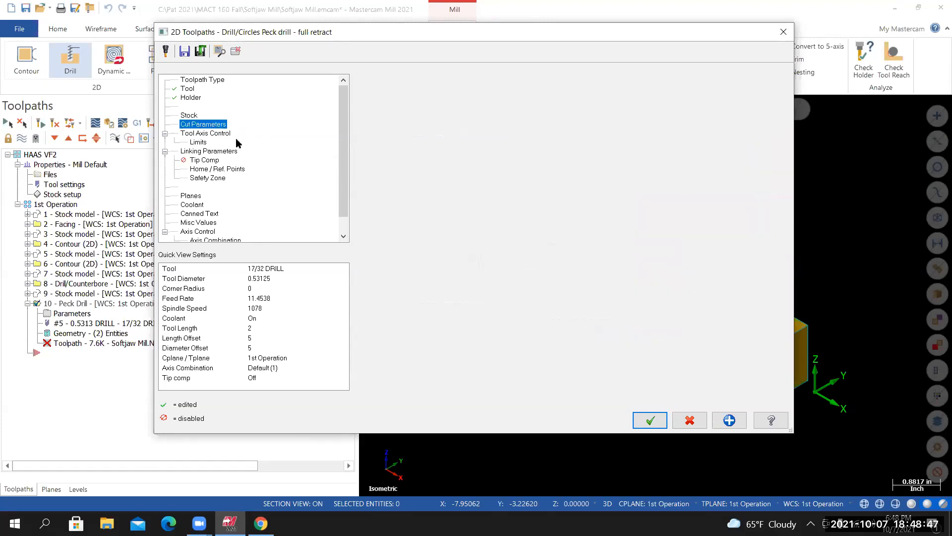
click(189, 91)
click(191, 98)
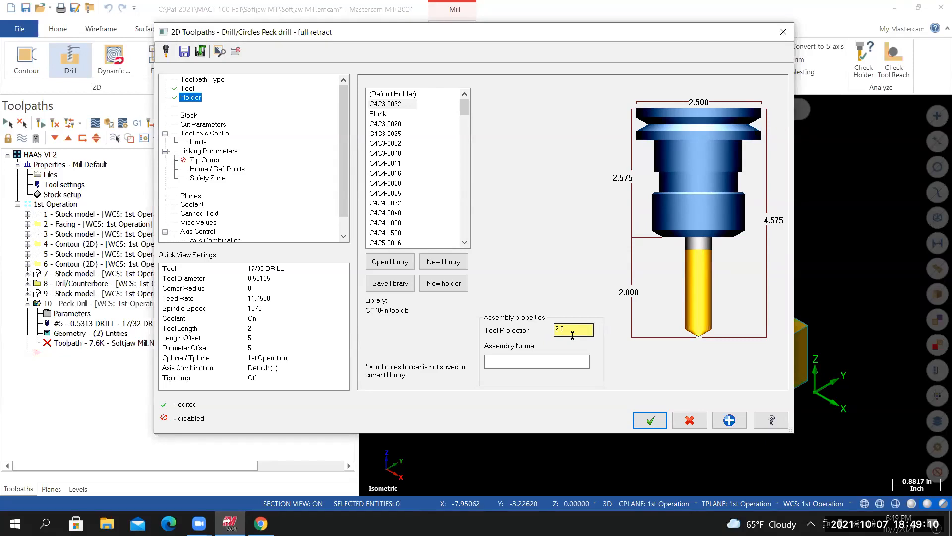
Open the 17/32 drill's tool geometry, inspect its shoulder length, and finish the tool definition
click(187, 90)
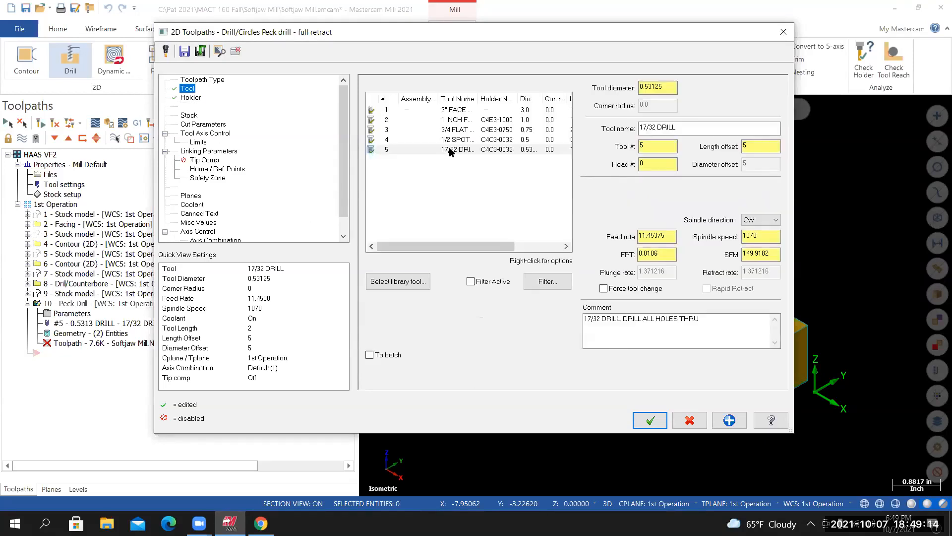
right_click(451, 151)
click(479, 180)
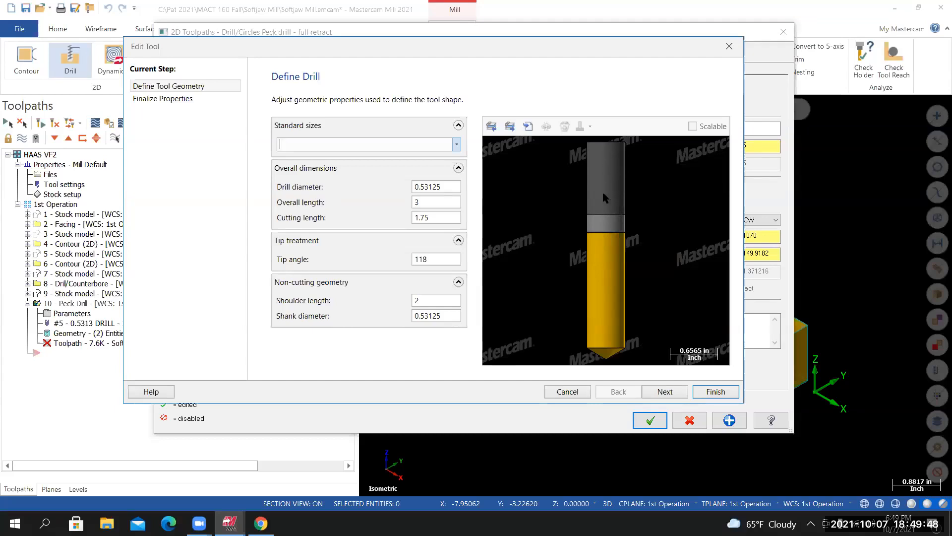
click(434, 300)
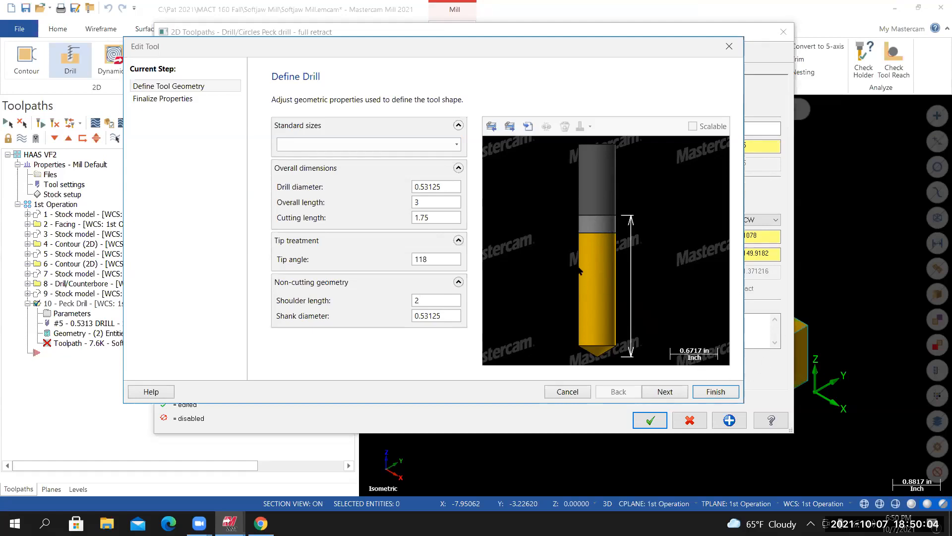
click(716, 392)
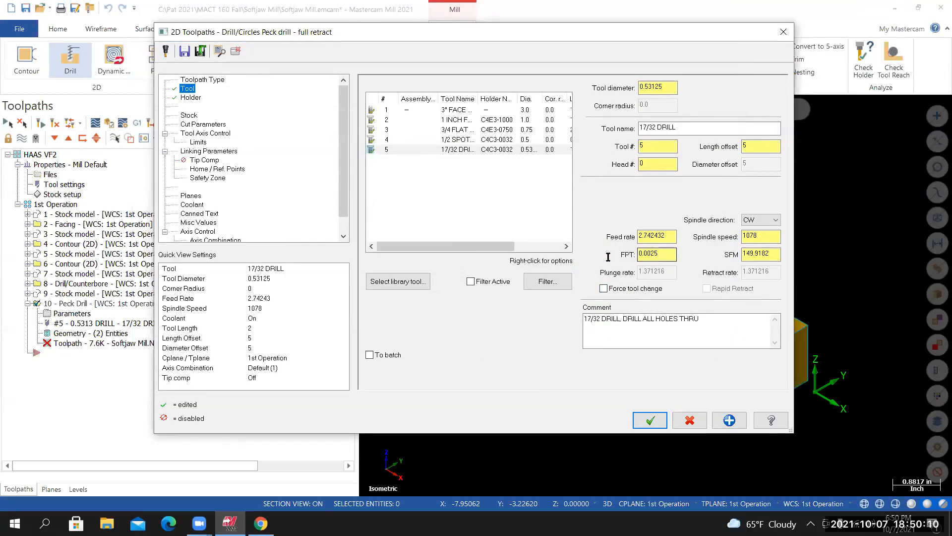
Re-enter the 17/32 drill's feed per tooth with the formula .53125*.02
double_click(646, 253)
text(.53125*.02)
key(Return)
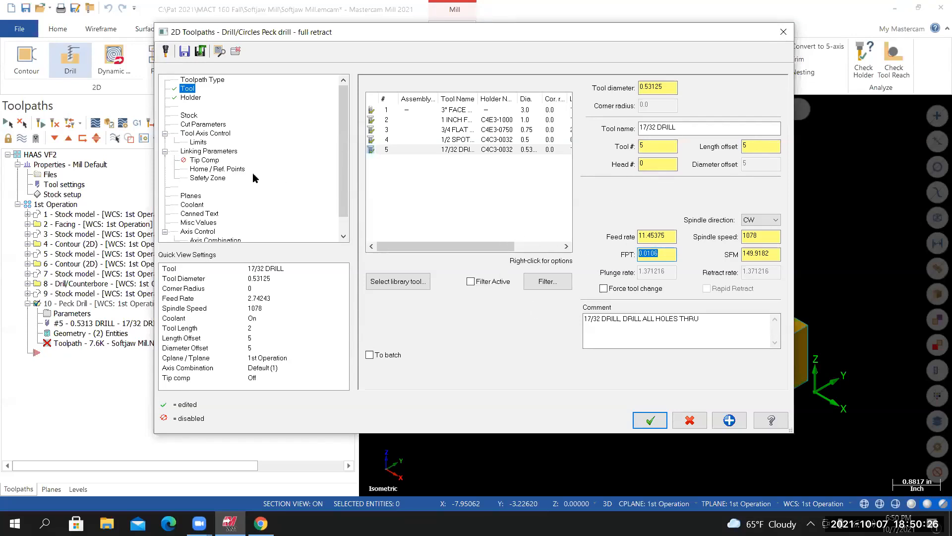
Set the peck drill's absolute depth to 0.23 by picking the bottom corner of the part in the linking parameters
click(202, 124)
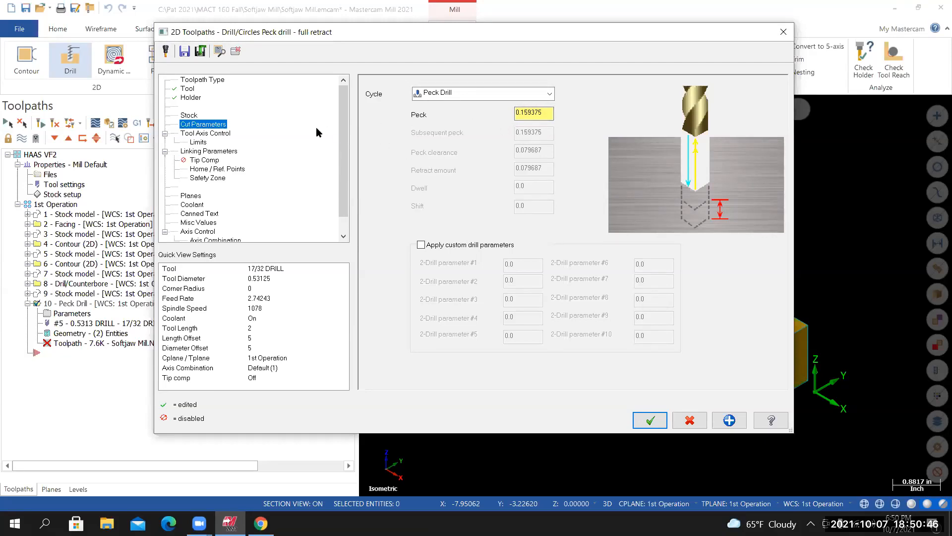
click(219, 151)
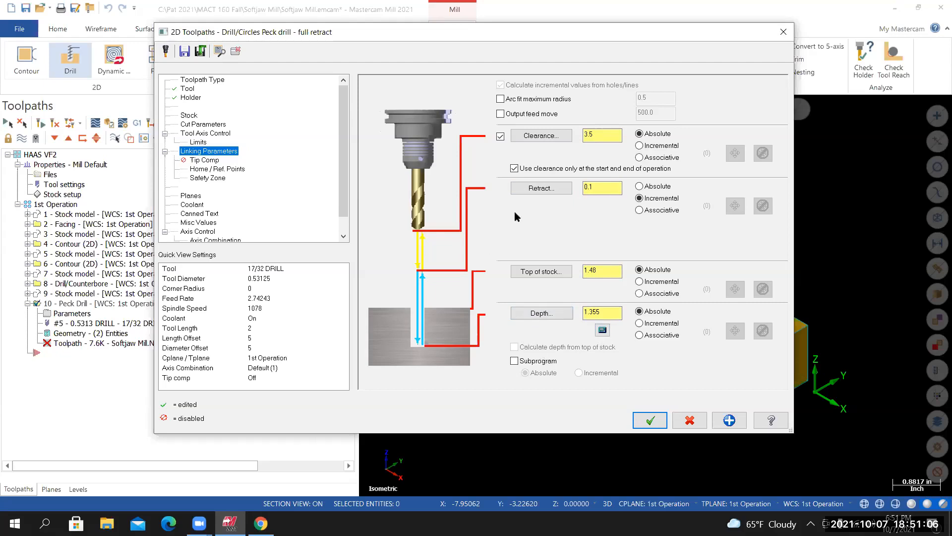
click(544, 313)
middle_drag(656, 295, 657, 290)
click(758, 390)
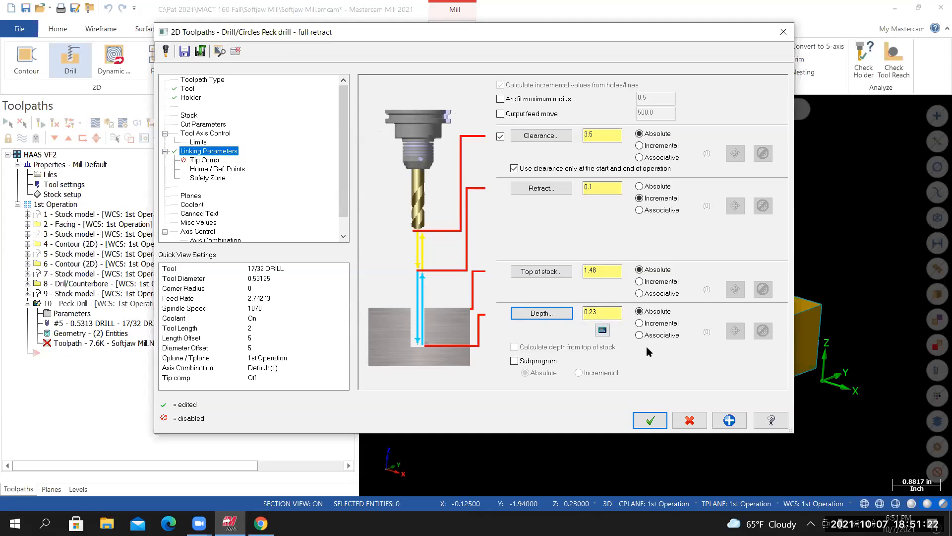
double_click(591, 313)
Enable tip compensation with a breakthrough amount for the 17/32 drill and accept the peck drill parameters
click(203, 161)
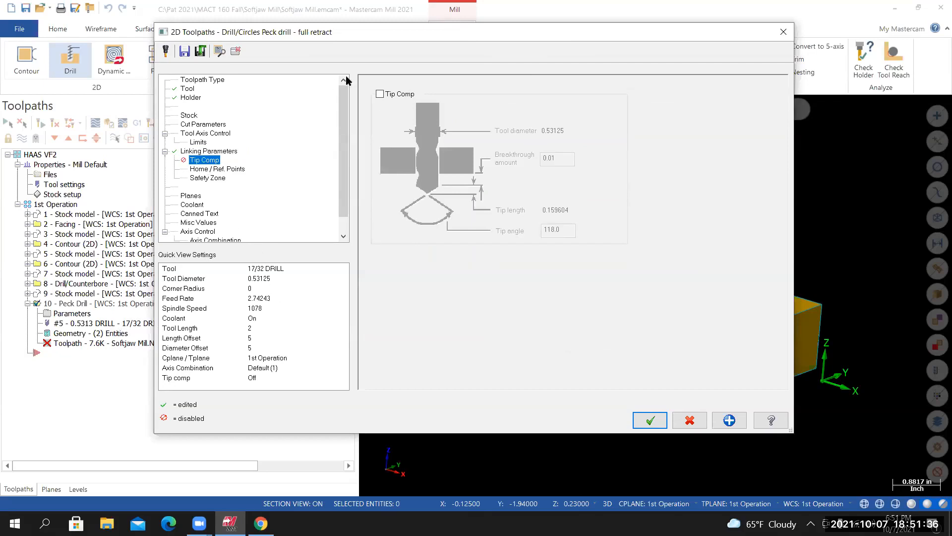
click(380, 93)
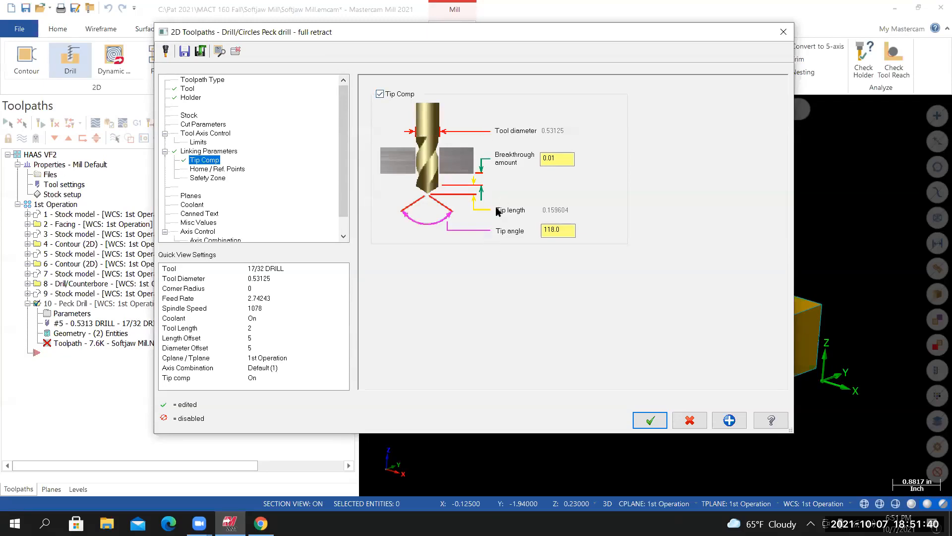
click(552, 158)
click(566, 231)
click(647, 421)
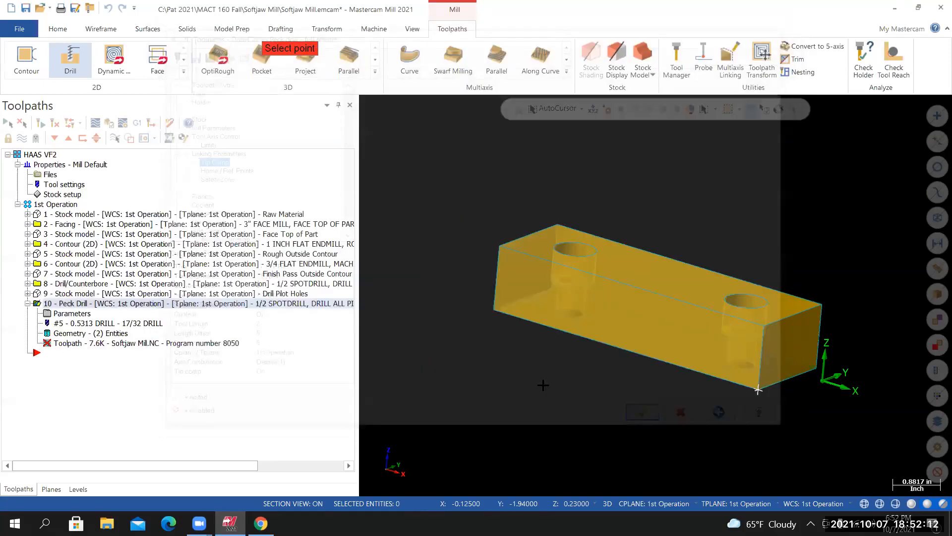
Regenerate the out-of-date peck drill toolpath
middle_drag(510, 298, 543, 308)
scroll(761, 337, up, 1)
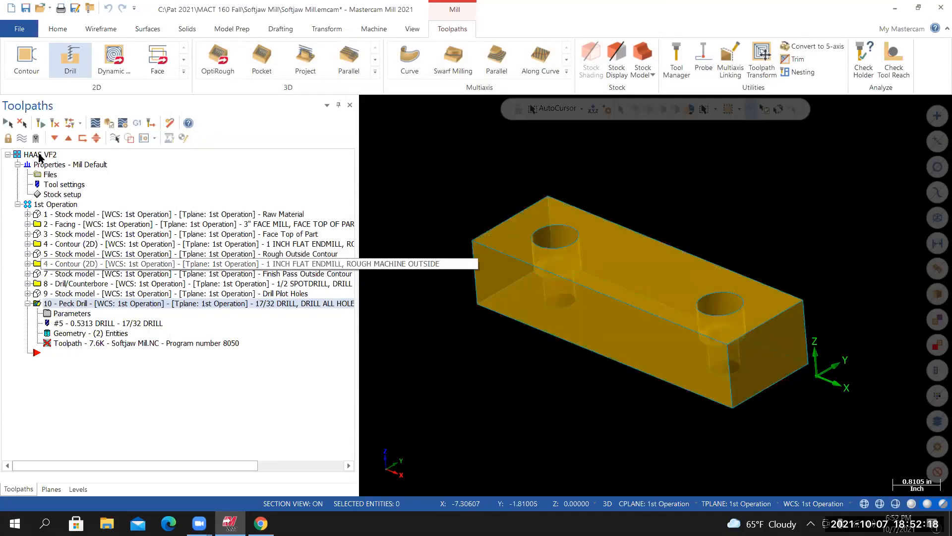
click(55, 124)
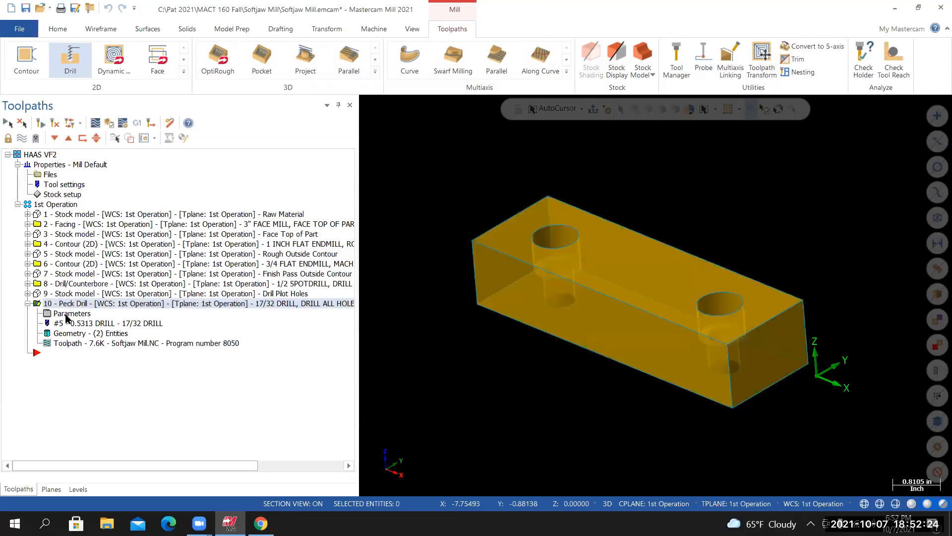
Backplot the peck drill toolpath and inspect from the front how far the drill tip passes the part's bottom, closing the backplot when finished
click(96, 123)
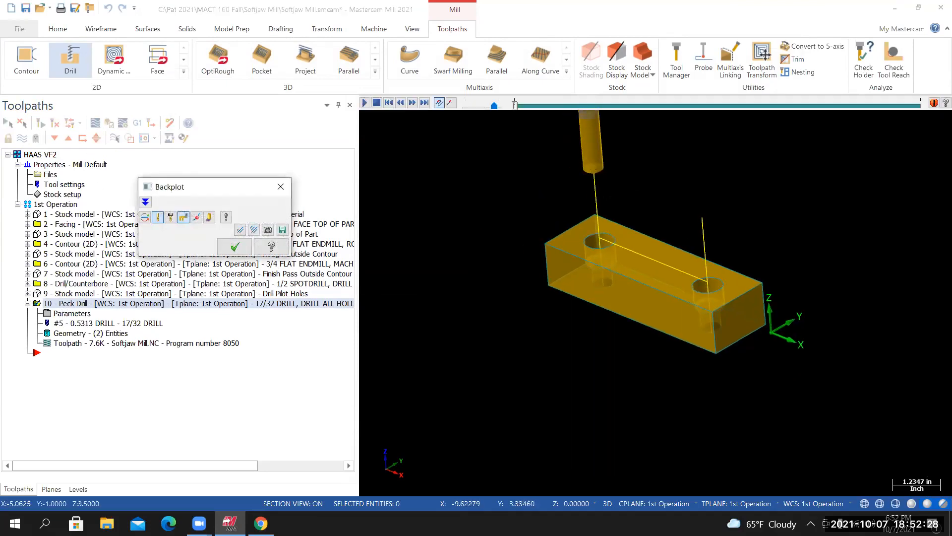
click(365, 104)
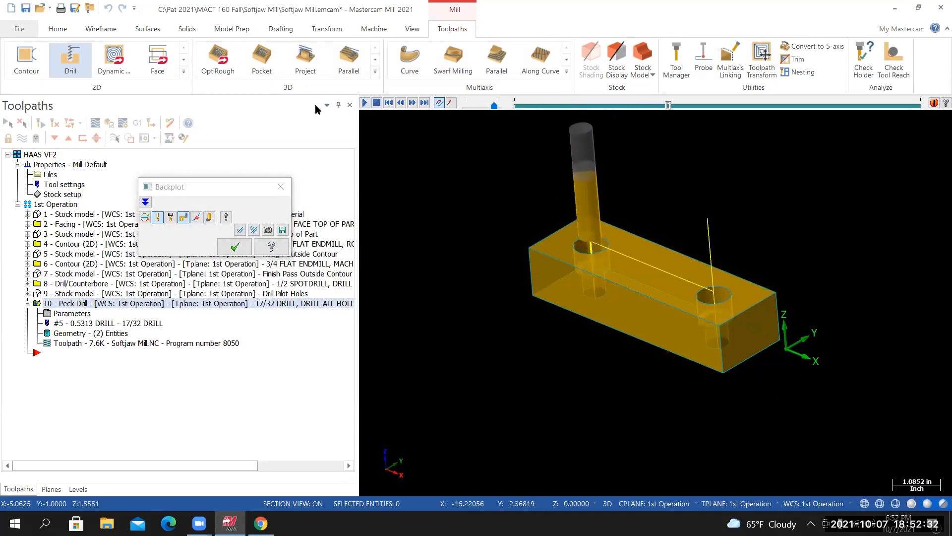
key(alt+2)
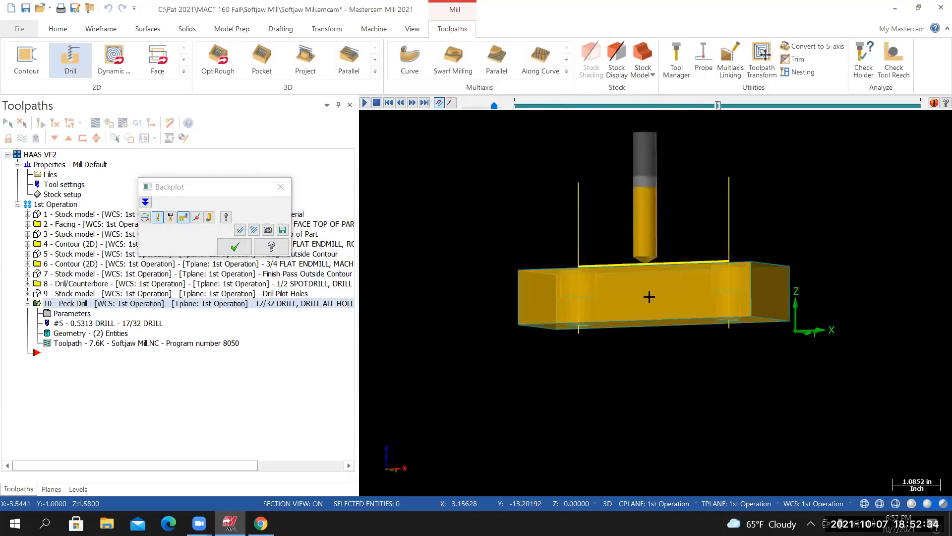
key(alt+7)
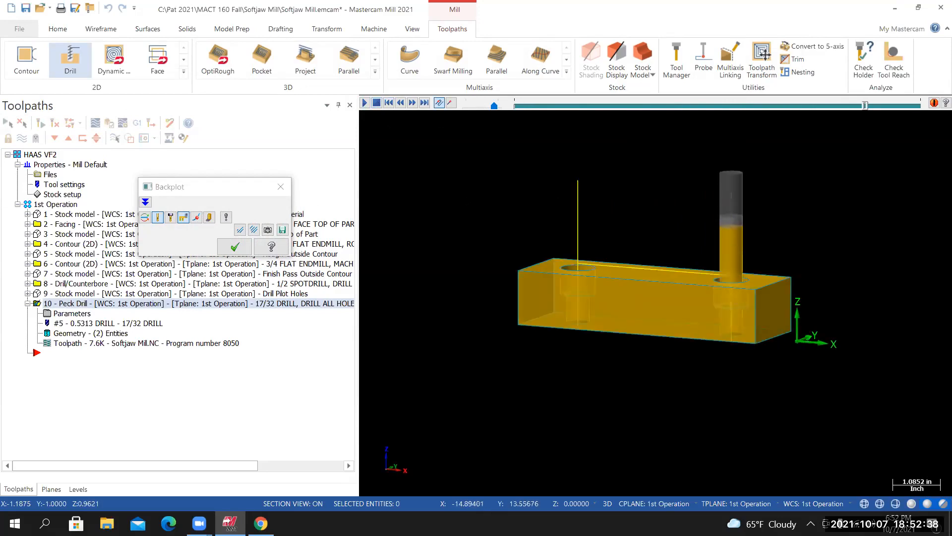
right_click(465, 203)
click(496, 287)
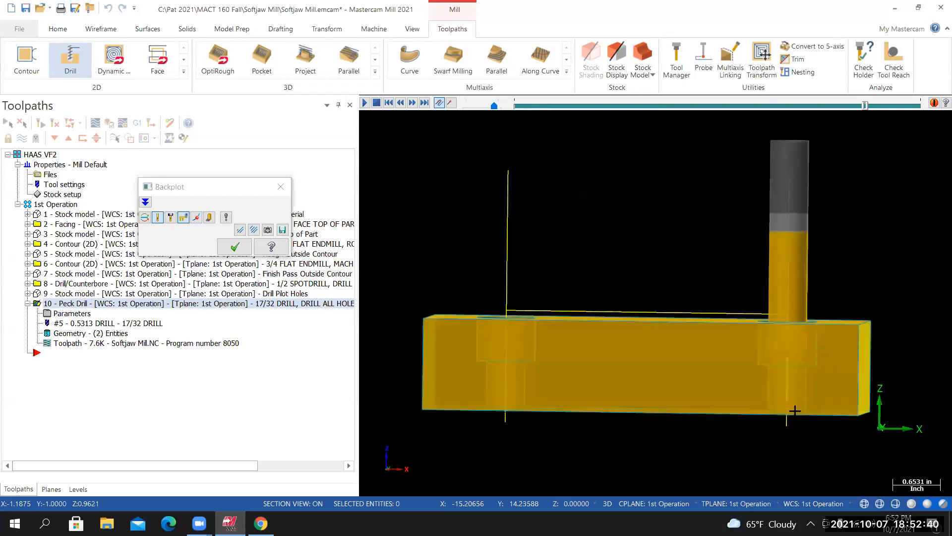
scroll(832, 488, up, 4)
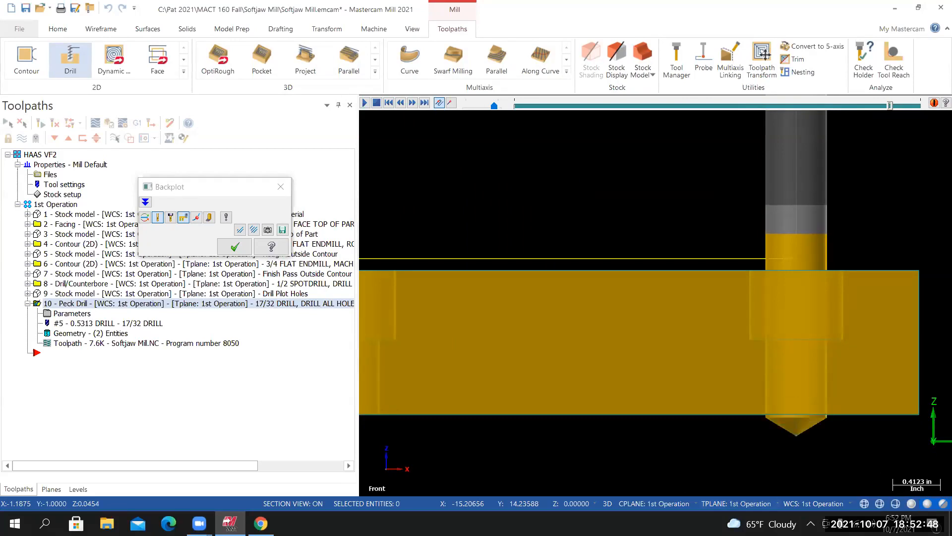
scroll(822, 447, up, 5)
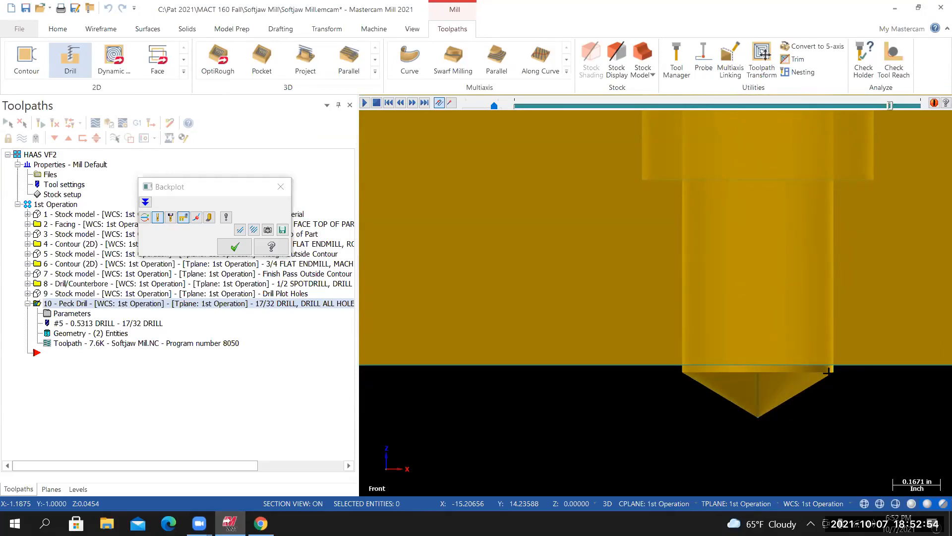
scroll(808, 385, down, 8)
middle_drag(790, 380, 748, 437)
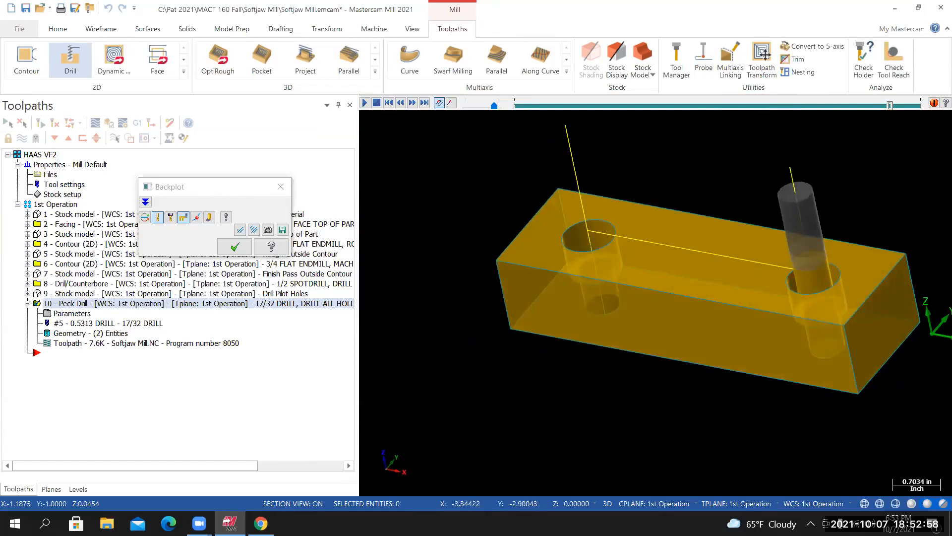
click(281, 186)
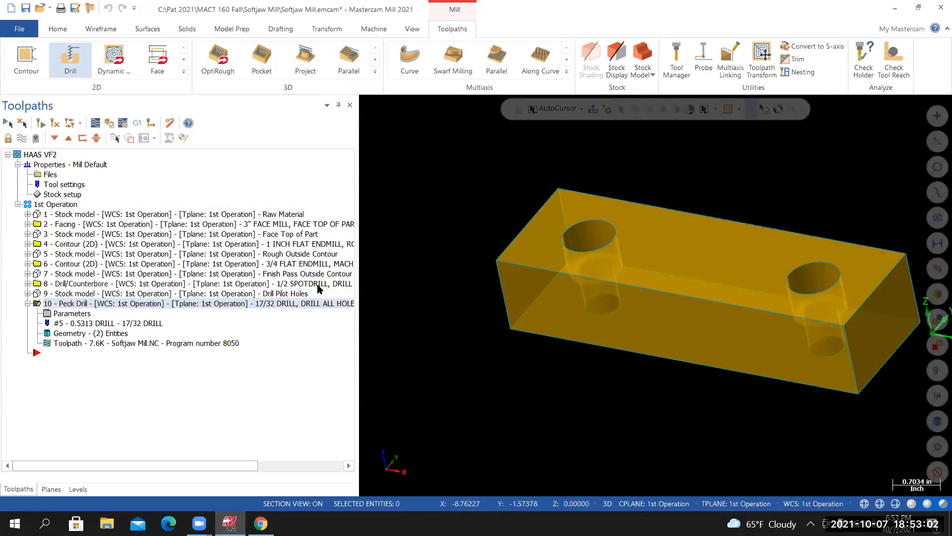
Restore the isometric view, save the Softjaw Mill file, and collapse the peck drill operation in the toolpath tree
click(353, 246)
middle_drag(570, 321, 568, 290)
right_click(474, 189)
click(510, 300)
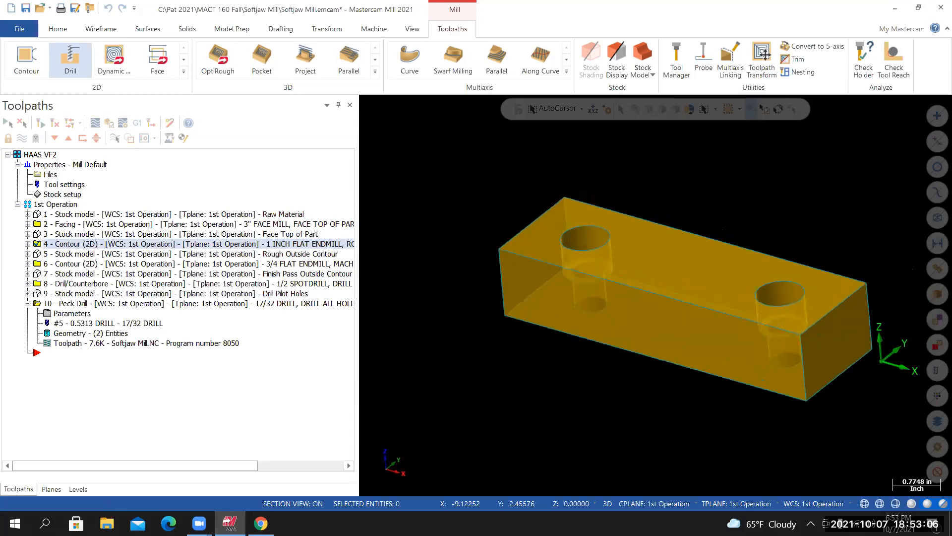
click(28, 32)
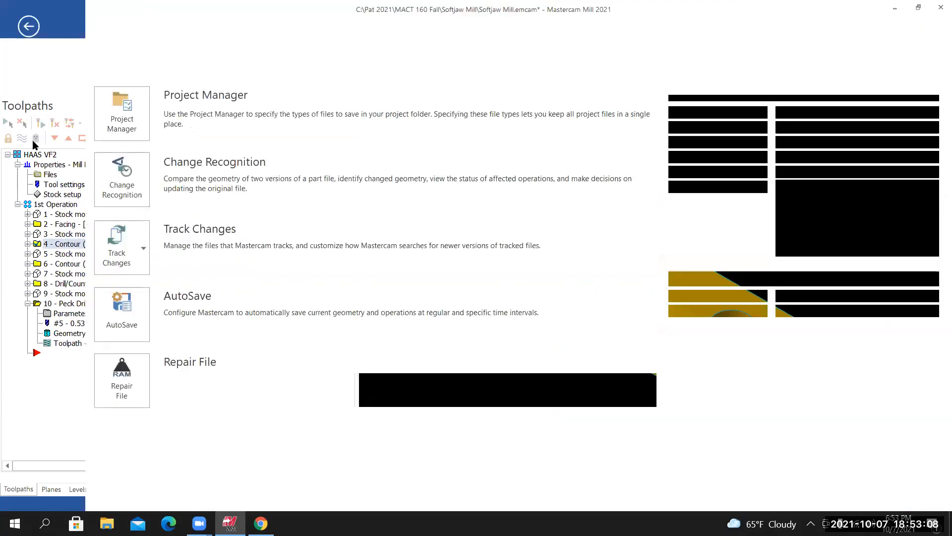
click(24, 154)
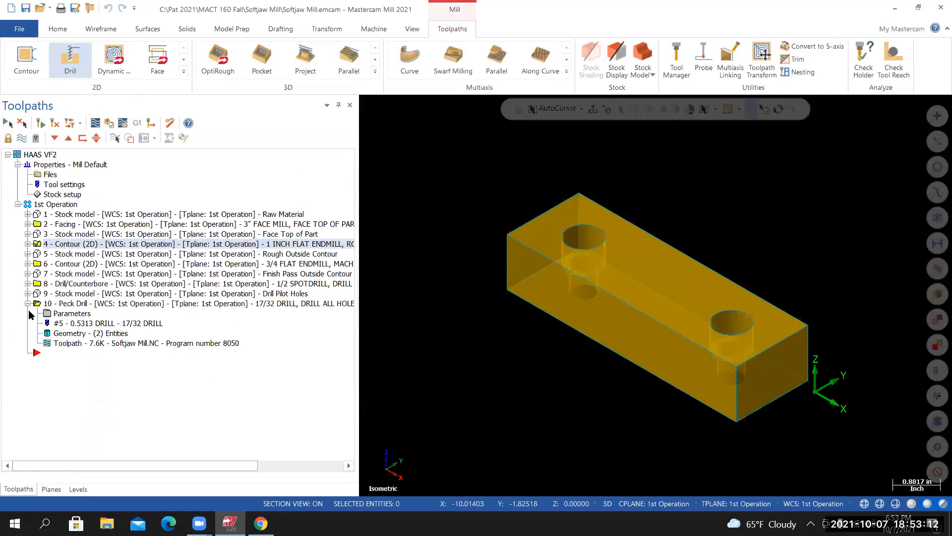
click(27, 303)
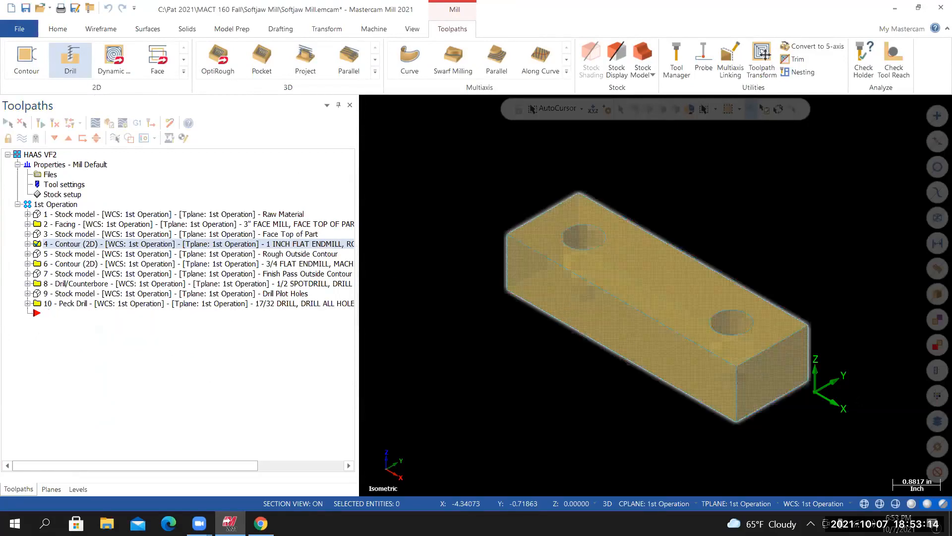
Select the entire 1st Operation group and run its toolpaths through to the end in the Verify simulation
scroll(875, 406, up, 1)
scroll(705, 314, down, 1)
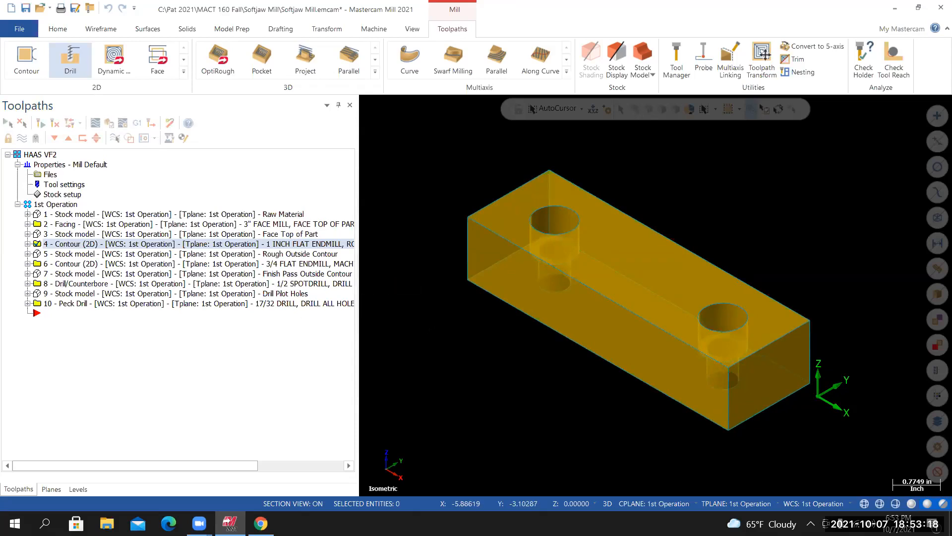
click(56, 205)
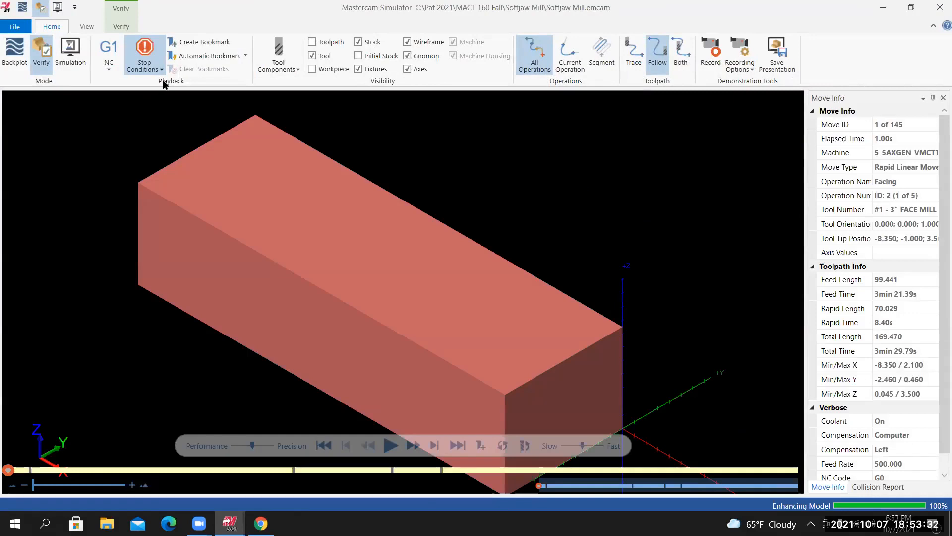
click(149, 69)
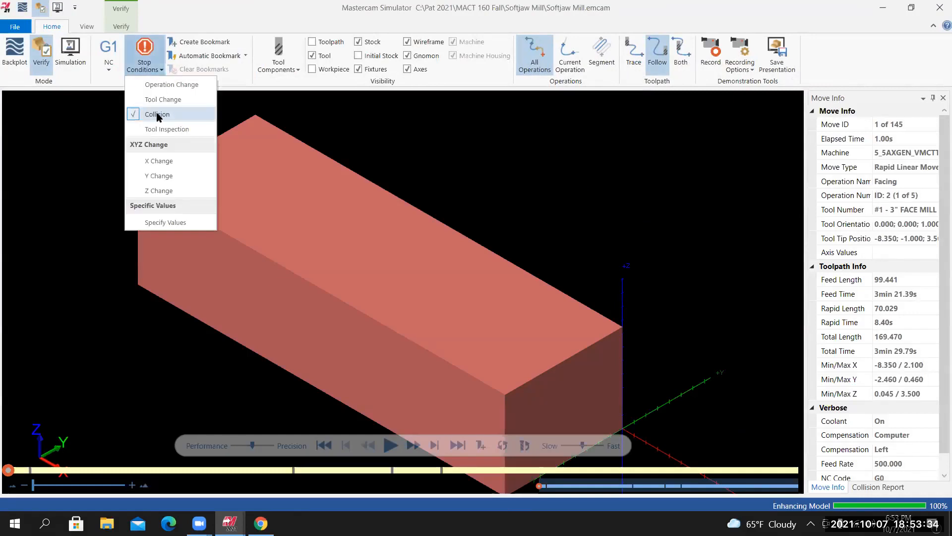
click(197, 20)
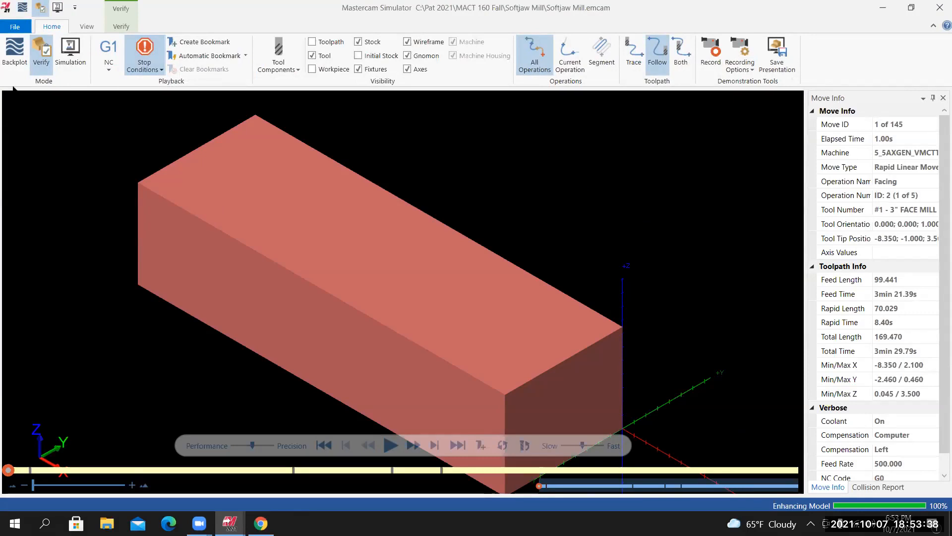
click(390, 445)
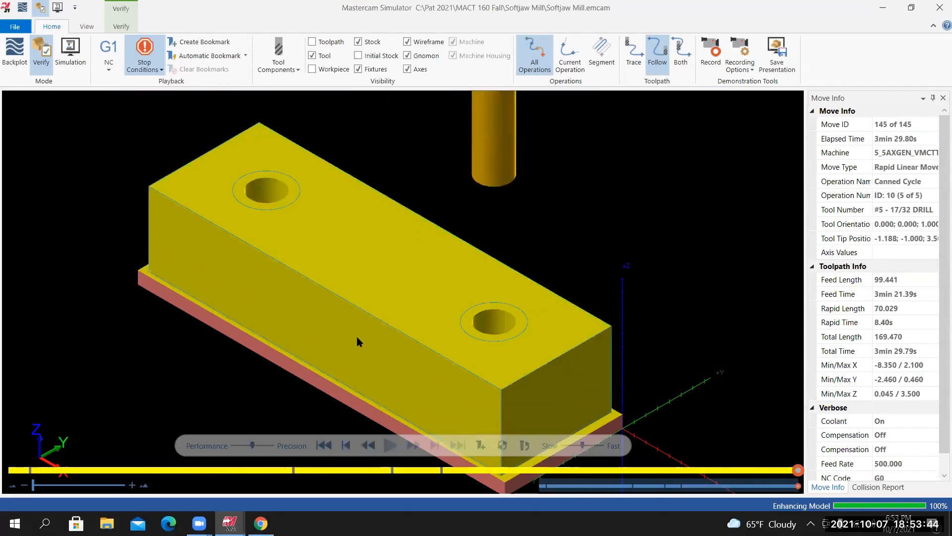
middle_drag(456, 303, 395, 270)
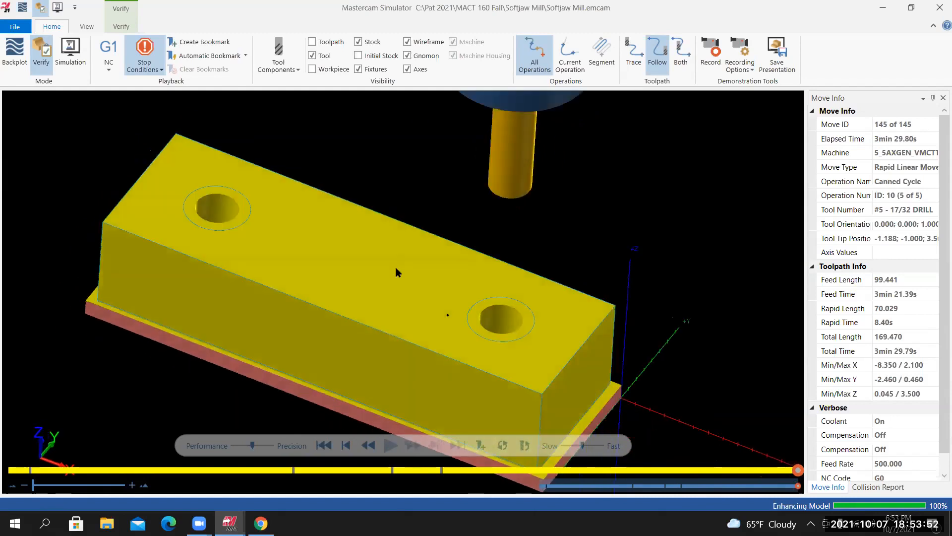
scroll(402, 275, down, 2)
scroll(436, 307, up, 3)
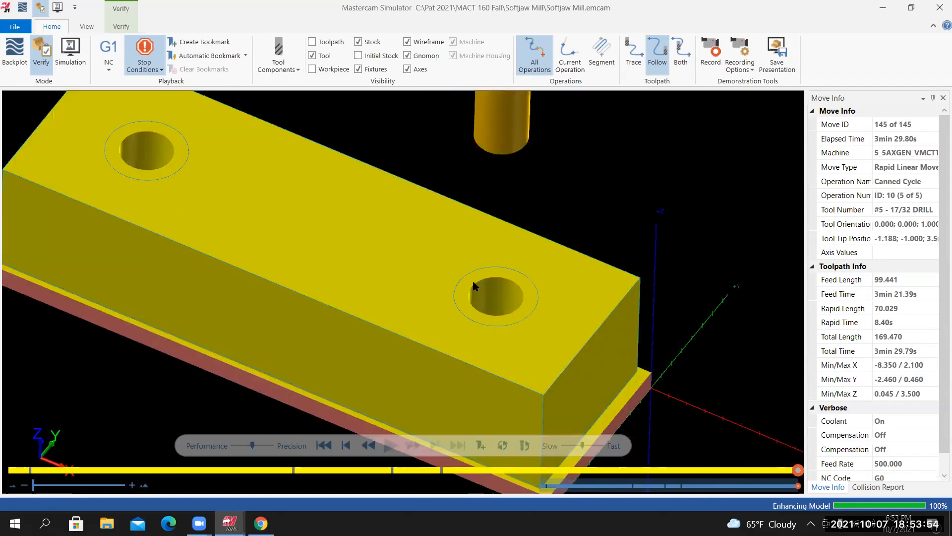
middle_drag(475, 308, 513, 275)
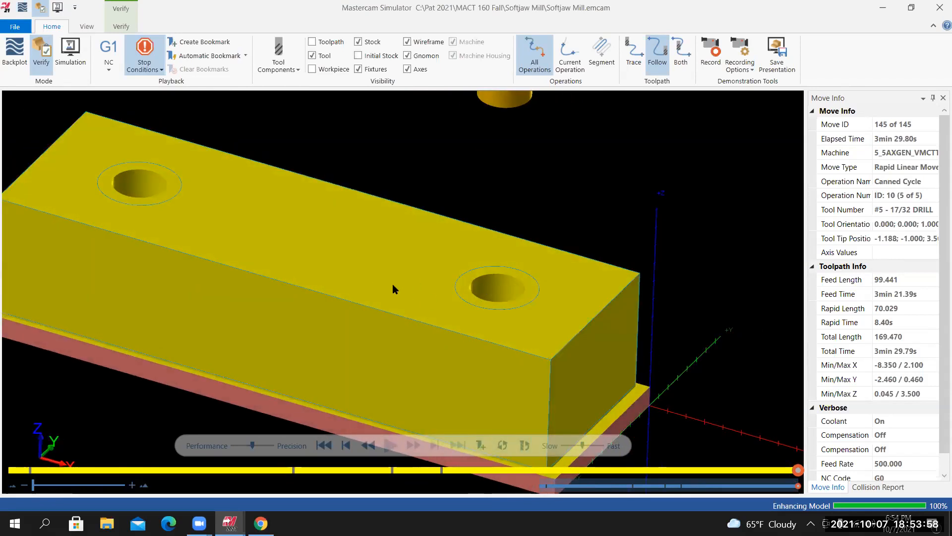
scroll(414, 284, down, 2)
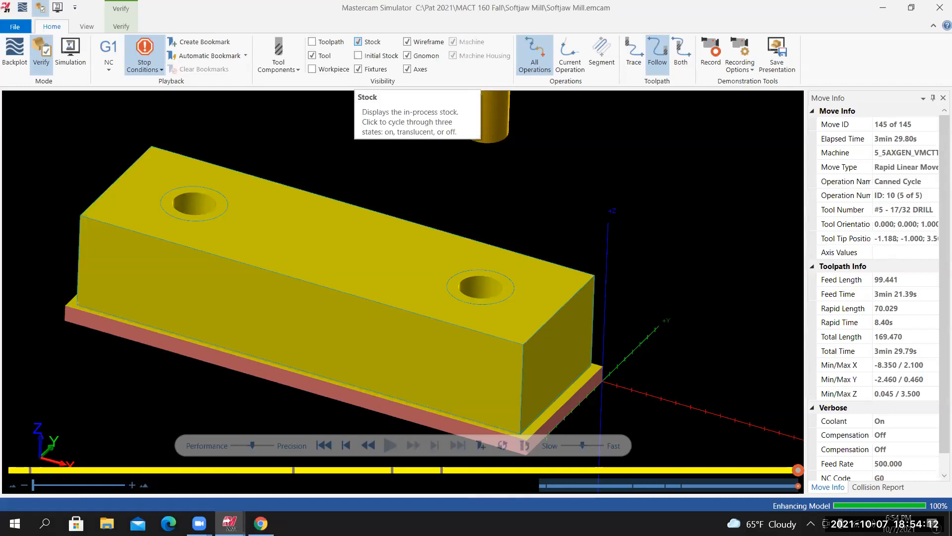
Make the stock translucent and examine the depth and conical bottoms of the drilled holes against the part wireframe
click(358, 42)
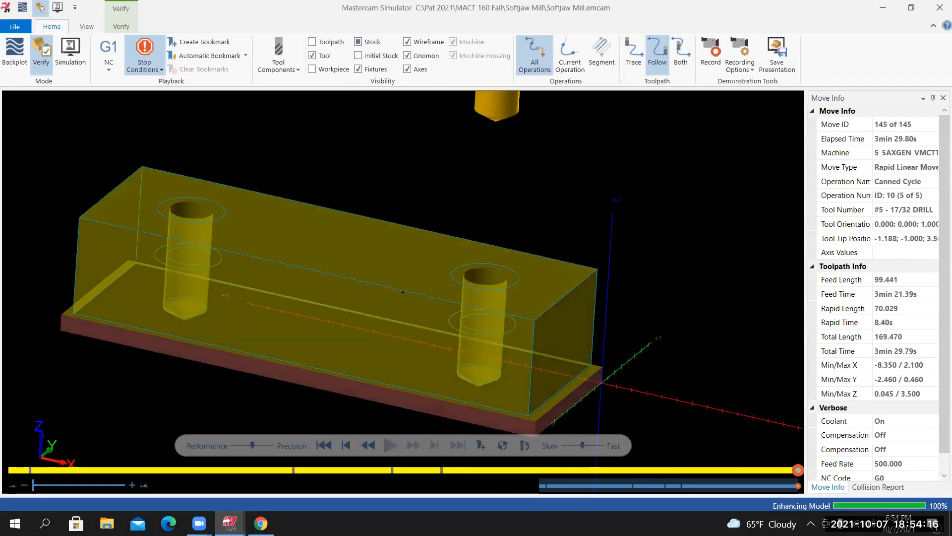
middle_drag(436, 282, 445, 263)
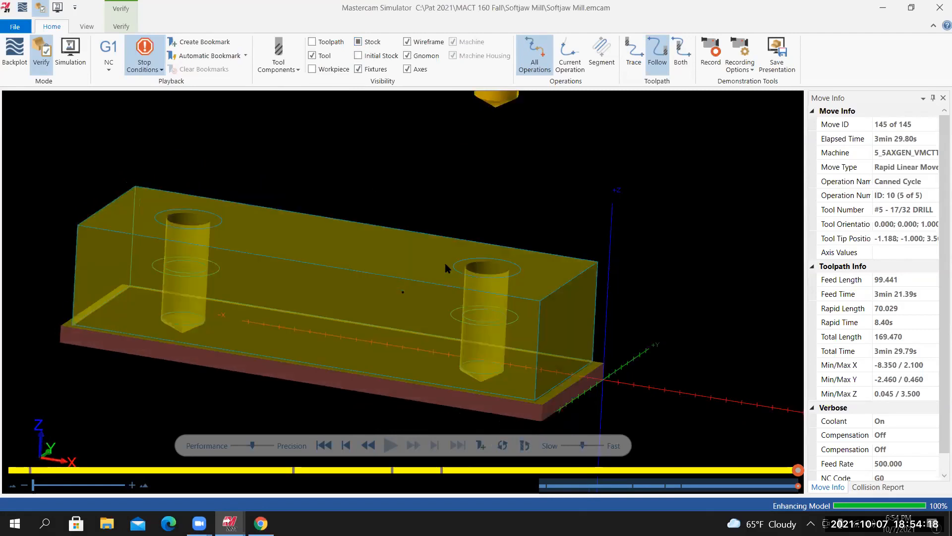
middle_drag(465, 352, 462, 341)
scroll(469, 363, down, 3)
scroll(462, 342, up, 1)
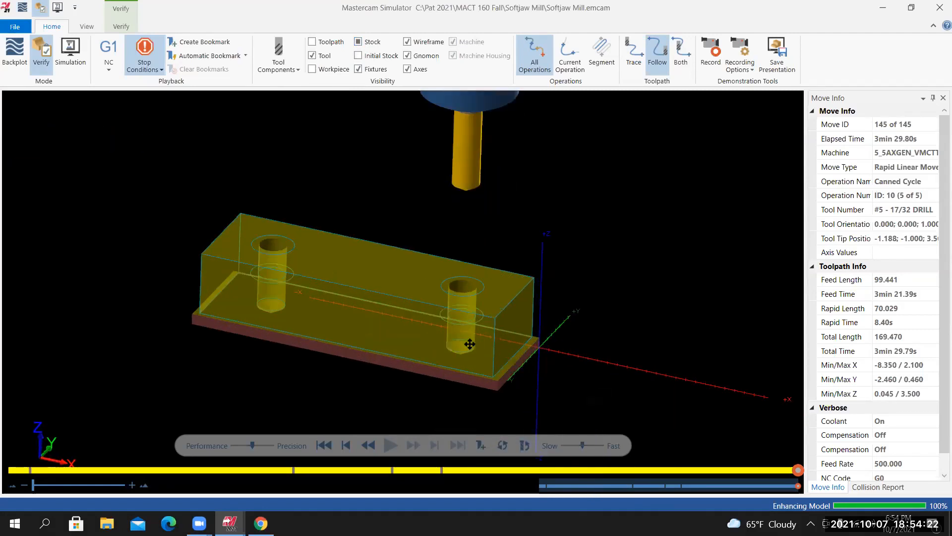
scroll(469, 344, up, 4)
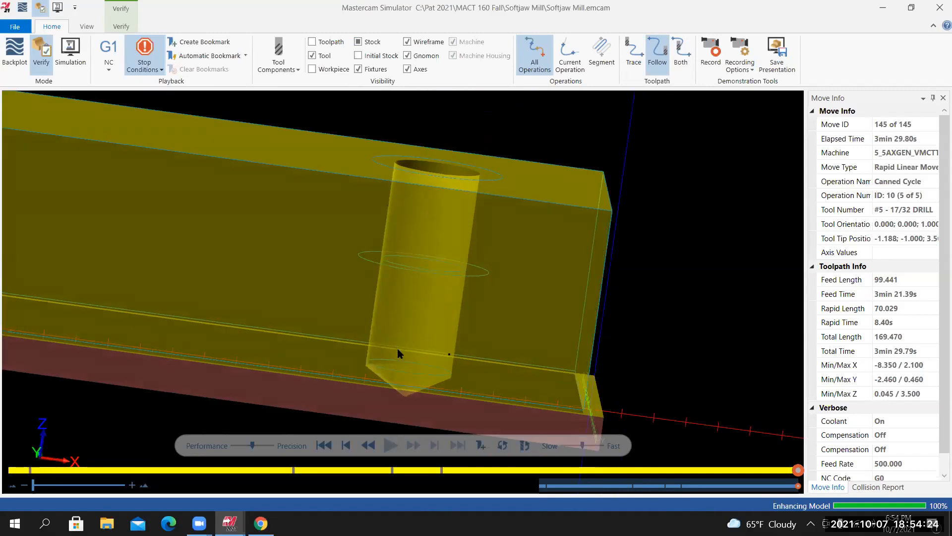
middle_drag(398, 353, 424, 362)
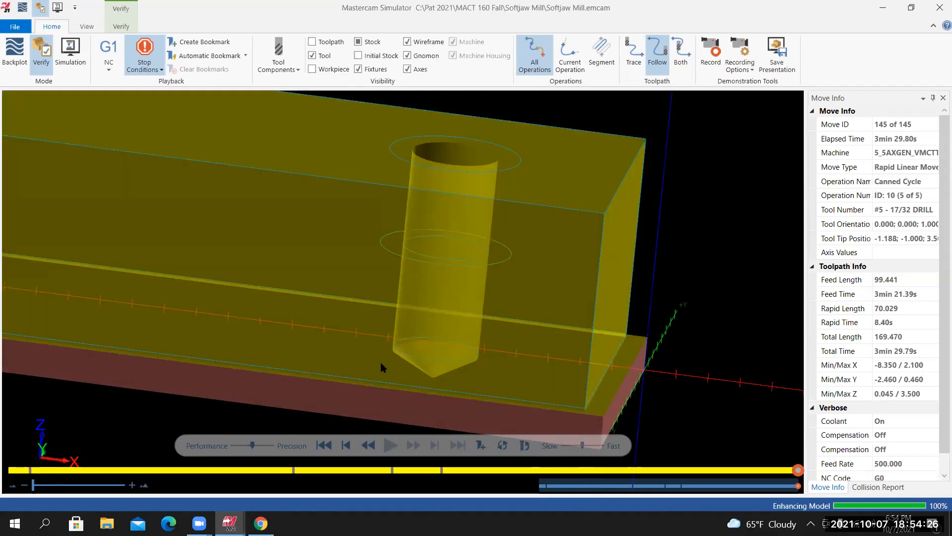
scroll(382, 273, down, 3)
scroll(370, 292, up, 6)
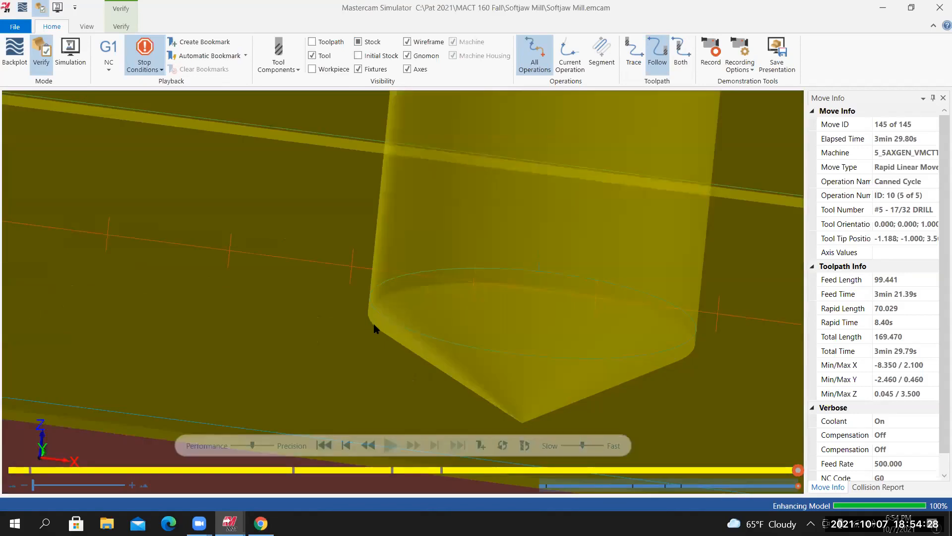
middle_drag(376, 313, 370, 321)
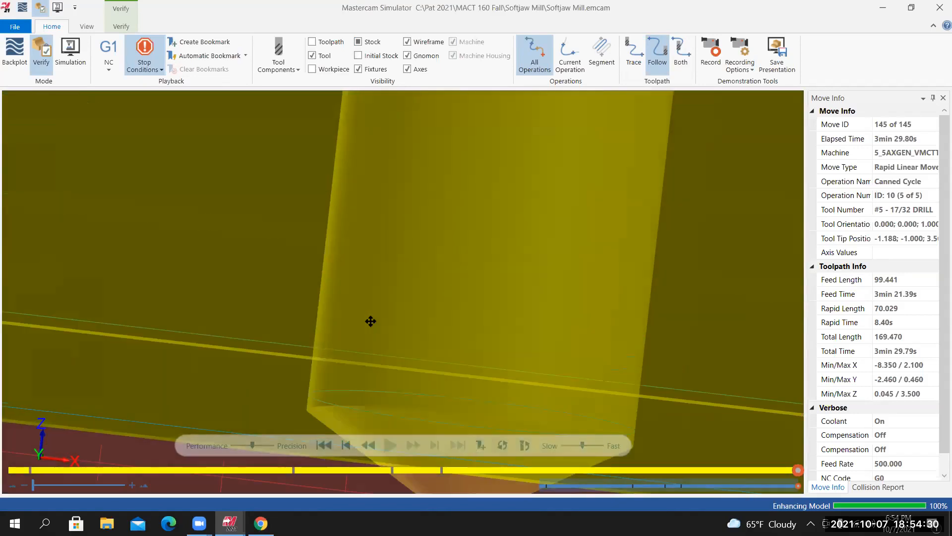
middle_drag(478, 242, 487, 246)
middle_drag(519, 206, 516, 212)
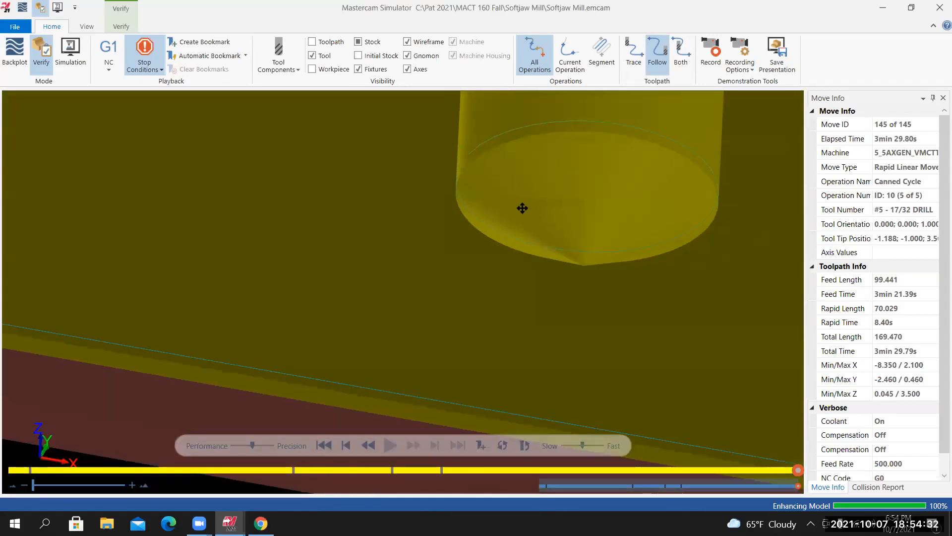
scroll(521, 206, down, 4)
middle_drag(452, 251, 461, 256)
scroll(468, 253, up, 5)
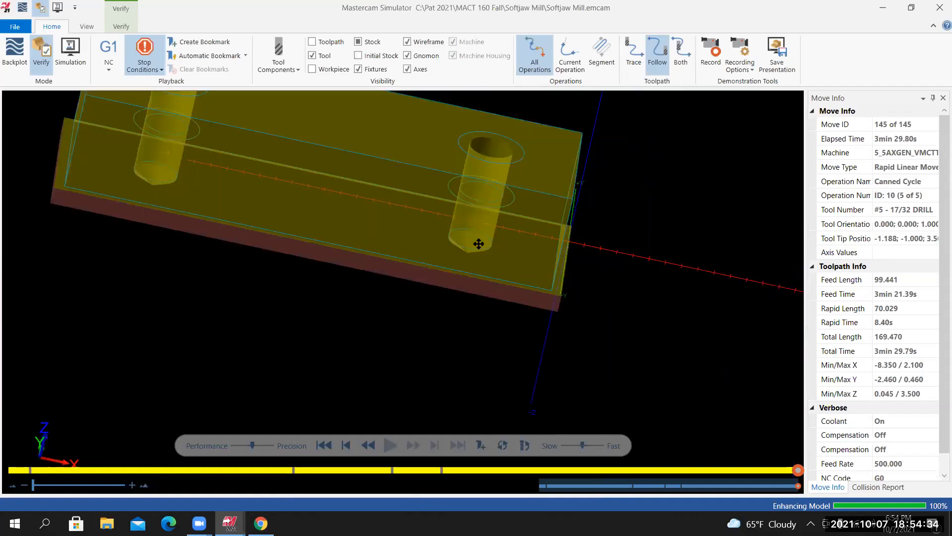
middle_drag(463, 247, 416, 159)
scroll(412, 159, down, 8)
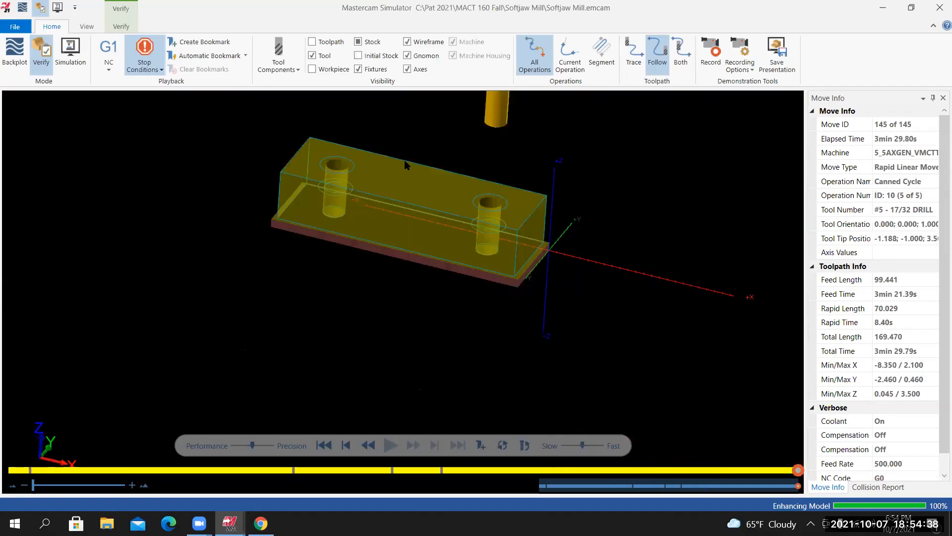
scroll(391, 170, down, 2)
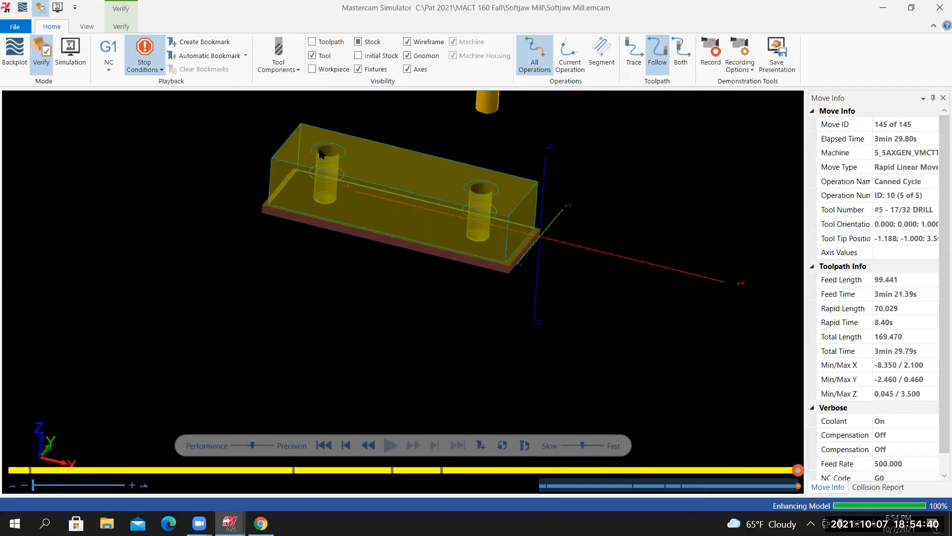
Hide the stock to inspect the wireframe alone, restore the solid stock display and close the simulator
click(367, 44)
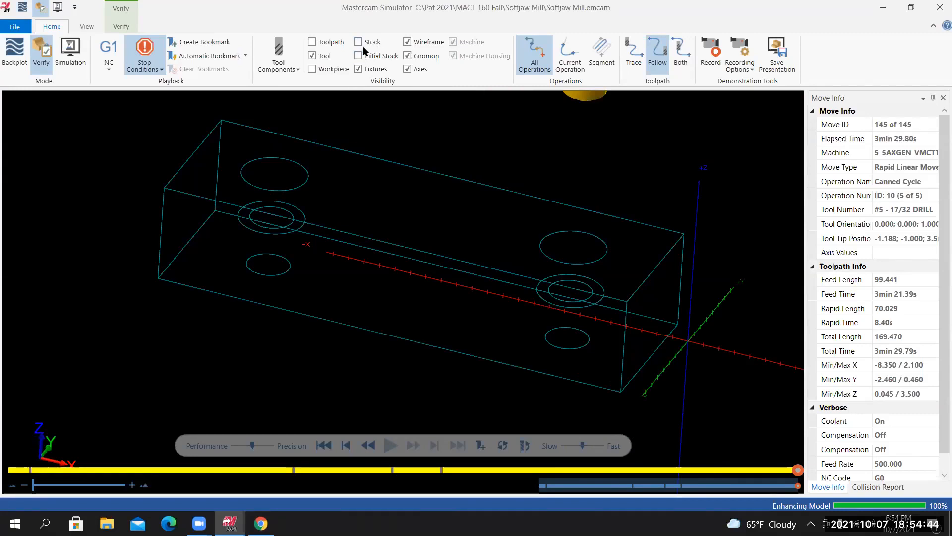
middle_drag(422, 258, 392, 254)
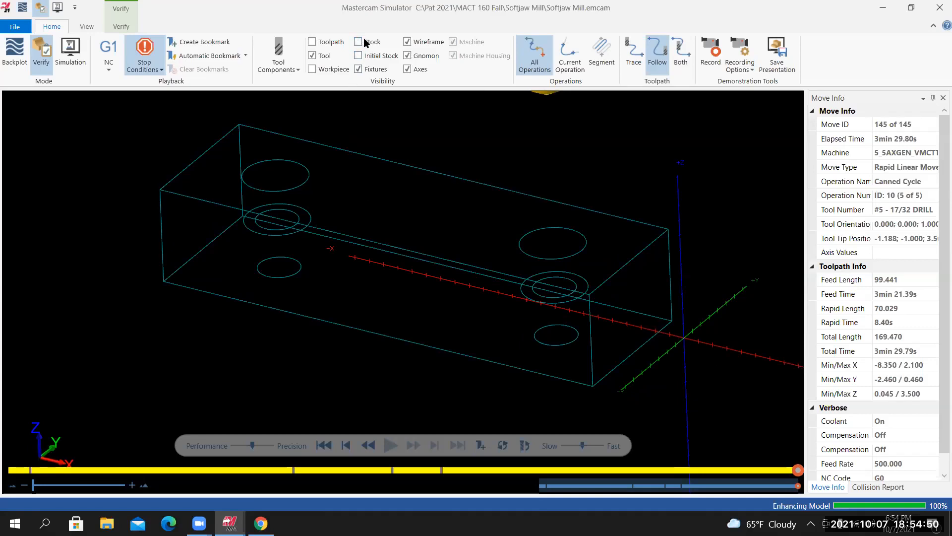
click(357, 42)
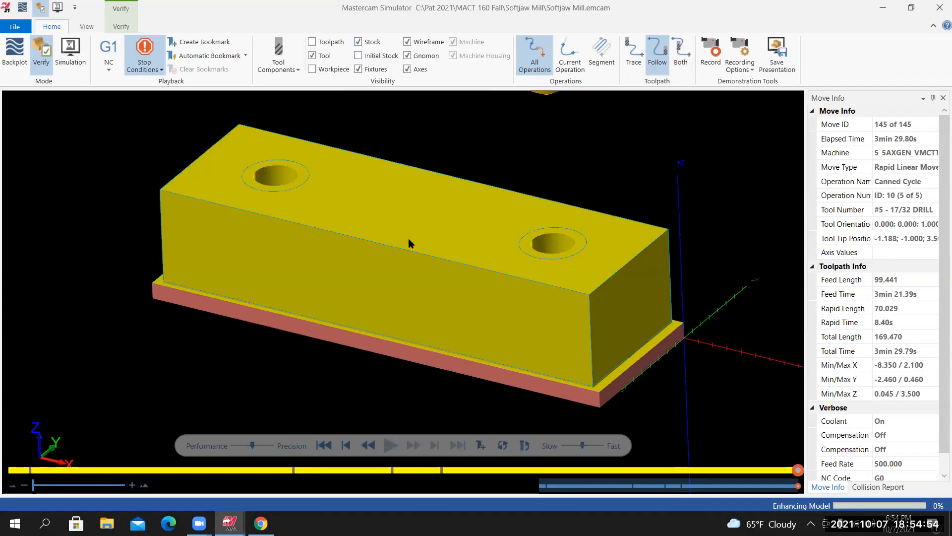
scroll(412, 240, down, 6)
scroll(412, 241, up, 4)
middle_drag(403, 257, 447, 248)
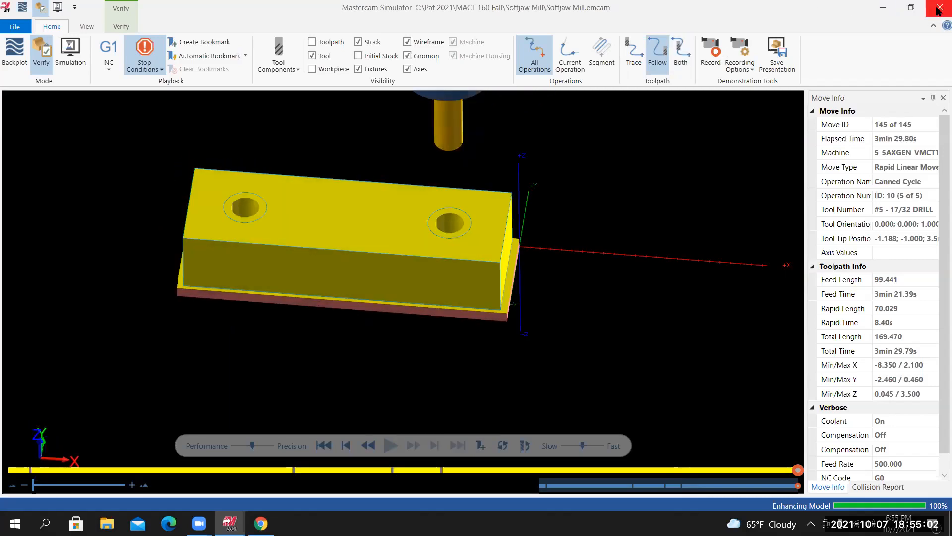
click(939, 11)
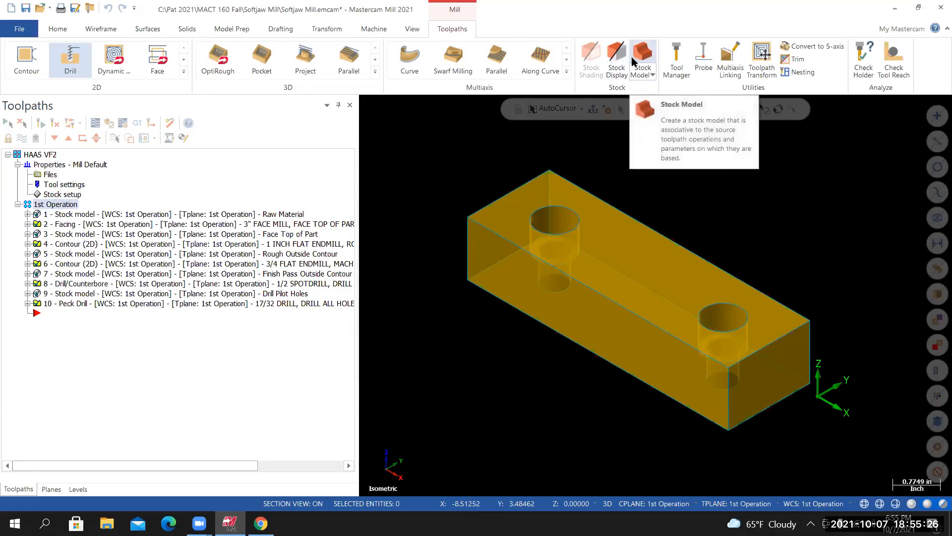
Start a new stock model named Drilled Holes, using the Drill Pilot Holes stock model as its initial shape
click(633, 60)
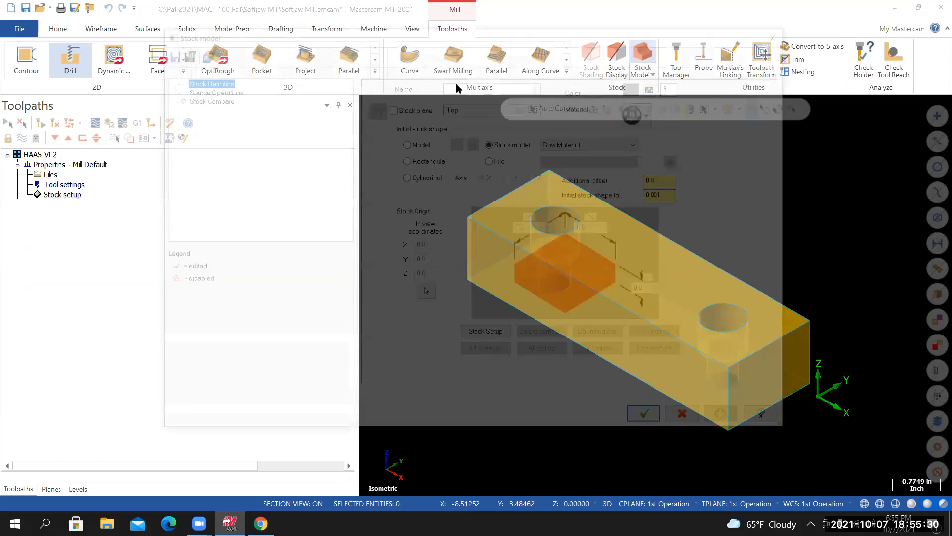
text(d)
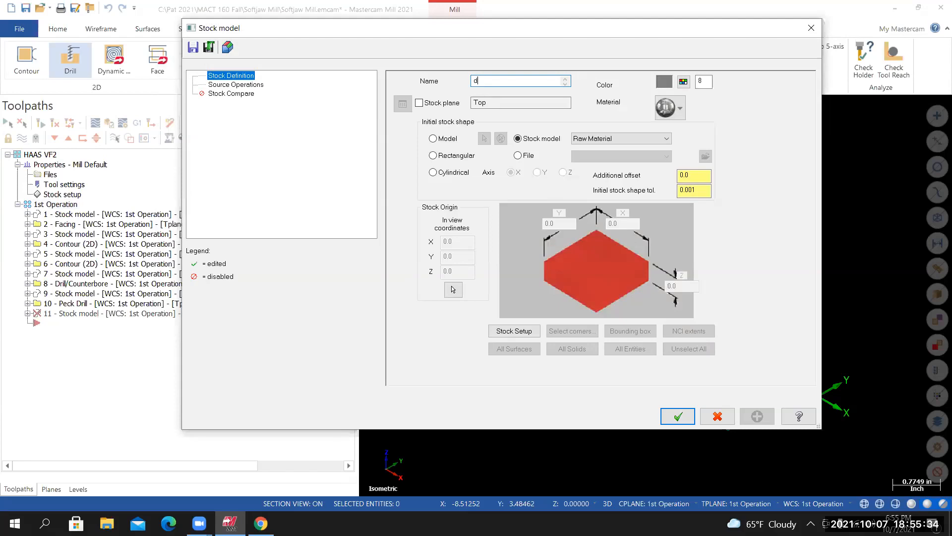
text(Drilled HOl)
key(BackSpace)
key(BackSpace)
text(oles)
click(662, 138)
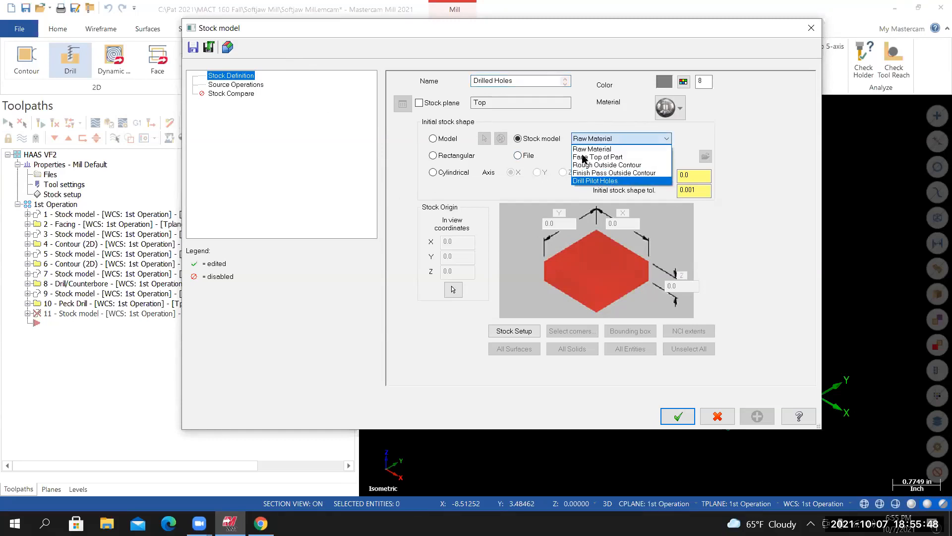
click(588, 181)
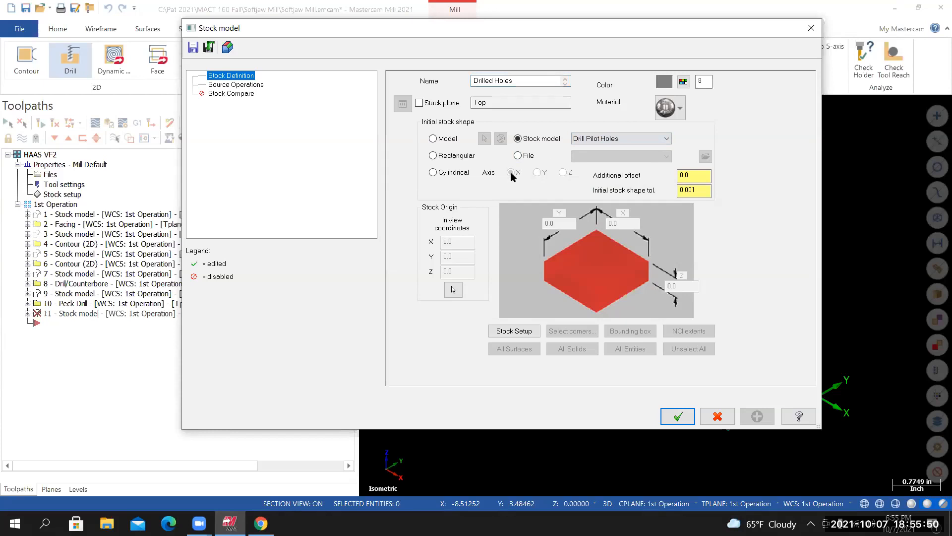
Set operation 10, the 17/32 Peck Drill, as the source operation and generate the Drilled Holes stock model
click(240, 86)
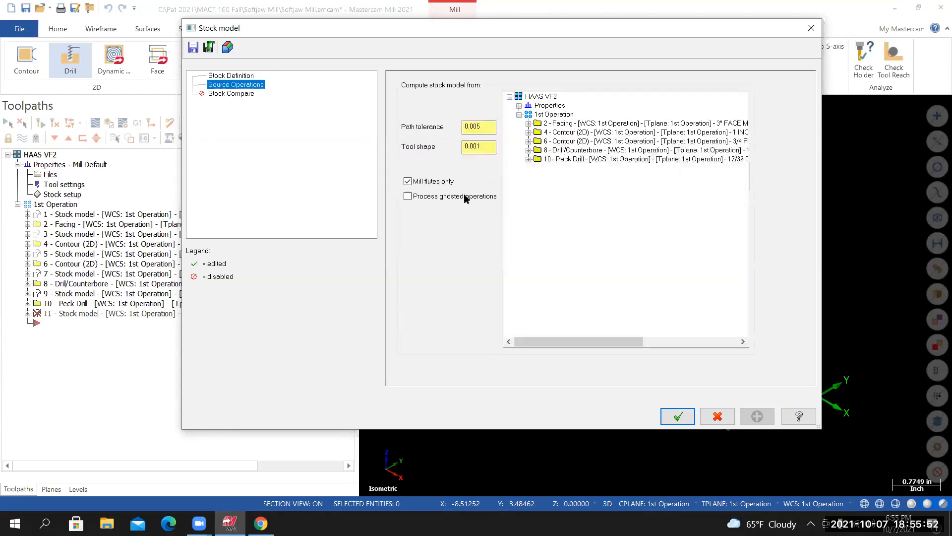
click(566, 160)
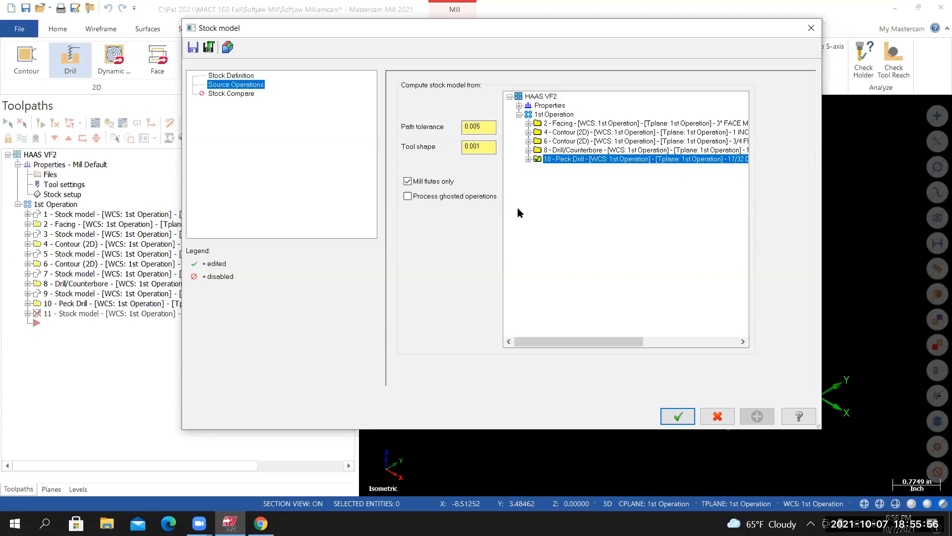
click(667, 415)
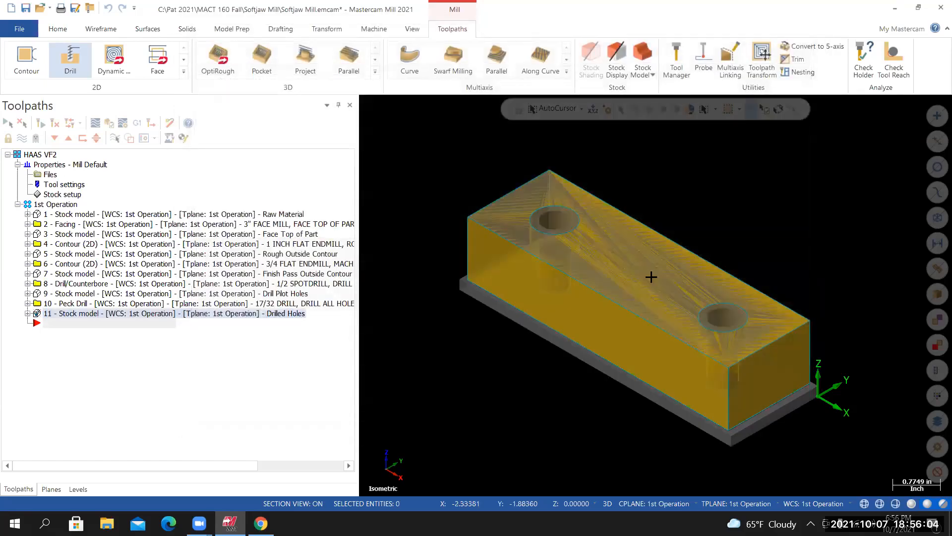
mouse_move(578, 282)
middle_down()
mouse_move(506, 238)
mouse_move(528, 226)
middle_up()
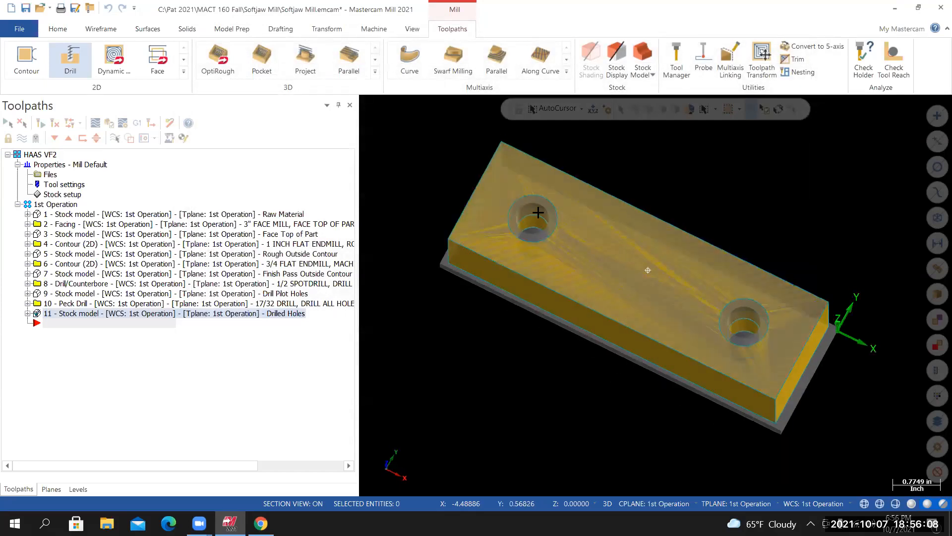
scroll(539, 196, up, 3)
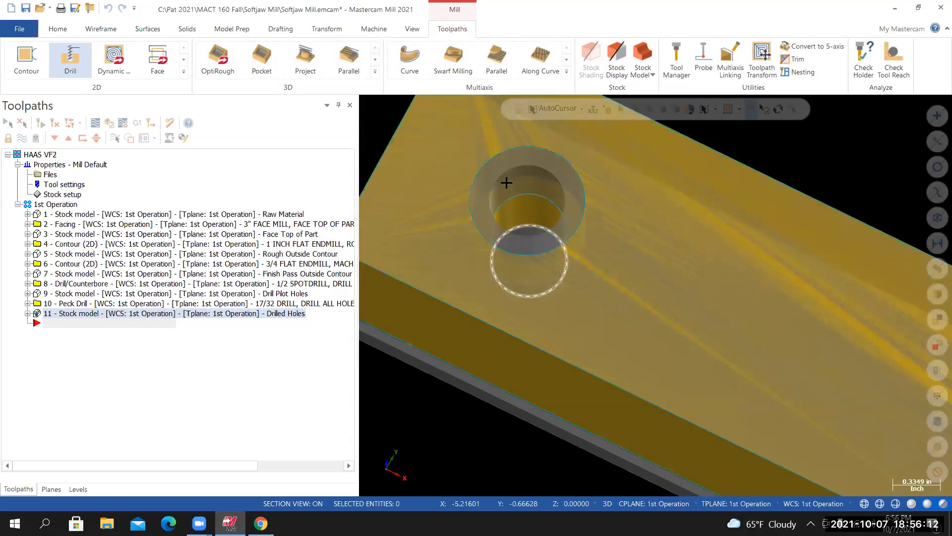
mouse_move(529, 188)
middle_down()
mouse_move(577, 168)
mouse_move(508, 202)
middle_up()
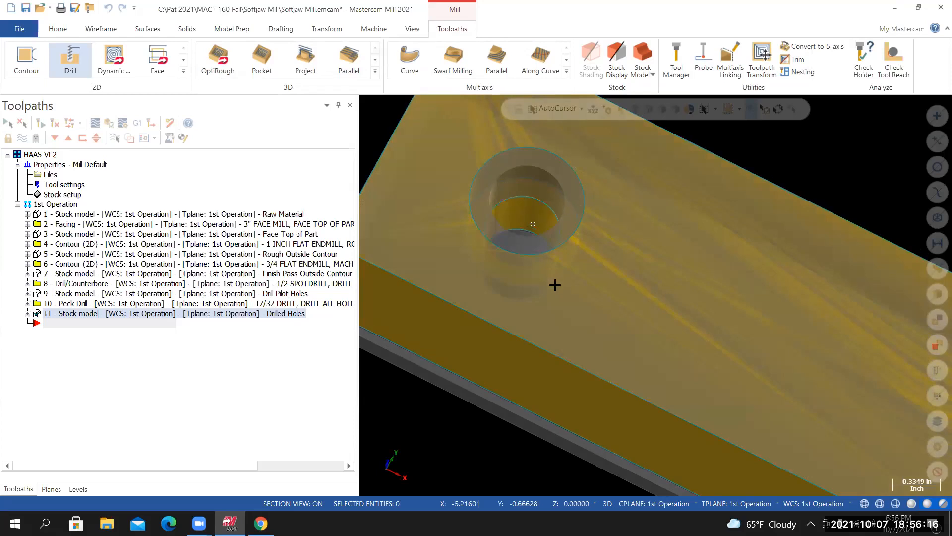
Hide the Drilled Holes stock model display and show the part in the isometric view
middle_drag(533, 224, 336, 348)
key(alt+7)
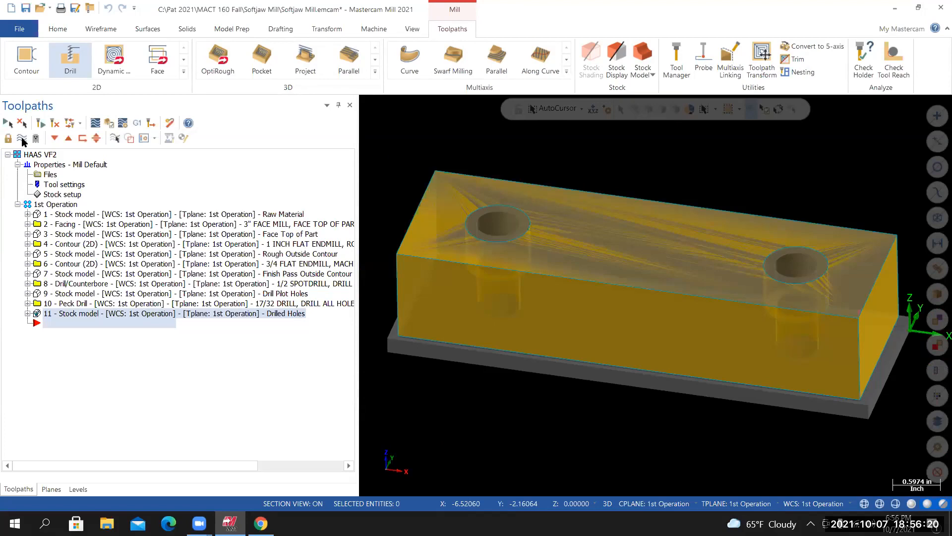
right_click(573, 247)
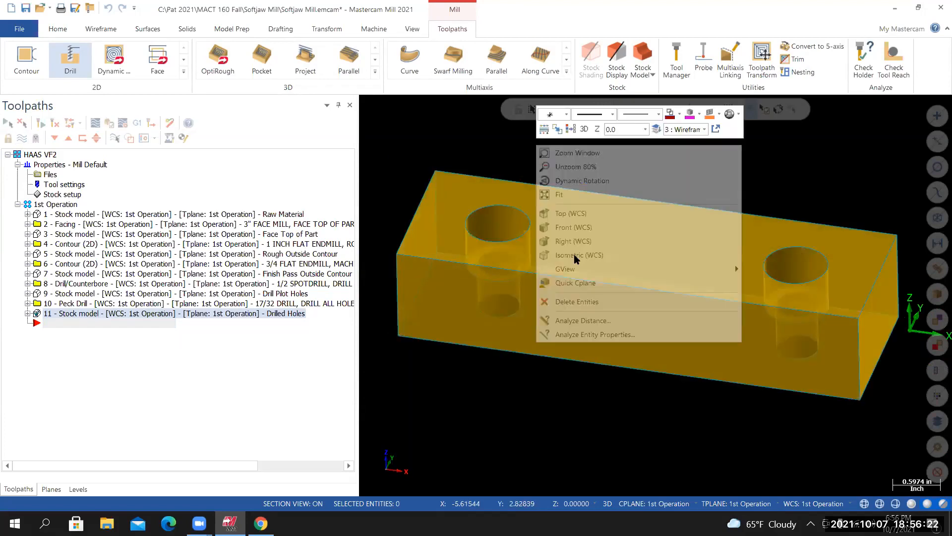
key(Escape)
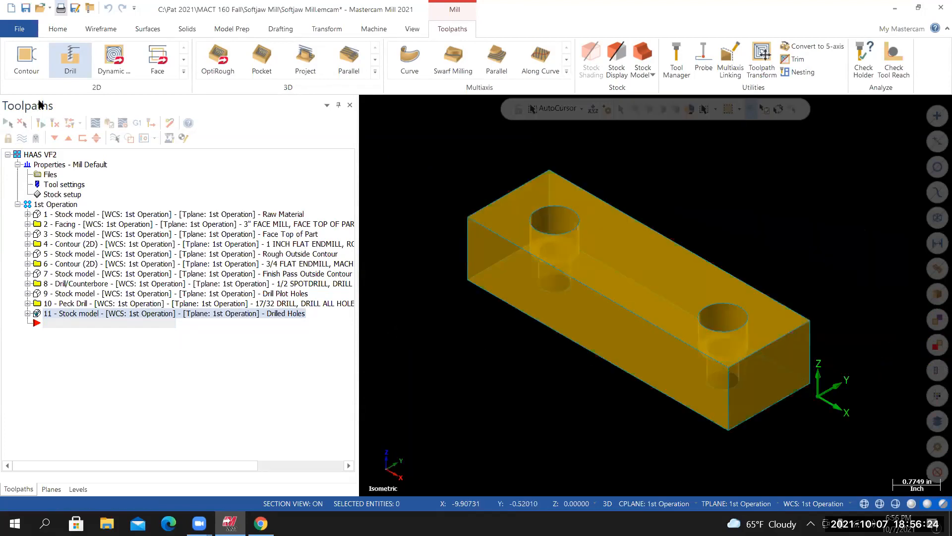
click(20, 29)
key(Escape)
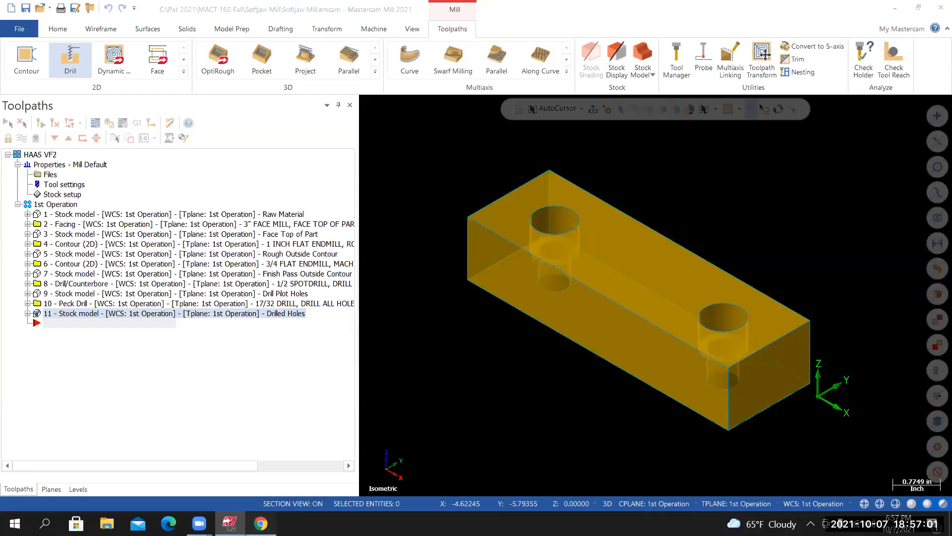
Switch to the course page in Chrome and review the softjaw toolpath steps, stock setup and tool list
key(alt+Tab)
scroll(430, 327, up, 10)
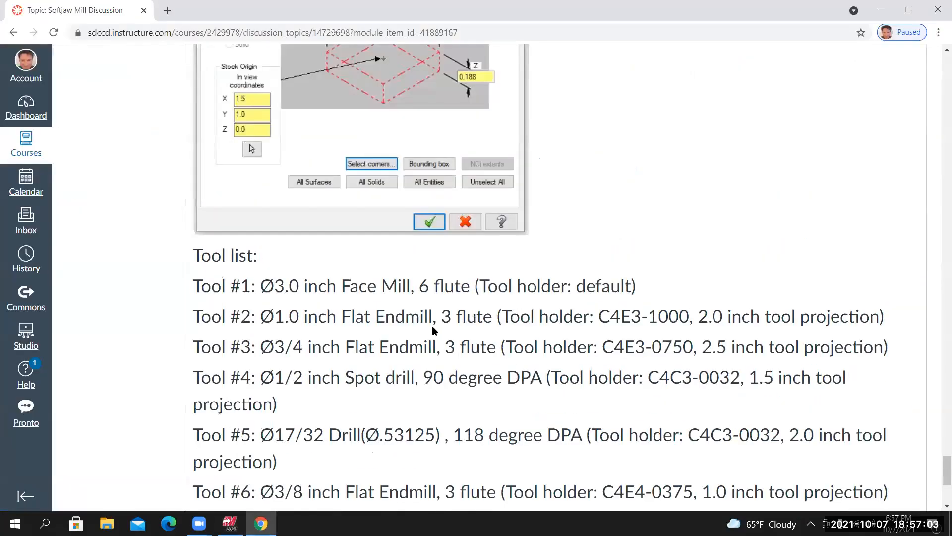
scroll(432, 326, up, 4)
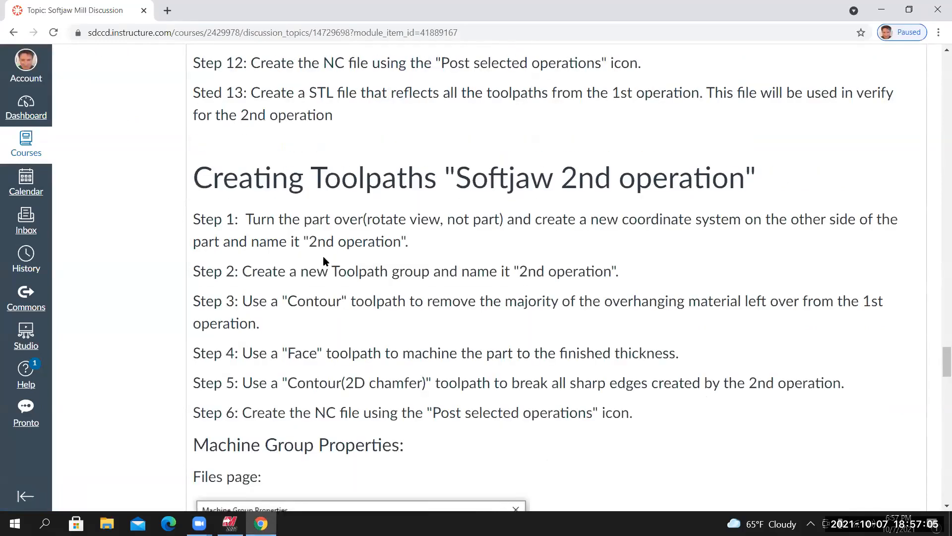
scroll(268, 263, down, 2)
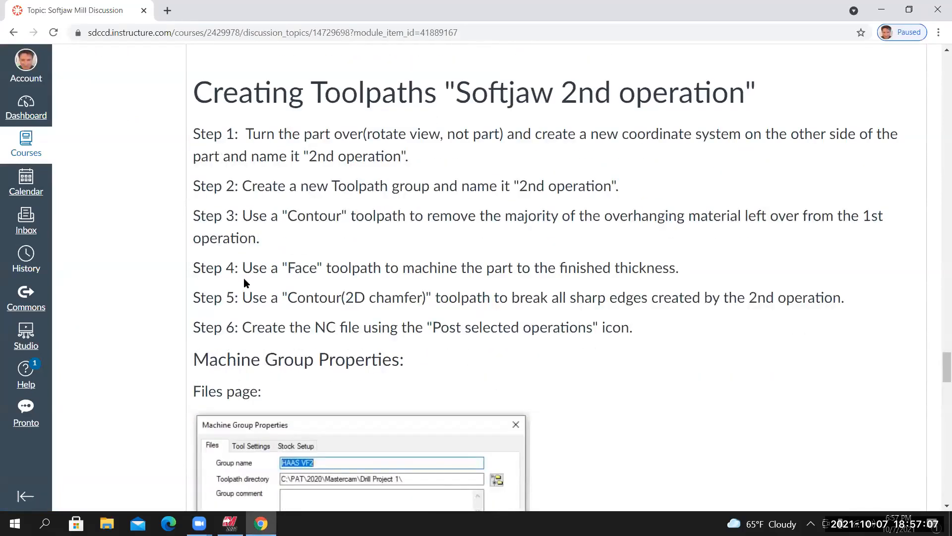
scroll(243, 278, up, 8)
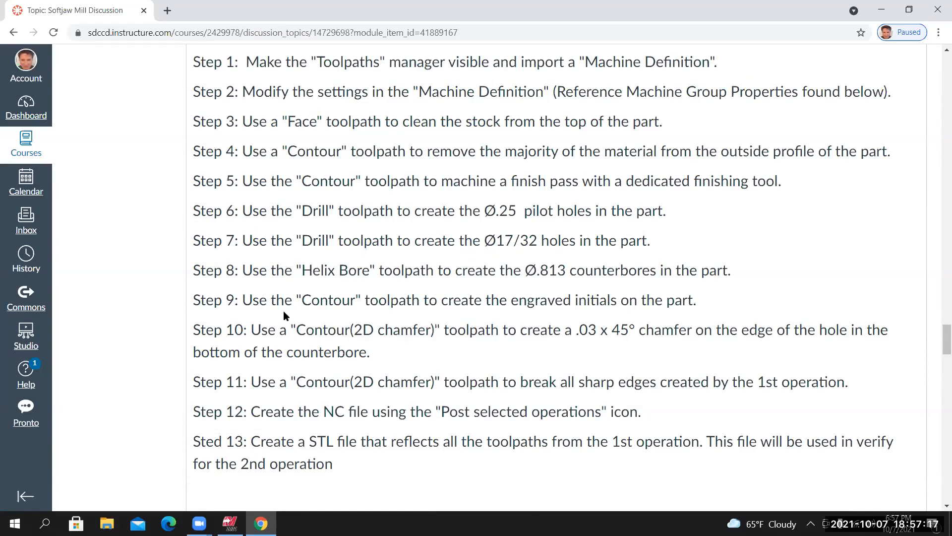
scroll(317, 315, down, 10)
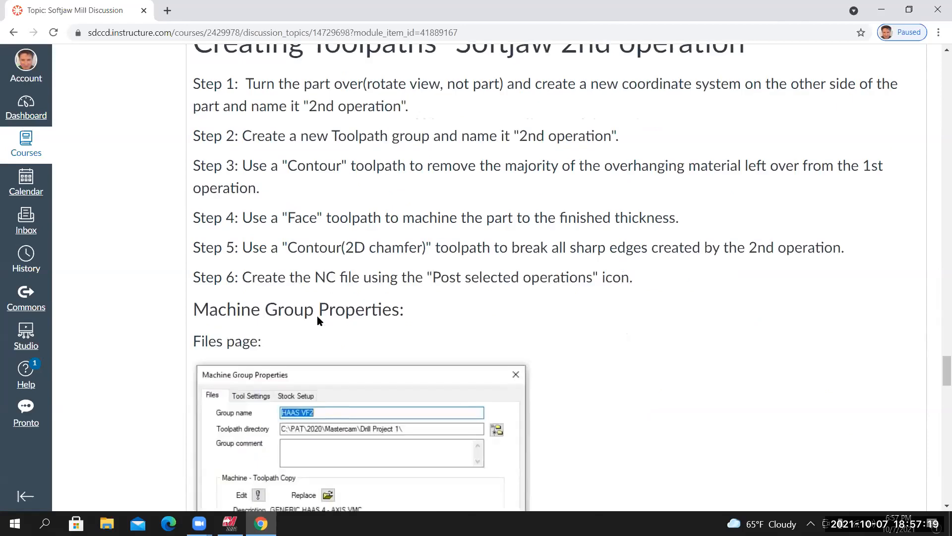
scroll(317, 320, down, 20)
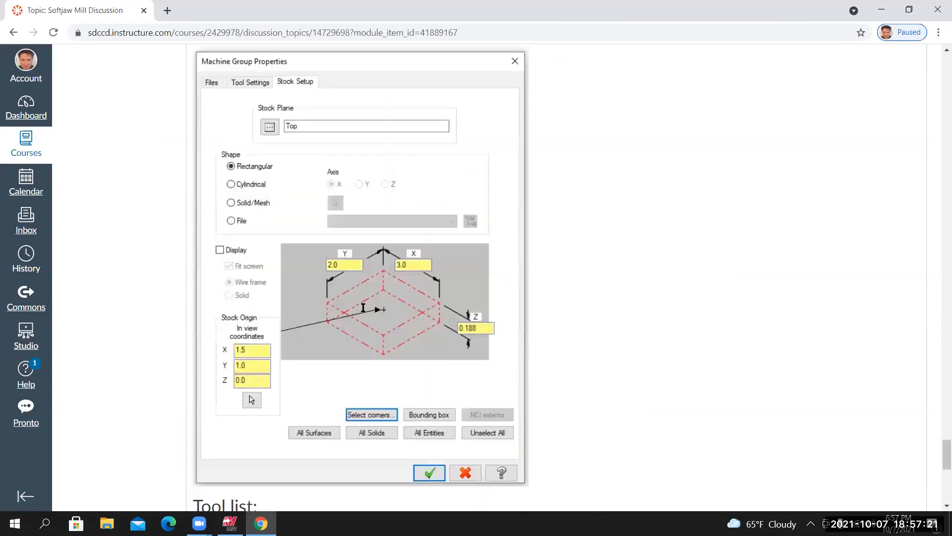
scroll(284, 291, down, 8)
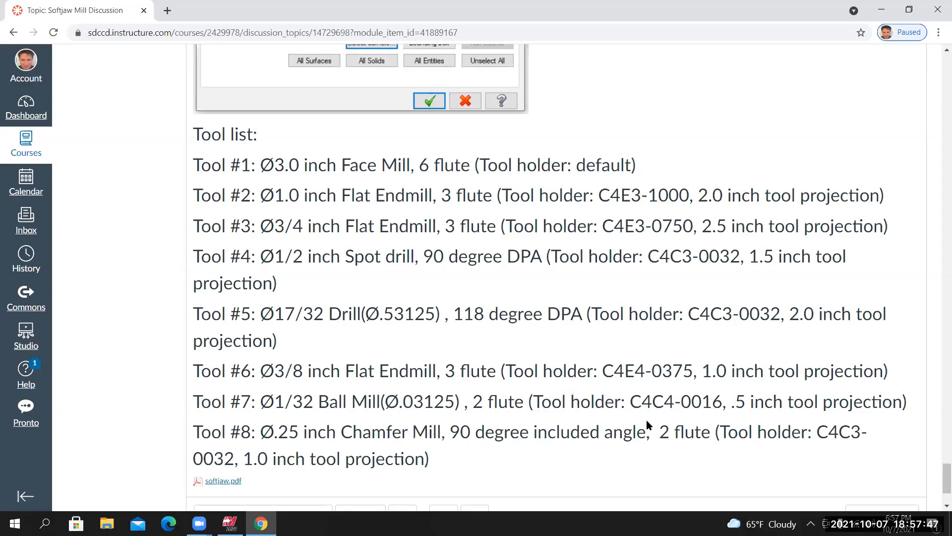
Switch back to Mastercam and start a Helix Bore toolpath on the top edges of the two 0.813 counterbores
click(230, 523)
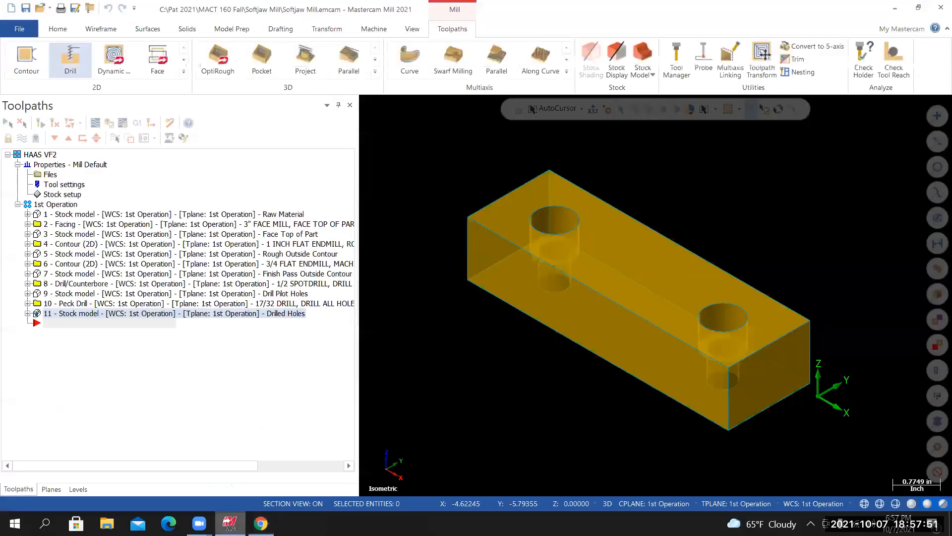
scroll(55, 270, down, 1)
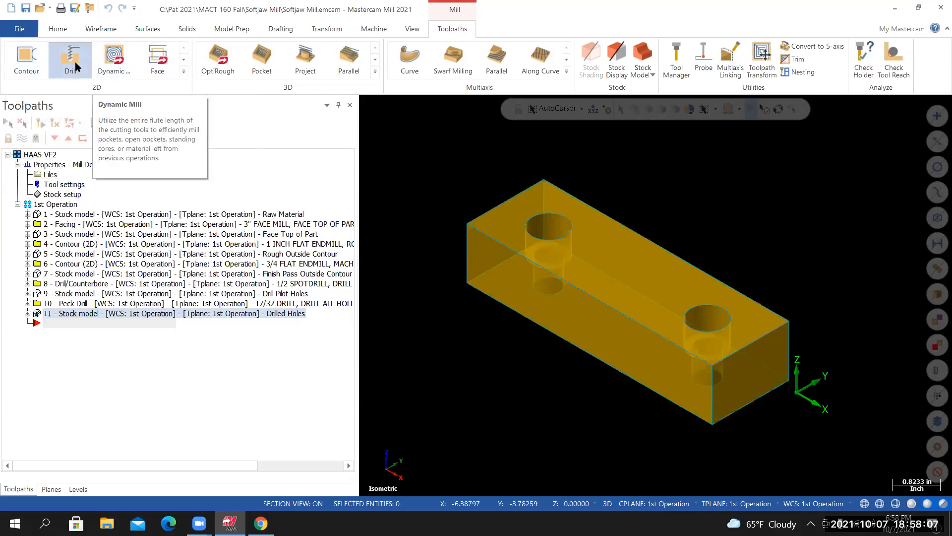
click(184, 71)
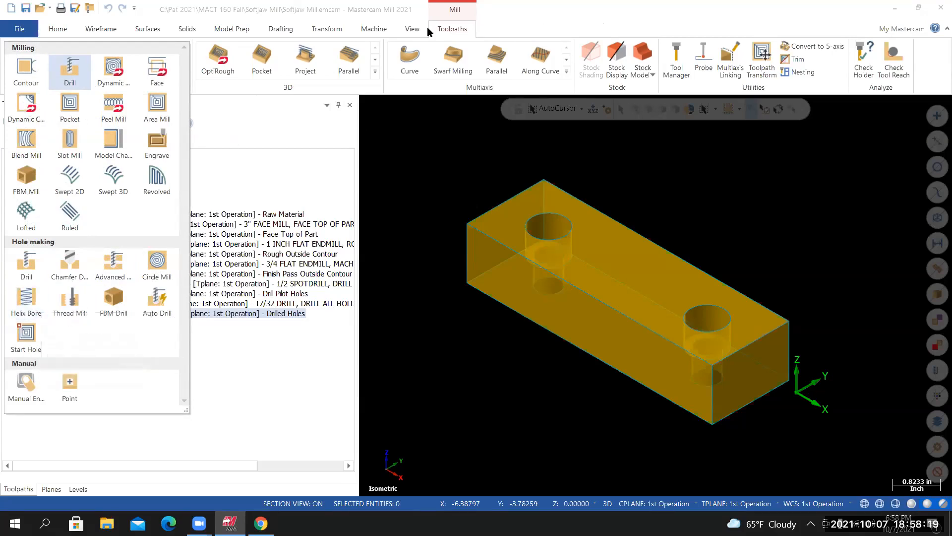
click(462, 29)
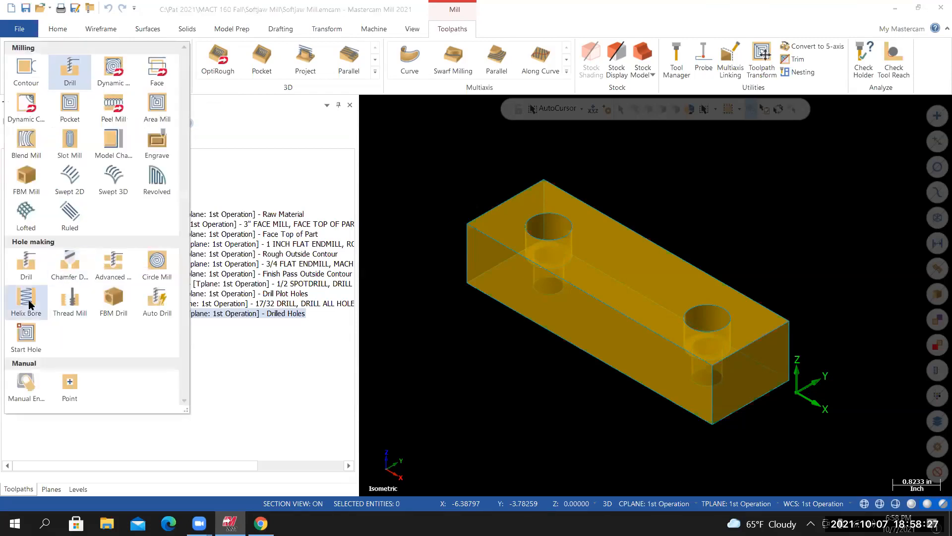
click(29, 304)
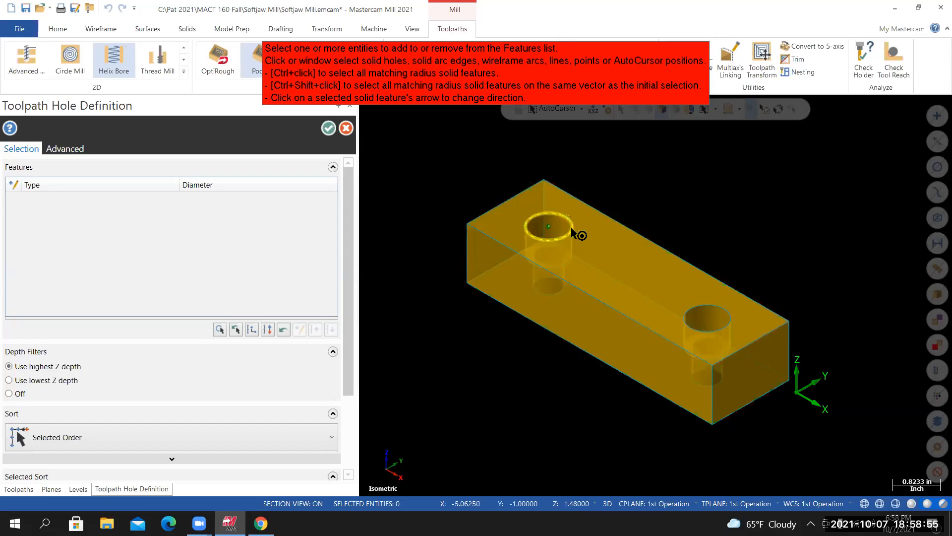
click(573, 231)
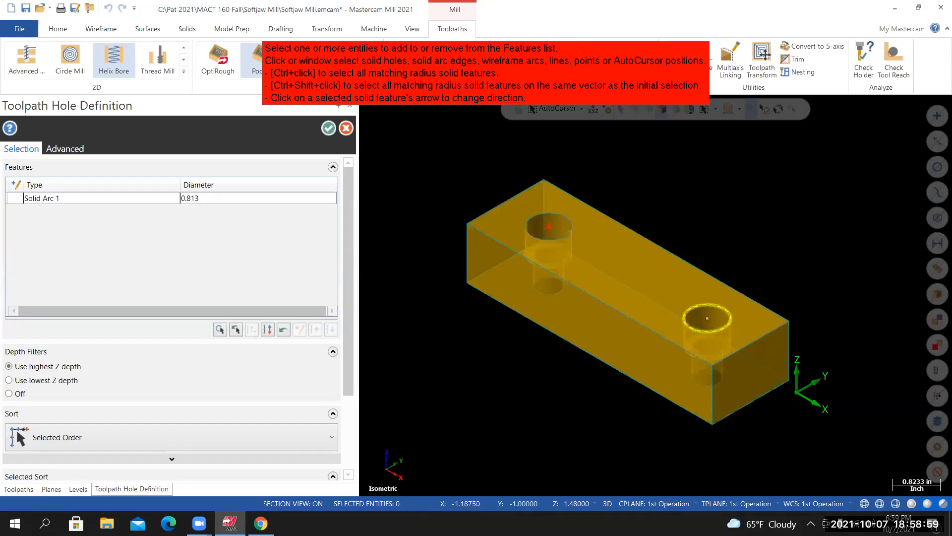
click(707, 317)
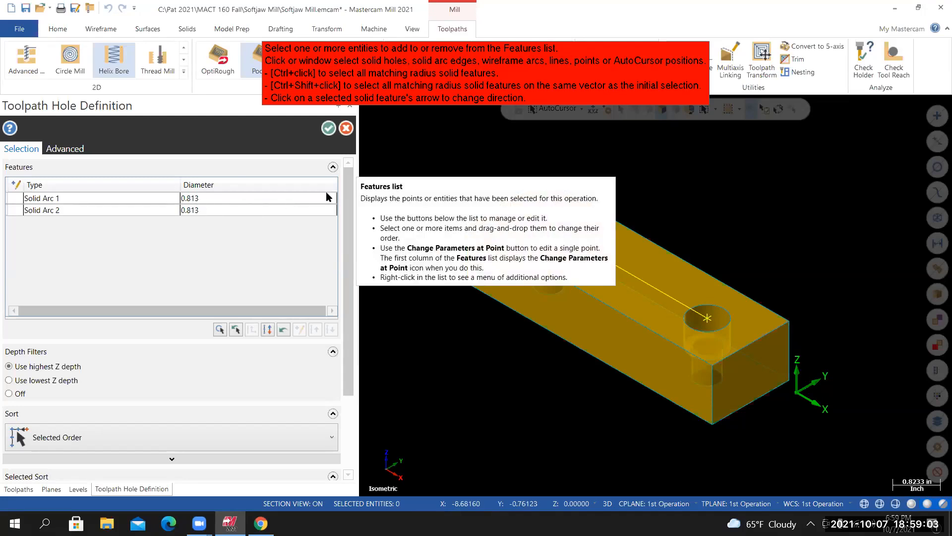
scroll(349, 207, down, 3)
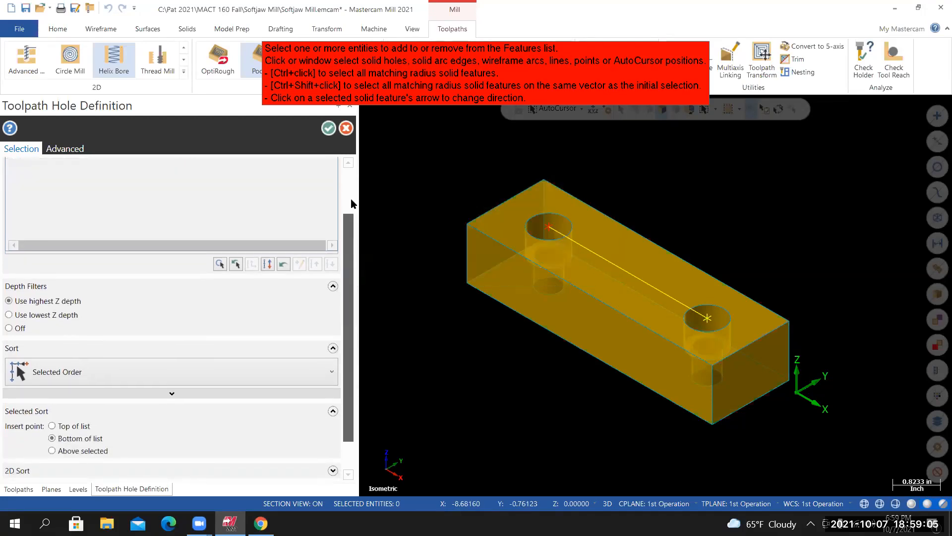
scroll(350, 198, up, 3)
click(329, 129)
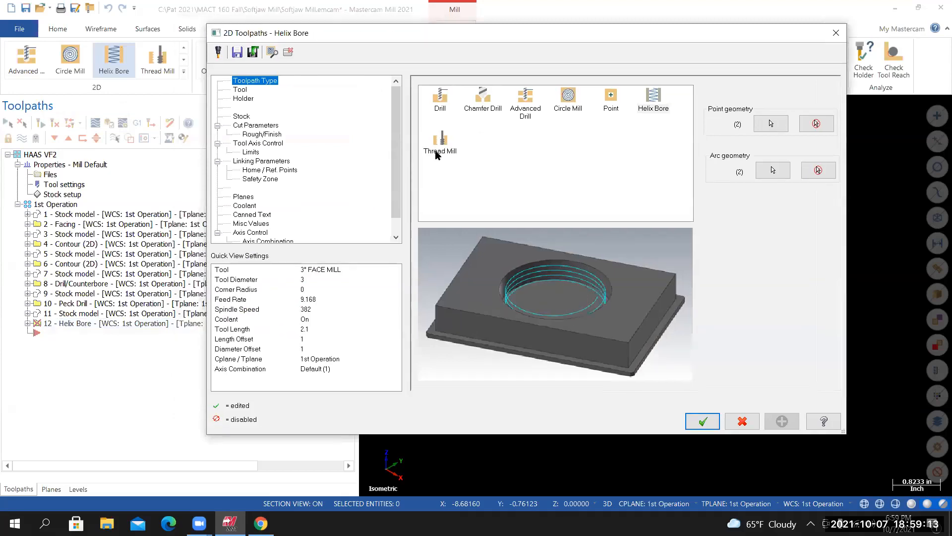
Open the library tool filter for the helix bore and restrict the tool types to flat endmills
drag(511, 33, 463, 34)
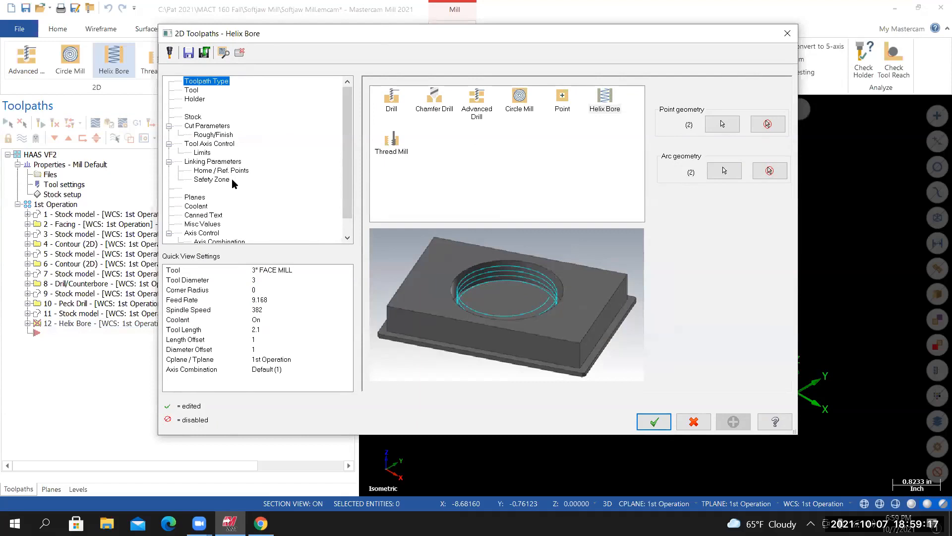
key(Down)
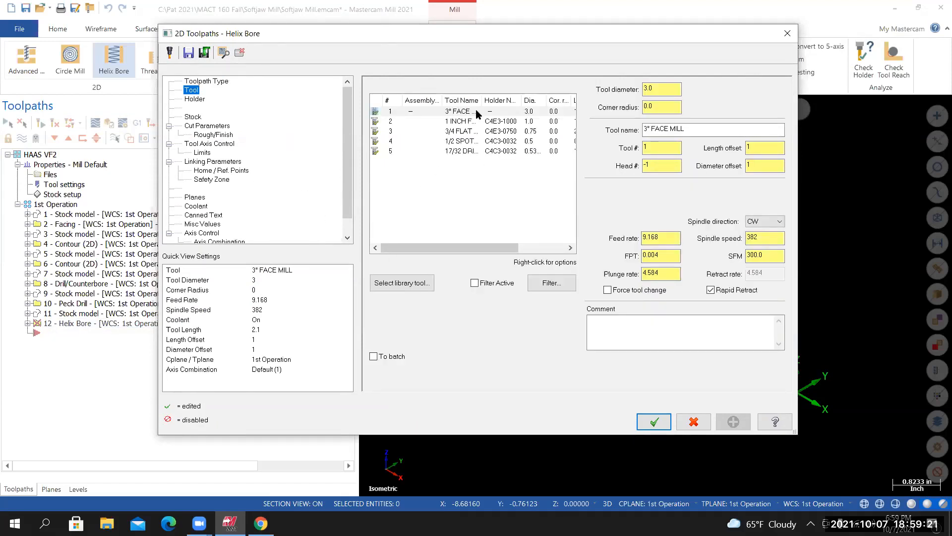
click(400, 286)
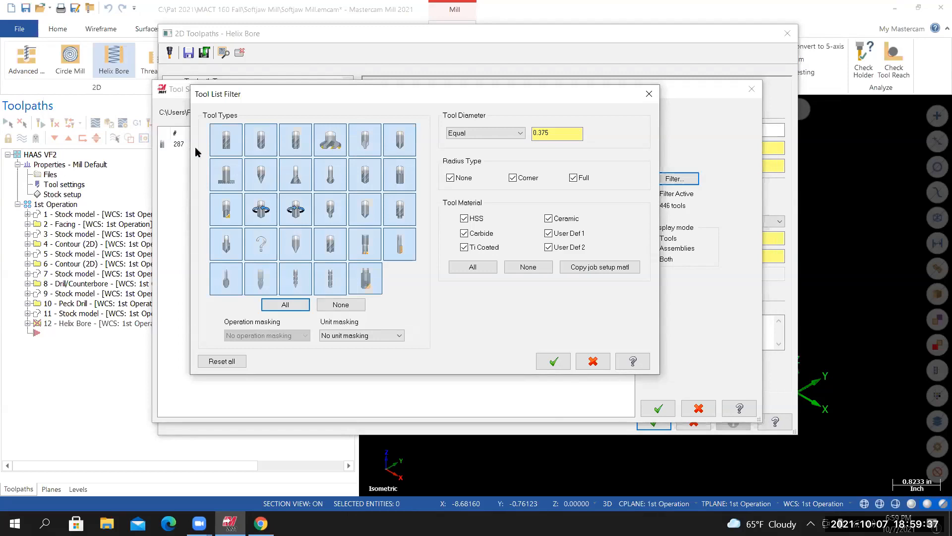
click(347, 306)
click(224, 138)
click(330, 138)
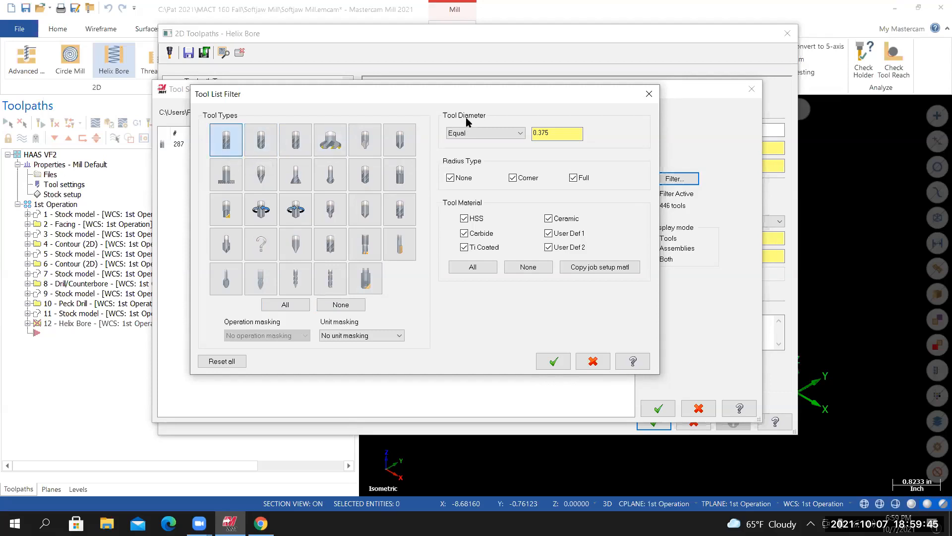
Filter the library for a tool diameter equal to 0.375 and choose the 3/8 FLAT ENDMILL for the helix bore
click(467, 134)
click(459, 184)
text(3/8)
key(BackSpace)
key(BackSpace)
key(BackSpace)
text(.375)
key(Return)
click(557, 361)
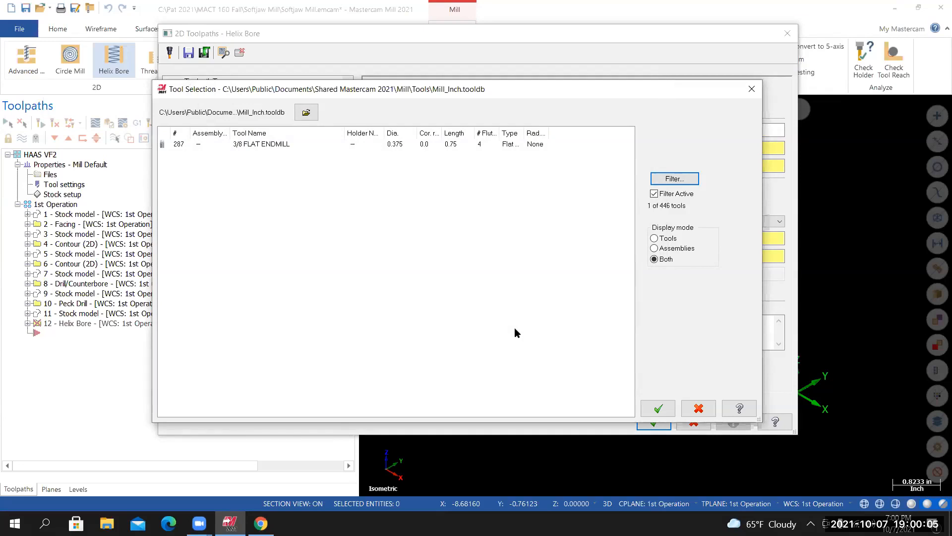
double_click(254, 144)
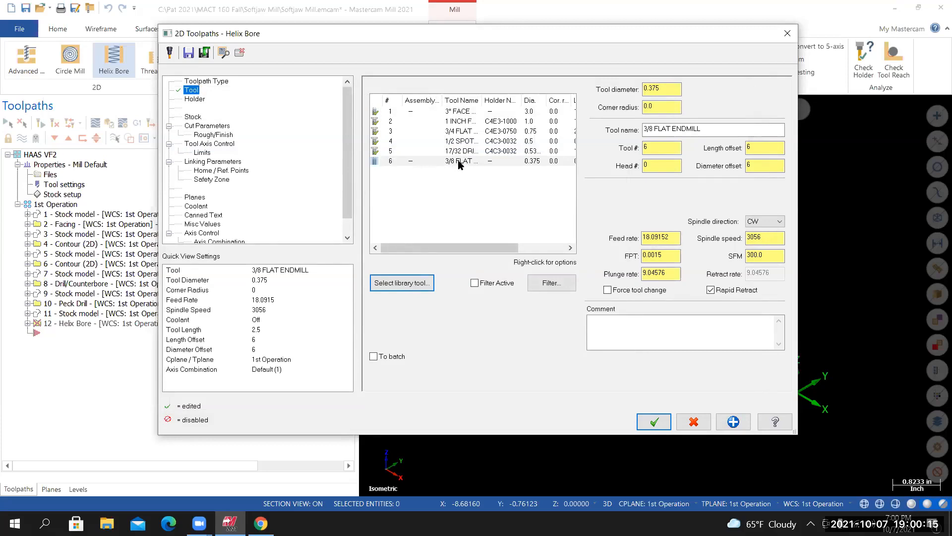
Open the 3/8 flat endmill for editing and check its cutting length against the counterbore depth on the softjaw drawing in Chrome
right_click(392, 162)
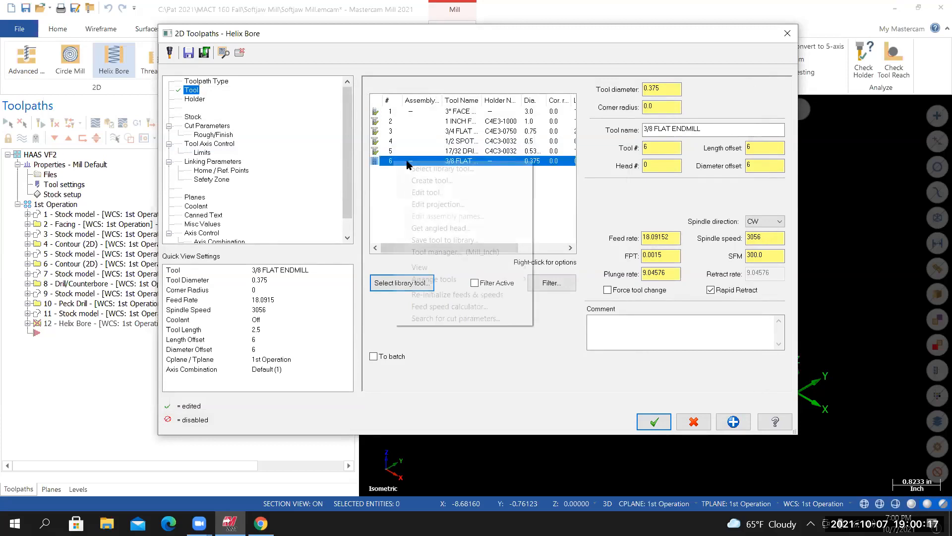
click(424, 193)
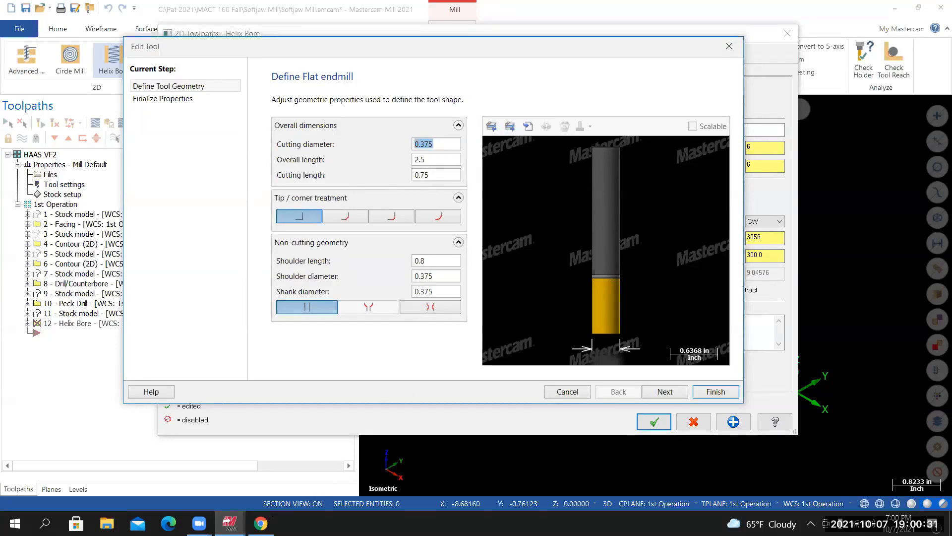
click(328, 464)
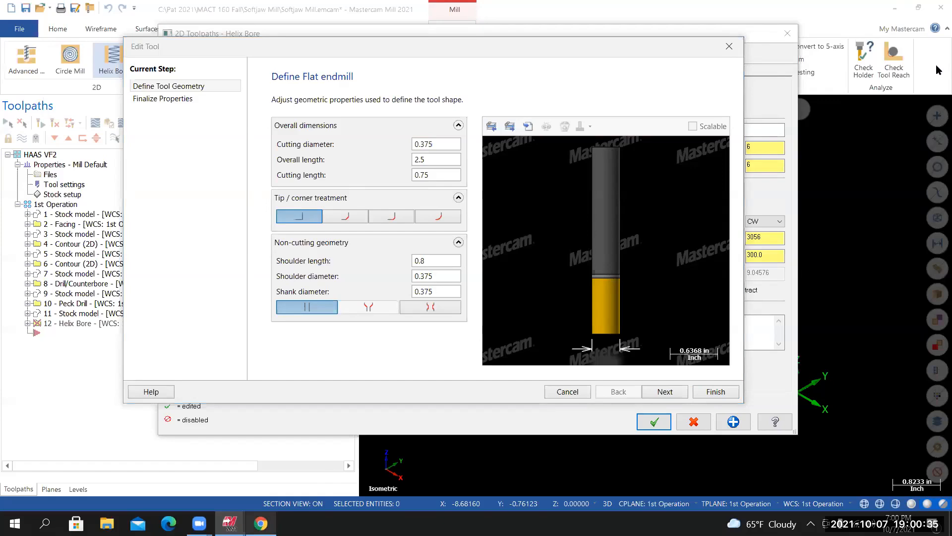
key(alt+Tab)
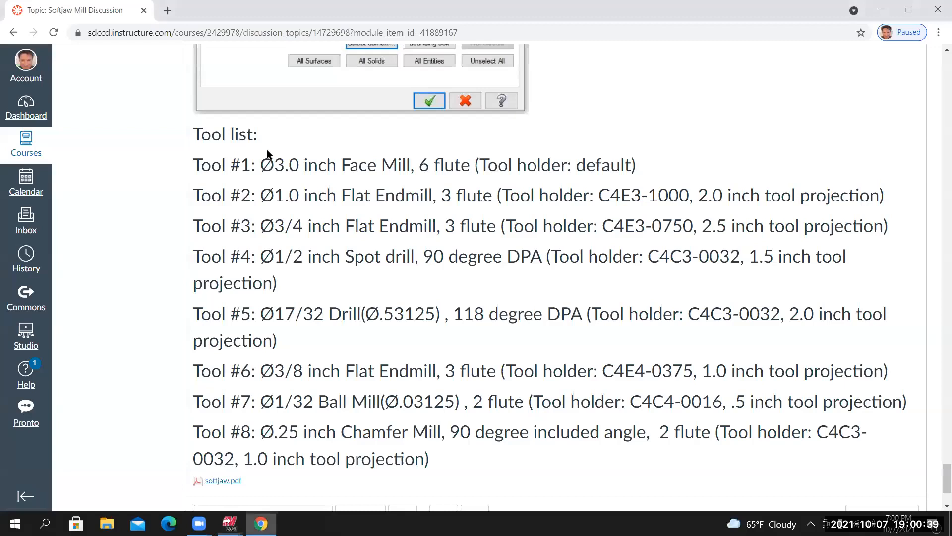
scroll(266, 149, up, 20)
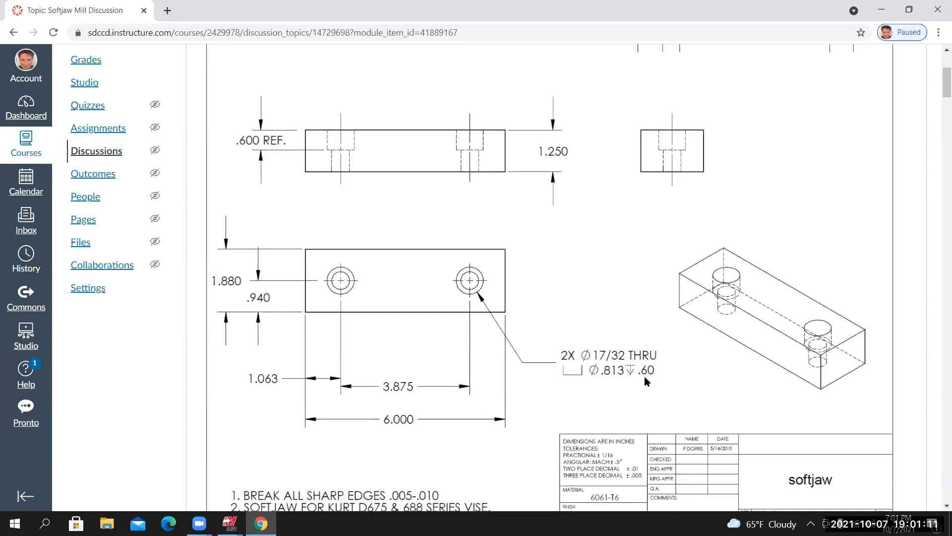
click(229, 524)
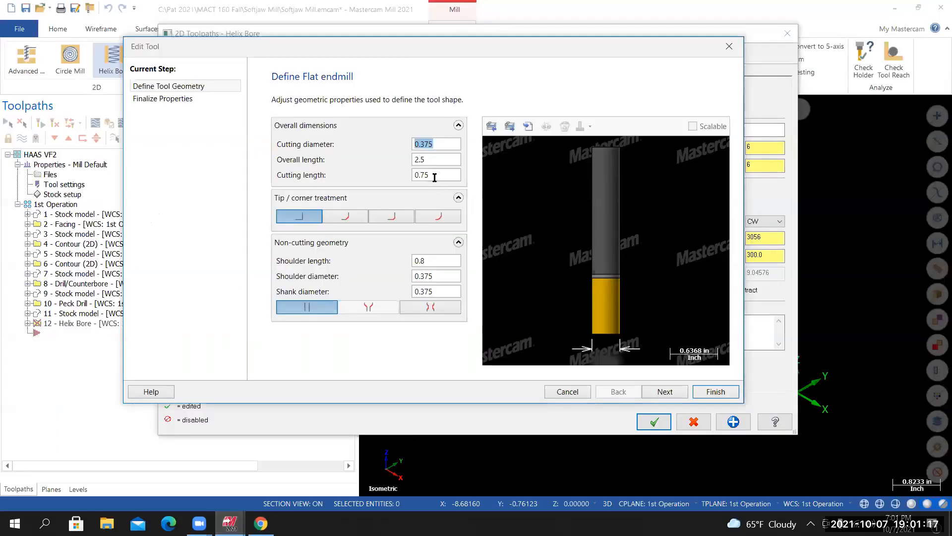
click(430, 177)
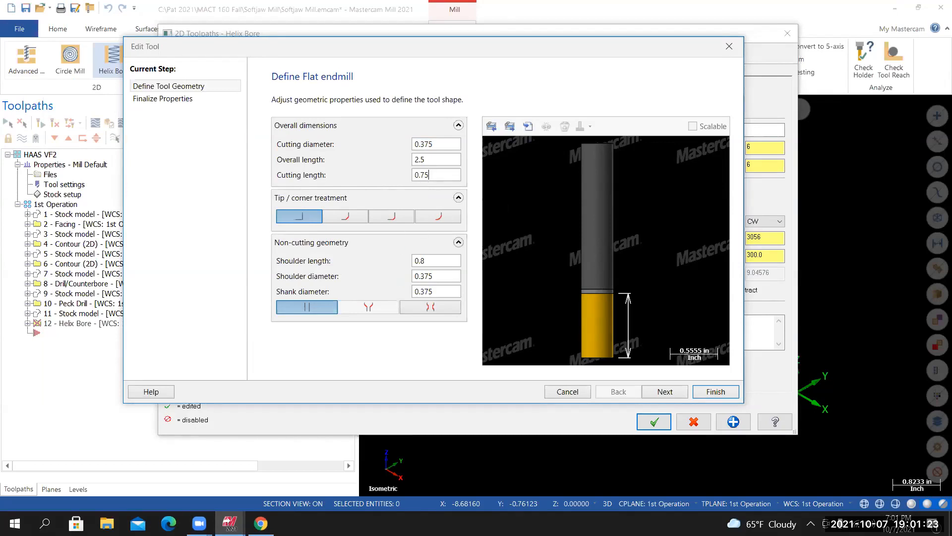
Set the 3/8 flat endmill's number of flutes to 3 and recalculate its feed rates and spindle speed
click(664, 391)
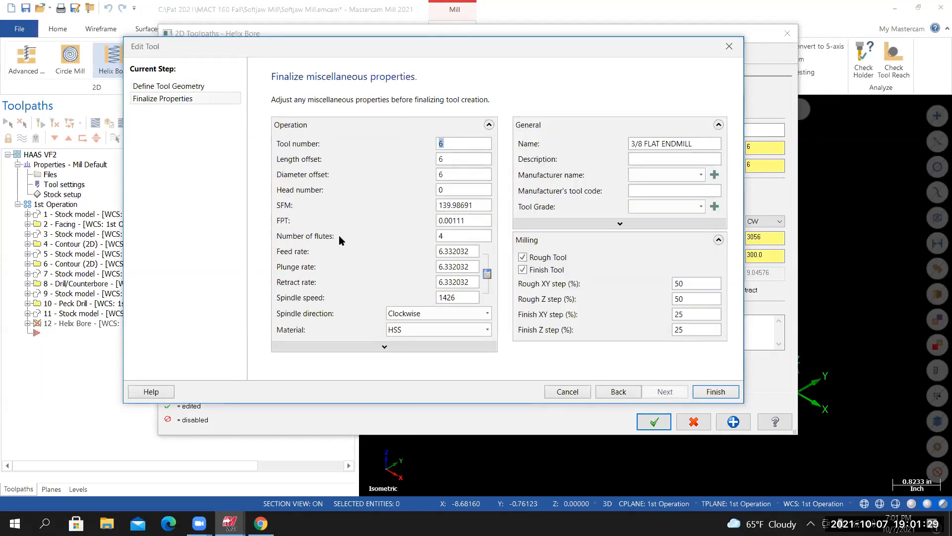
click(449, 235)
text(3)
click(487, 275)
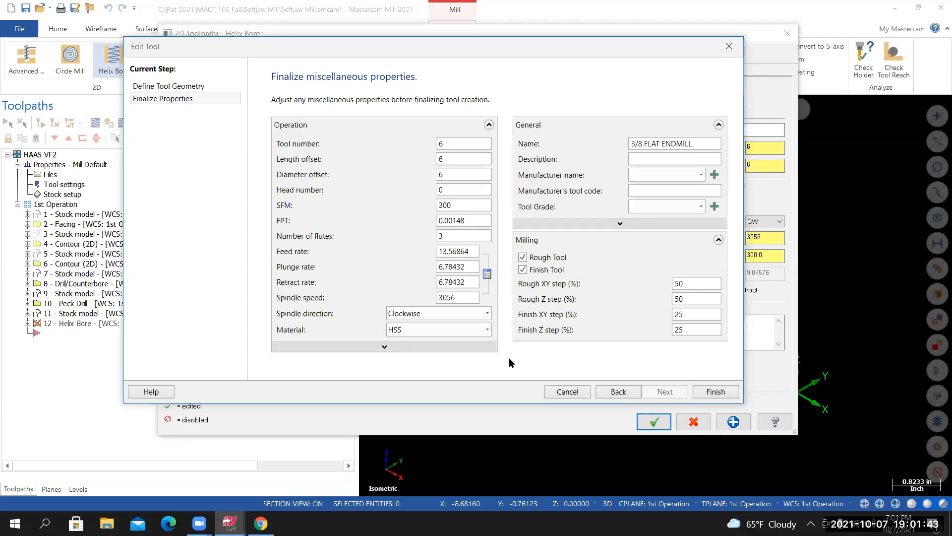
Turn flood coolant on in the 3/8 flat endmill's coolant settings
click(366, 347)
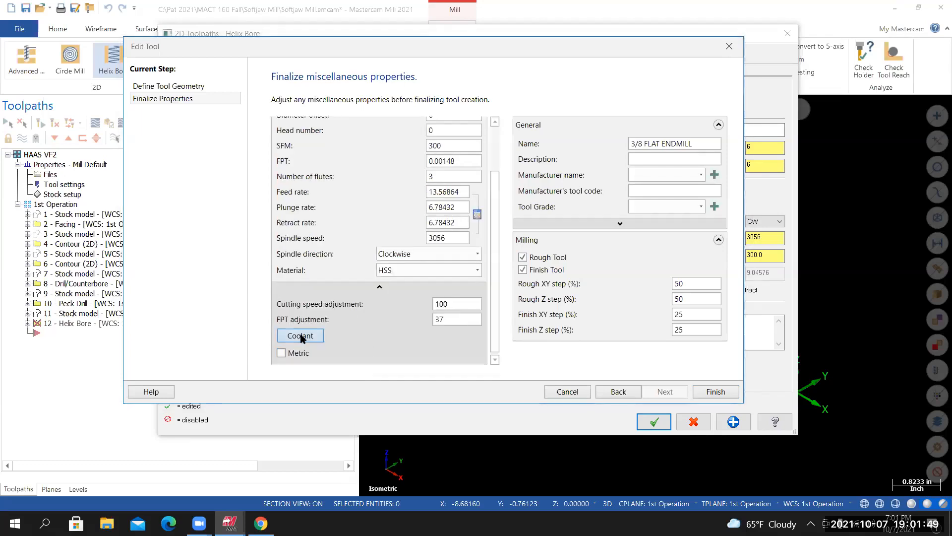
click(300, 336)
click(358, 86)
click(357, 99)
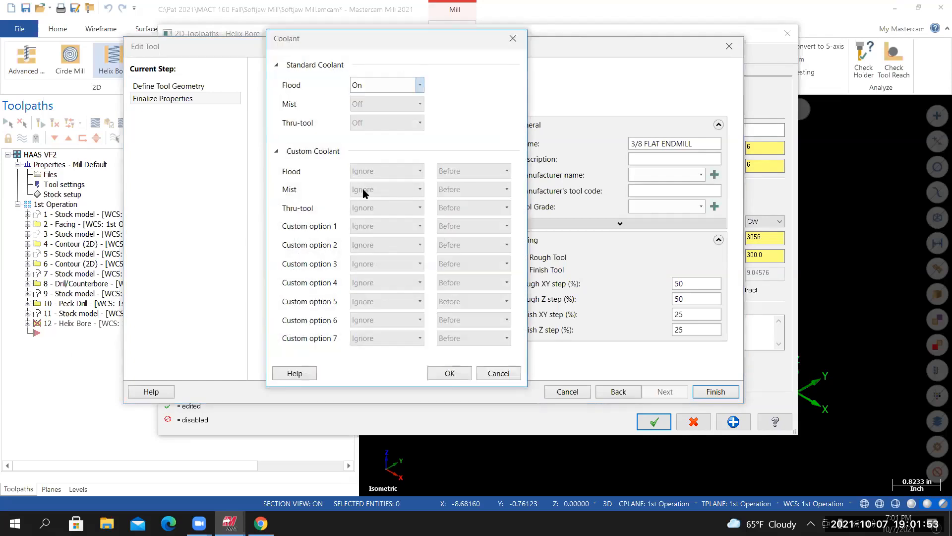
click(450, 374)
scroll(653, 303, up, 3)
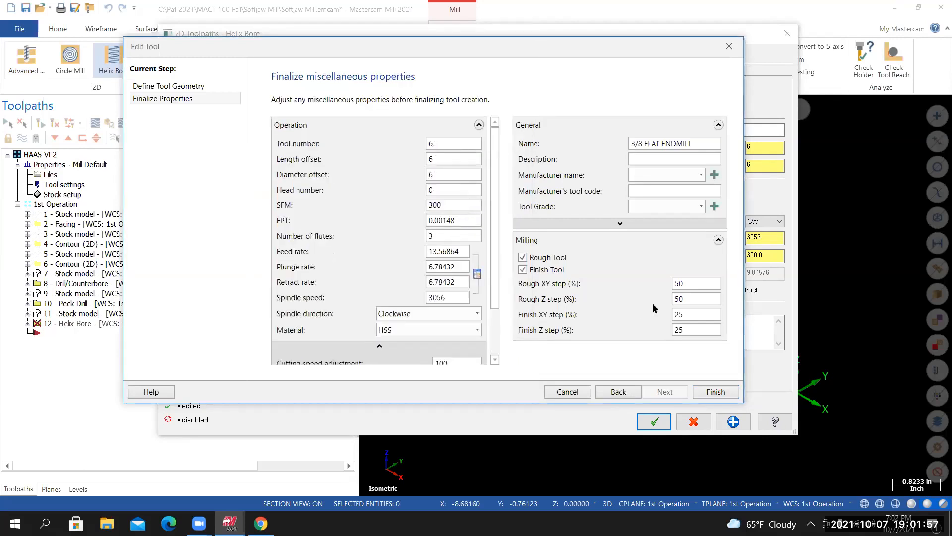
Set the 3/8 flat endmill's finish XY step to 2% and finish editing the tool
scroll(556, 307, down, 3)
scroll(544, 322, up, 3)
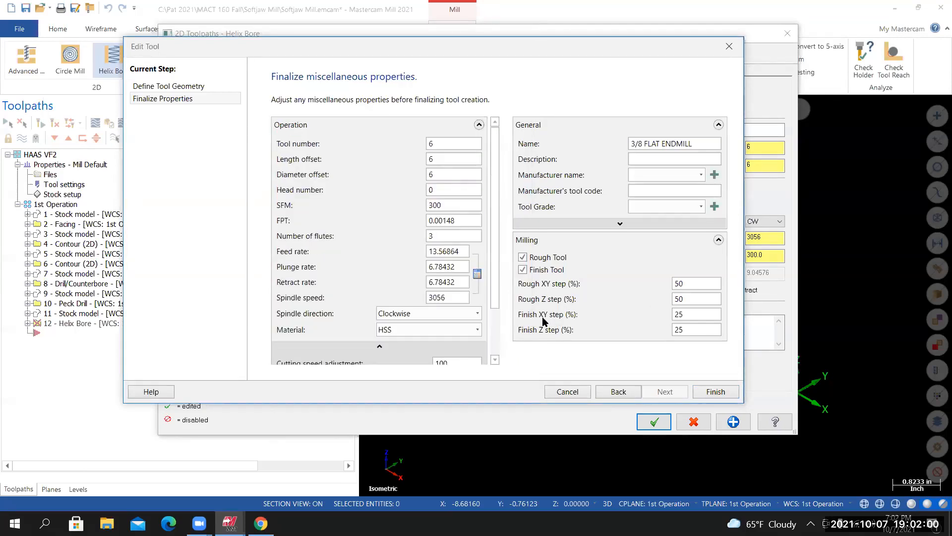
click(670, 313)
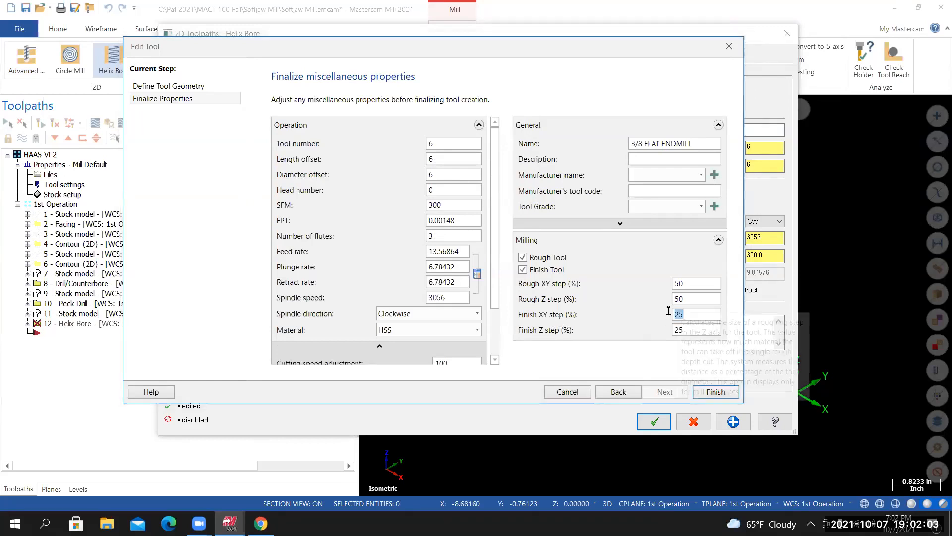
key(BackSpace)
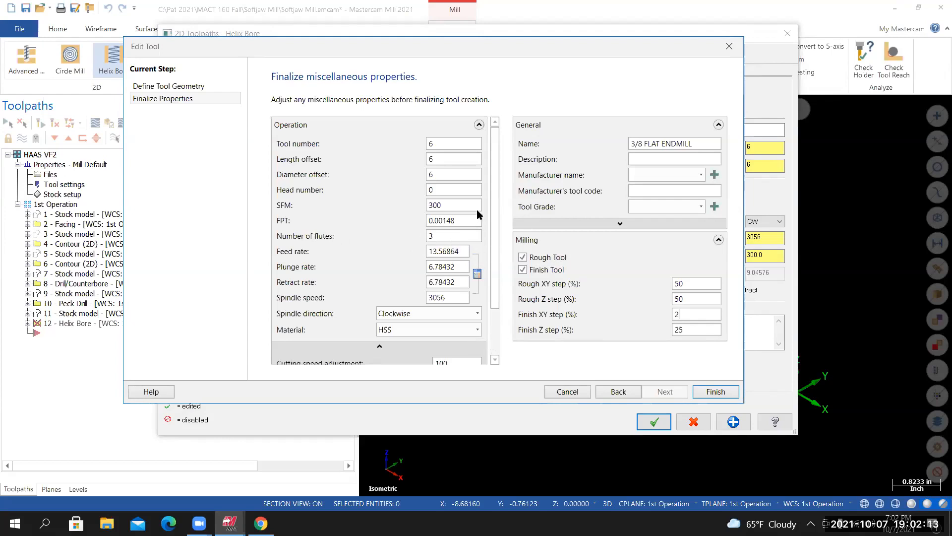
scroll(475, 340, down, 2)
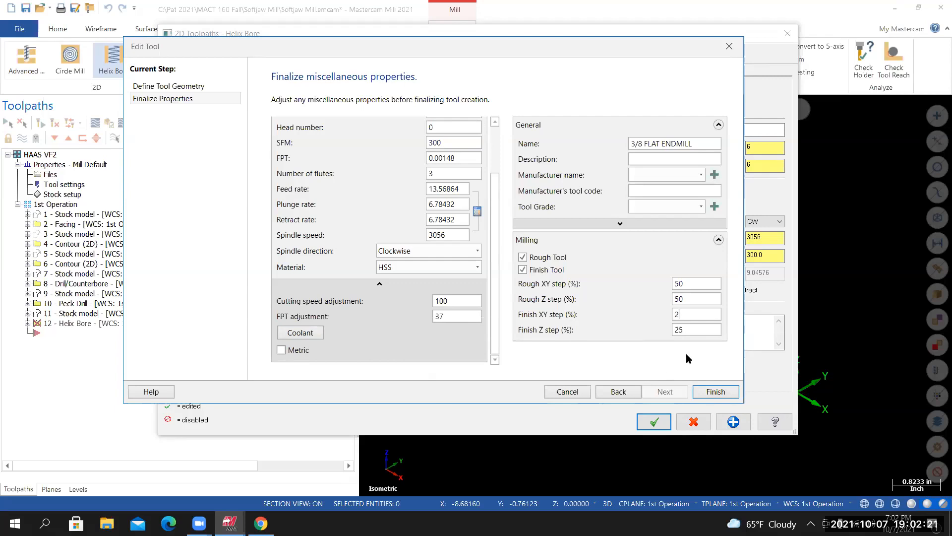
click(714, 392)
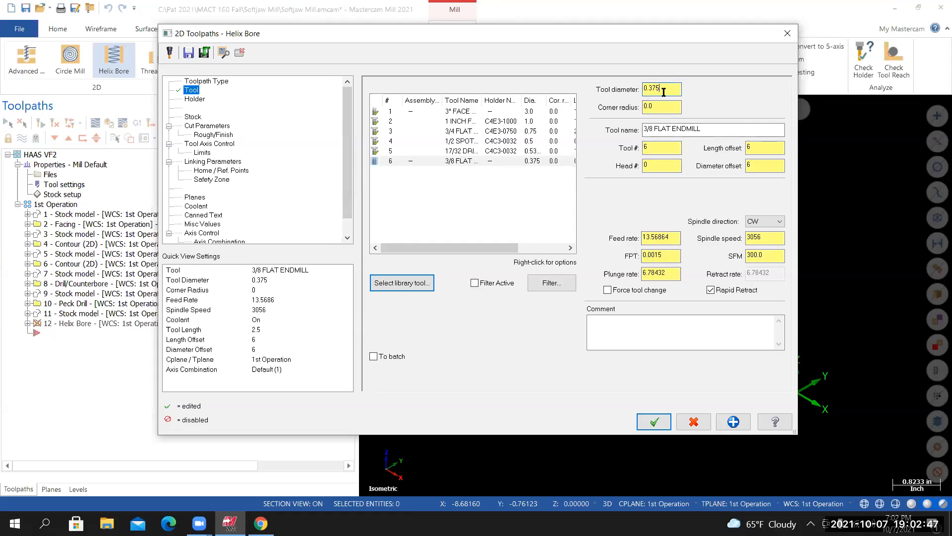
Set the helix bore's feed per tooth to .375*.01 and its plunge rate to 34.38/2
double_click(655, 255)
text(.375*.01)
key(Return)
click(644, 274)
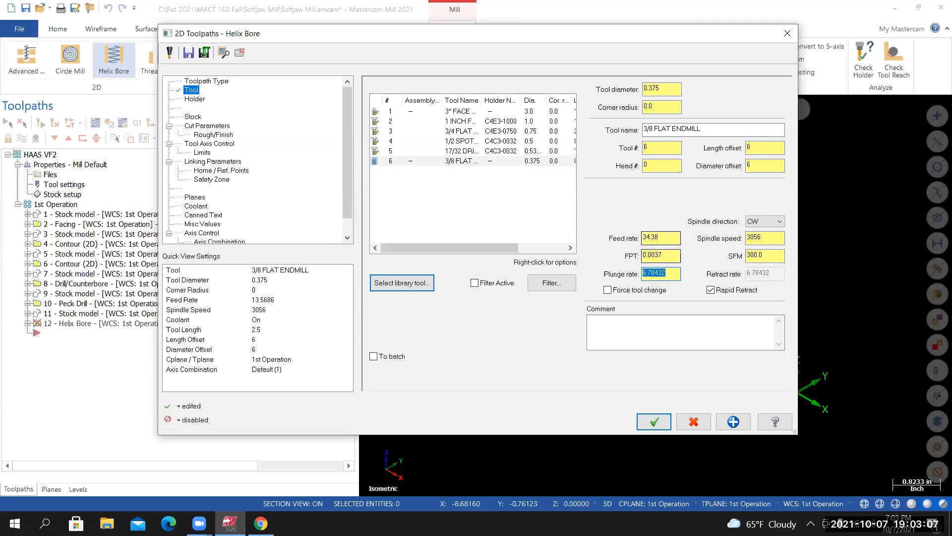
text(34.38/2)
key(Return)
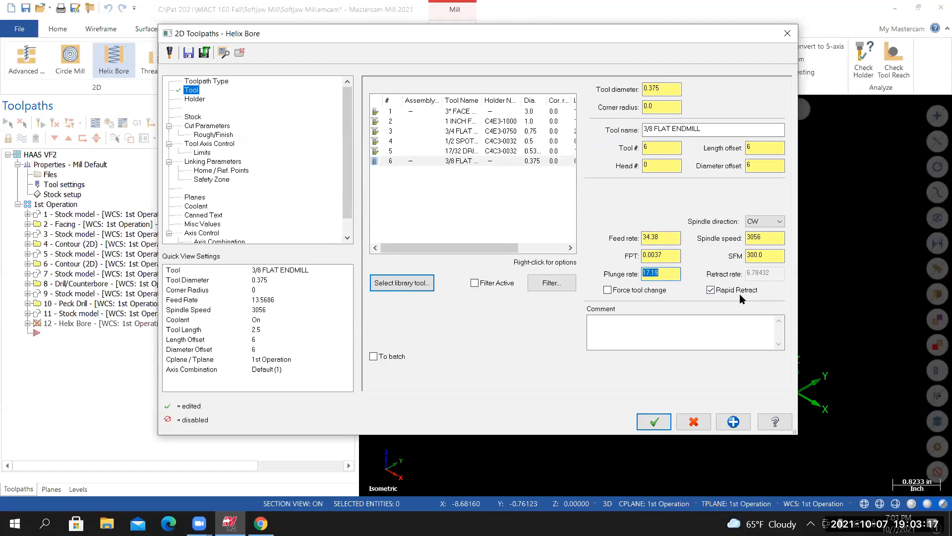
Copy the tool name into the helix bore's comment and extend it to "3/8 FLAT ENDMILL, MACHINE COUNTERBORES"
click(611, 319)
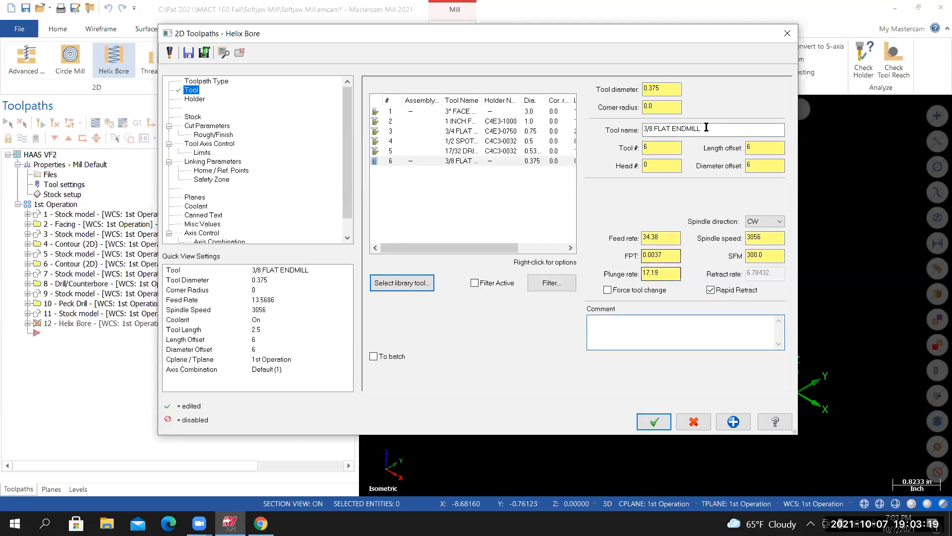
click(664, 129)
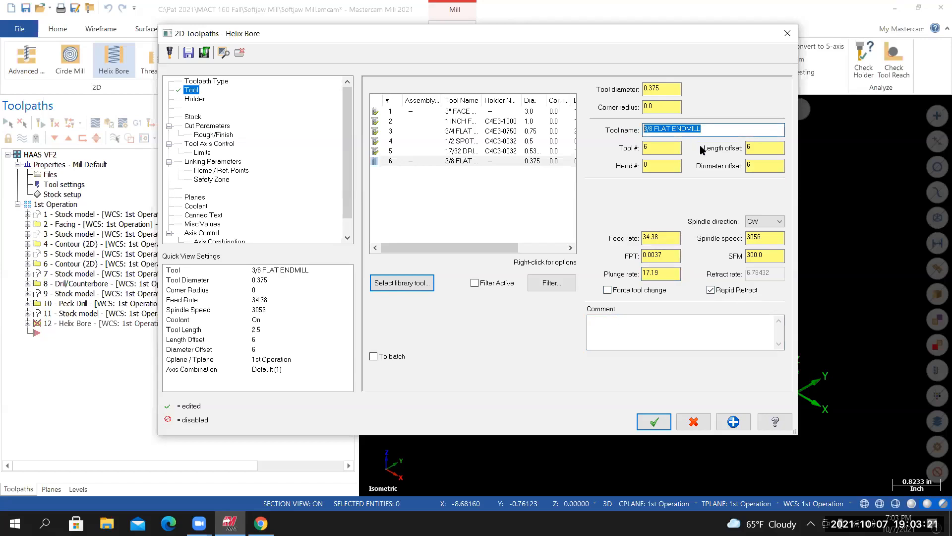
right_click(664, 129)
click(692, 164)
click(606, 323)
right_click(608, 325)
click(628, 370)
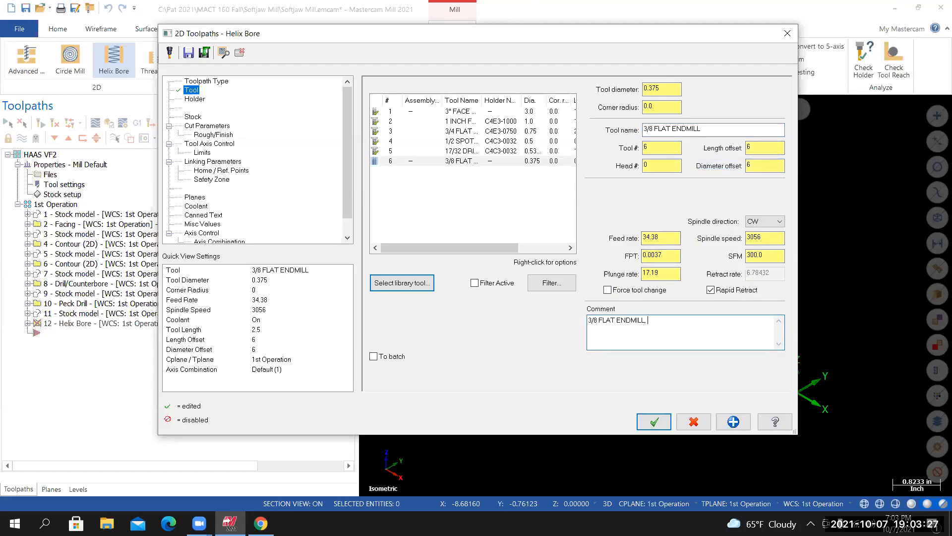
text(, MACHINE COUNTERBORES)
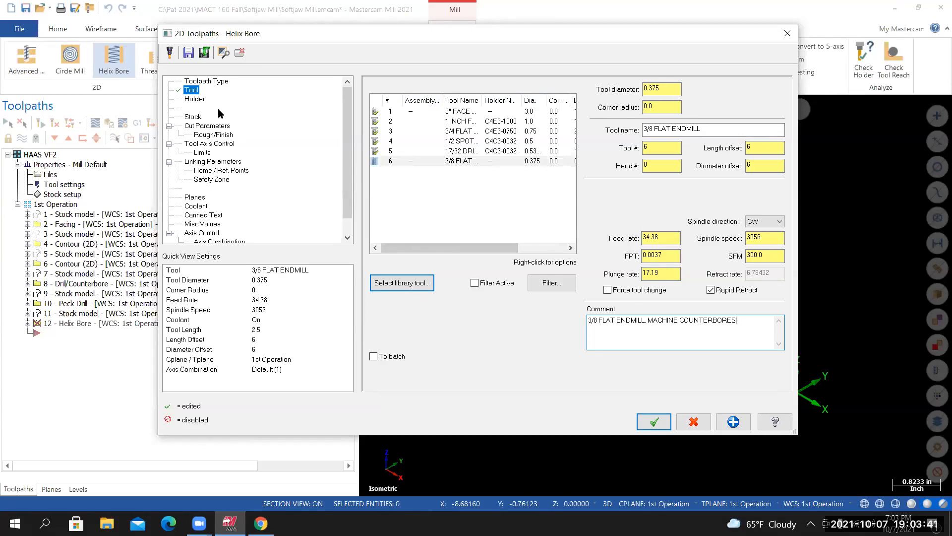
Show the helix bore's holder settings and look up tool #6's holder and projection in the course page's tool list in Chrome
click(195, 100)
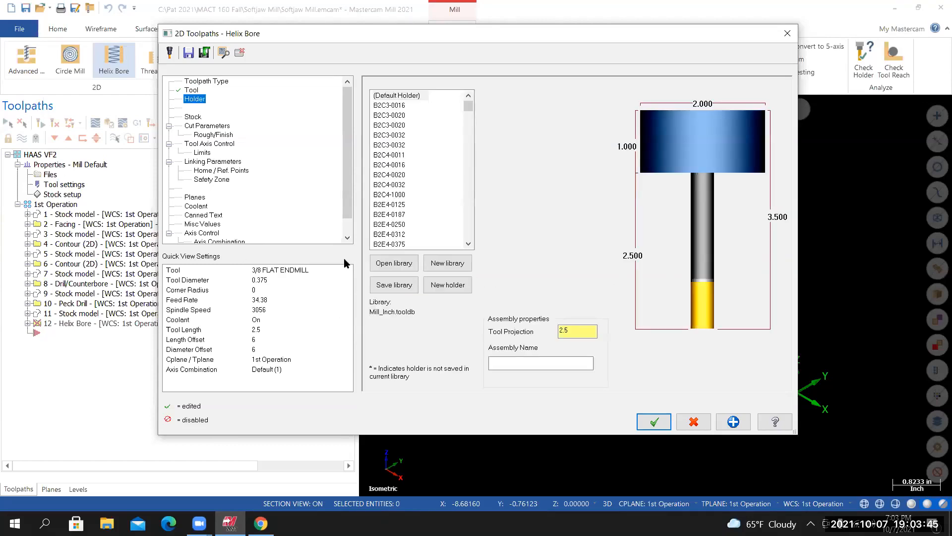
key(alt+Tab)
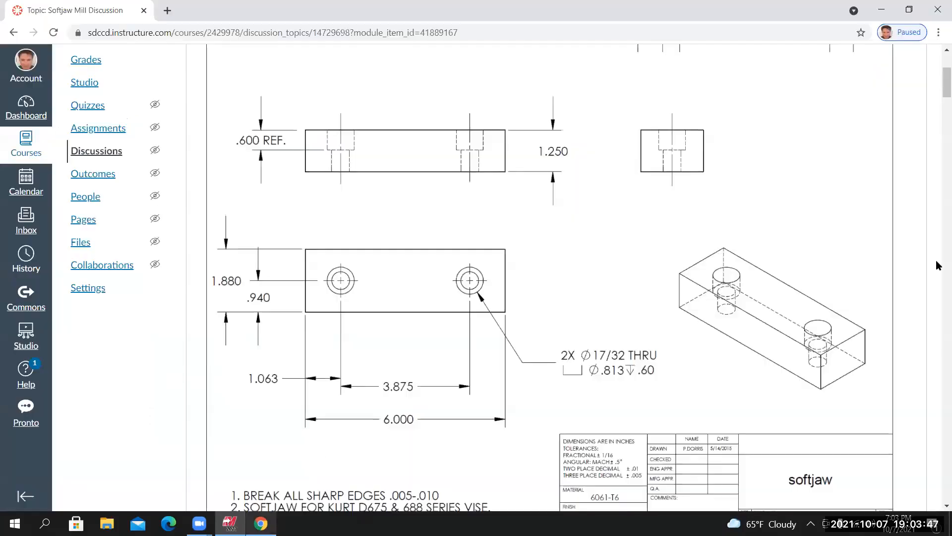
scroll(939, 266, down, 5)
scroll(938, 116, down, 4)
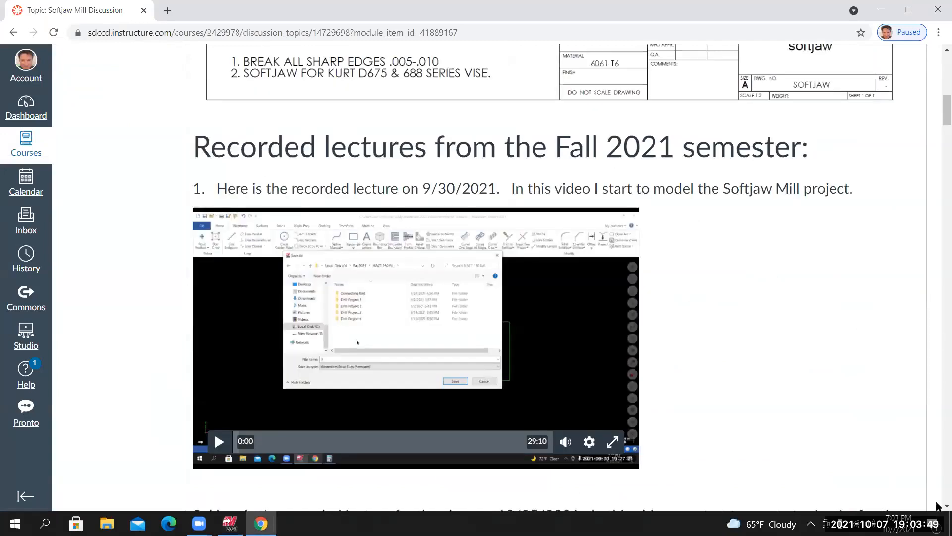
scroll(712, 346, down, 15)
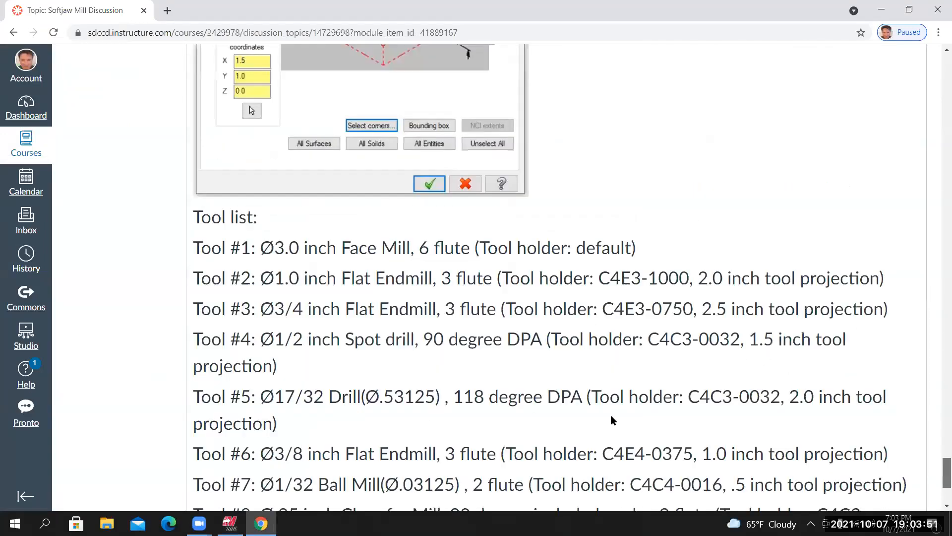
scroll(648, 397, down, 2)
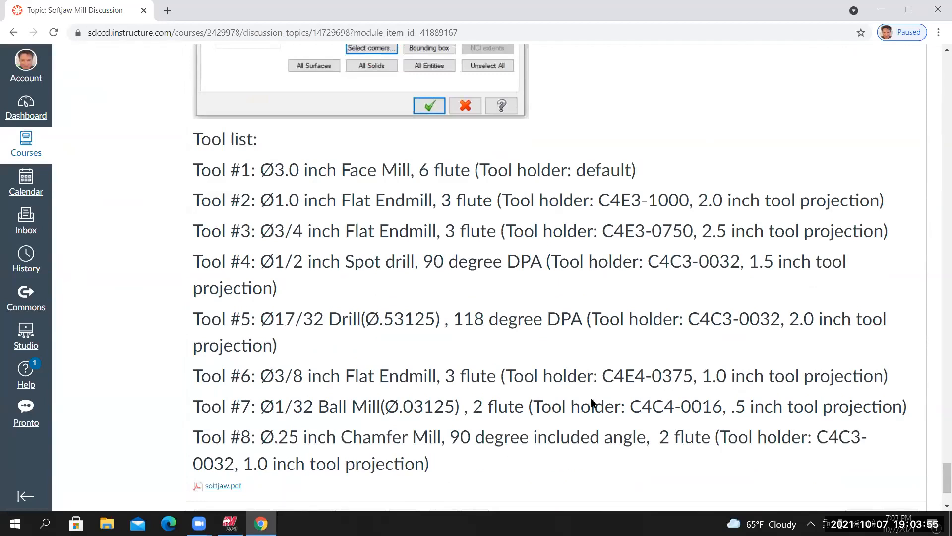
Switch back to Mastercam, load the CT40-in holder library and assign holder C4E4-0375 to the 3/8 flat endmill
click(230, 524)
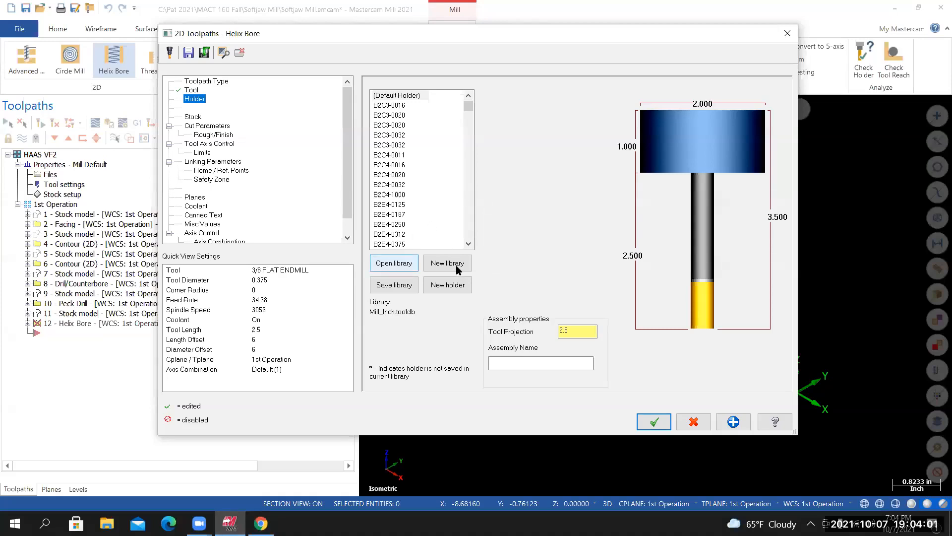
click(432, 281)
click(651, 337)
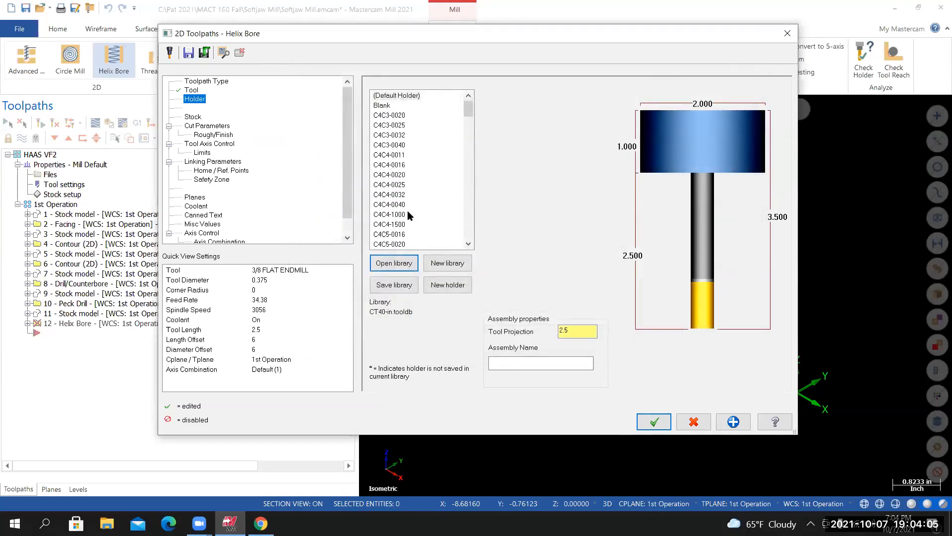
scroll(432, 163, down, 8)
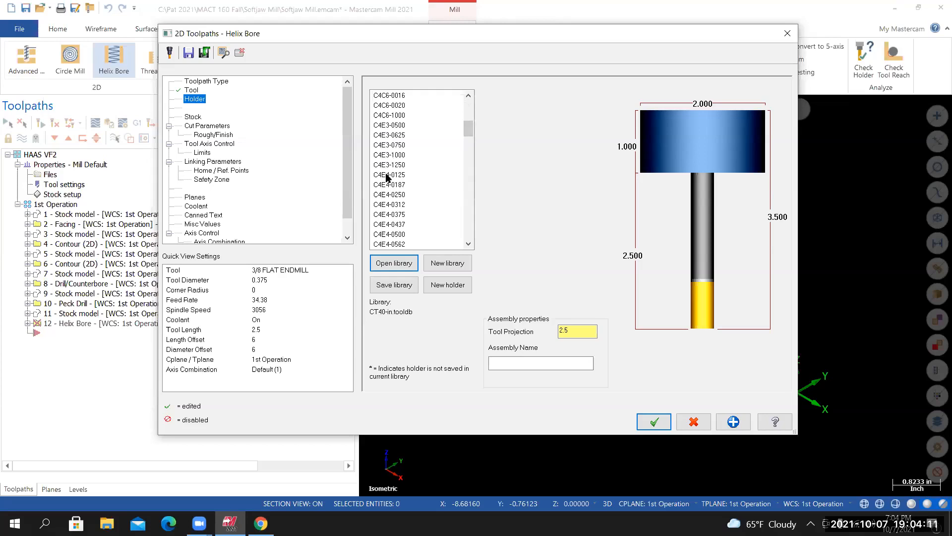
click(383, 214)
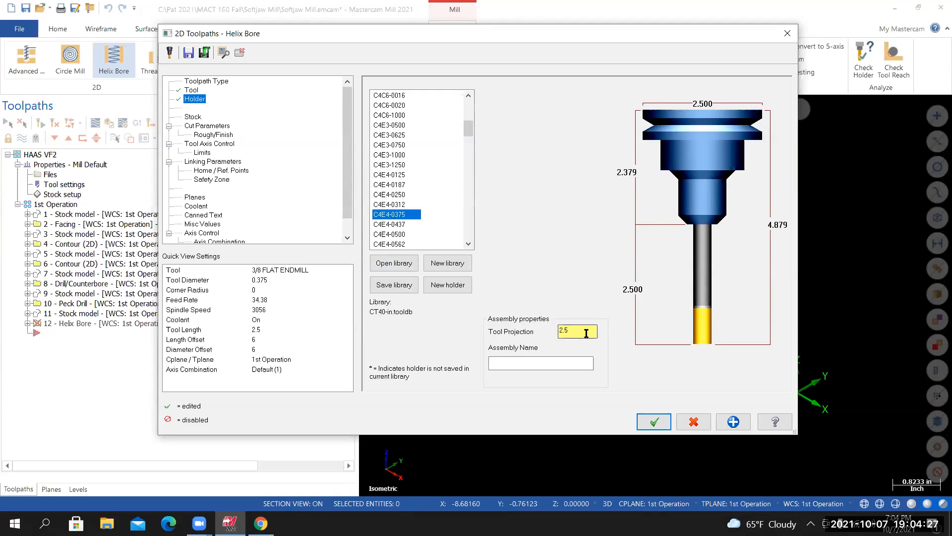
Set the 3/8 flat endmill's tool projection to 1.0 inch
drag(586, 333, 540, 324)
text(1)
key(Return)
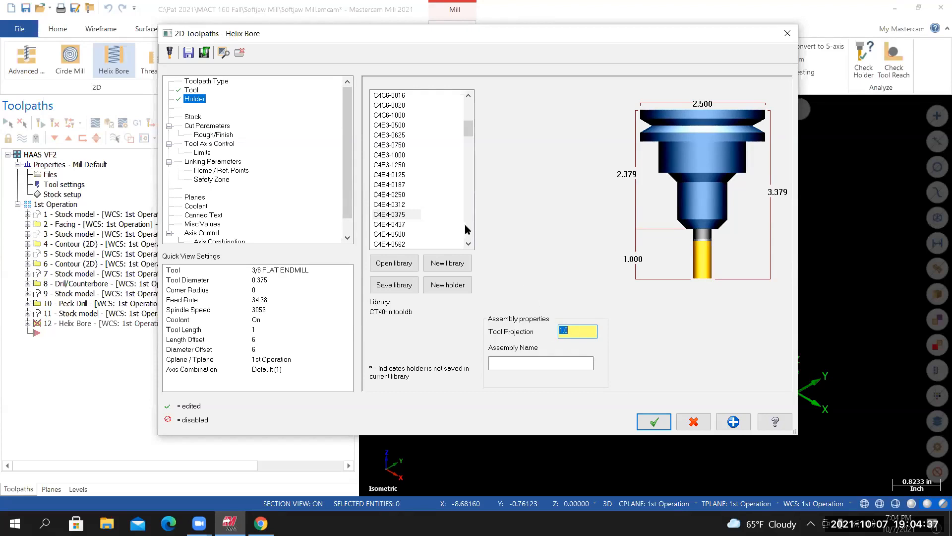
Set the compensation type to Wear in the helix bore's cut parameters
click(207, 127)
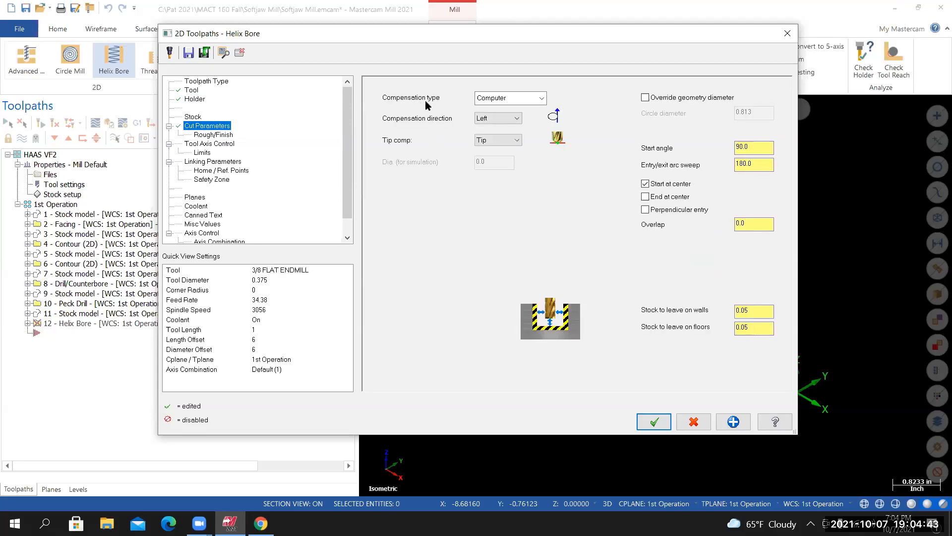
click(542, 99)
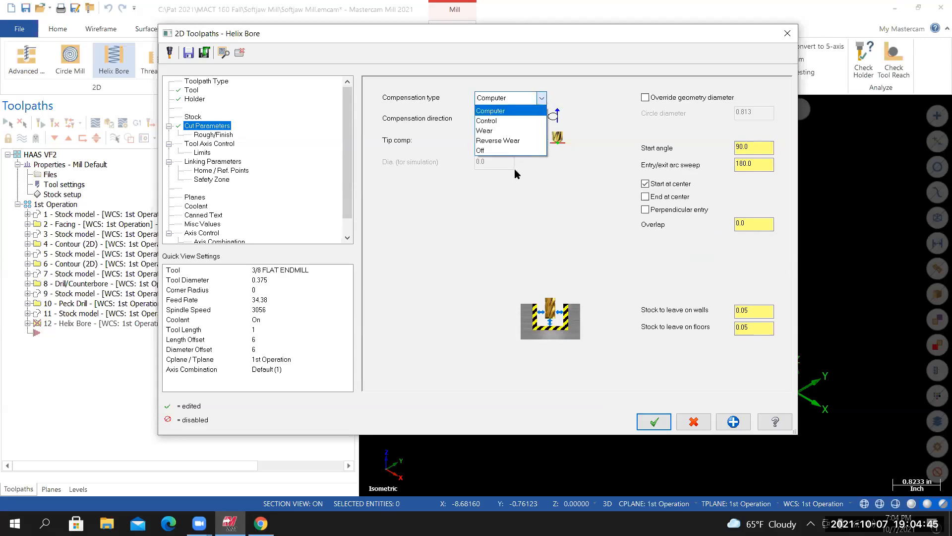
click(496, 131)
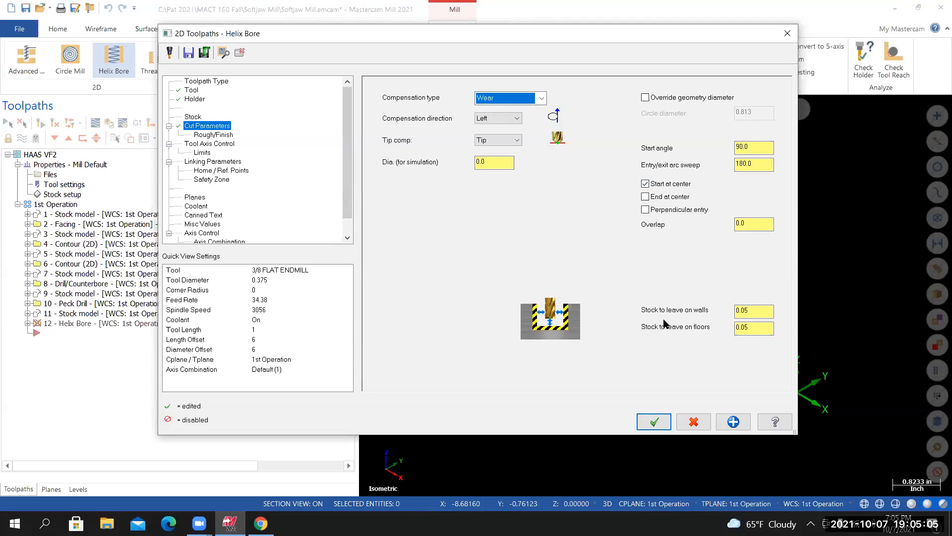
Set the helix bore's stock to leave to 0 on both the walls and the floors
drag(759, 311, 712, 312)
text(0)
key(Return)
drag(757, 327, 716, 329)
text(0)
key(Return)
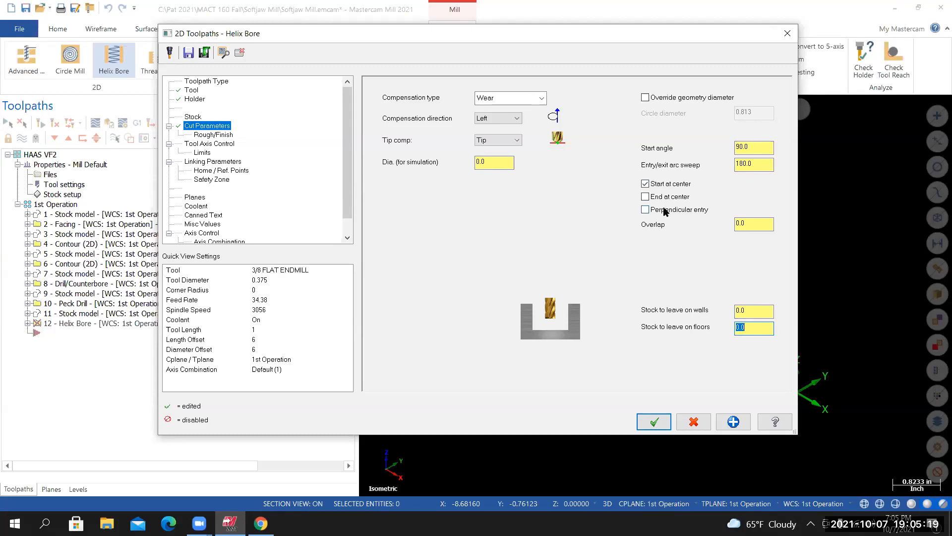
Set the roughing feedrate at final depth to 75% in the helix bore's rough/finish settings
click(214, 135)
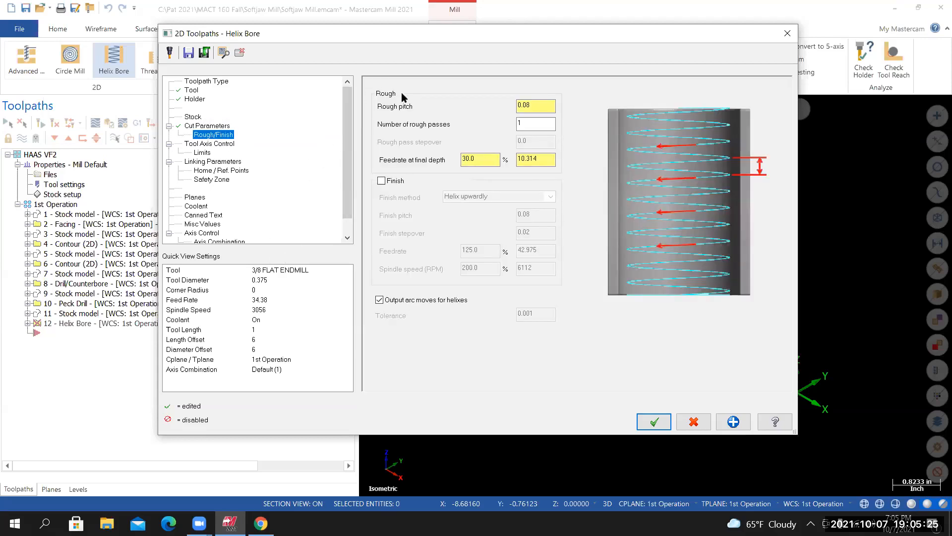
click(538, 107)
click(544, 161)
click(491, 164)
double_click(473, 164)
text(75)
key(Return)
Enable the helix bore's finish pass with the Circle finish method
click(381, 180)
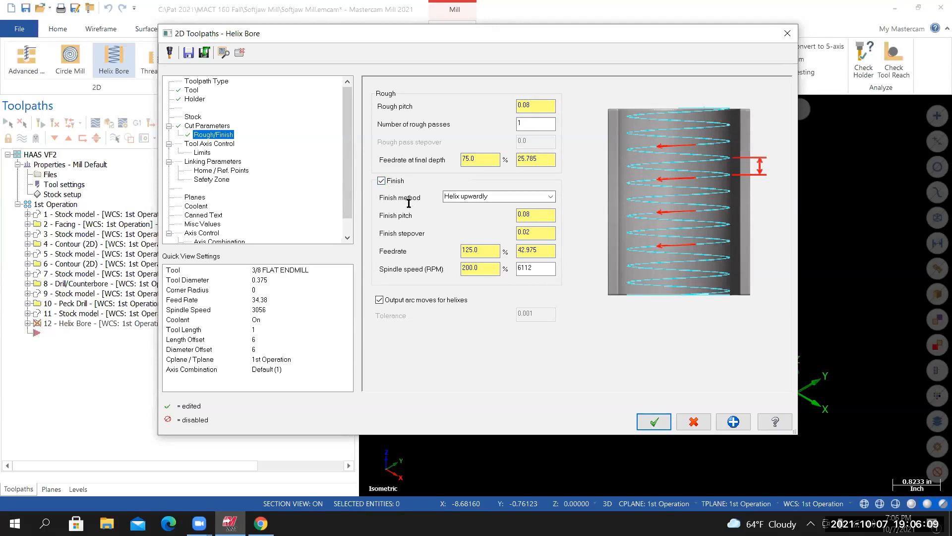
click(550, 196)
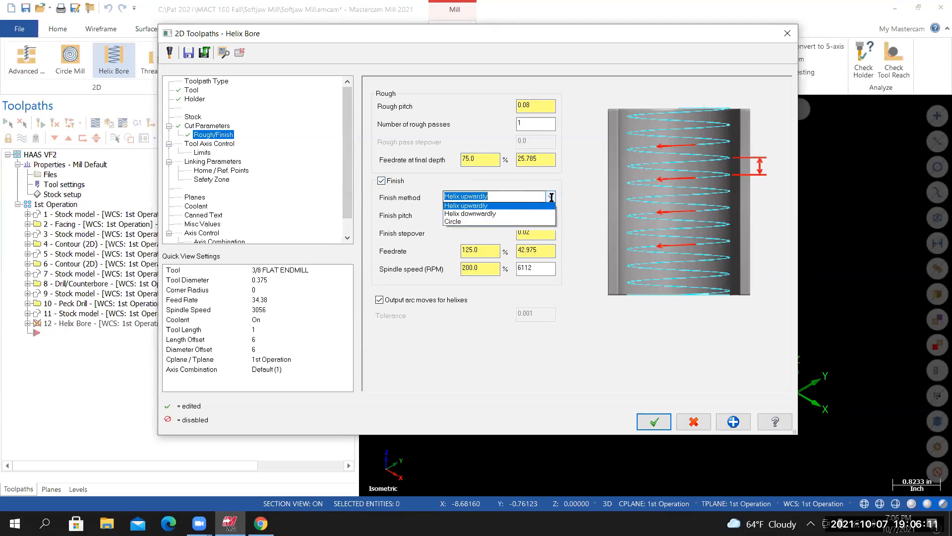
click(480, 223)
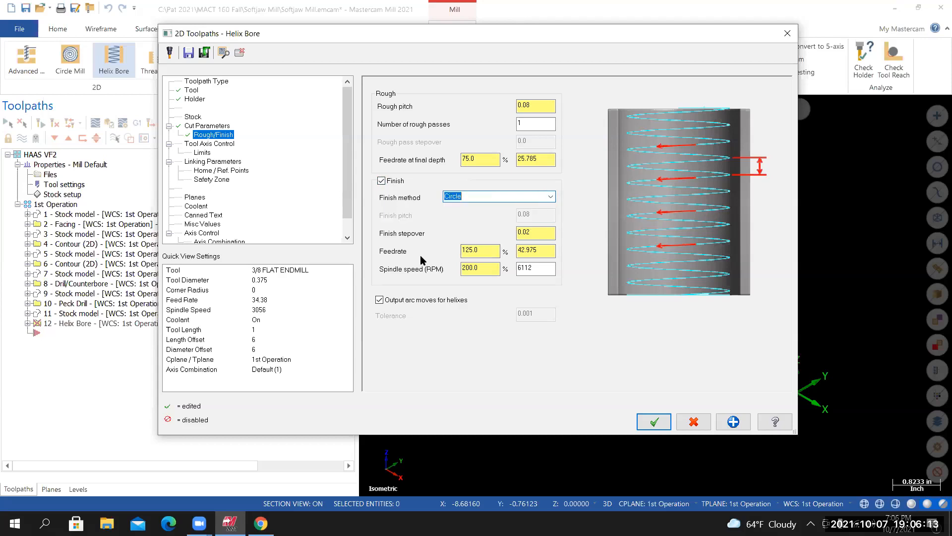
click(536, 232)
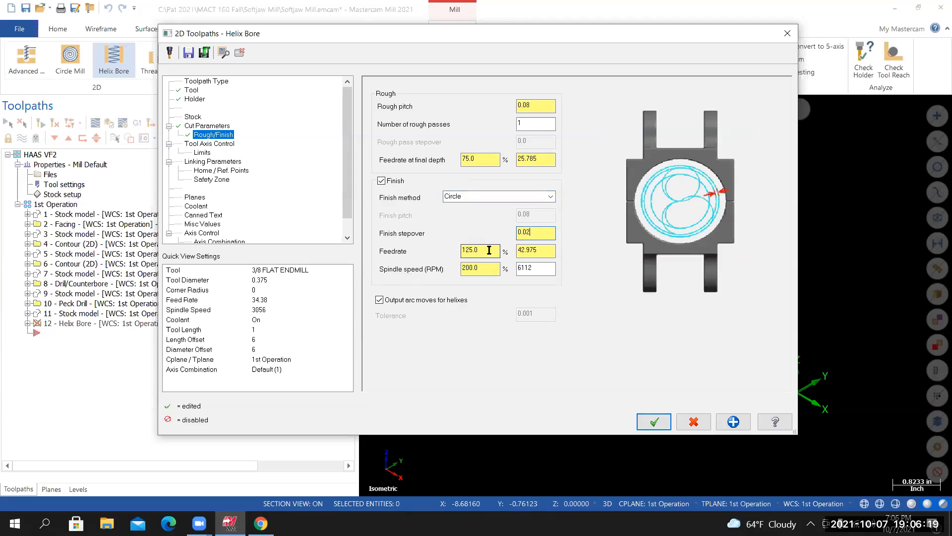
Set the finish pass feedrate and spindle speed both to 100%
drag(487, 253, 440, 278)
text(10)
key(Return)
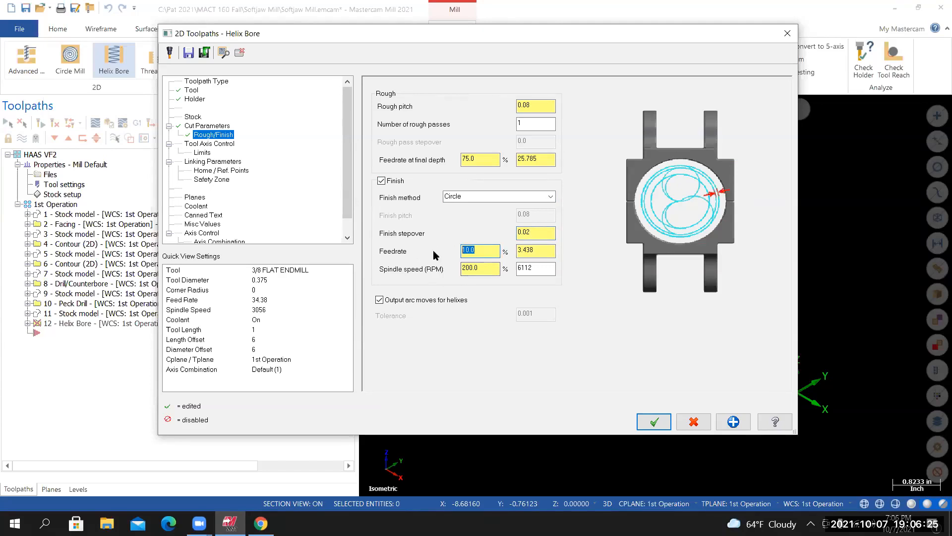
text(100)
key(Return)
key(Tab)
text(100)
key(Return)
click(550, 197)
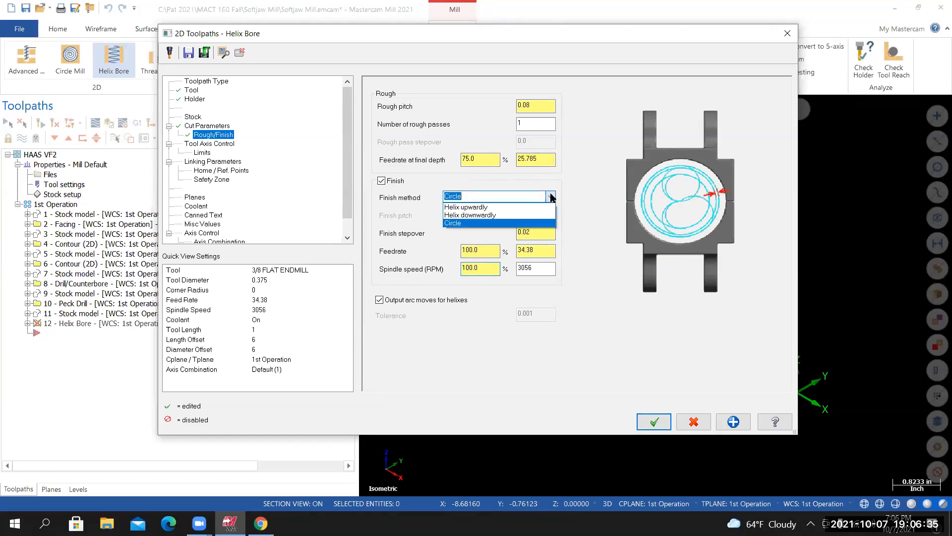
click(564, 218)
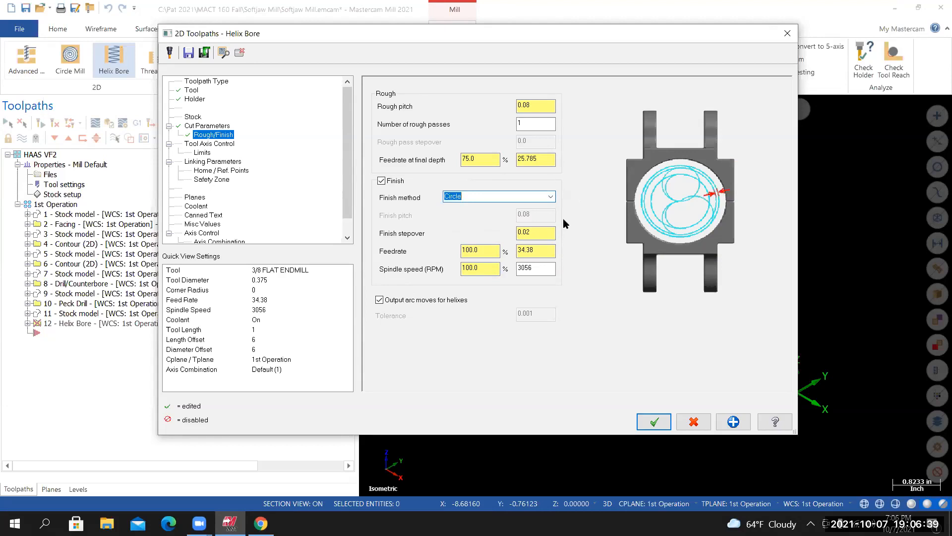
Set the helix bore's clearance to an absolute 3.5, used only at the start and end of the operation, and disable the retract height
click(217, 162)
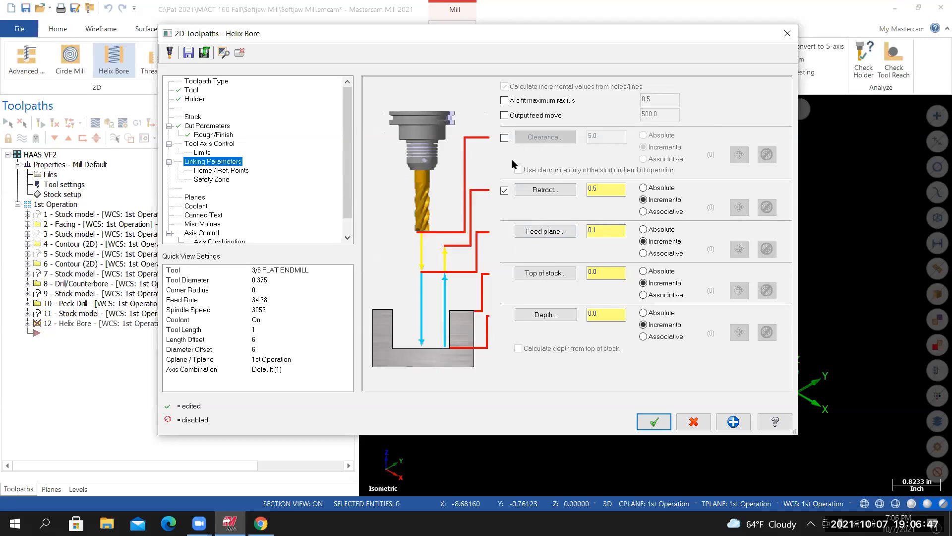
click(588, 142)
text(3.5)
click(644, 135)
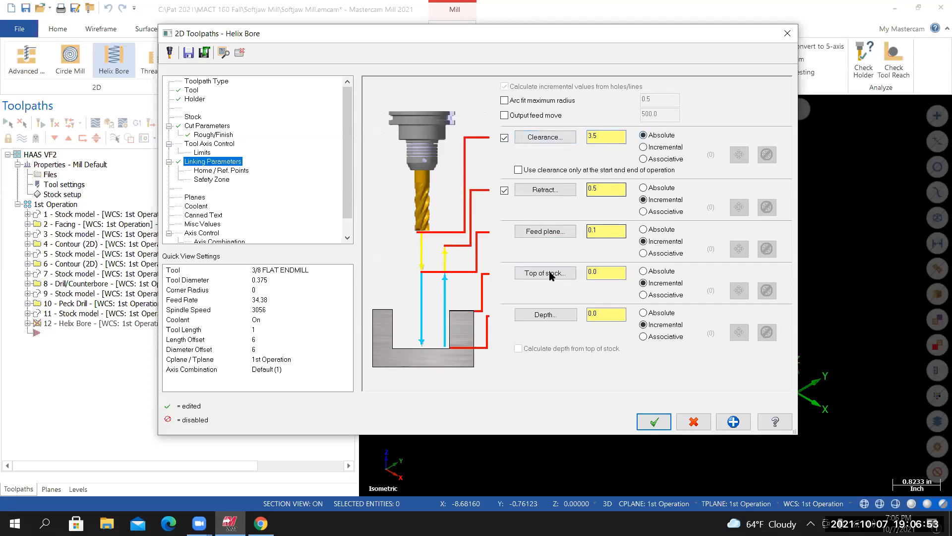
click(519, 170)
click(504, 191)
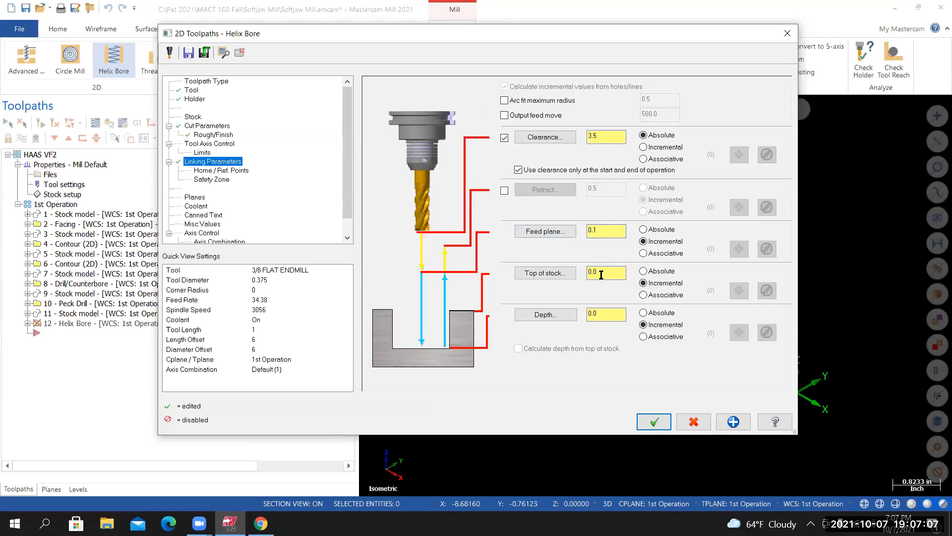
Set the top of stock to absolute, picking its 1.48 height from the counterbore's upper edge on the model
click(643, 271)
click(546, 273)
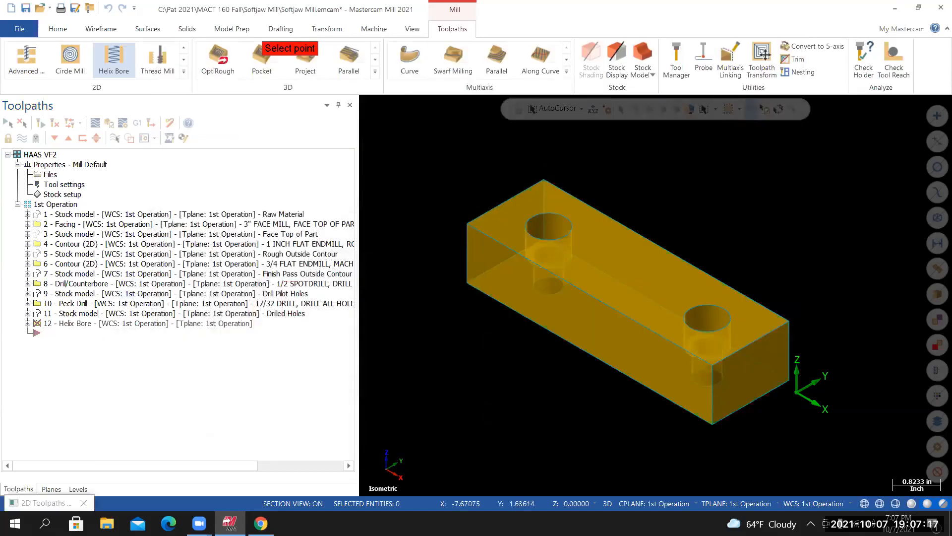
click(549, 222)
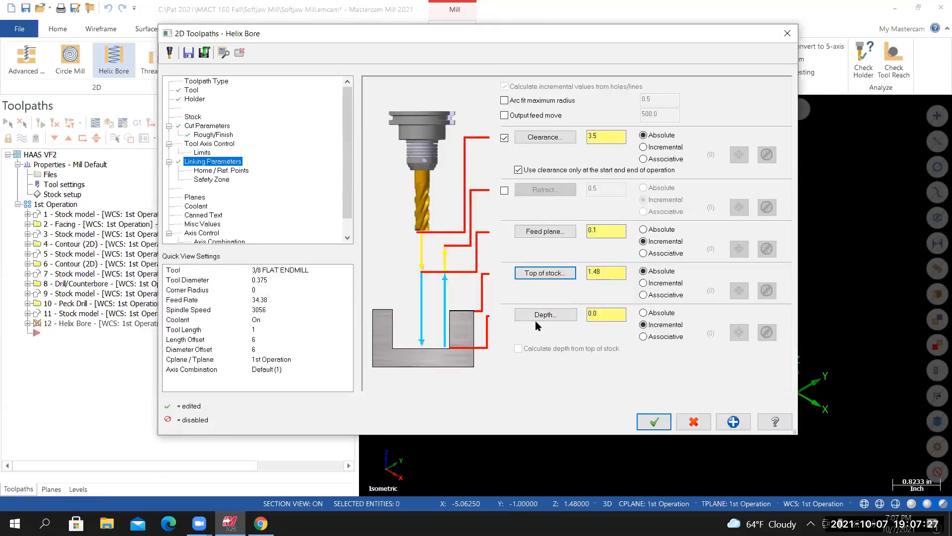
Set the depth to absolute, picking its 0.88 height from the counterbore floor, and generate the helix bore toolpath
click(643, 313)
click(560, 313)
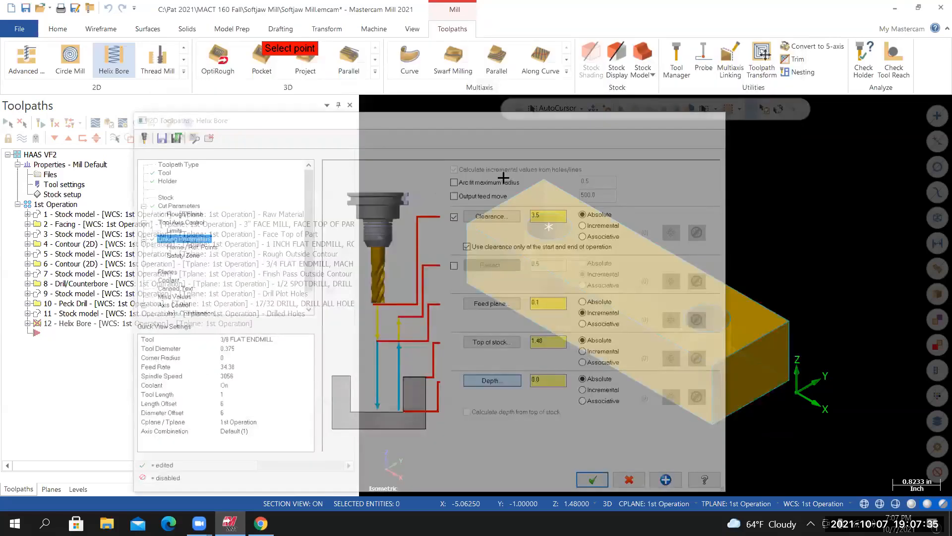
scroll(609, 245, up, 4)
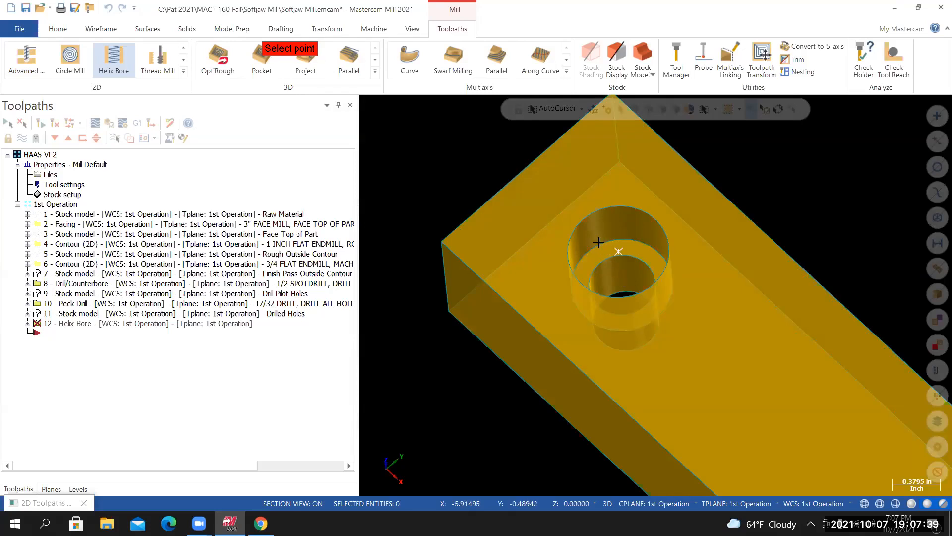
click(570, 326)
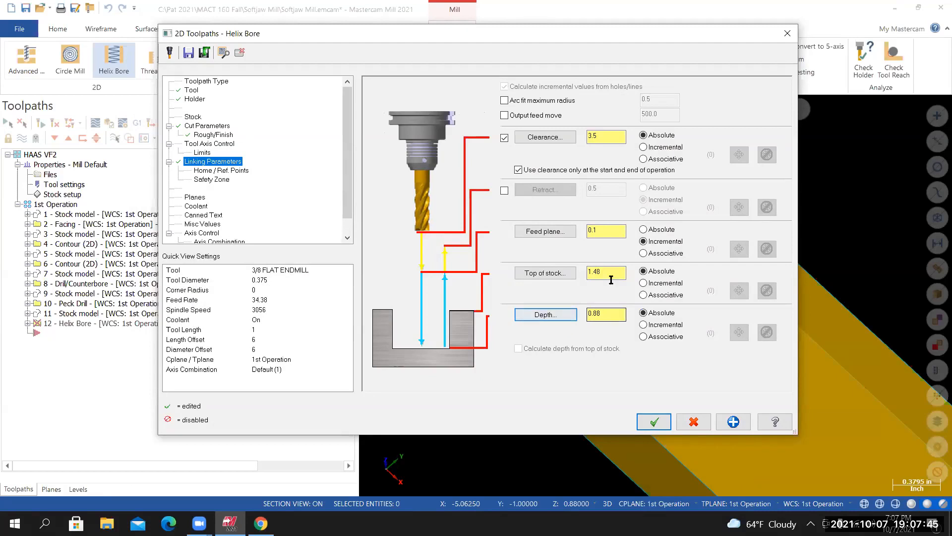
click(608, 314)
click(655, 422)
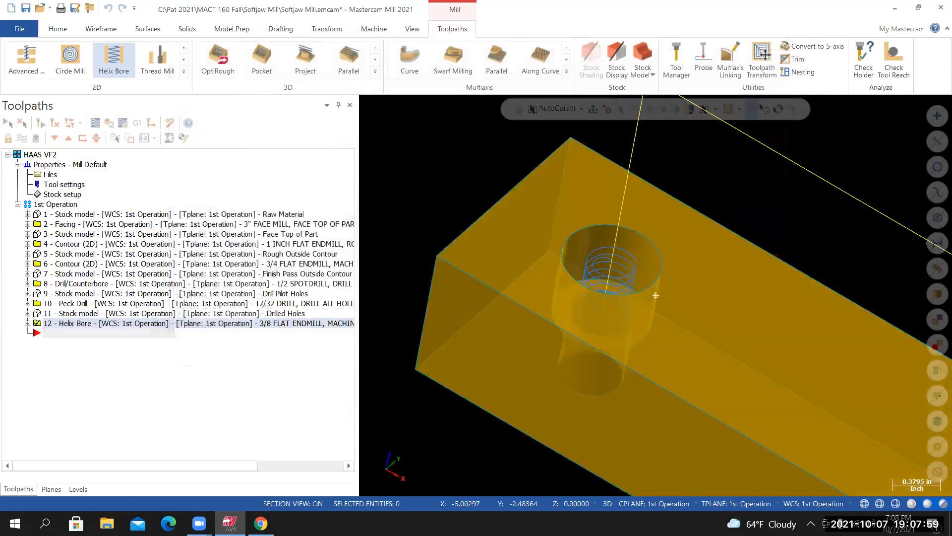
Backplot the helix bore operation to watch the tool's motion through both counterbores
middle_drag(542, 403, 566, 465)
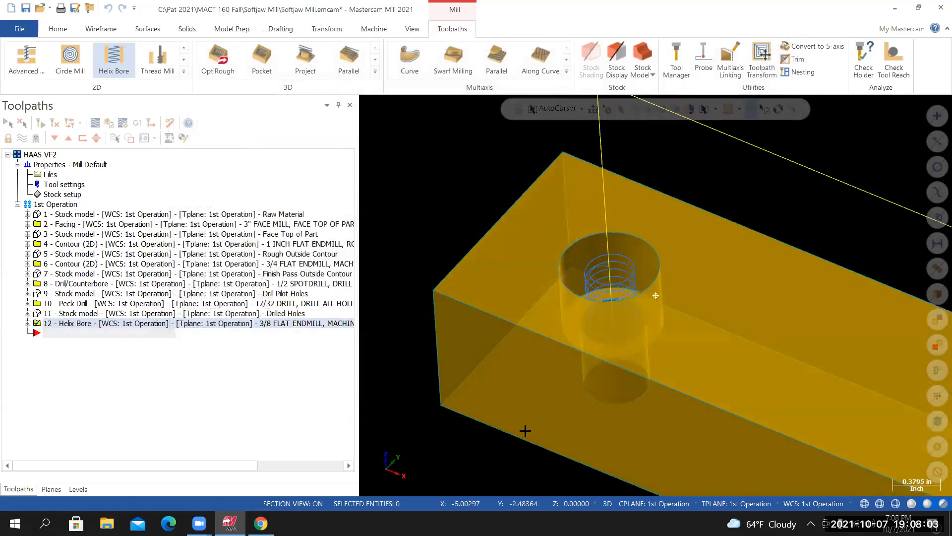
middle_drag(621, 419, 595, 307)
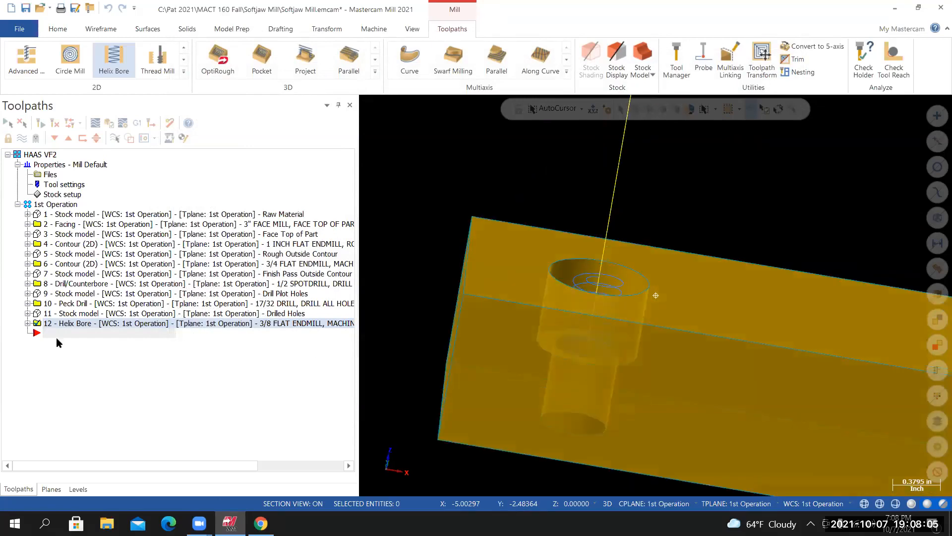
middle_drag(570, 343, 614, 350)
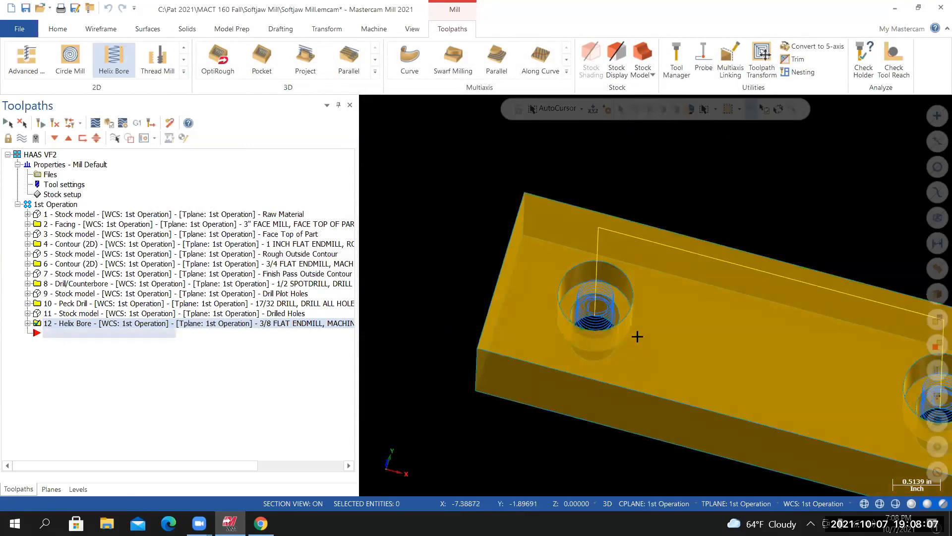
mouse_move(640, 351)
middle_down()
mouse_move(745, 281)
mouse_move(672, 341)
middle_up()
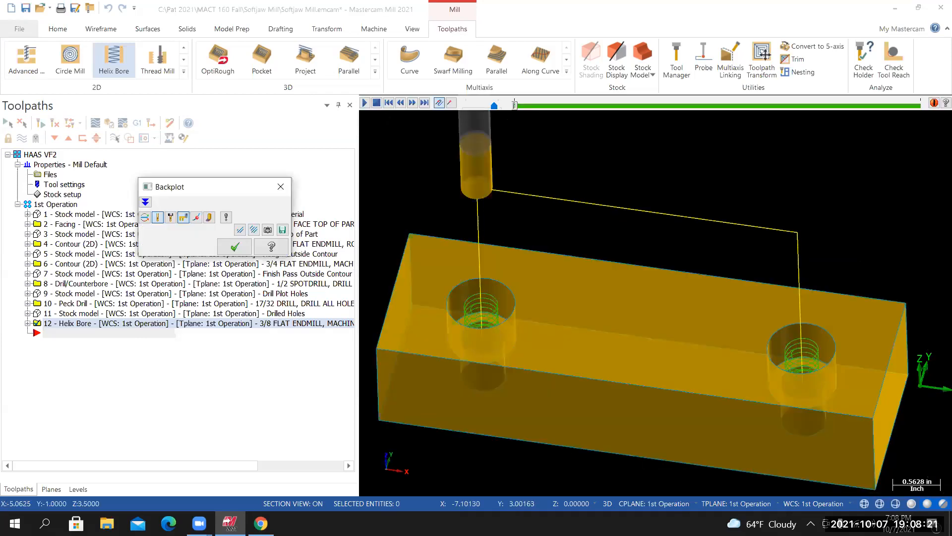
click(364, 102)
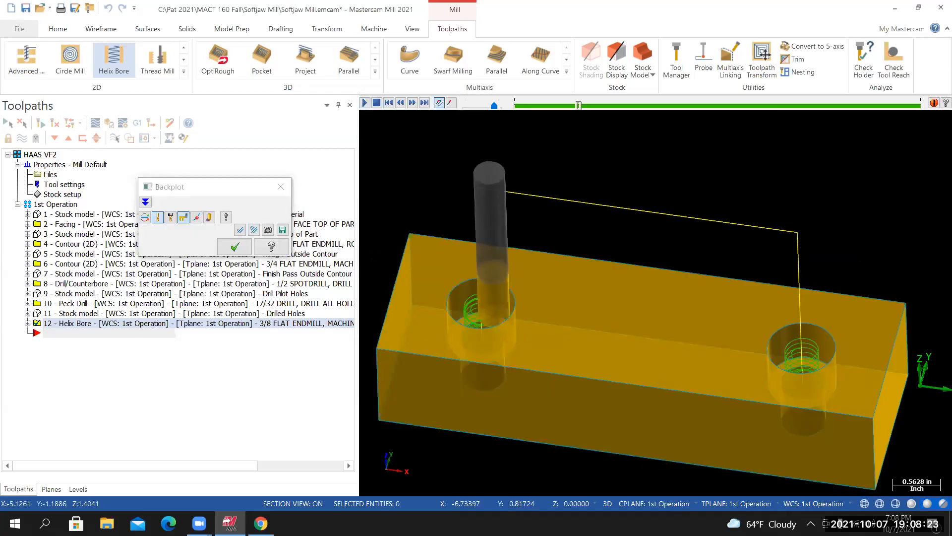
middle_drag(569, 404, 549, 440)
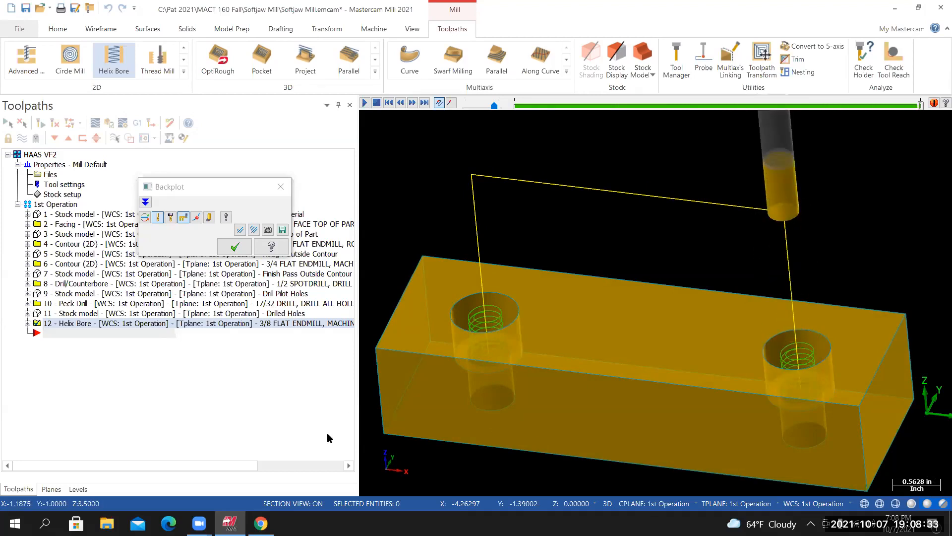
Examine the helical and circular passes inside a counterbore up close, and close the backplot
middle_drag(523, 389, 516, 376)
middle_drag(521, 359, 516, 323)
middle_drag(608, 326, 477, 306)
scroll(486, 331, up, 6)
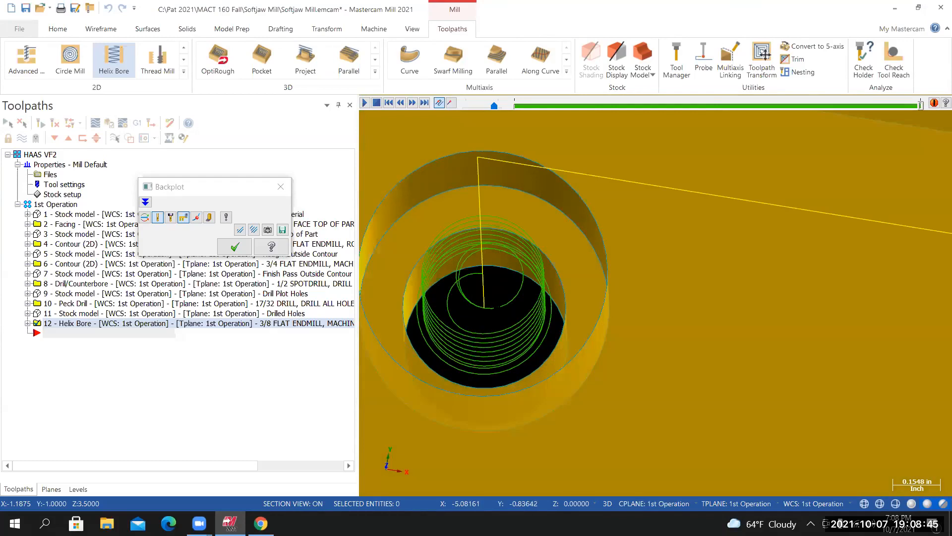
middle_drag(493, 258, 573, 297)
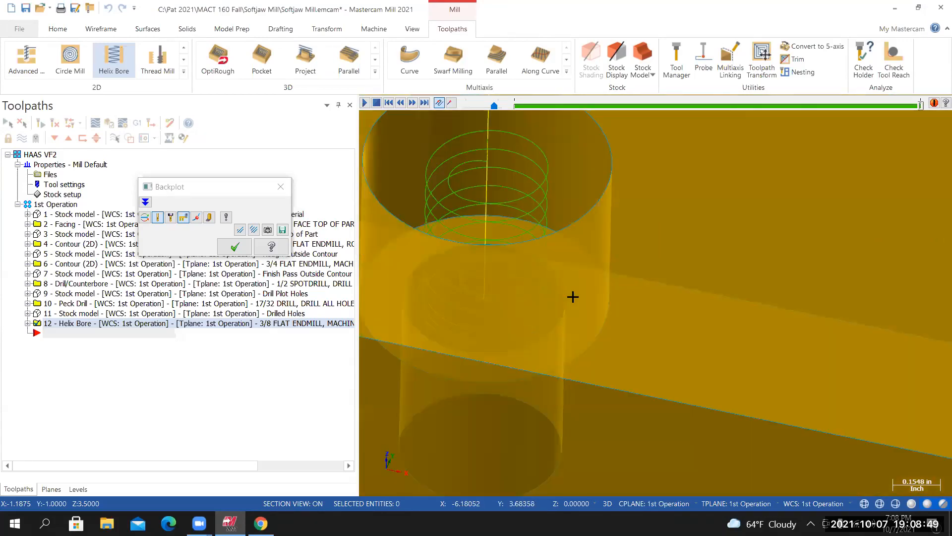
scroll(573, 297, down, 3)
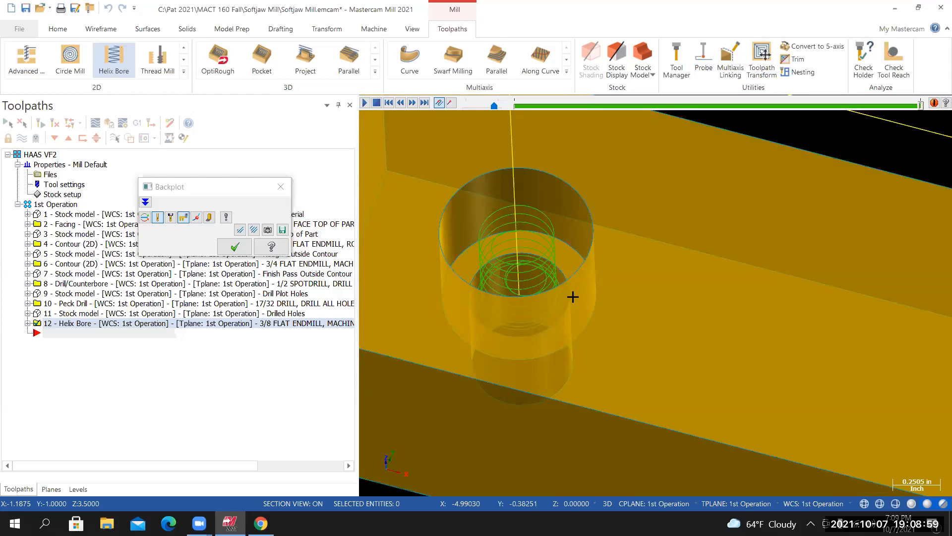
click(281, 187)
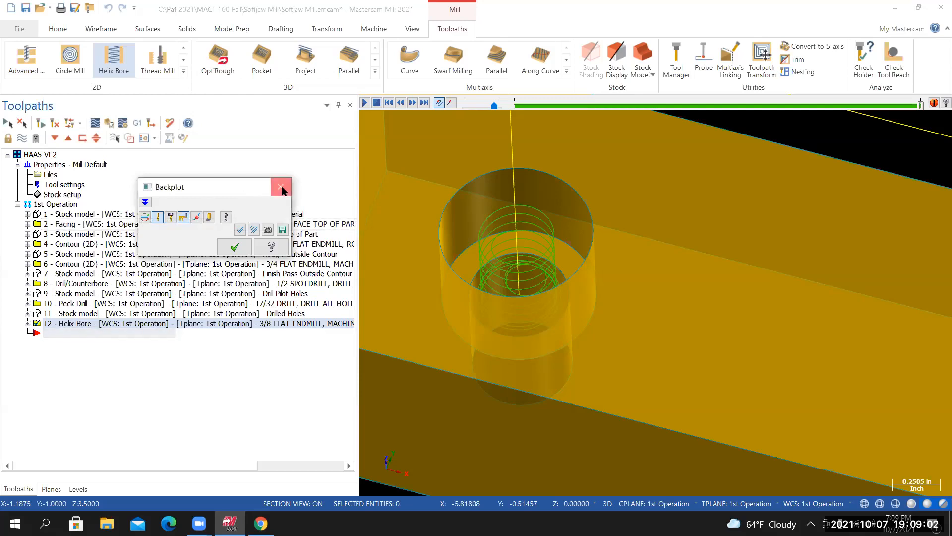
Review the helix bore's cut parameters and available finish methods, keeping Circle, and accept the parameters
click(27, 323)
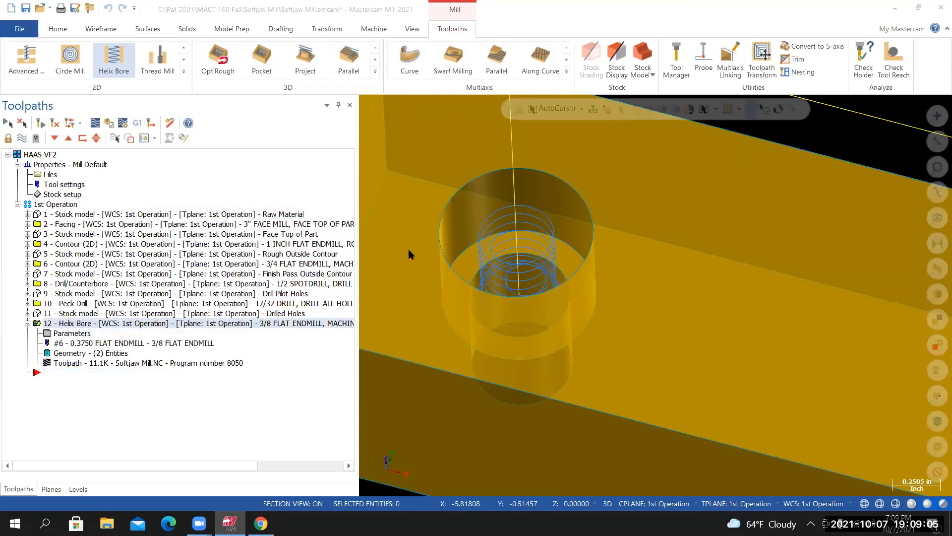
click(72, 333)
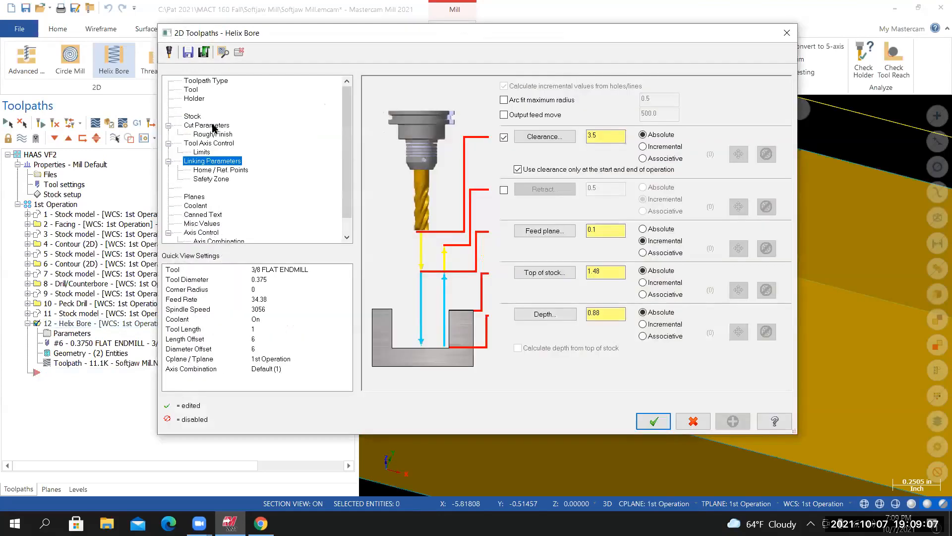
click(214, 126)
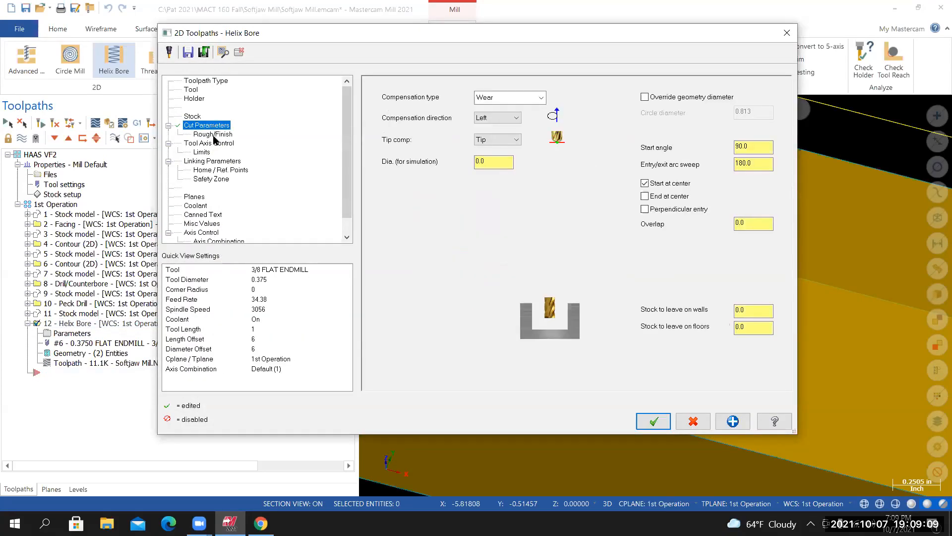
click(213, 135)
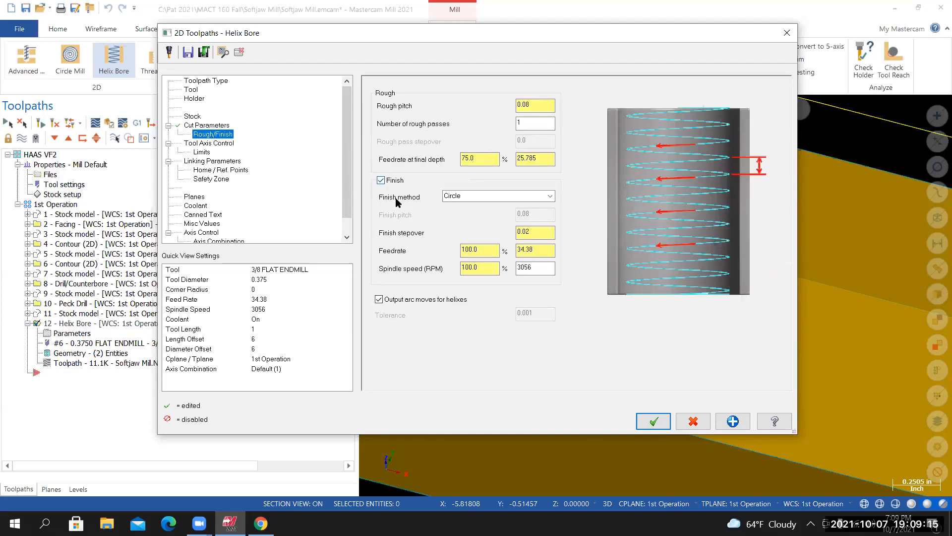
click(552, 197)
click(567, 260)
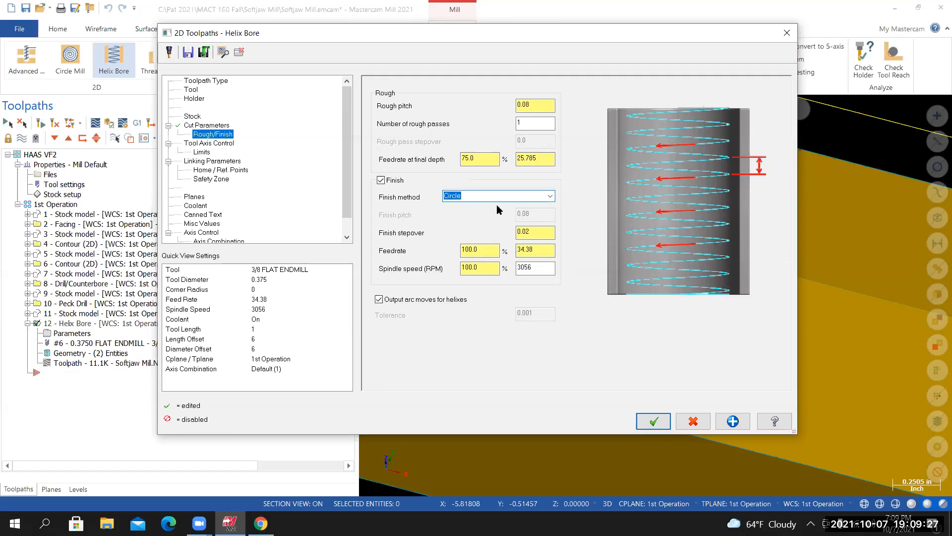
click(549, 198)
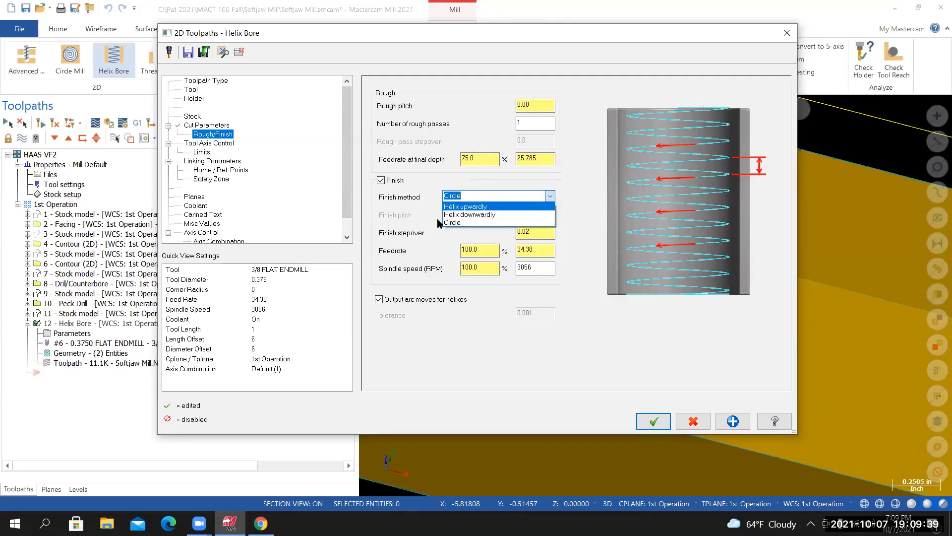
click(490, 198)
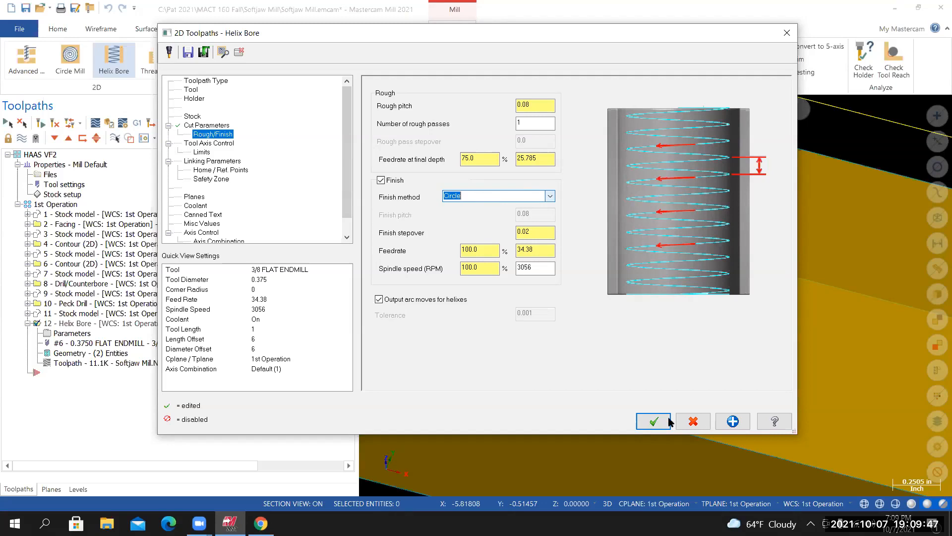
click(650, 422)
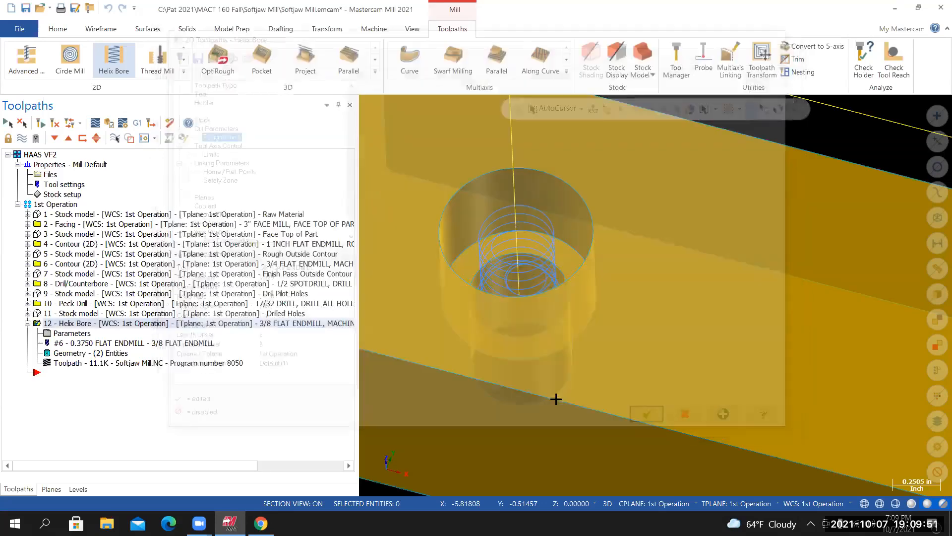
Hide the helix bore's toolpath display and collapse its entry in the operations list
scroll(770, 433, down, 3)
middle_drag(609, 386, 604, 400)
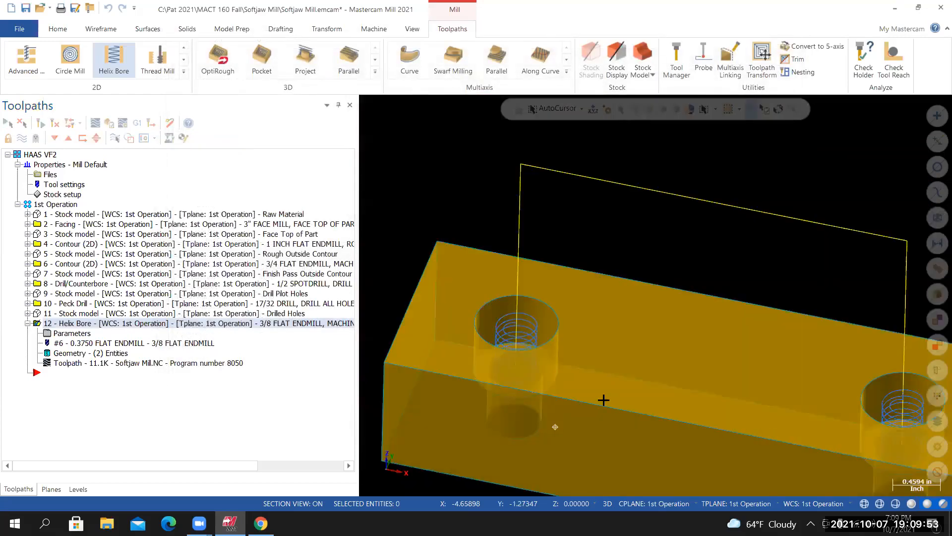
scroll(604, 400, down, 1)
scroll(604, 401, up, 2)
click(22, 138)
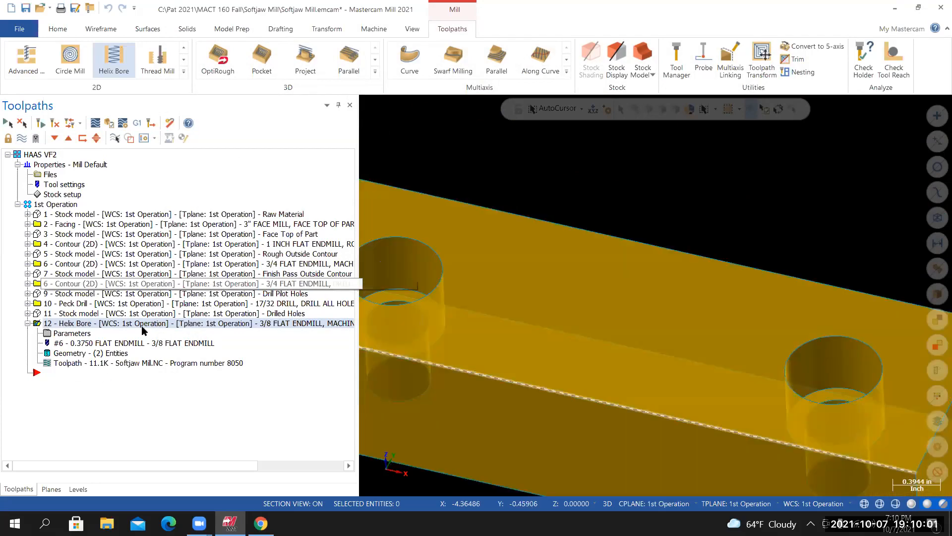
click(28, 324)
Save the Softjaw Mill file and fit the part in the isometric view
key(alt+F1)
click(22, 32)
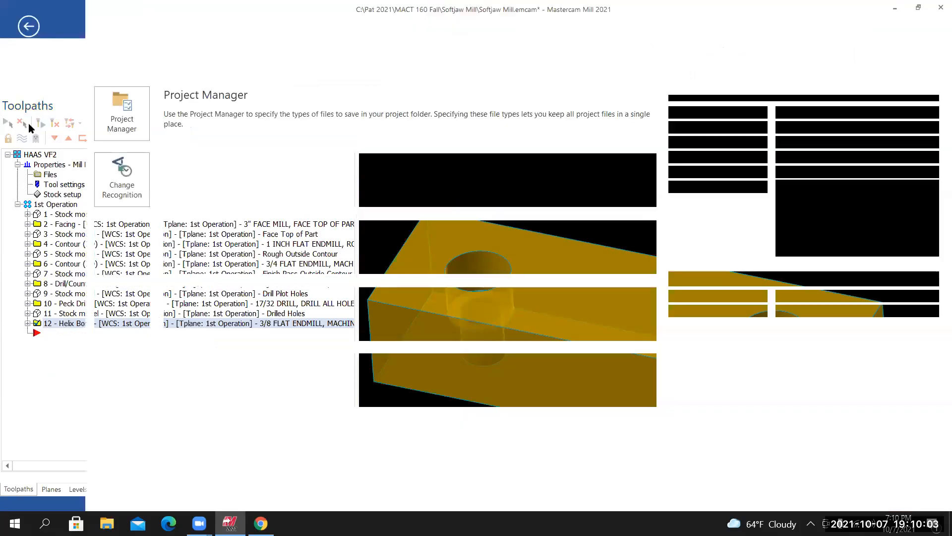
click(27, 153)
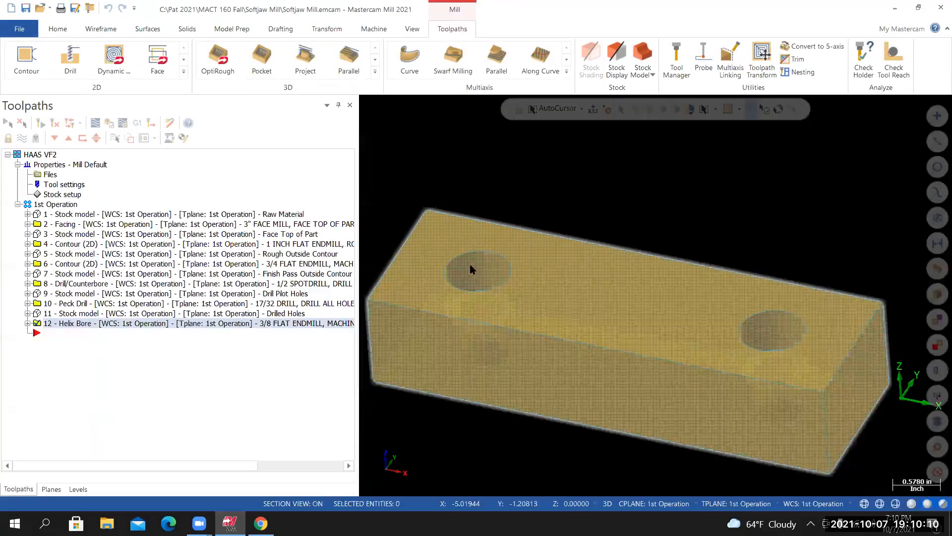
right_click(449, 166)
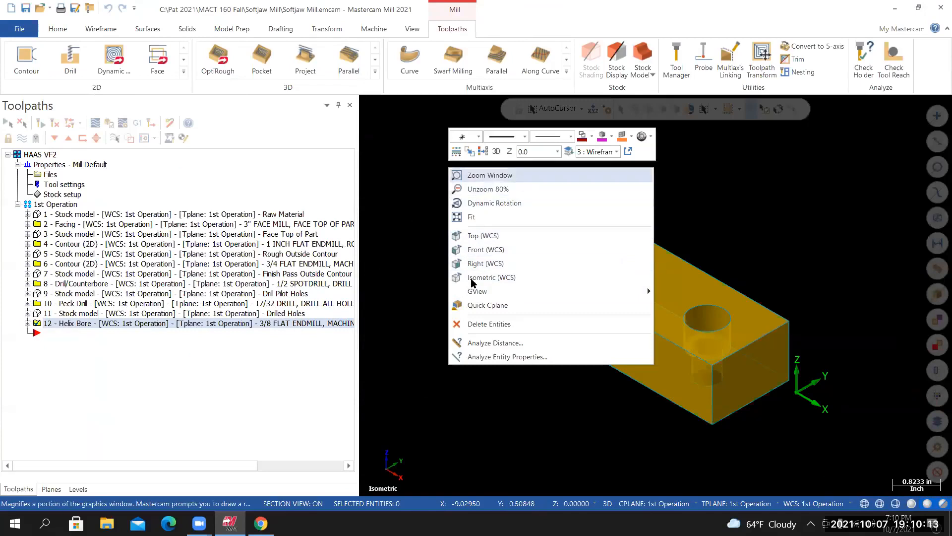
click(471, 218)
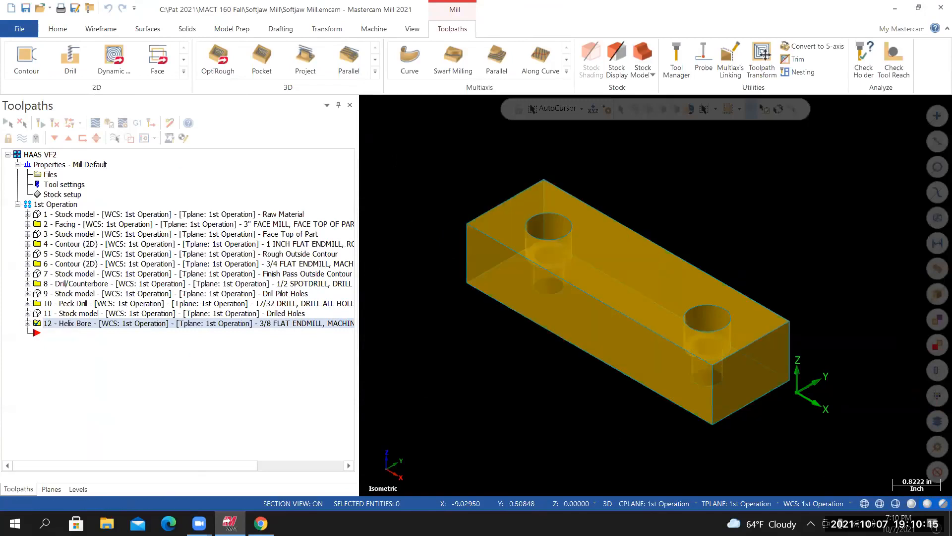
Fit the whole part in the window and save the Softjaw Mill file again
right_click(396, 153)
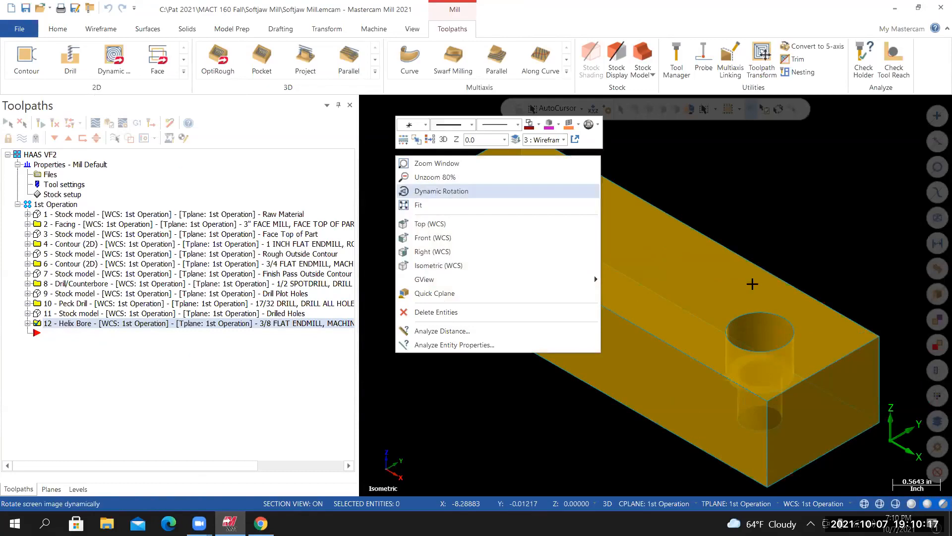
click(436, 178)
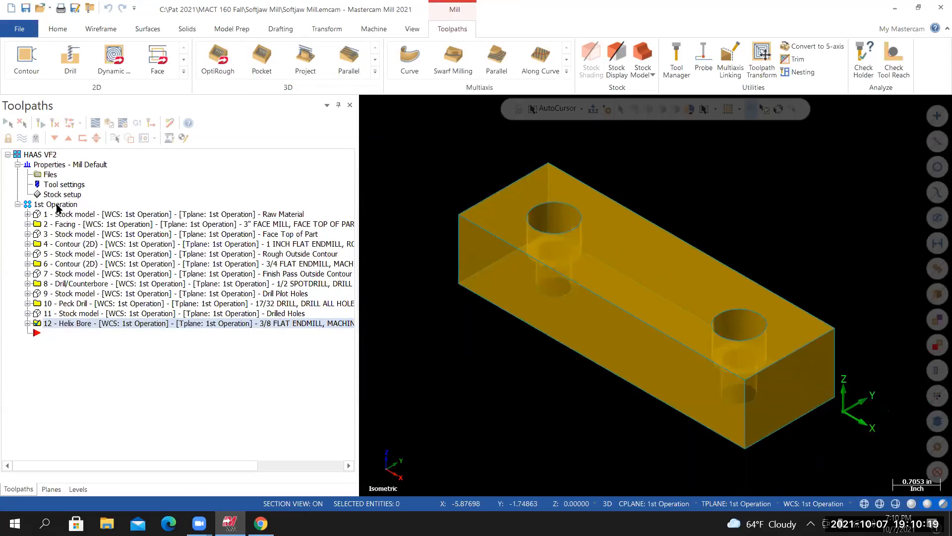
click(18, 28)
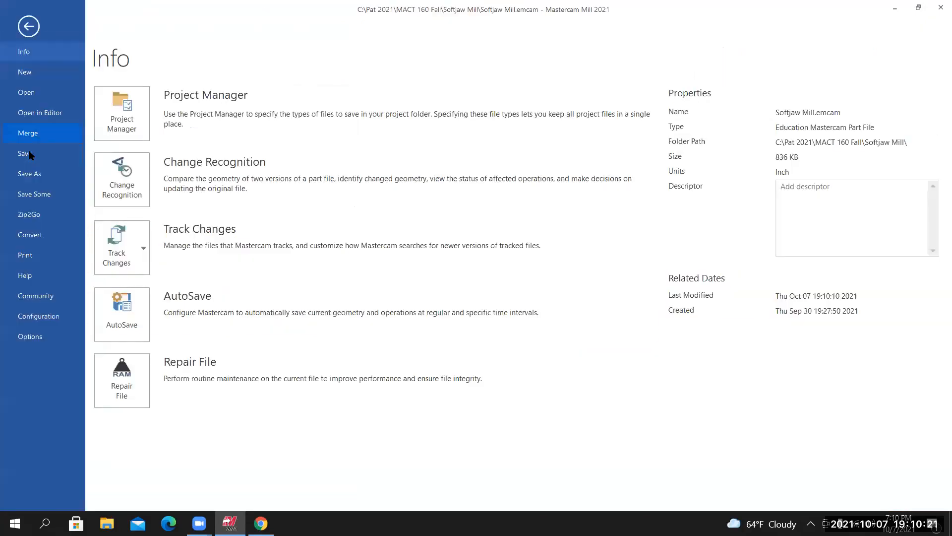
click(25, 154)
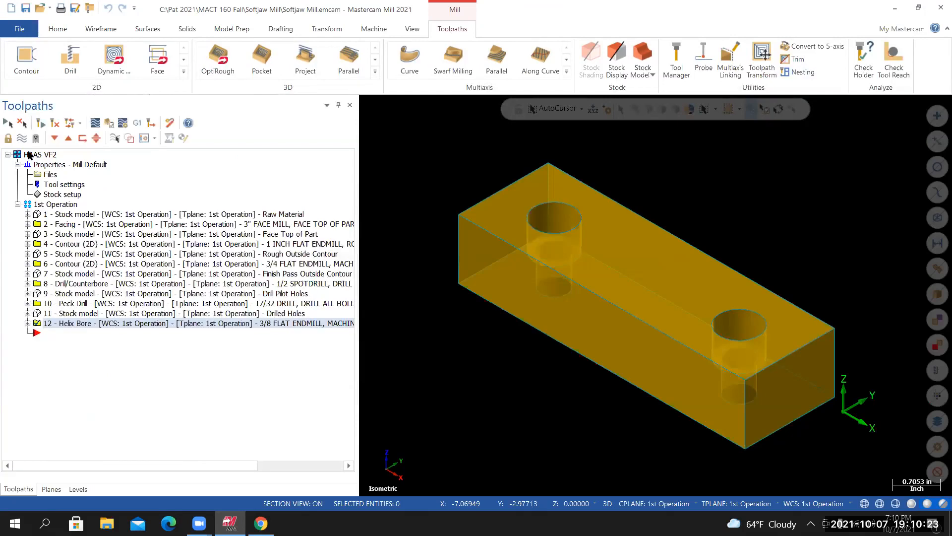
Select all the 1st Operation toolpaths, start Verify with the Collision stop condition kept, and run the simulation through to its end
click(50, 207)
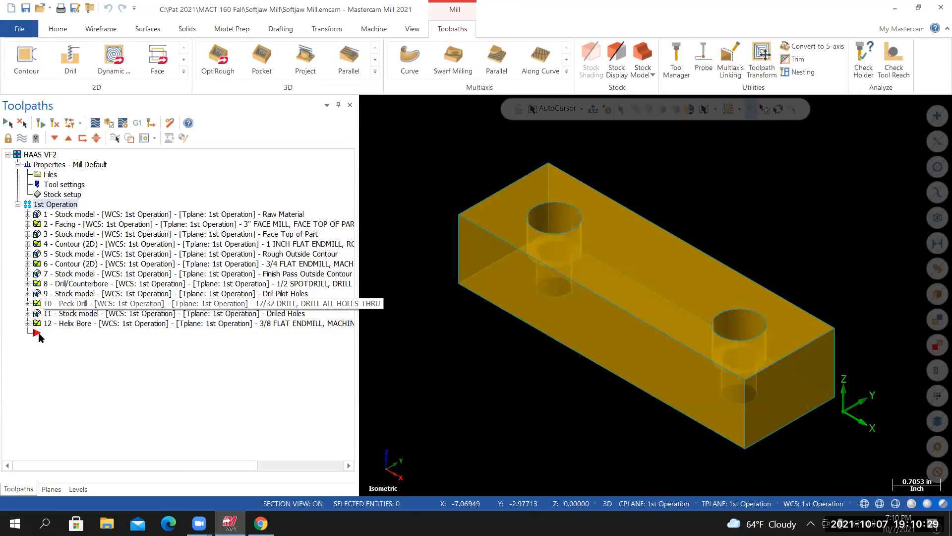
click(108, 124)
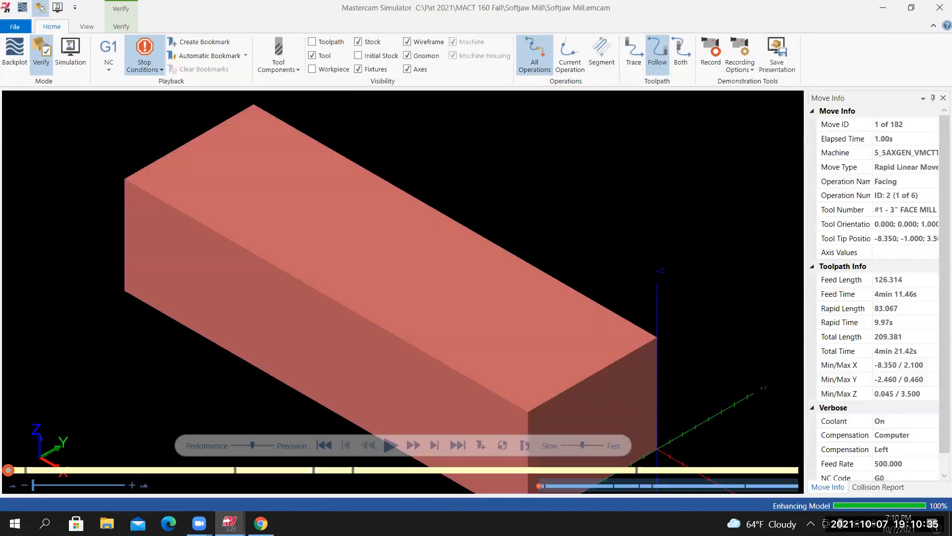
click(157, 72)
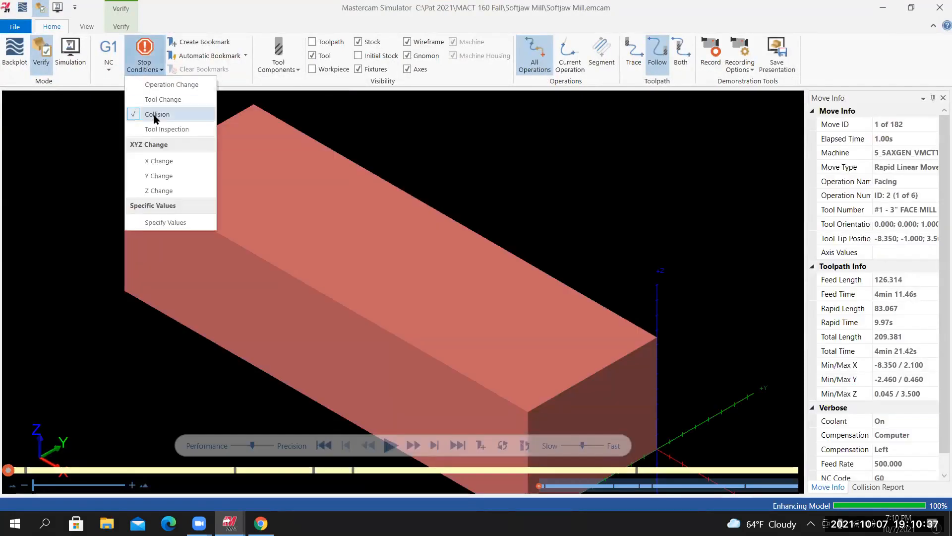
click(285, 237)
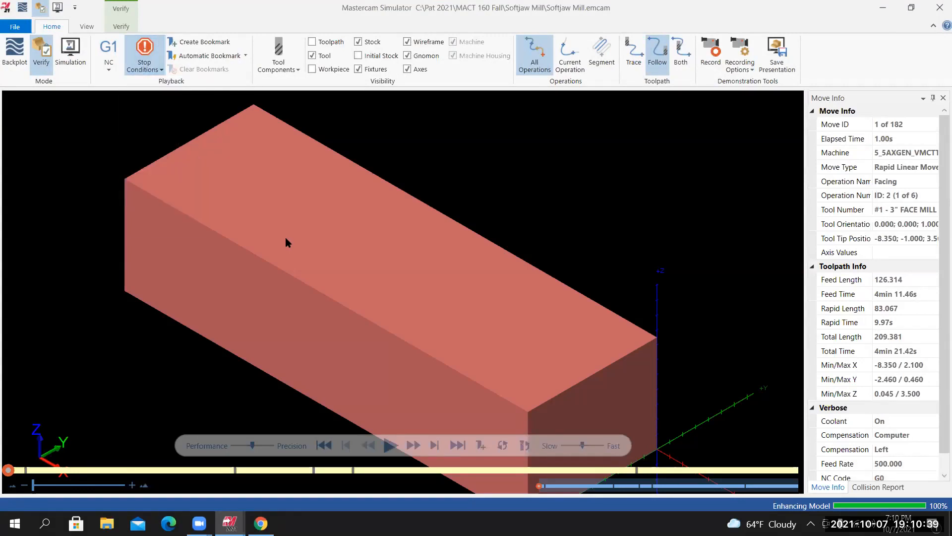
scroll(285, 237, down, 3)
click(391, 446)
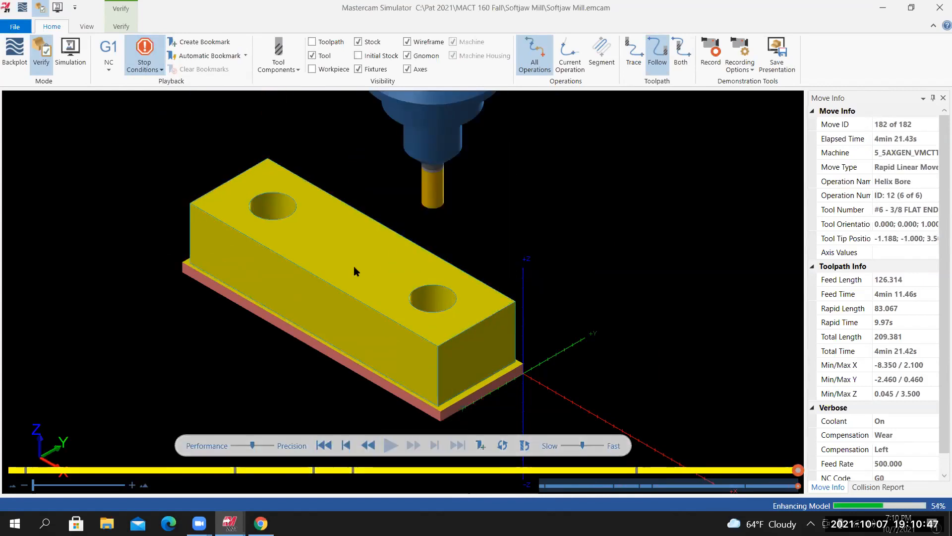
Examine the simulated counterbore nearest the origin up close, checking its wall and shoulder from several angles
middle_drag(357, 286, 394, 327)
scroll(374, 342, up, 3)
scroll(378, 348, up, 3)
scroll(395, 333, down, 3)
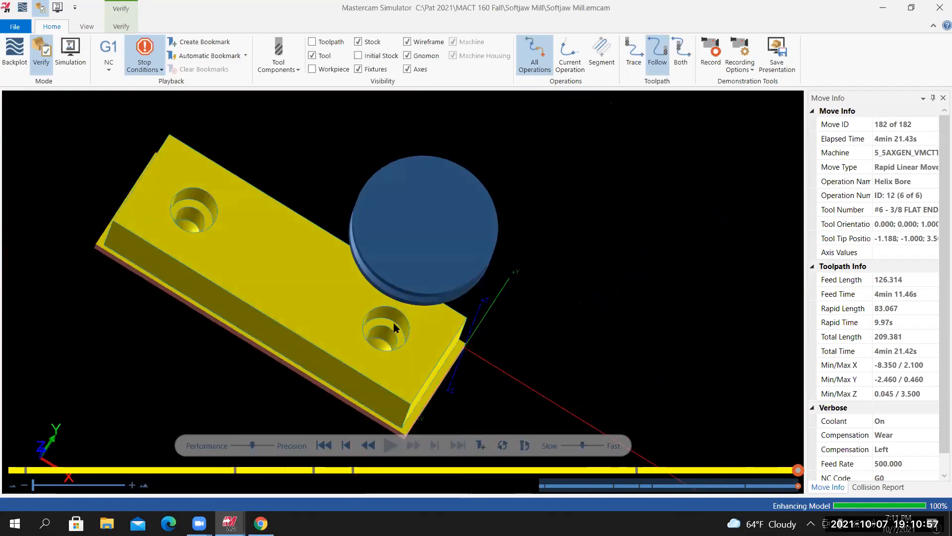
scroll(391, 292, up, 6)
scroll(366, 277, up, 2)
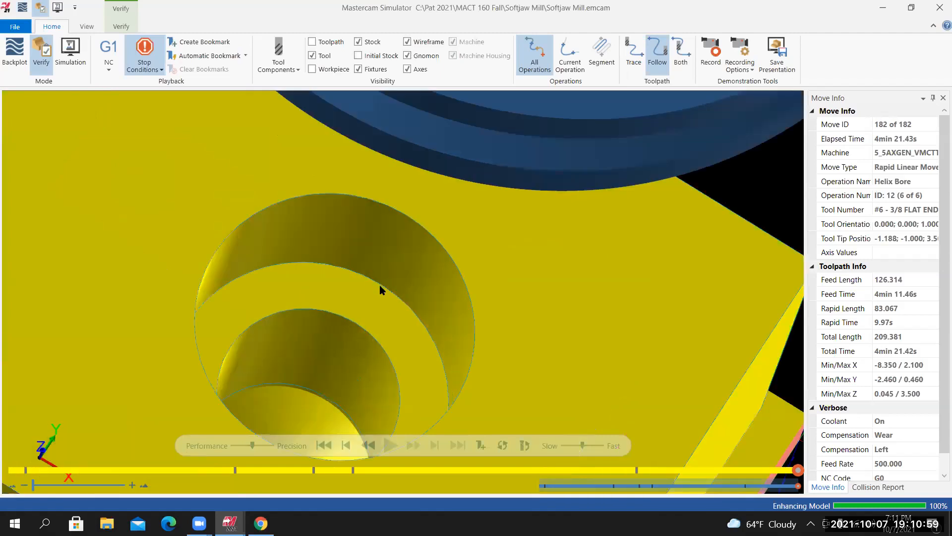
scroll(387, 284, up, 5)
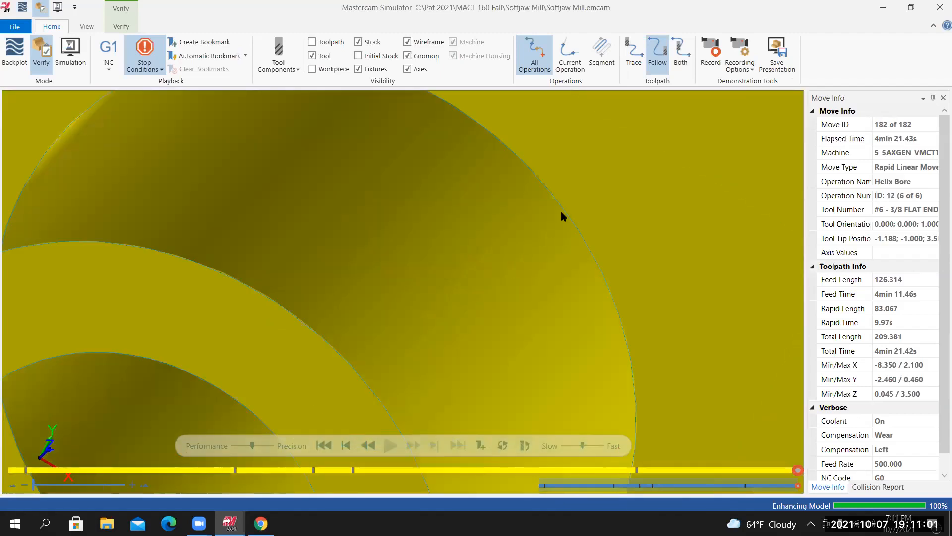
scroll(393, 285, down, 2)
middle_drag(363, 349, 352, 349)
scroll(350, 351, down, 6)
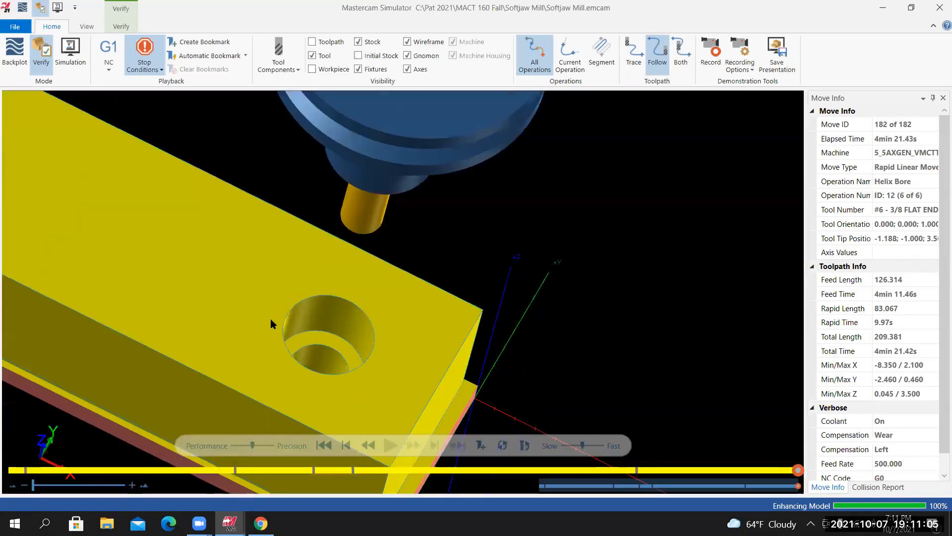
Examine the wall and shoulder of the other simulated counterbore, and close the simulator
scroll(267, 293, up, 6)
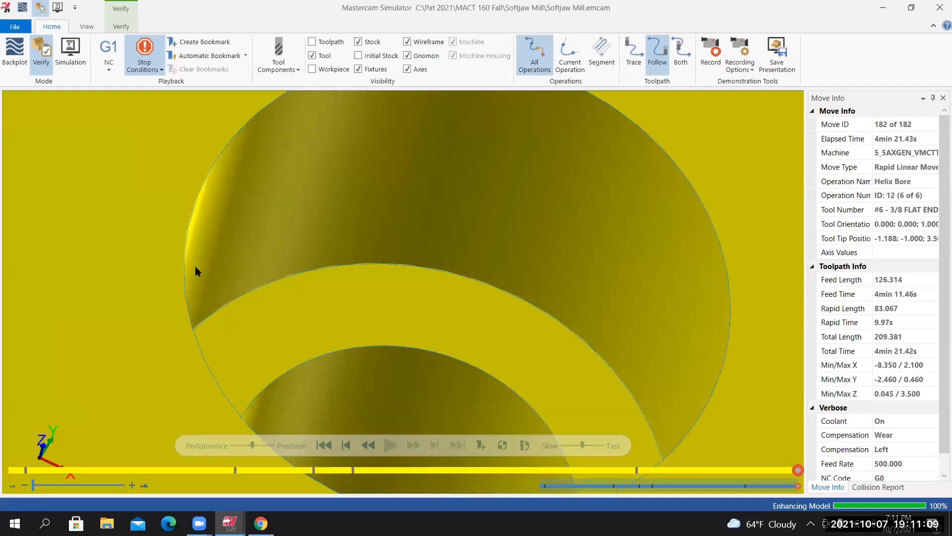
scroll(214, 268, down, 2)
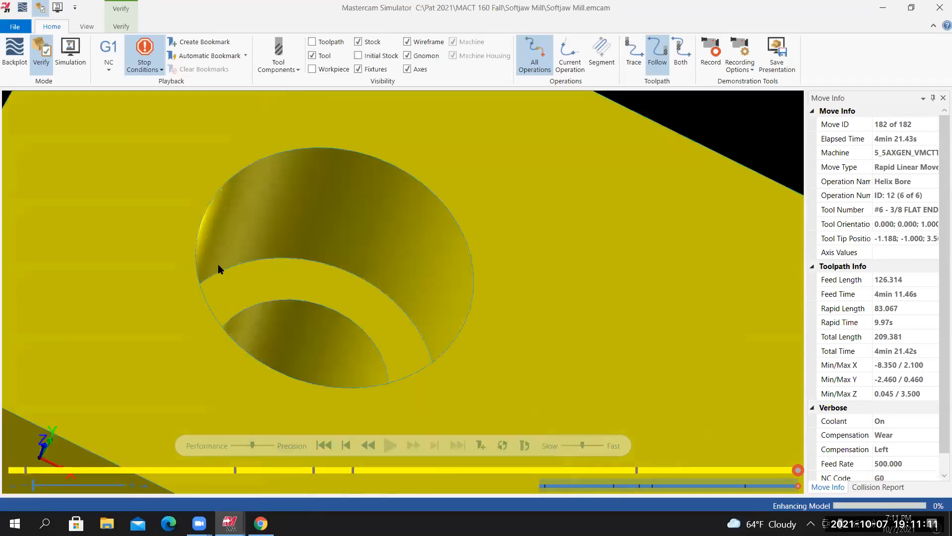
scroll(233, 276, down, 2)
middle_drag(252, 277, 348, 321)
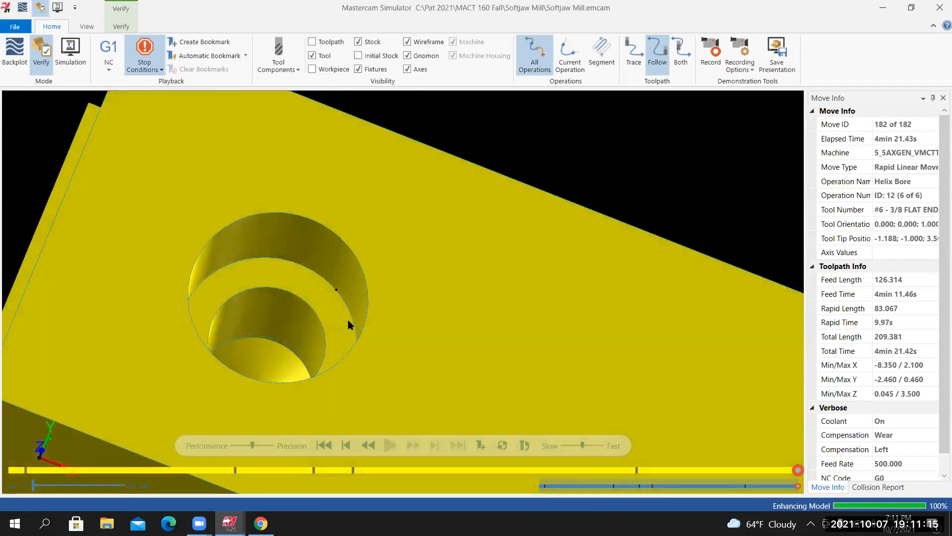
scroll(347, 323, down, 5)
middle_drag(466, 364, 348, 372)
click(936, 6)
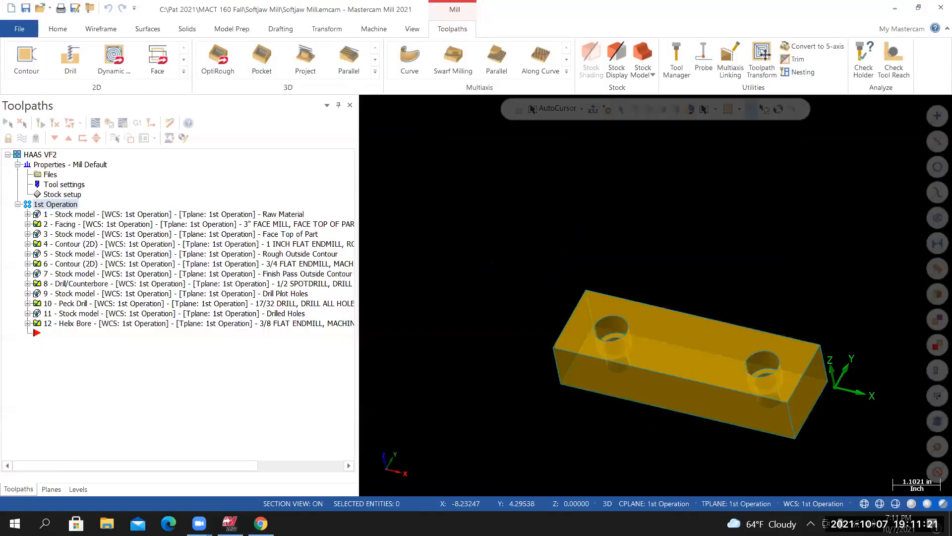
Return the part to the isometric view and save the Softjaw Mill file
right_click(472, 194)
click(510, 305)
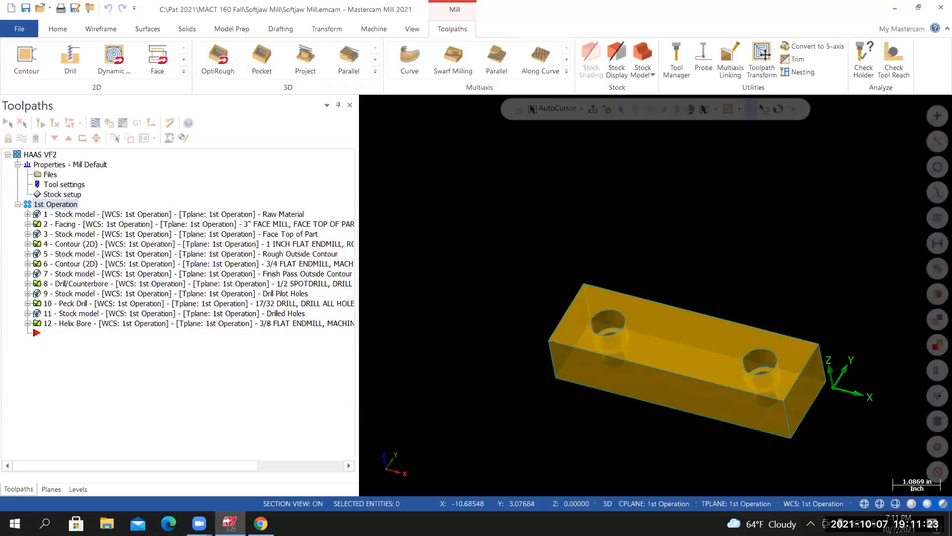
click(19, 28)
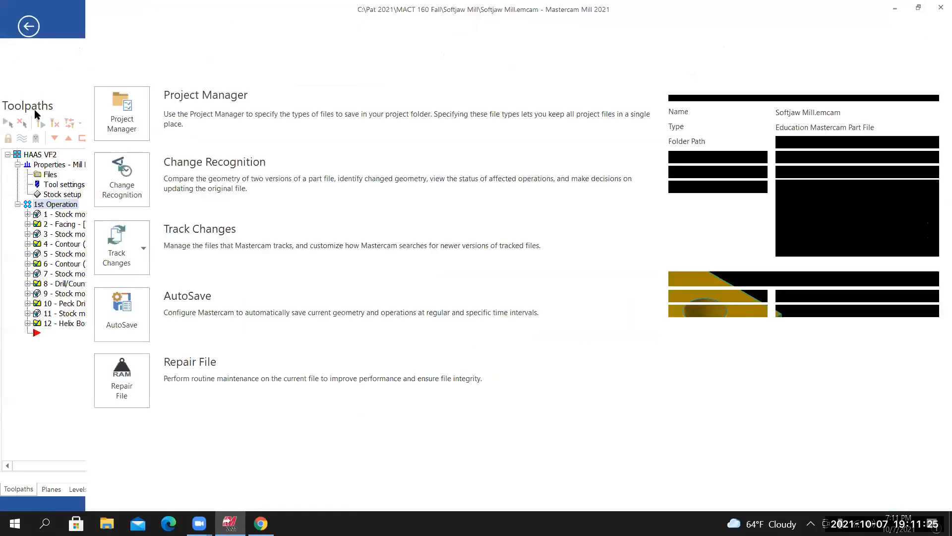
key(ctrl+s)
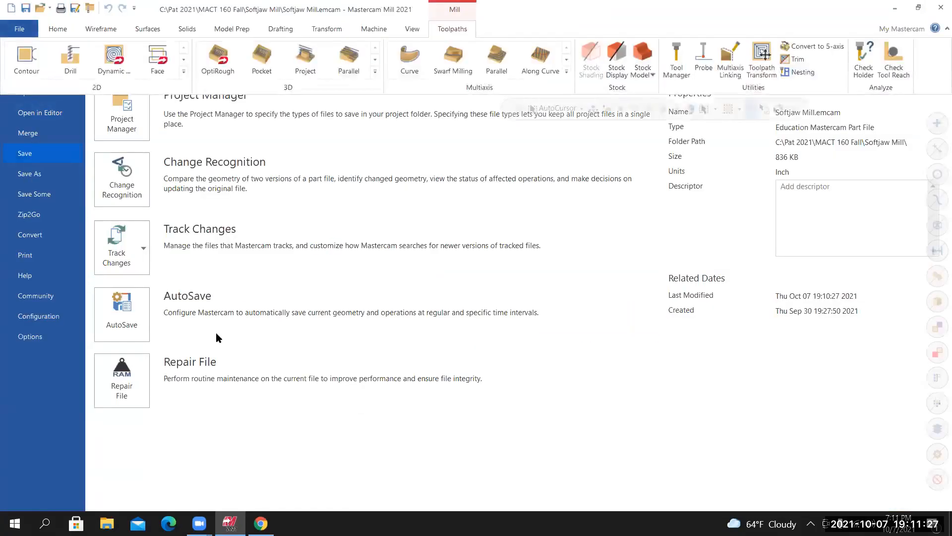
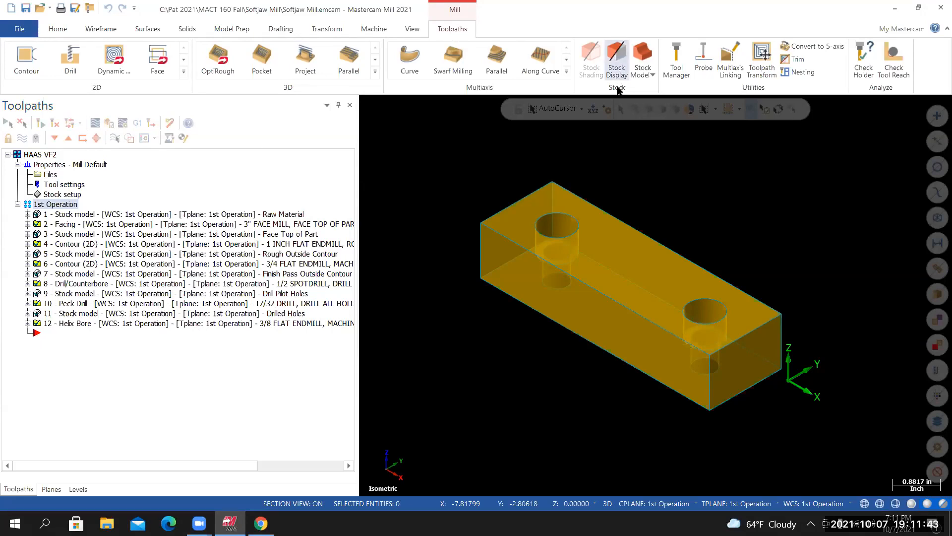
Begin a stock model named Machine Counterbores that uses the Drilled Holes stock model as its initial shape
click(646, 53)
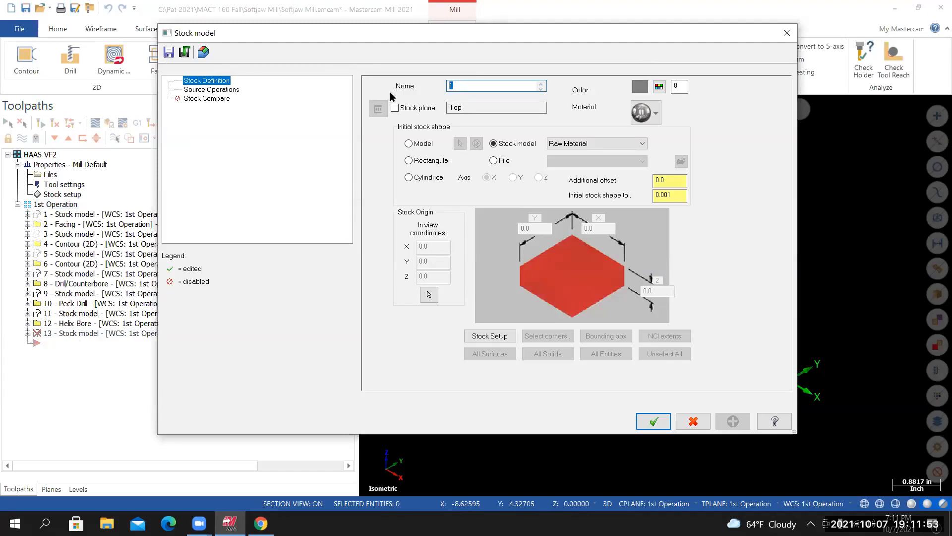
key(BackSpace)
text(Machine Counterbores)
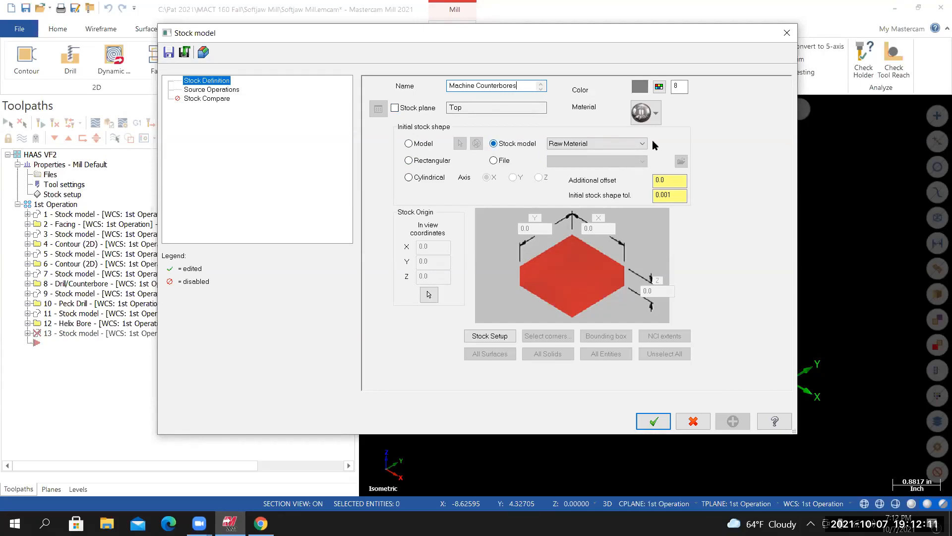
click(597, 143)
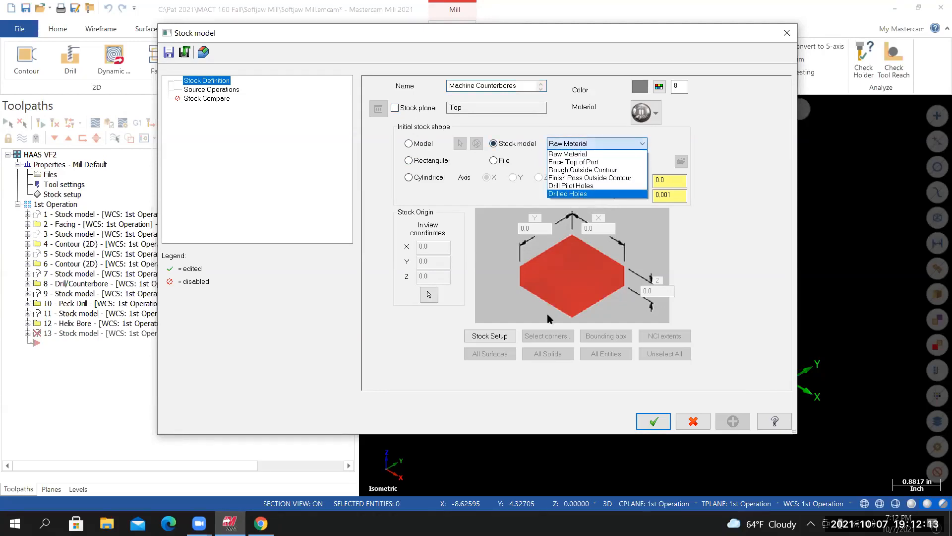
click(580, 195)
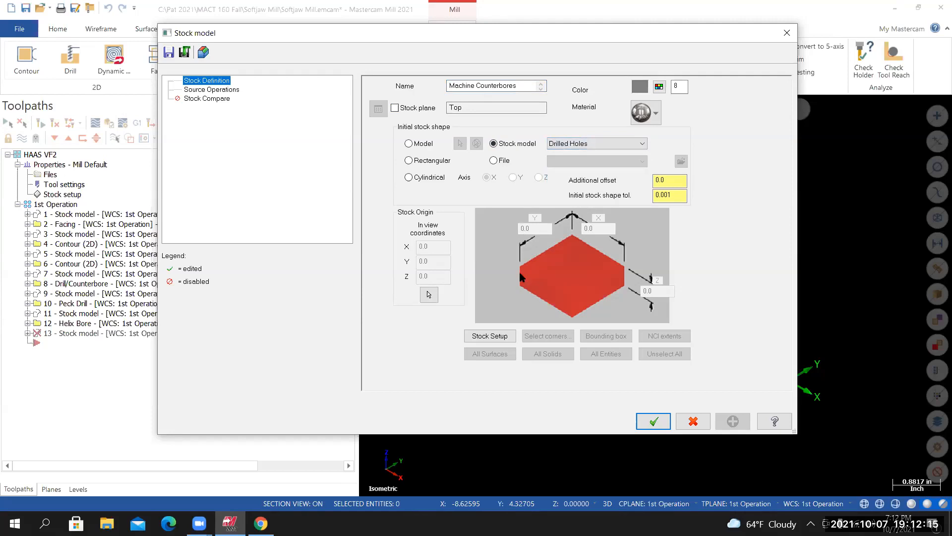
Choose operation 12, the Helix Bore, as the stock model's source operation and accept the stock model
click(220, 90)
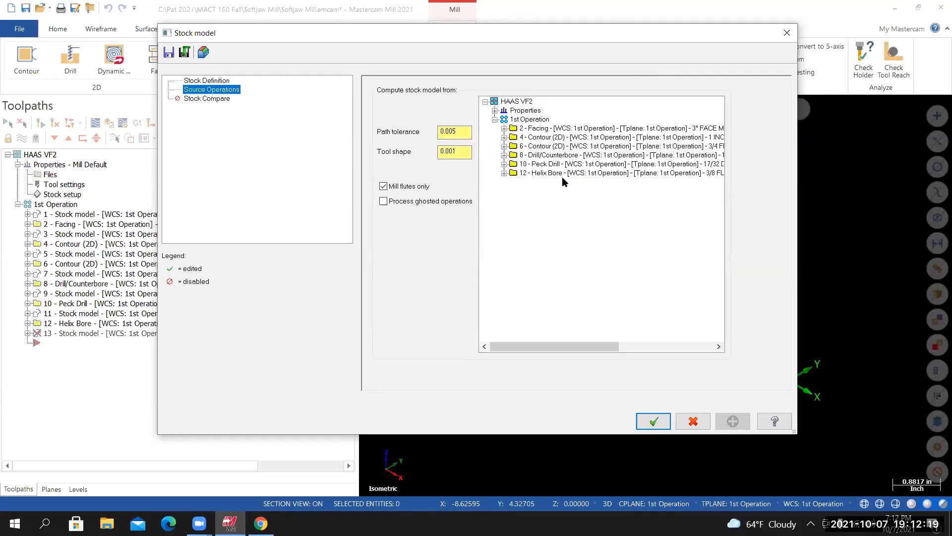
click(563, 176)
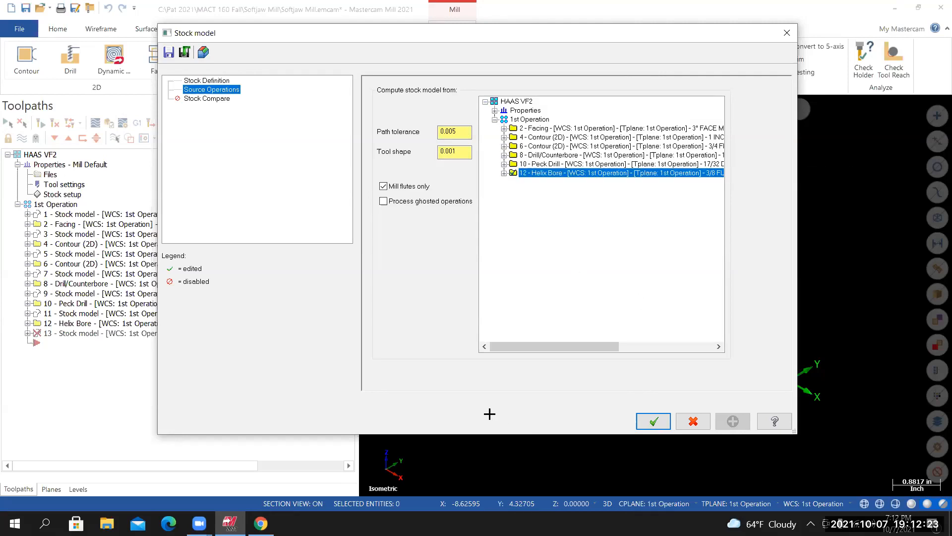
key(Return)
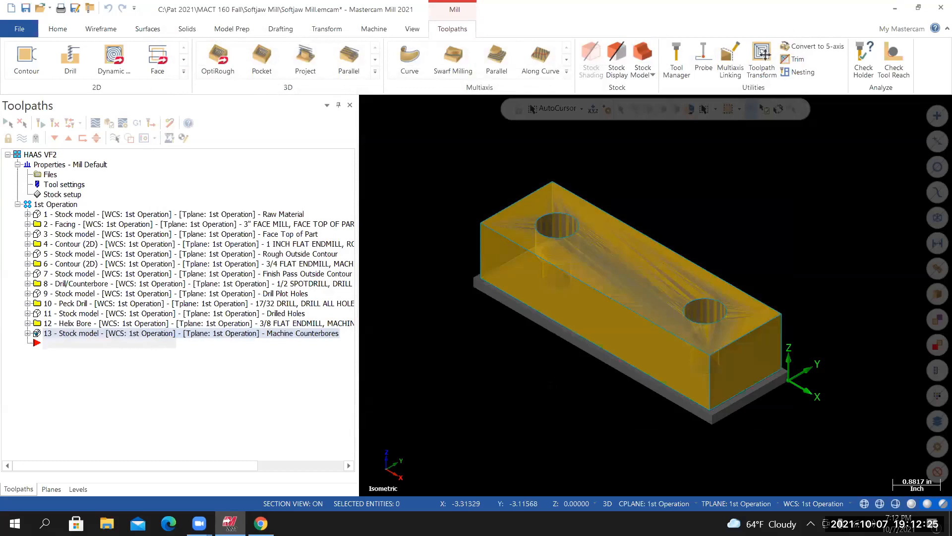
Inspect both counterbores in the Machine Counterbores stock model from several angles and save the file
middle_drag(655, 293, 564, 247)
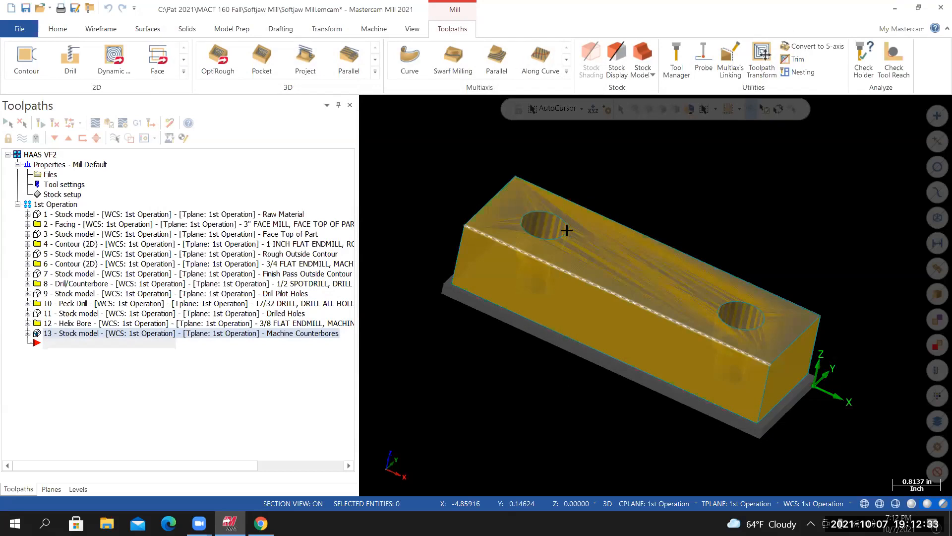
scroll(534, 269, up, 2)
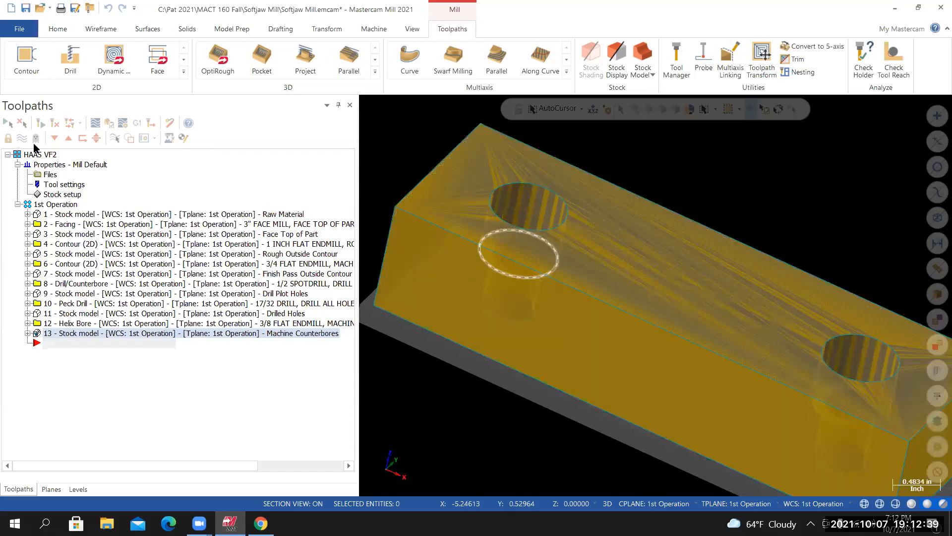
middle_drag(479, 359, 481, 344)
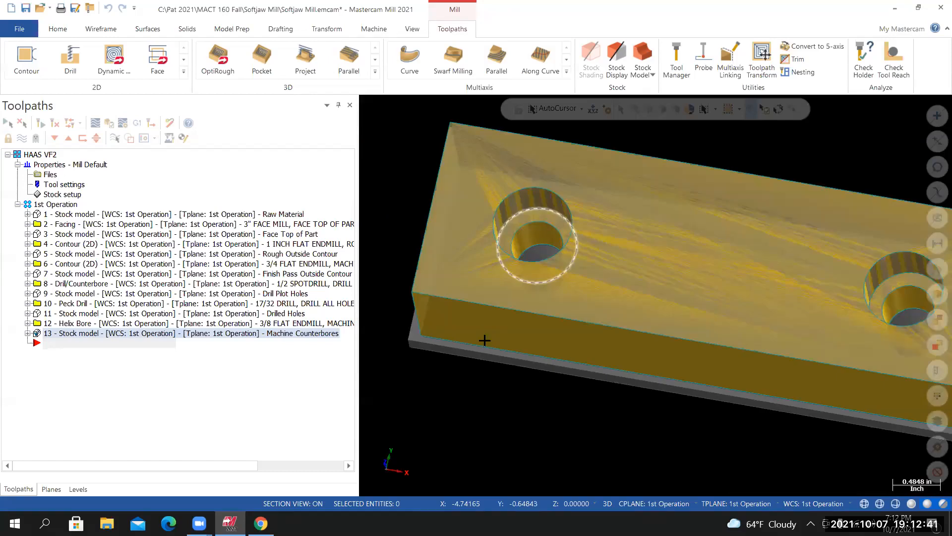
scroll(585, 257, down, 3)
right_click(450, 221)
click(24, 31)
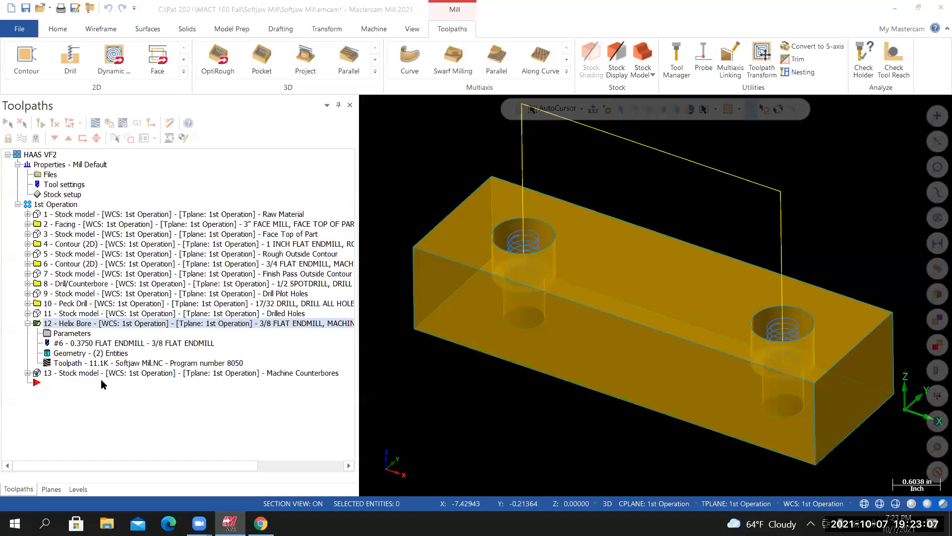
Hide the toolpath display of the Helix Bore operation
click(337, 381)
key(alt+t)
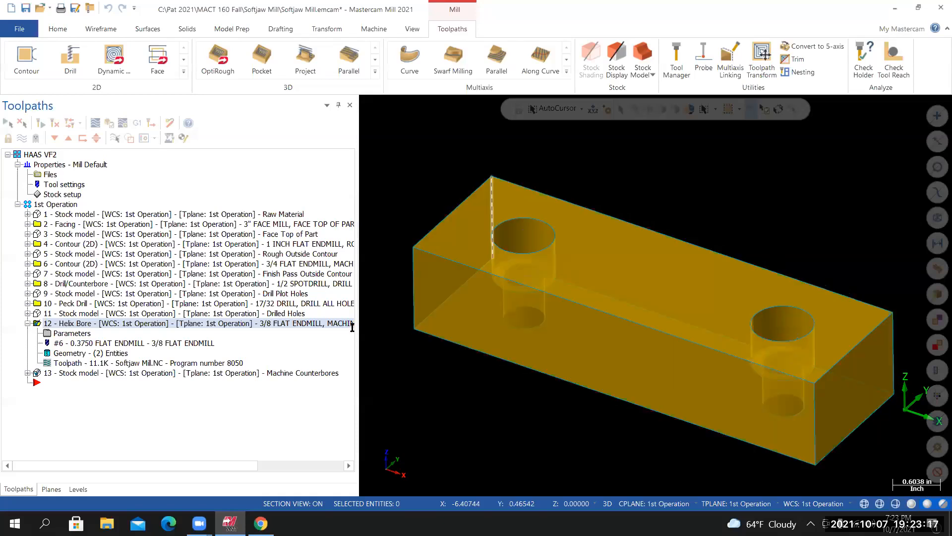
Switch to Chrome and look up the numbered toolpath steps in the Softjaw Mill discussion
key(alt+Tab)
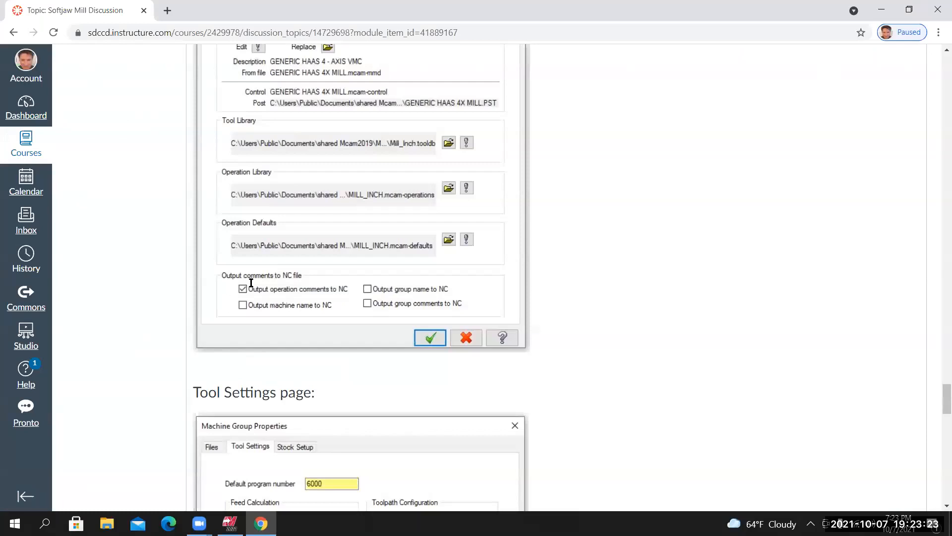
scroll(251, 282, up, 15)
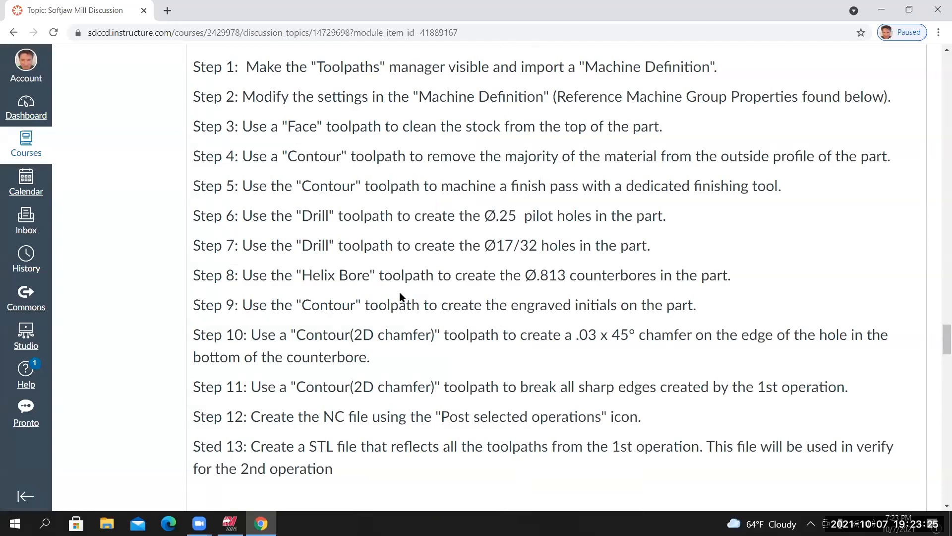
Look up tool #7 and its holder details in the discussion's tool list and return to Mastercam
scroll(256, 255, down, 1)
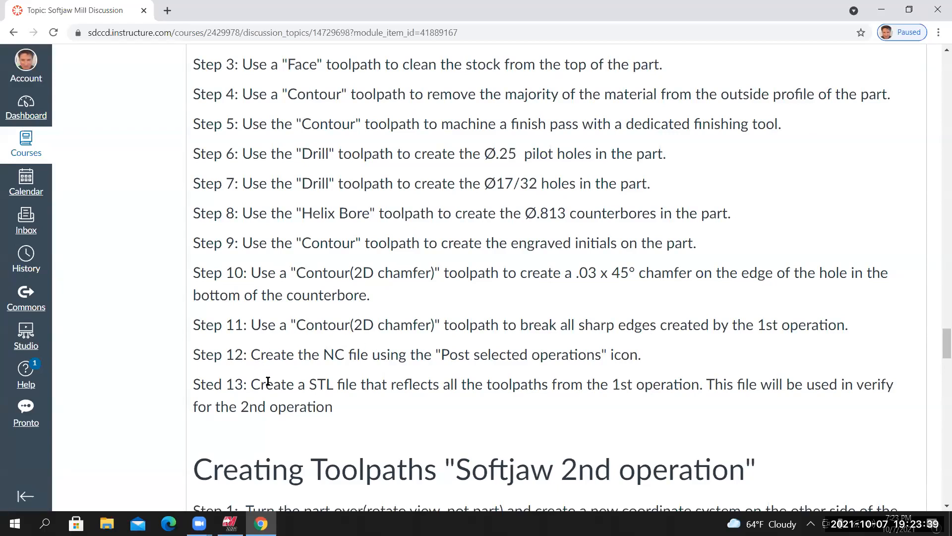
key(End)
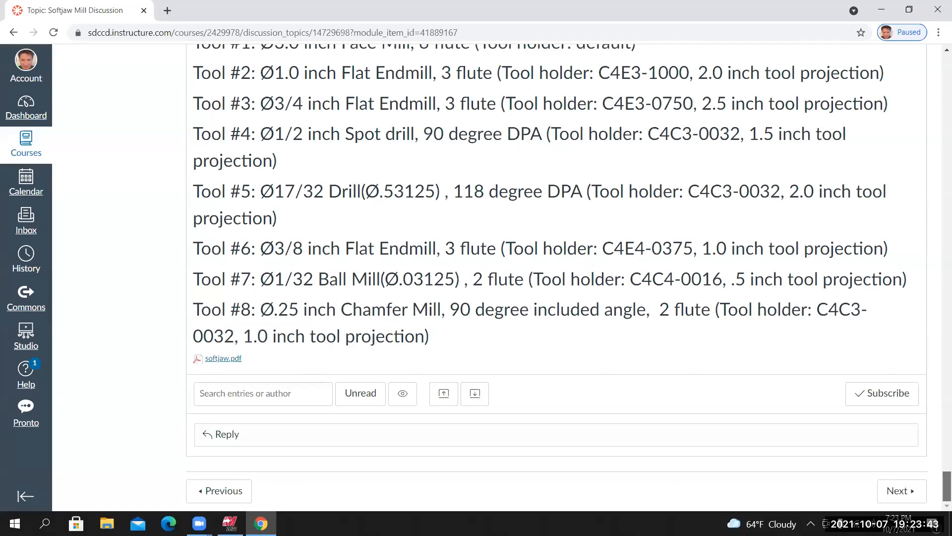
scroll(555, 273, up, 2)
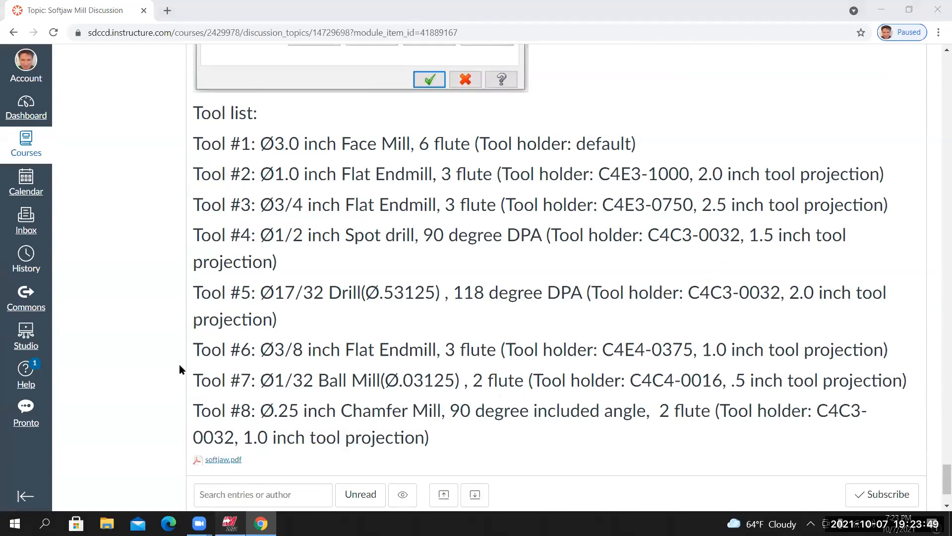
key(alt+Tab)
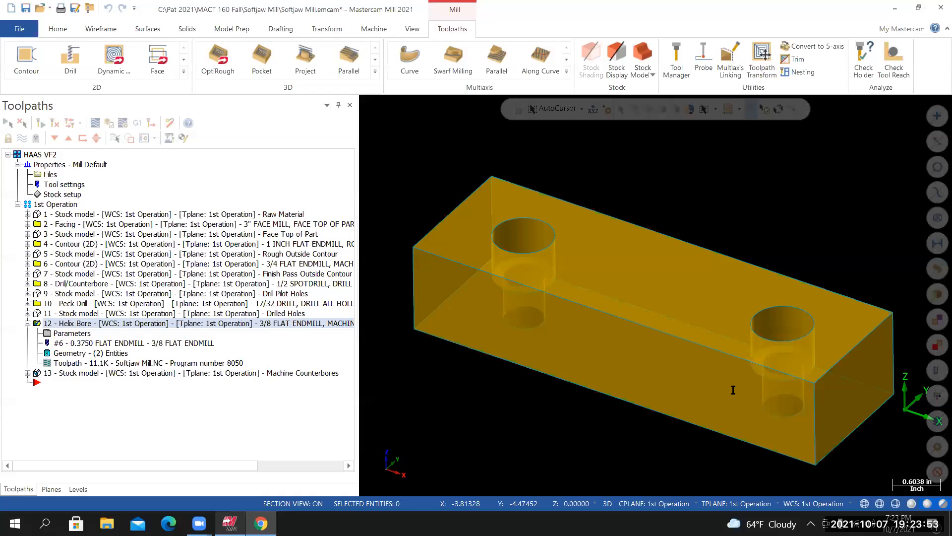
key(alt+Tab)
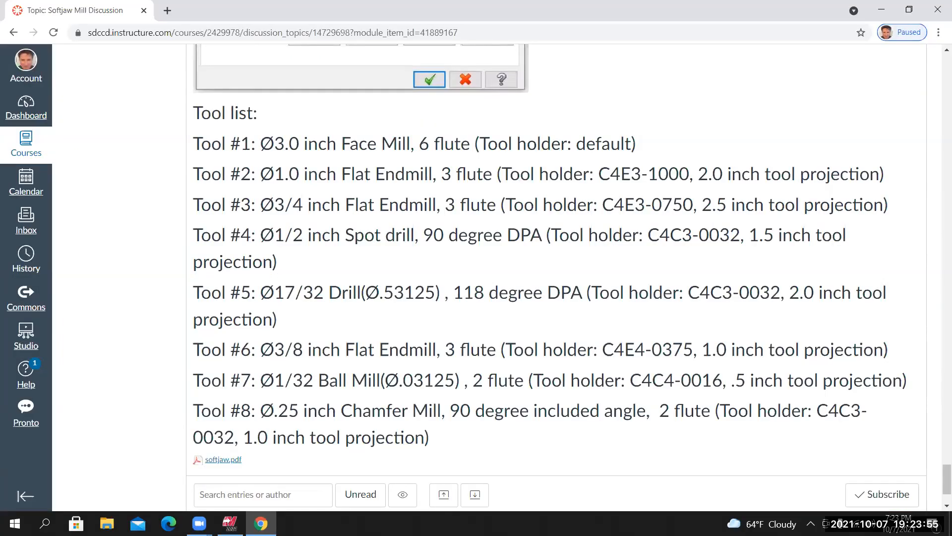
key(alt+Tab)
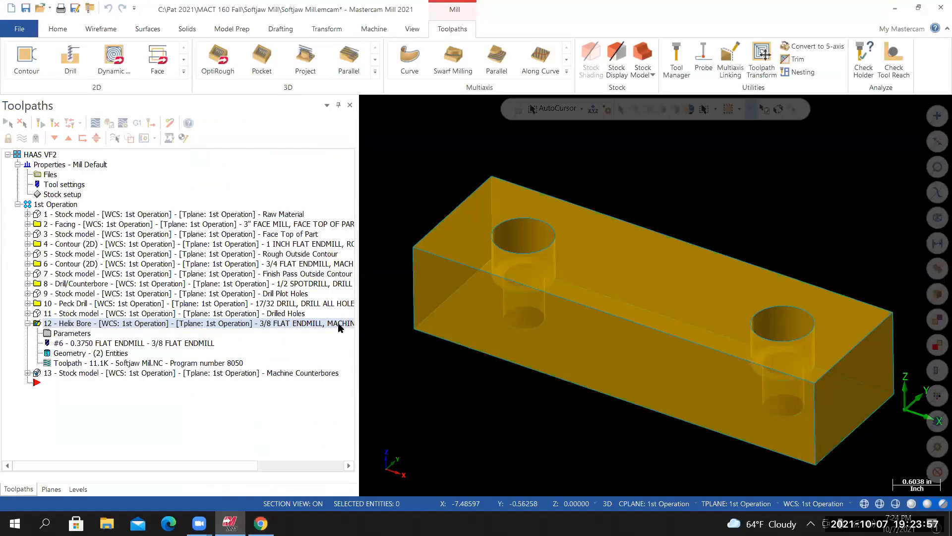
Make level 7, Name, visible so the initials appear on the part's upper face
click(78, 489)
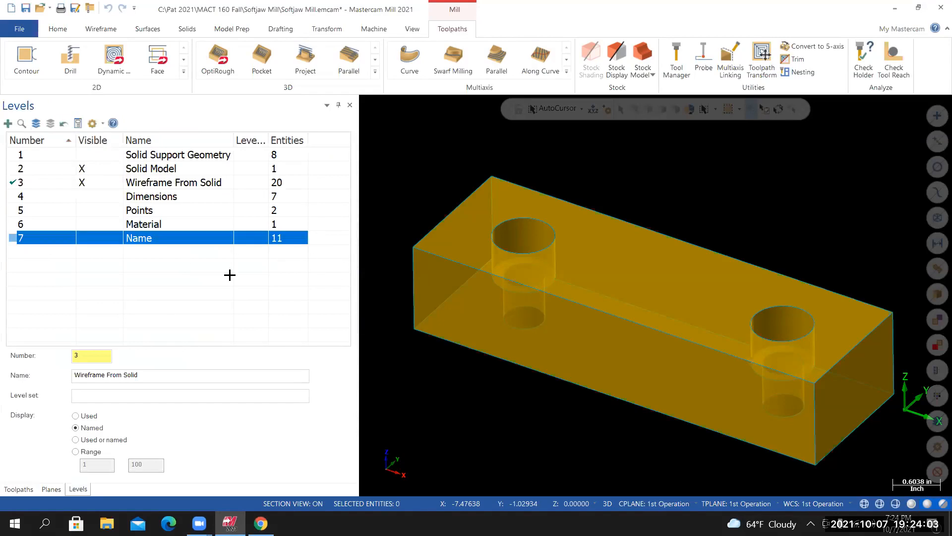
click(83, 238)
middle_drag(664, 176, 730, 177)
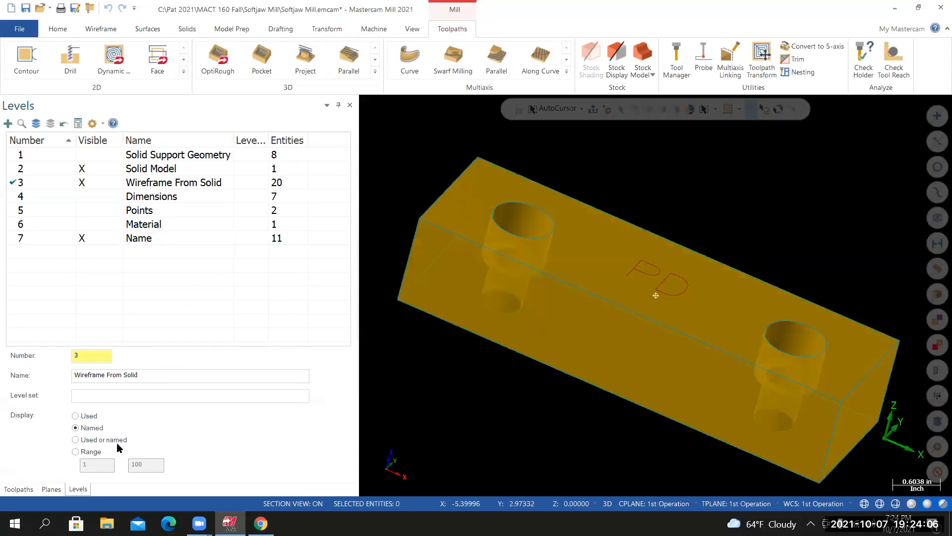
Start a Contour toolpath with 3D wireframe window chaining and view the part from the Top (WCS)
click(23, 490)
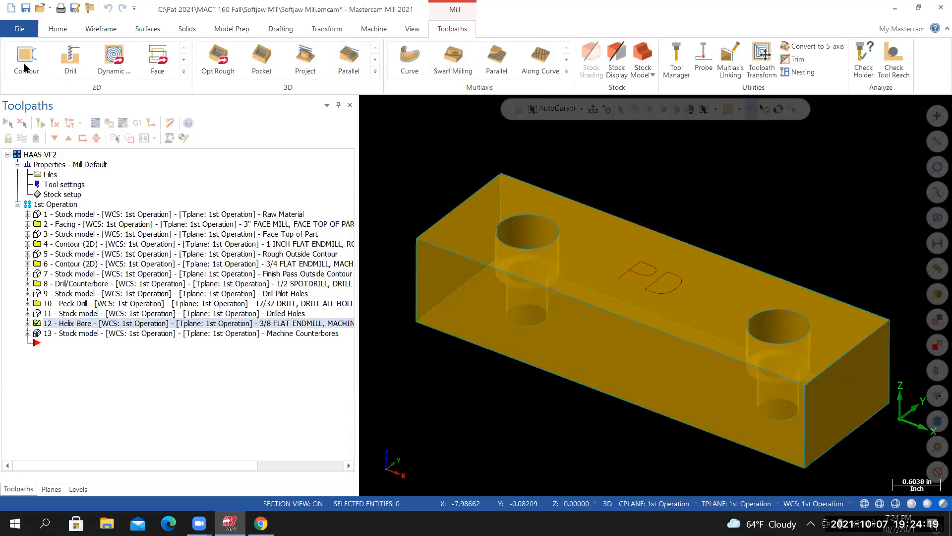
click(25, 76)
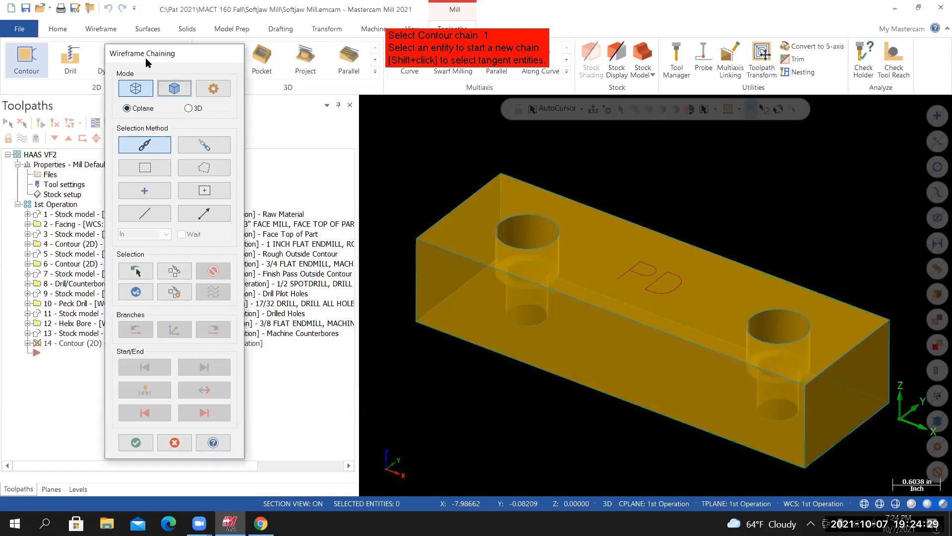
click(141, 93)
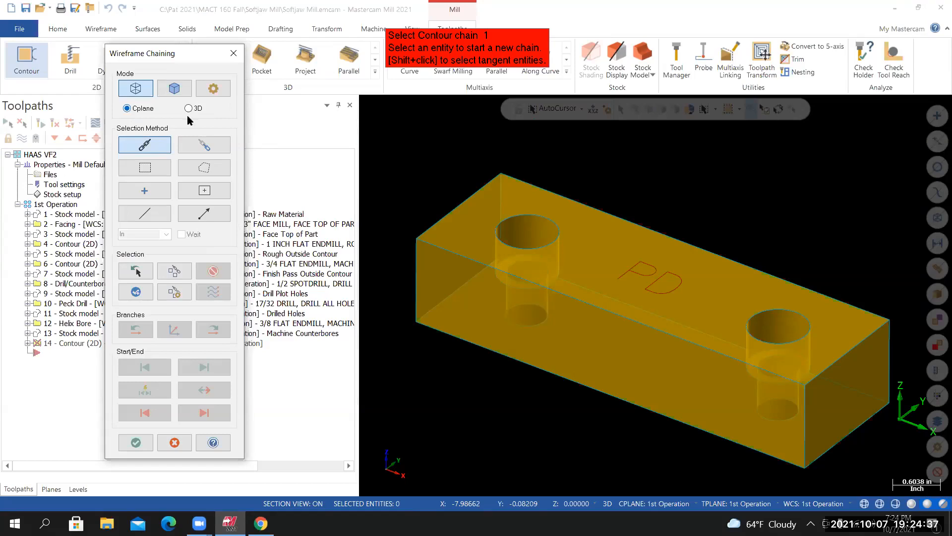
click(189, 110)
click(146, 168)
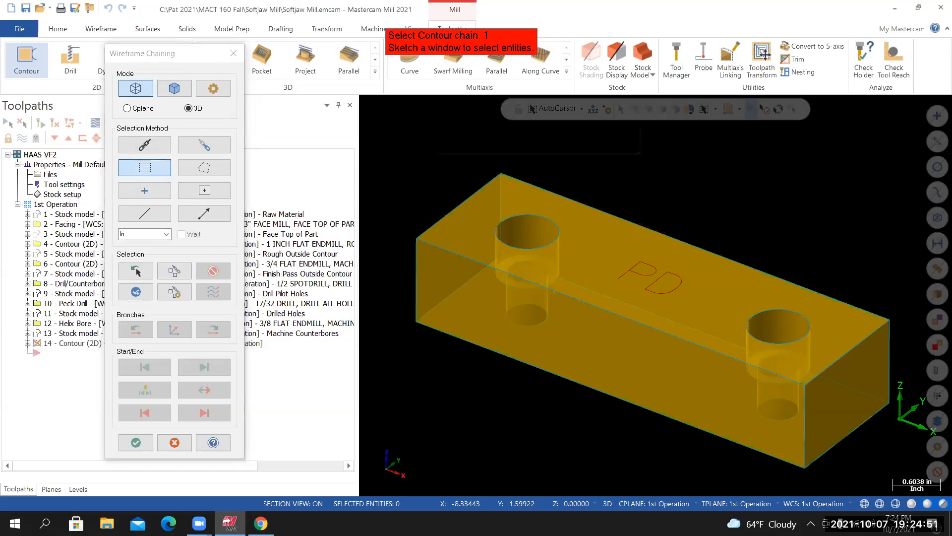
right_click(433, 160)
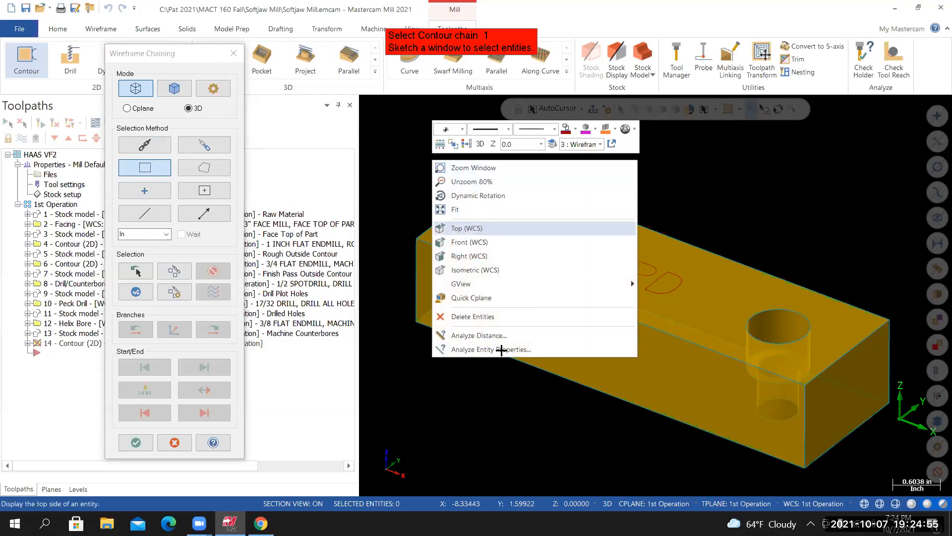
click(468, 228)
mouse_move(579, 217)
mouse_down()
mouse_move(627, 286)
mouse_move(670, 305)
mouse_move(659, 311)
mouse_move(669, 304)
mouse_move(637, 284)
mouse_move(670, 303)
mouse_up()
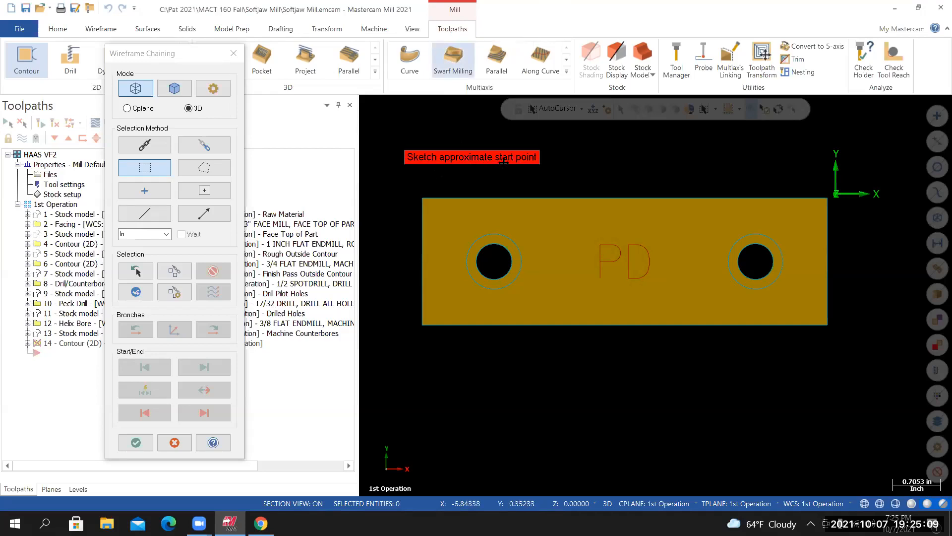
click(601, 270)
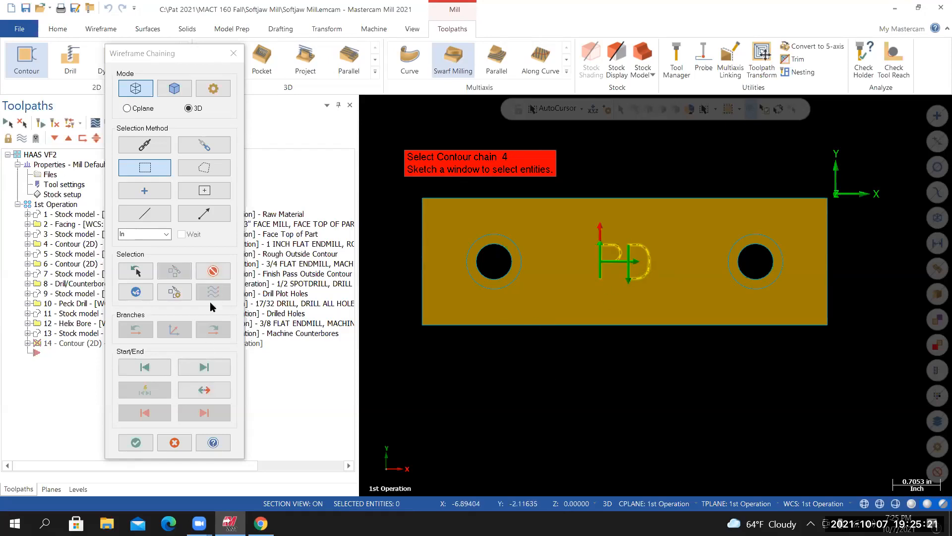
click(212, 291)
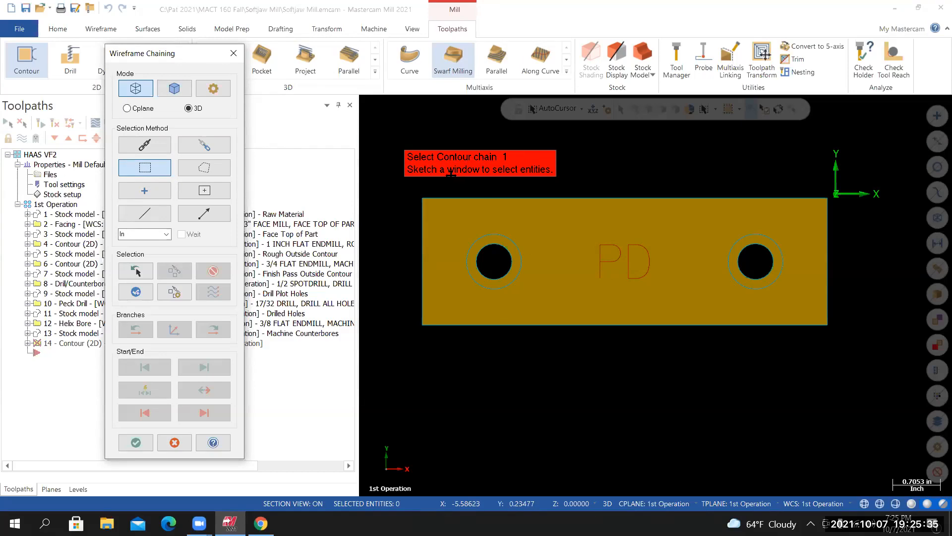
Window-select the PD initials with the start point at the foot of the P's stem and accept the chains
mouse_move(568, 221)
mouse_down()
mouse_move(678, 306)
mouse_move(658, 308)
mouse_up()
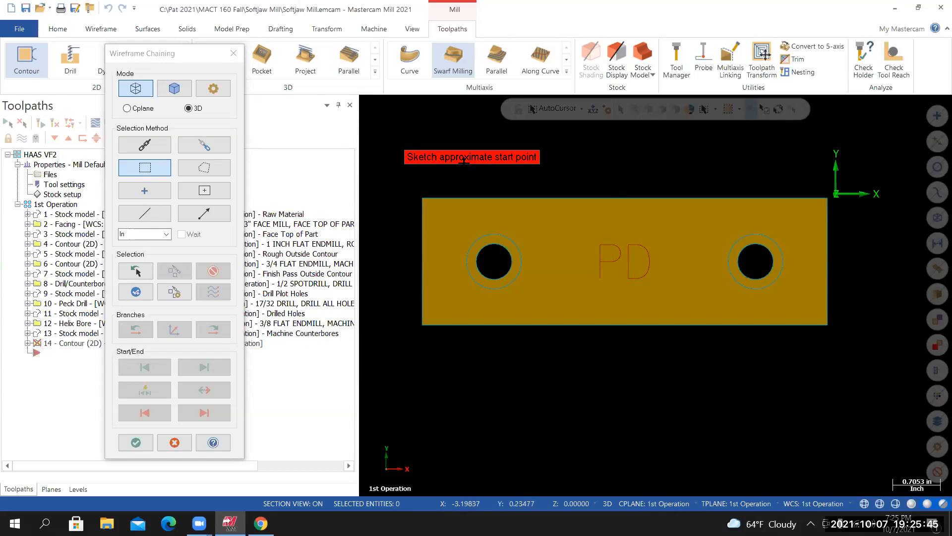
click(601, 279)
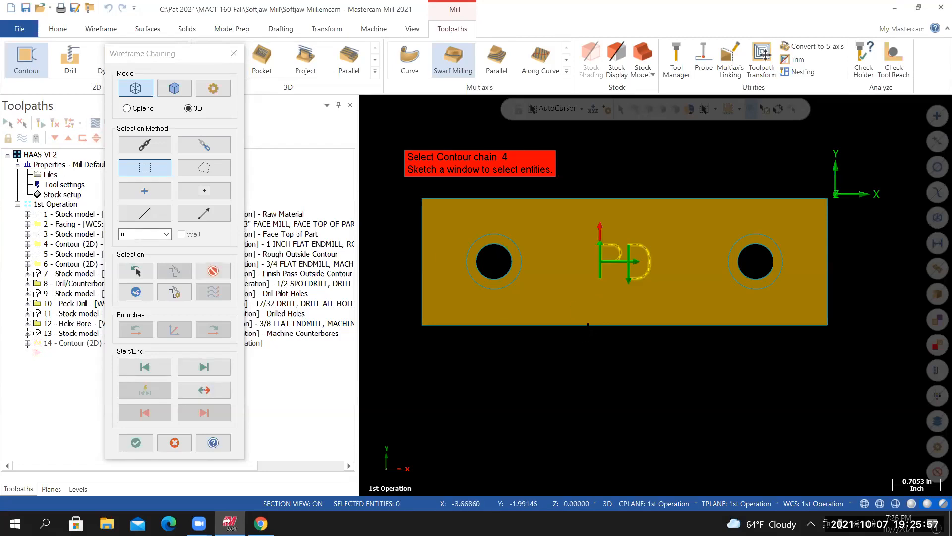
click(137, 441)
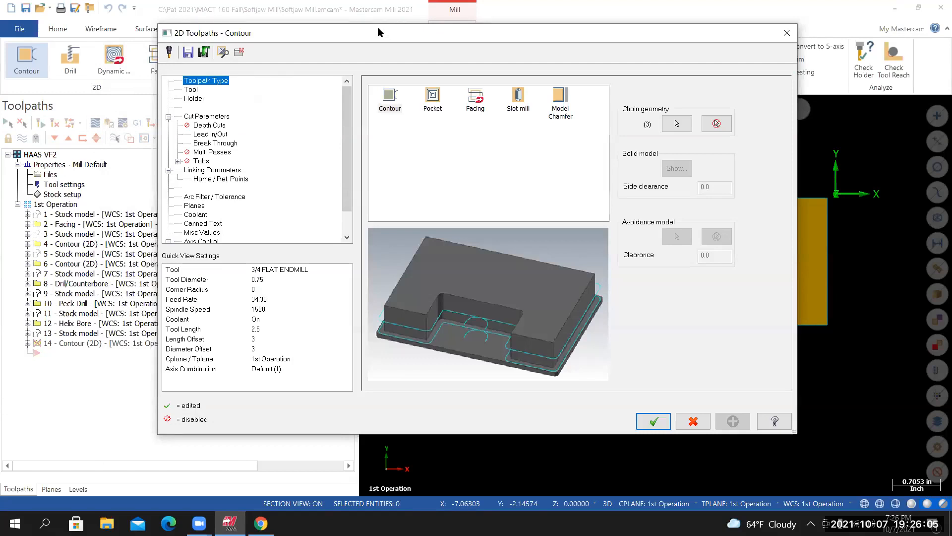
Filter the contour toolpath's library tool list to ball endmills only
click(192, 90)
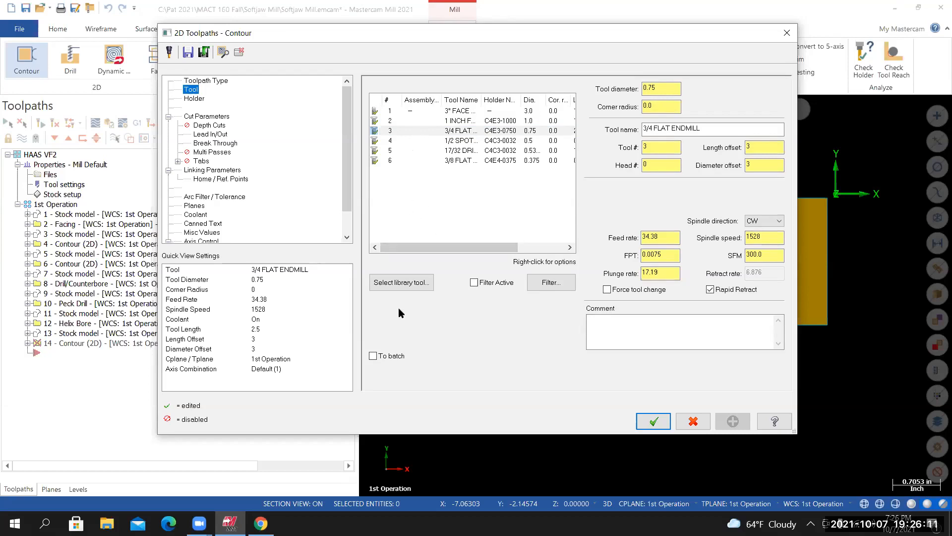
click(398, 283)
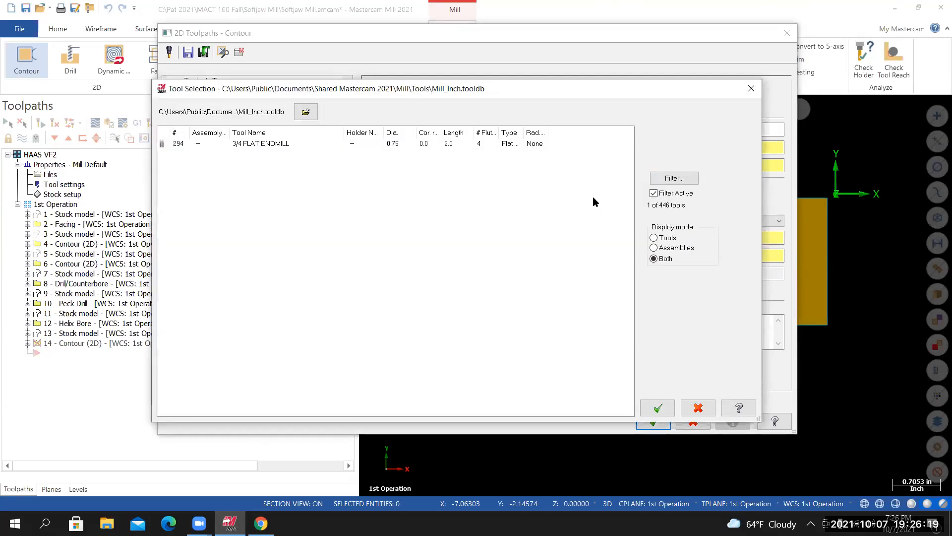
click(661, 178)
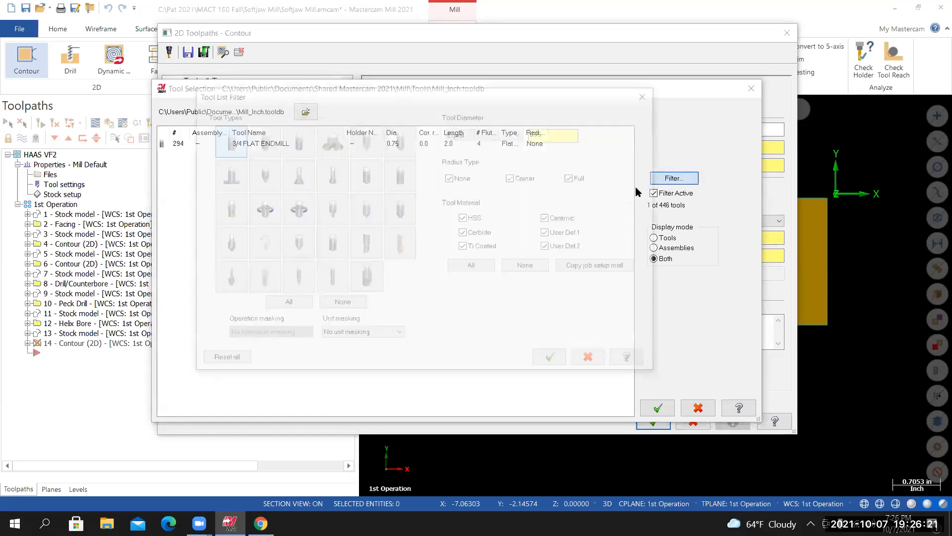
drag(410, 95, 441, 84)
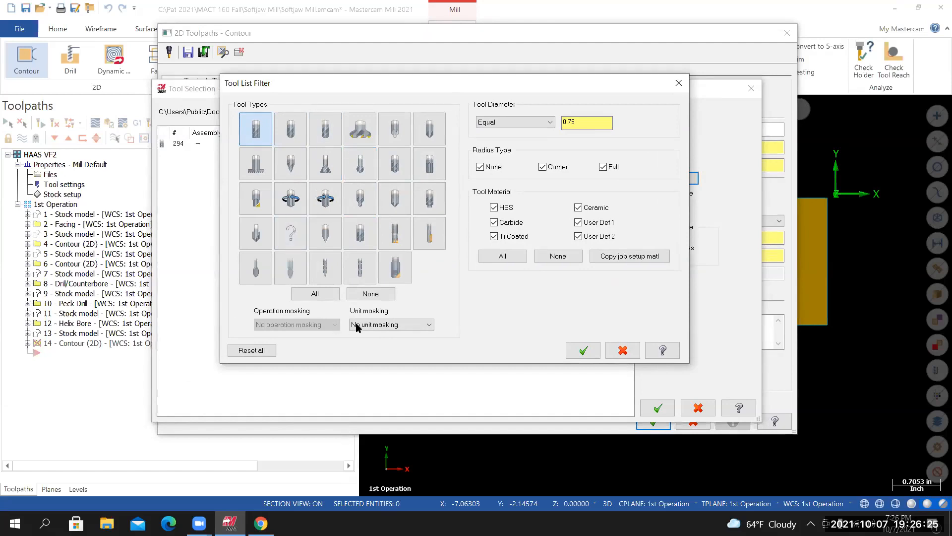
click(371, 296)
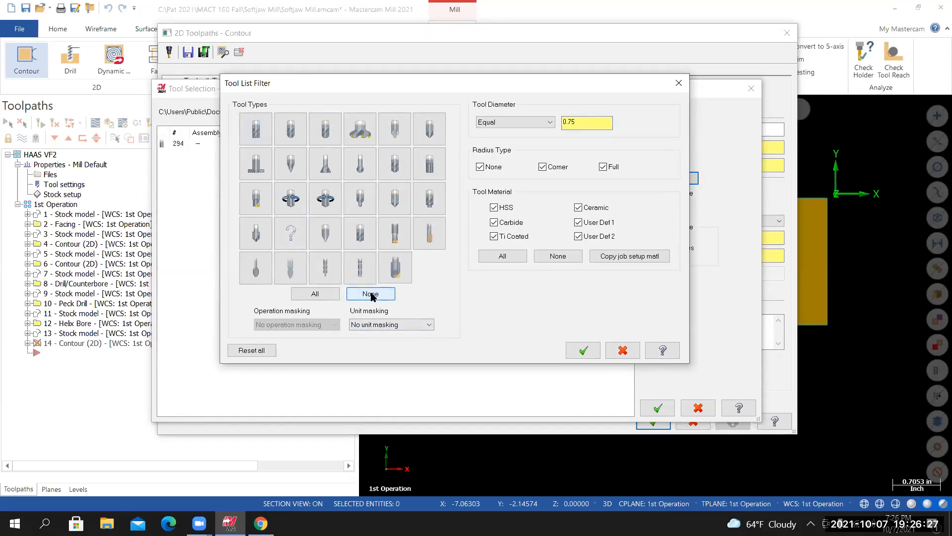
click(292, 126)
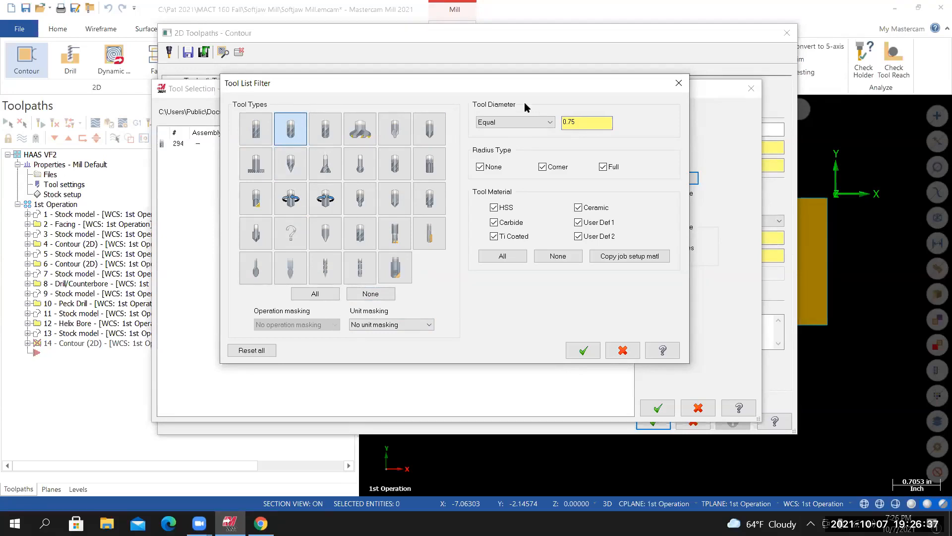
Limit the filter to diameters less than .12 and add the 1/32 BALL ENDMILL to the toolpath
click(546, 123)
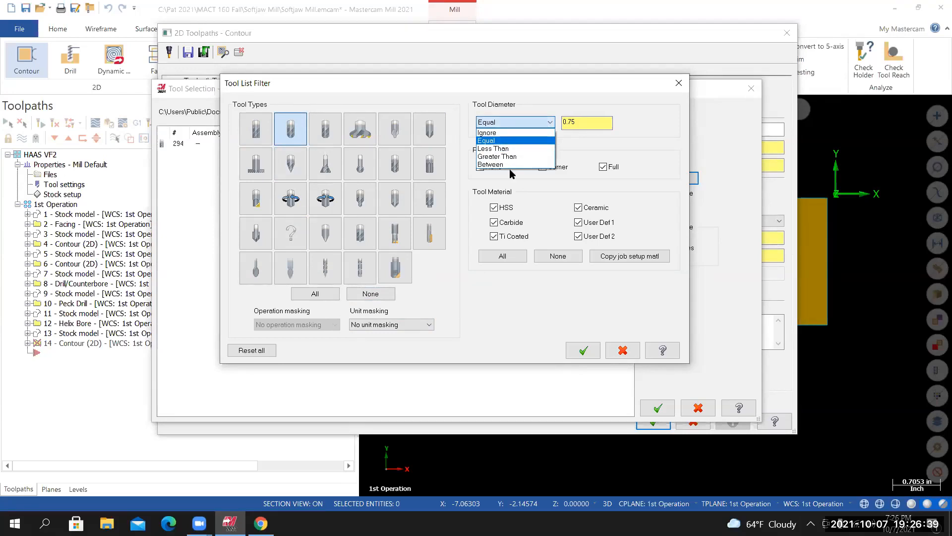
click(510, 149)
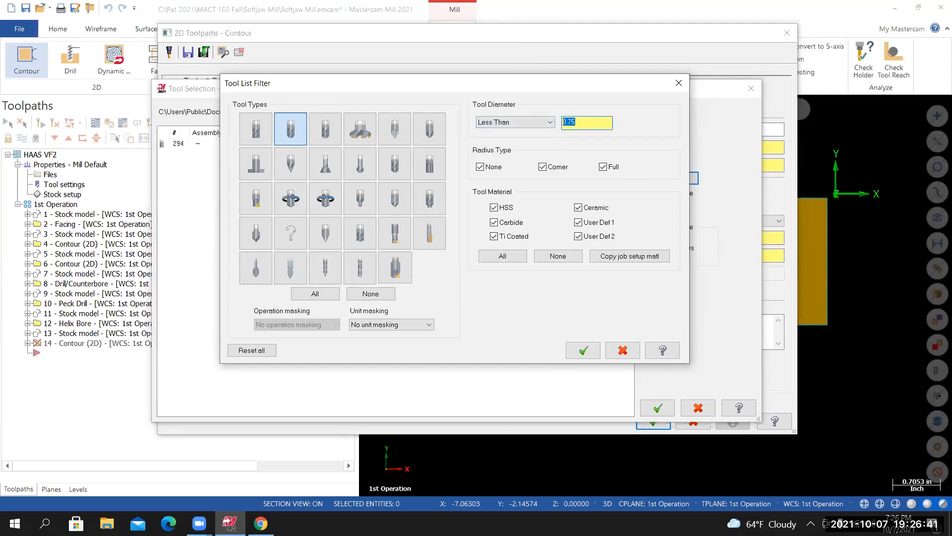
text(.12)
key(Return)
click(578, 128)
click(584, 350)
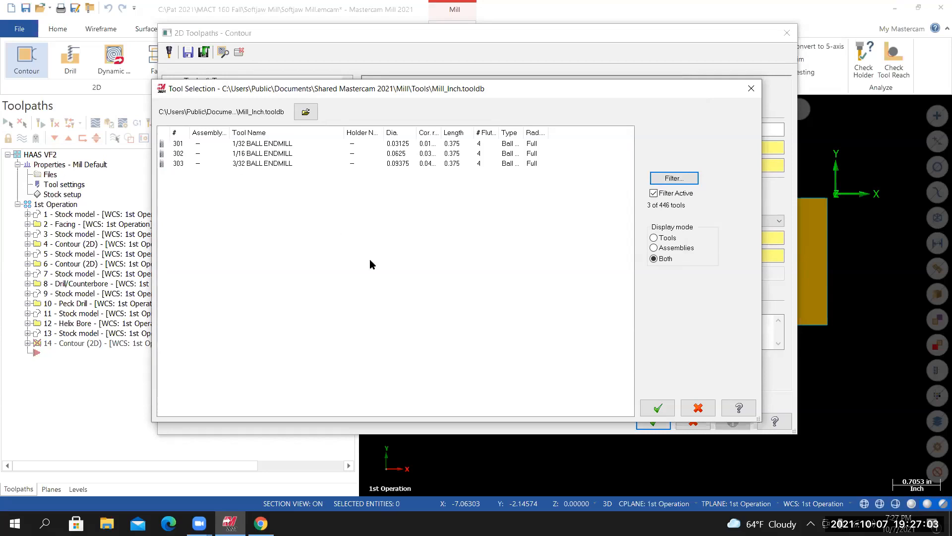
key(Return)
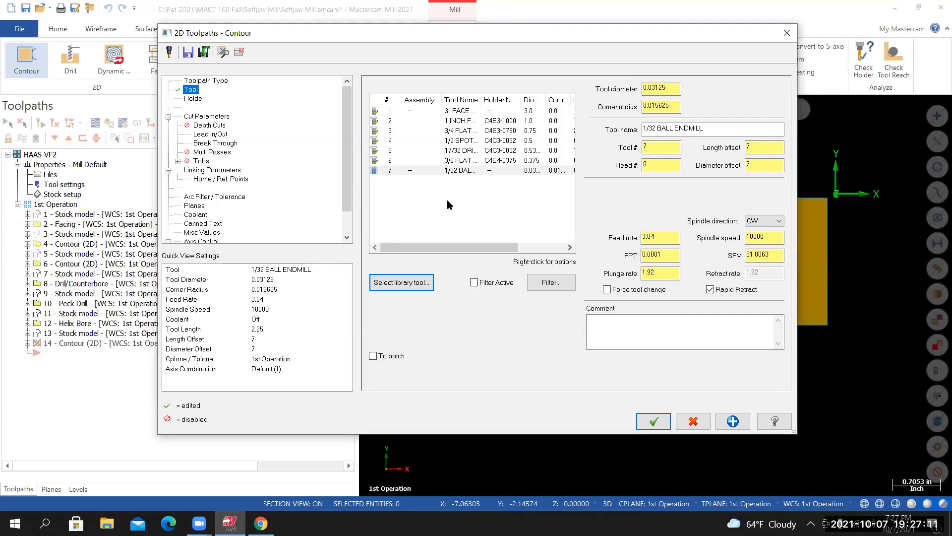
Edit the 1/32 ball endmill and set its overall length to 1
right_click(451, 170)
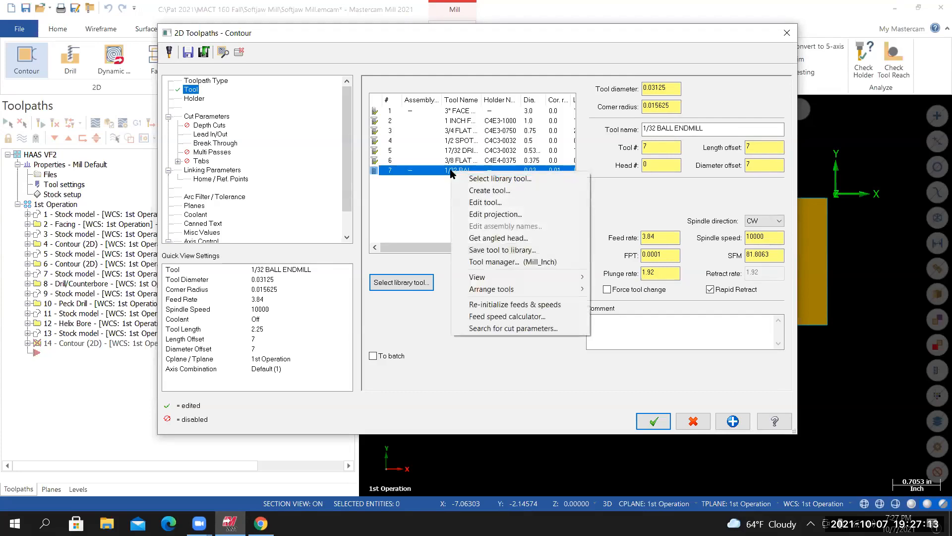
click(480, 202)
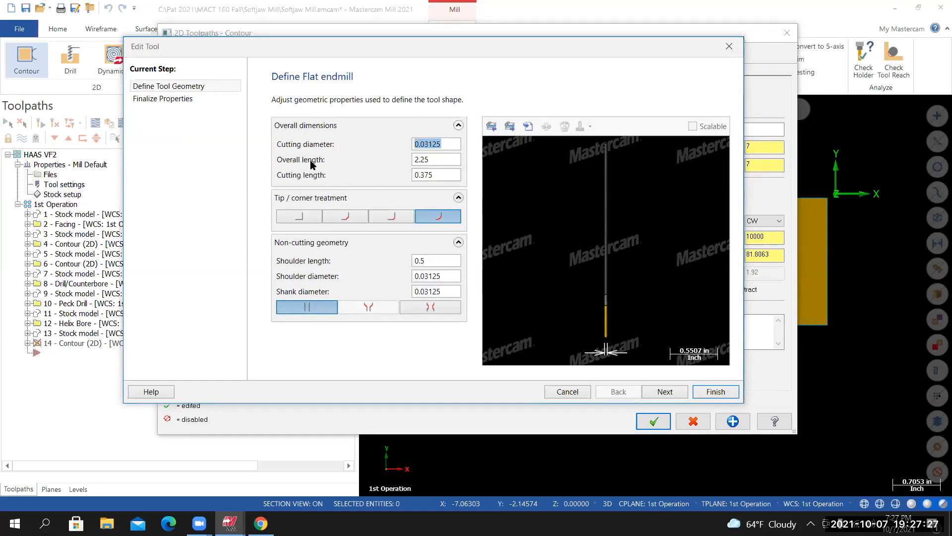
key(Tab)
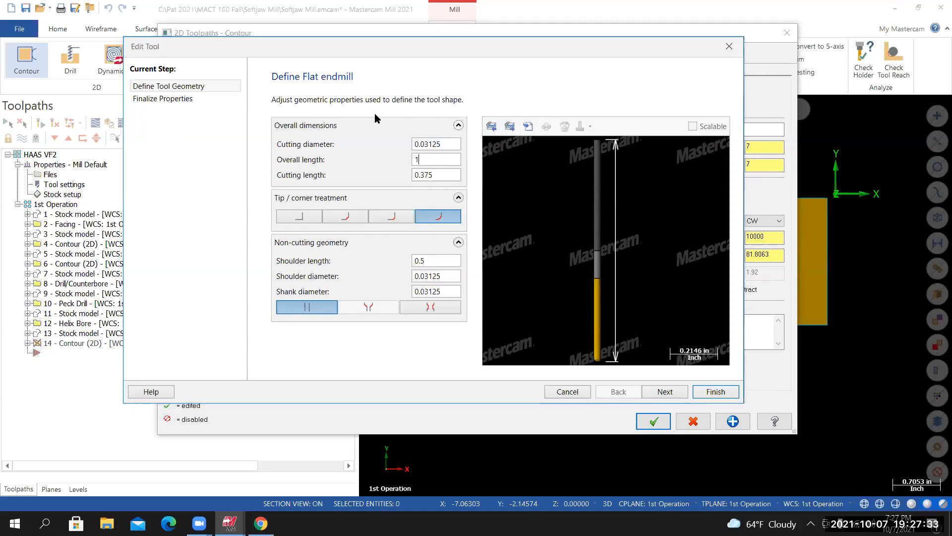
Set the 1/32 ball endmill's number of flutes to 2 and recalculate its feed rate and spindle speed
click(665, 392)
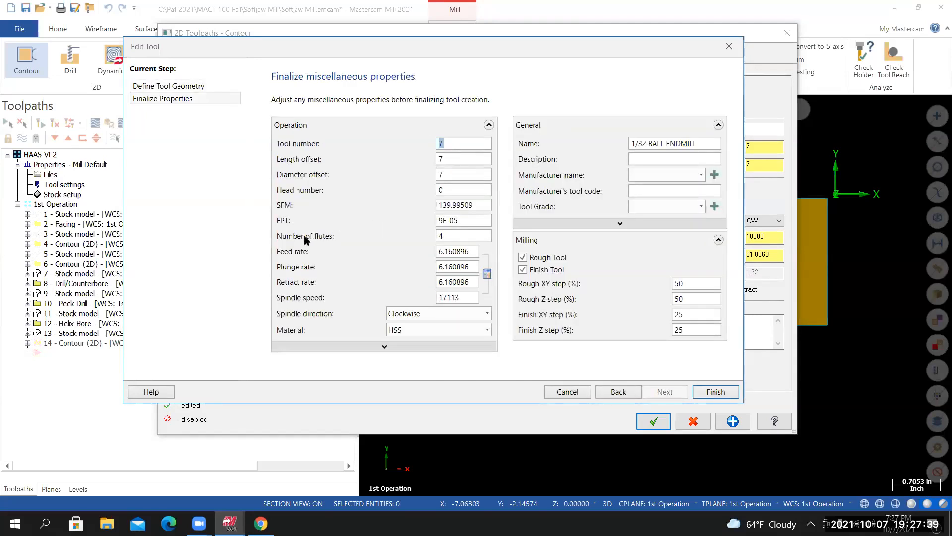
double_click(443, 237)
click(487, 274)
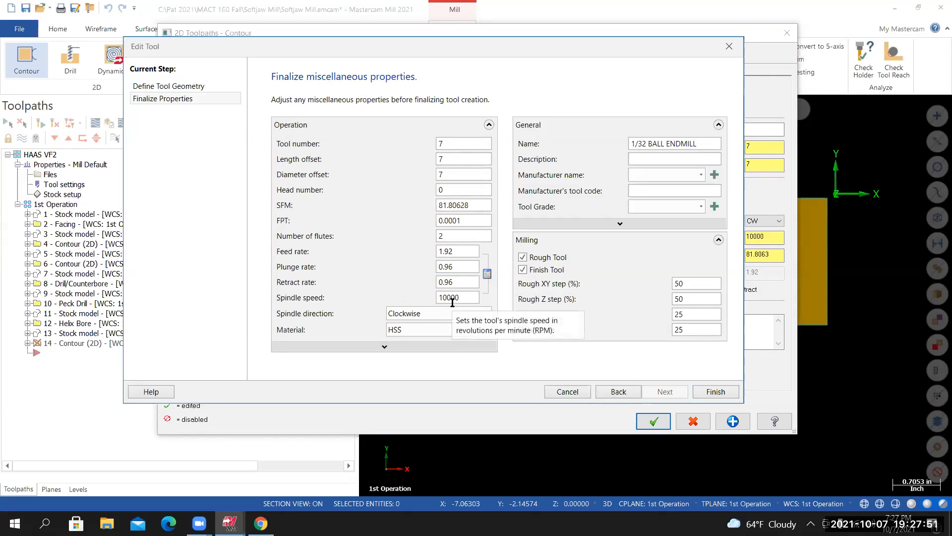
Turn on flood coolant in the ball endmill's properties and finish editing the tool
click(338, 346)
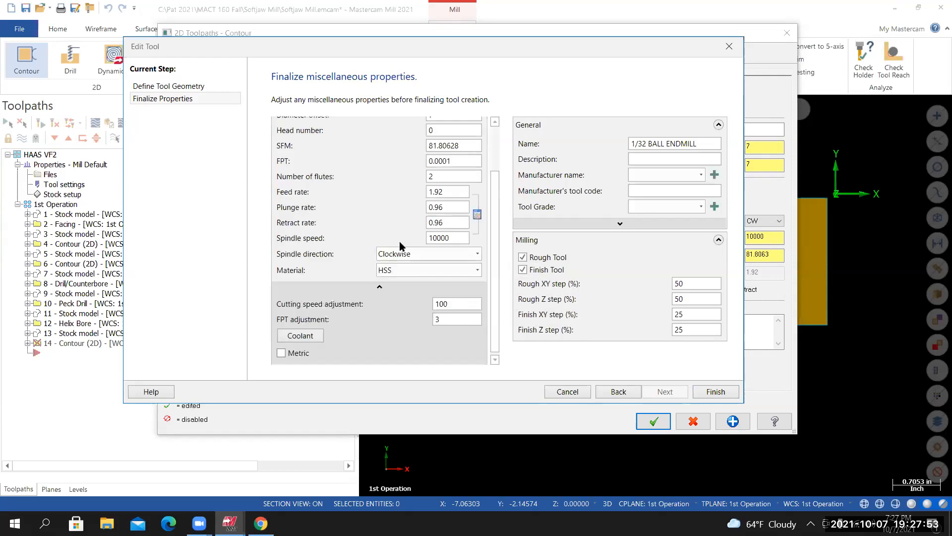
click(303, 336)
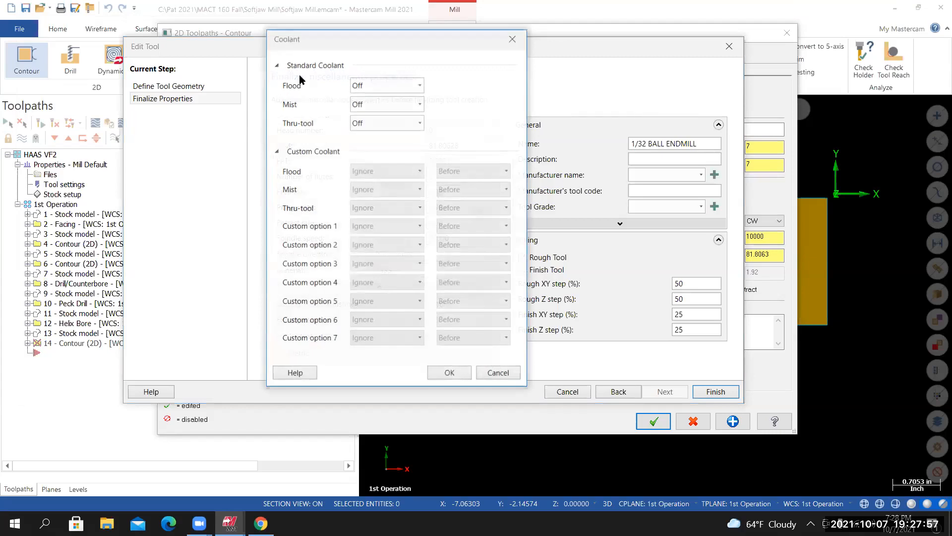
click(373, 82)
click(365, 100)
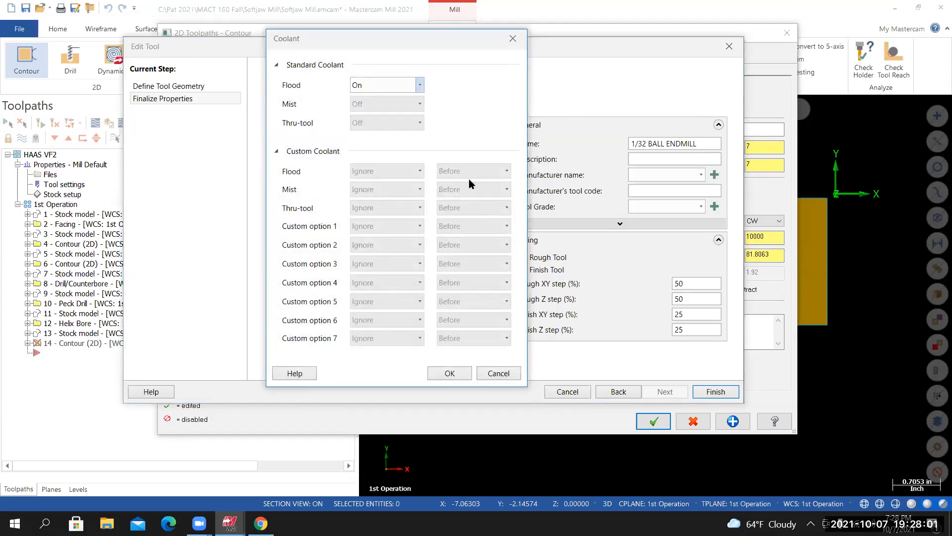
click(450, 373)
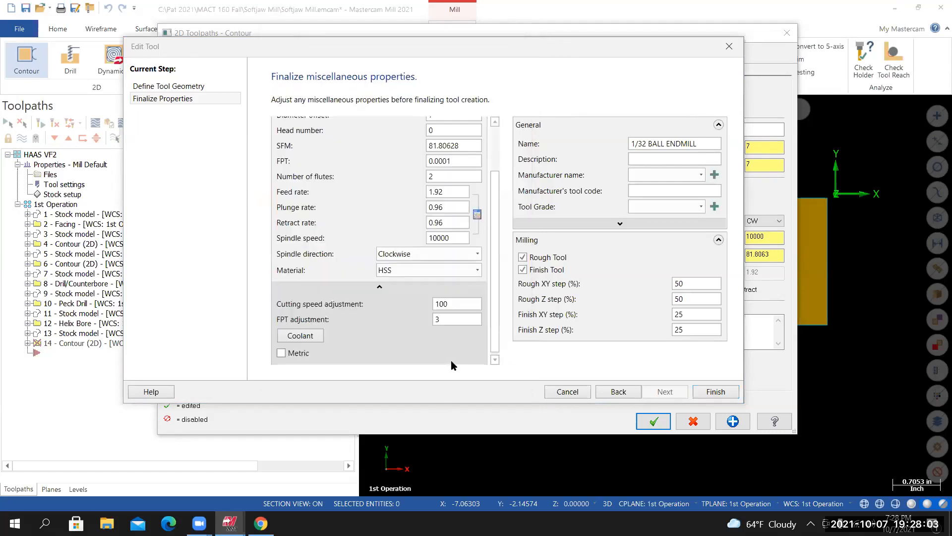
scroll(490, 311, up, 3)
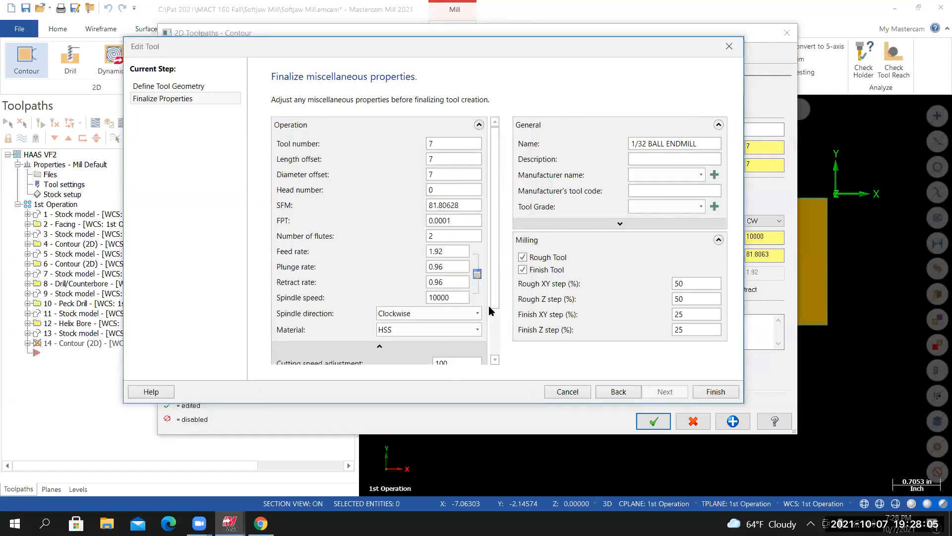
scroll(492, 302, down, 3)
scroll(492, 301, up, 3)
scroll(464, 200, down, 3)
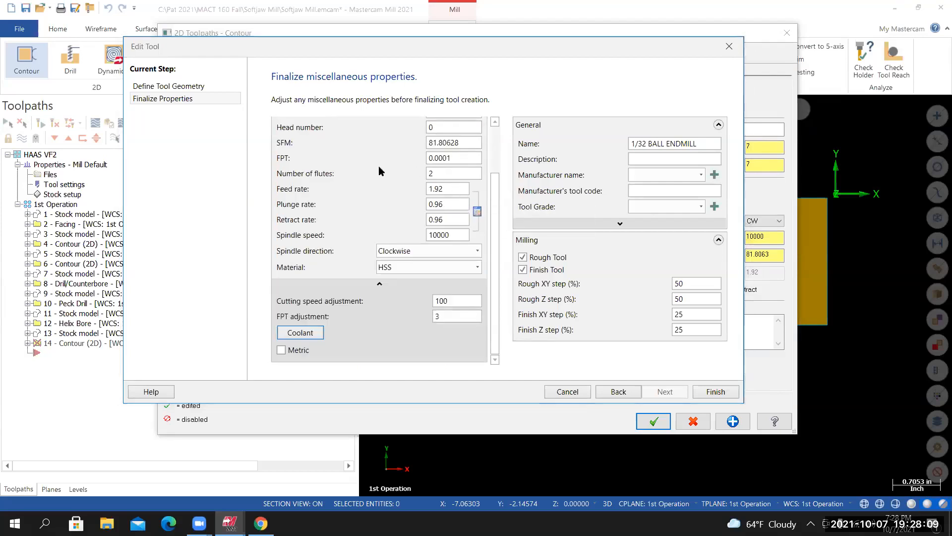
click(441, 173)
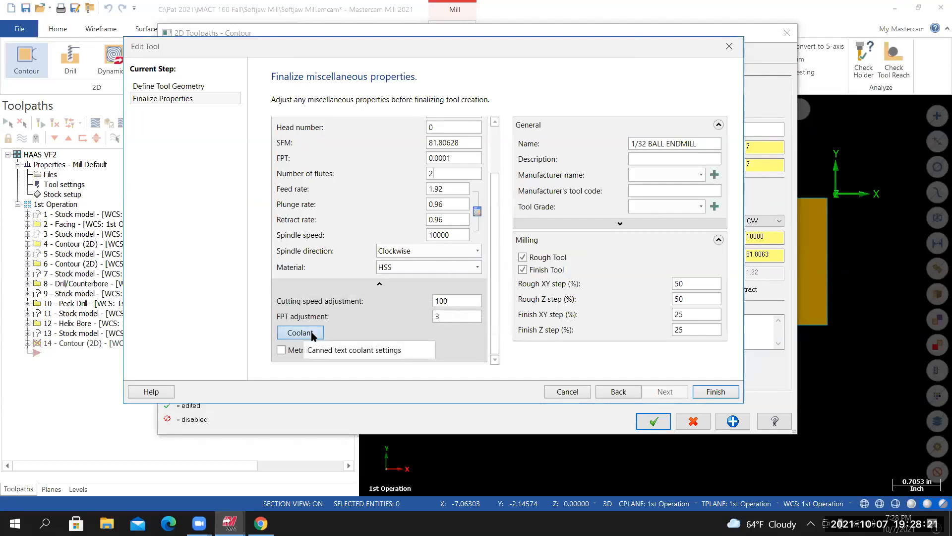
click(716, 392)
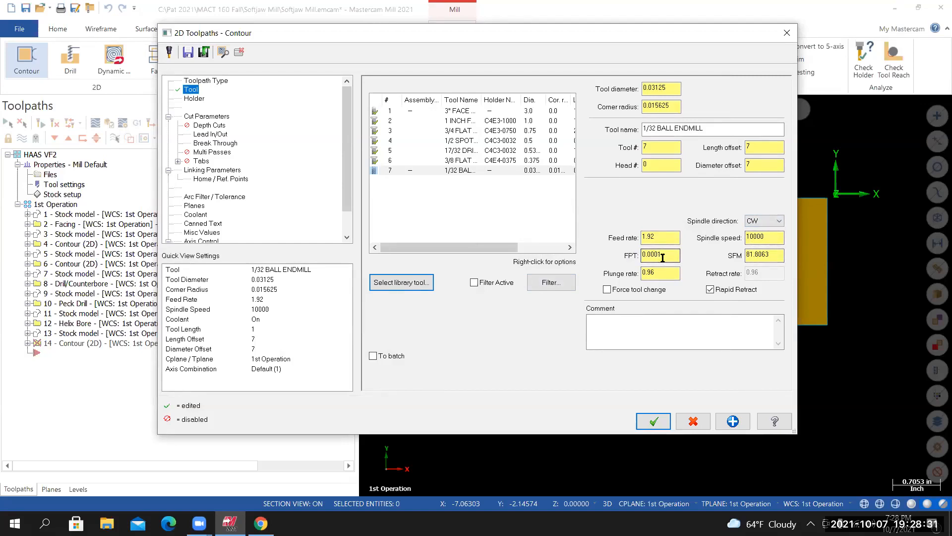
Set the contour's feed per tooth to .03125*.01 and its plunge rate to 6.25/2
double_click(664, 87)
double_click(652, 254)
key(BackSpace)
text(.03125*.01)
key(Return)
click(649, 274)
text(6.25/2)
key(Return)
Copy the tool name into the toolpath comment and extend it to read "1/32 BALL ENDMILL, ENGRAVE INITIALS"
drag(706, 129, 653, 129)
key(ctrl+c)
right_click(655, 132)
click(600, 328)
right_click(602, 329)
click(622, 366)
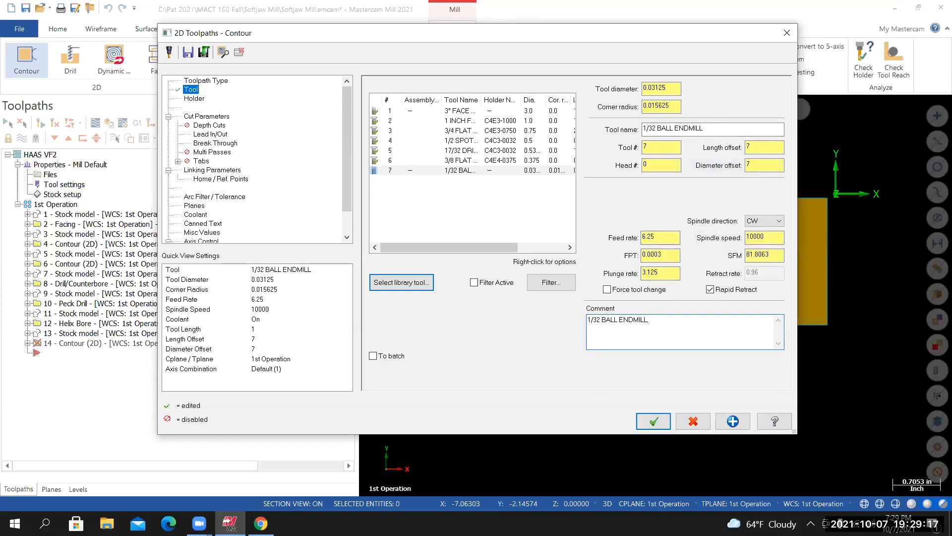
text(, EGRAVE)
key(BackSpace)
key(BackSpace)
key(BackSpace)
key(BackSpace)
key(BackSpace)
text(NGRAVE IN)
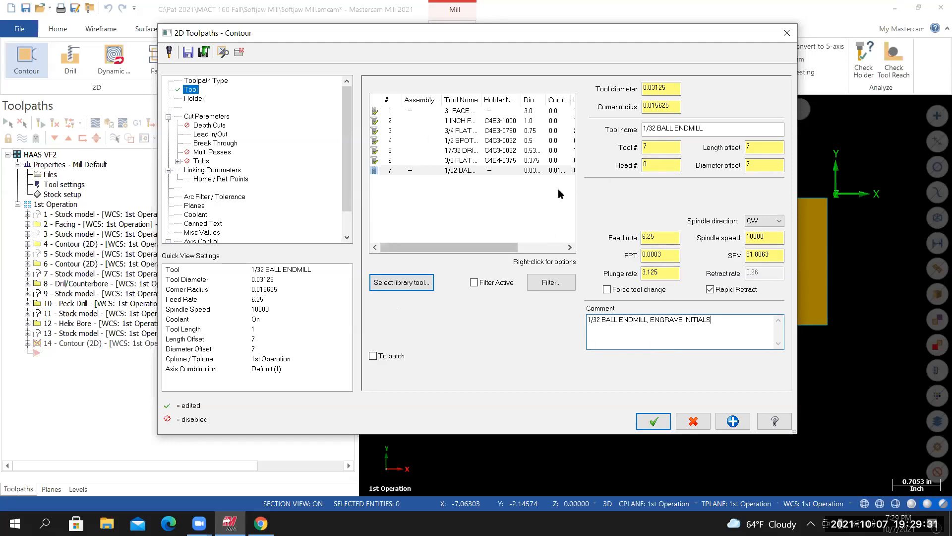
Load the CT40-in holder library for the contour toolpath
click(193, 97)
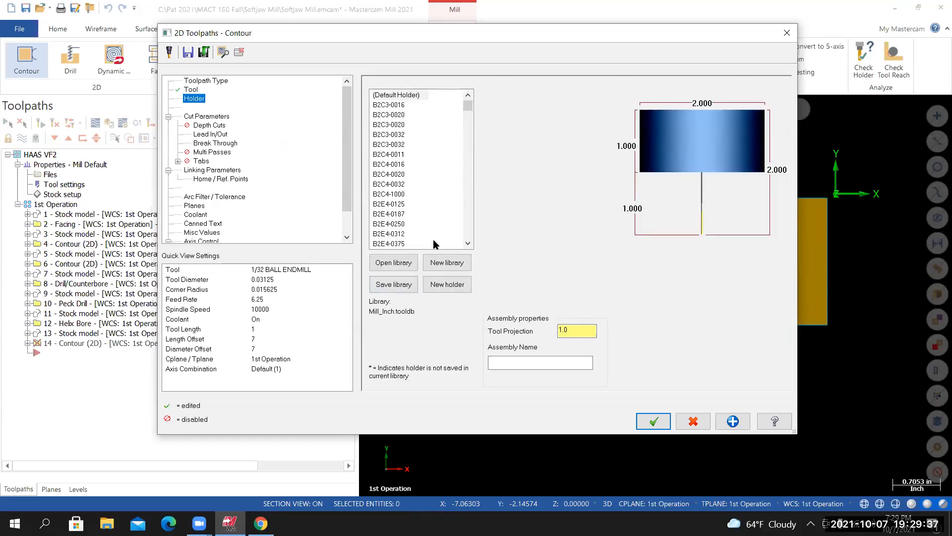
click(393, 263)
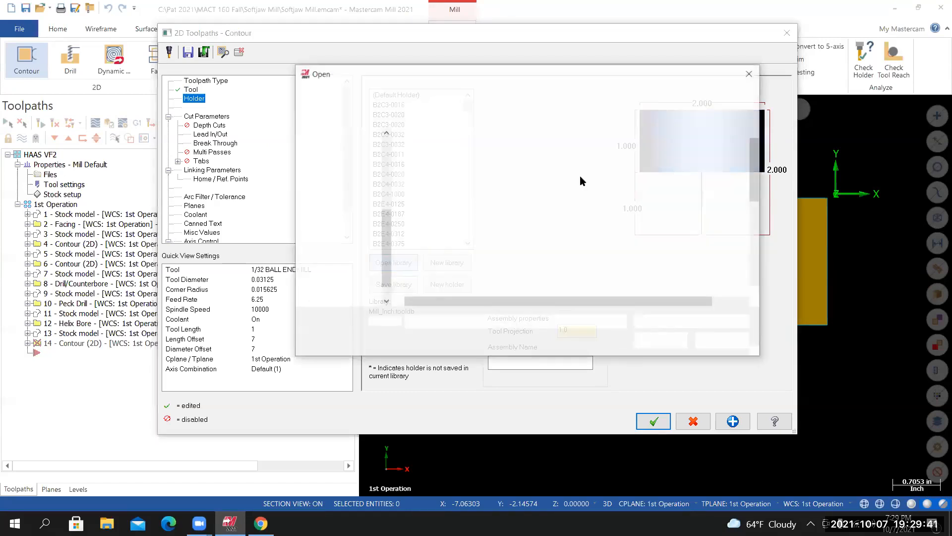
drag(756, 168, 745, 204)
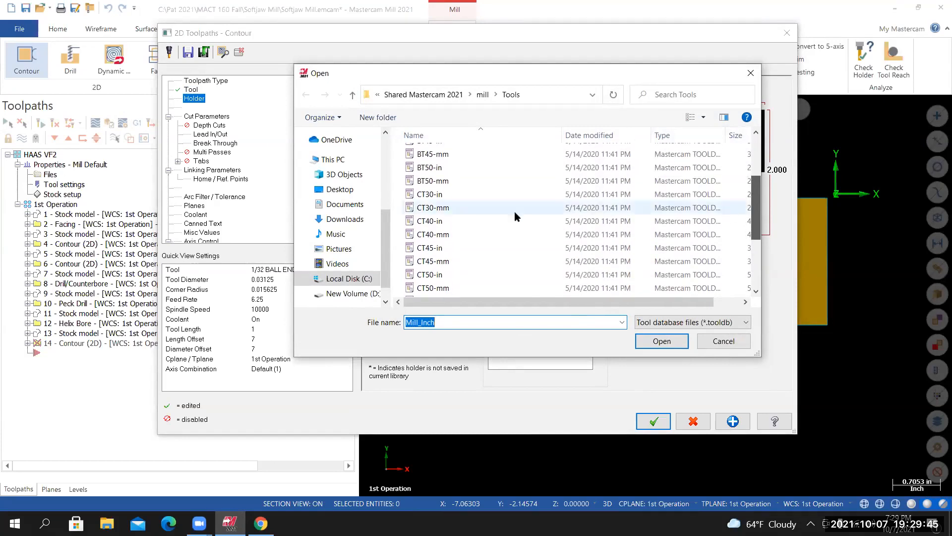
click(433, 225)
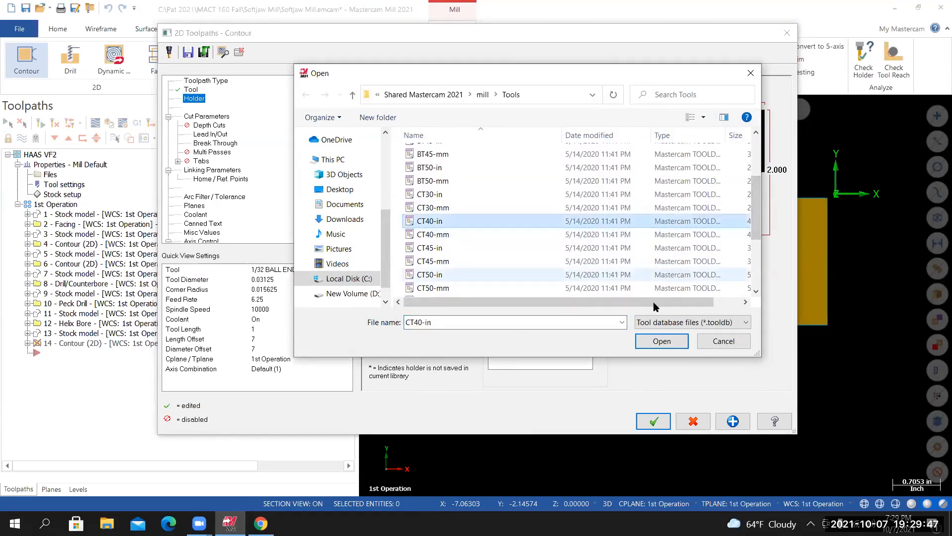
click(662, 341)
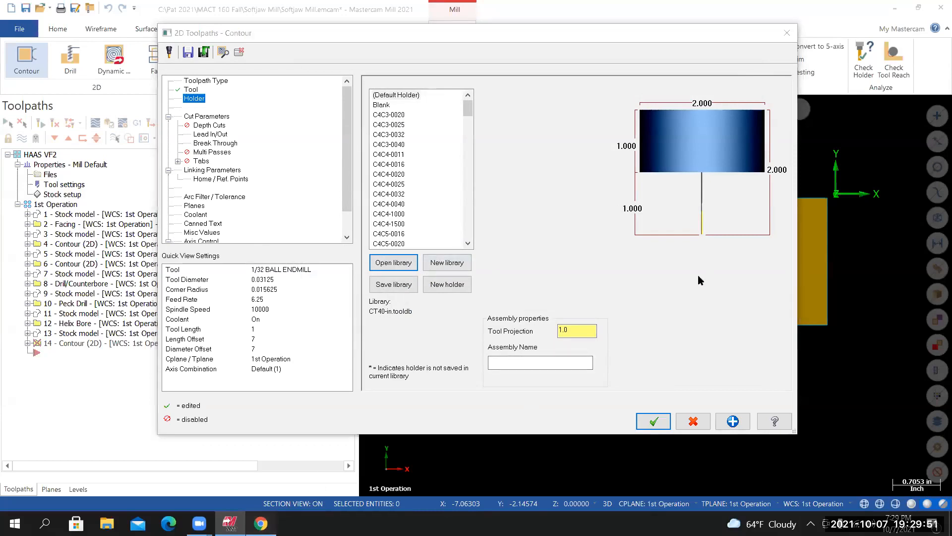
Check tool #7 in the Chrome course page's tool list, and assign holder C4C4-0016 with a .5 tool projection in Mastercam
key(alt+Tab)
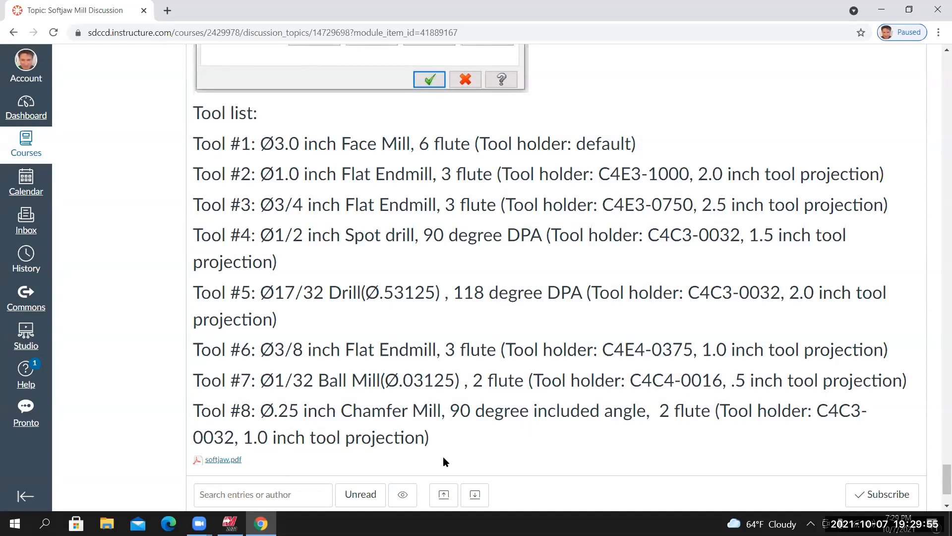
click(230, 523)
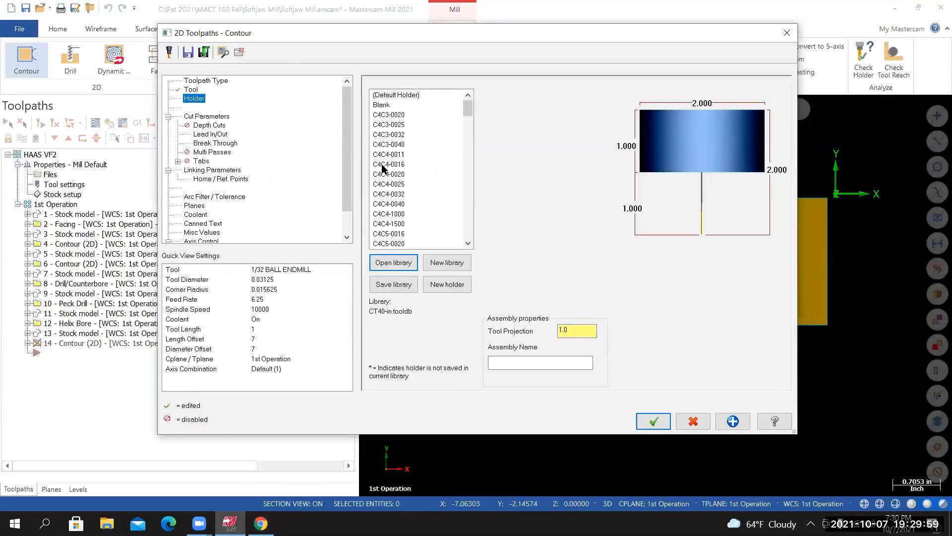
click(397, 167)
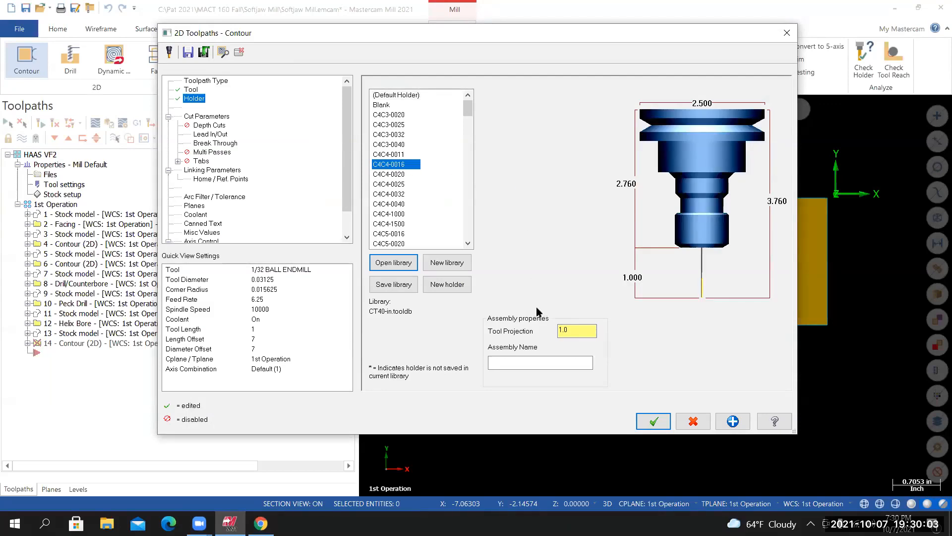
click(579, 331)
key(BackSpace)
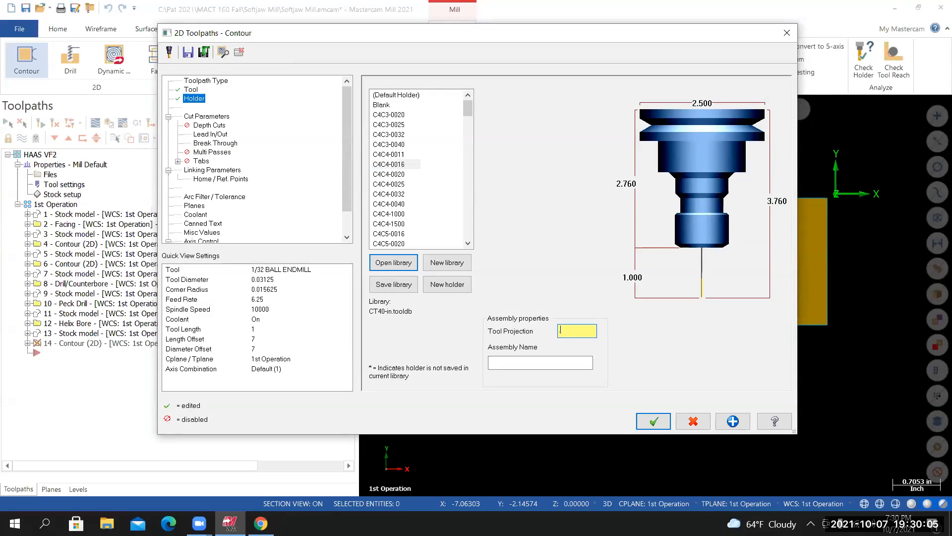
key(Return)
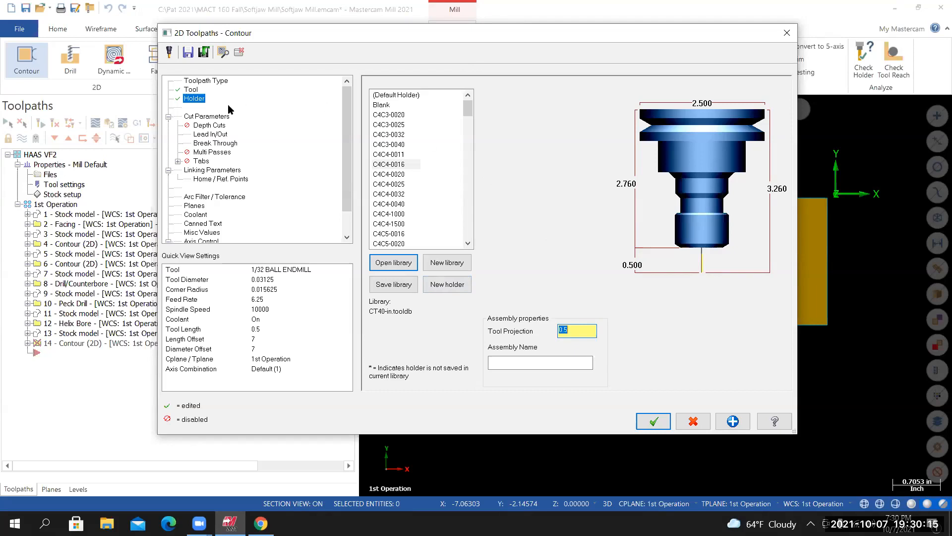
Set the contour's cutter compensation type to Off in the cut parameters
click(214, 117)
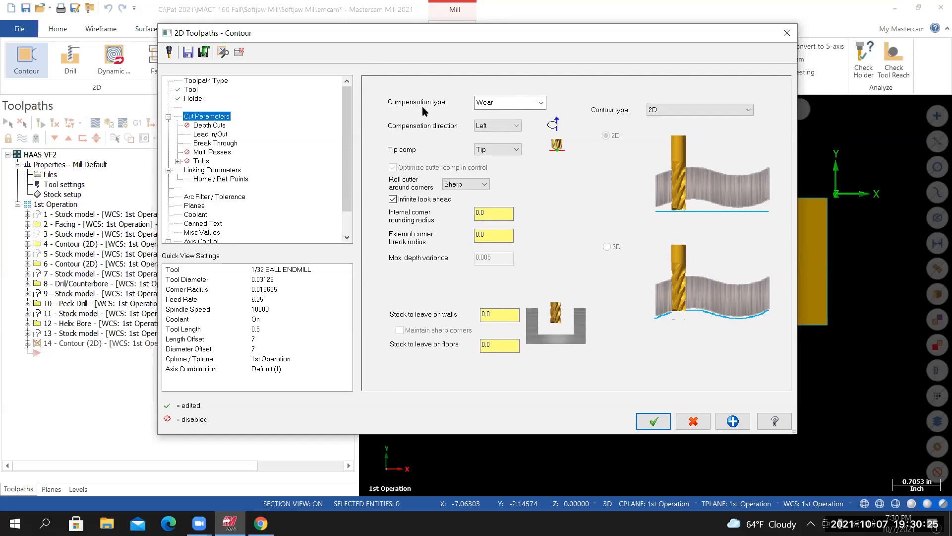
click(533, 103)
click(496, 146)
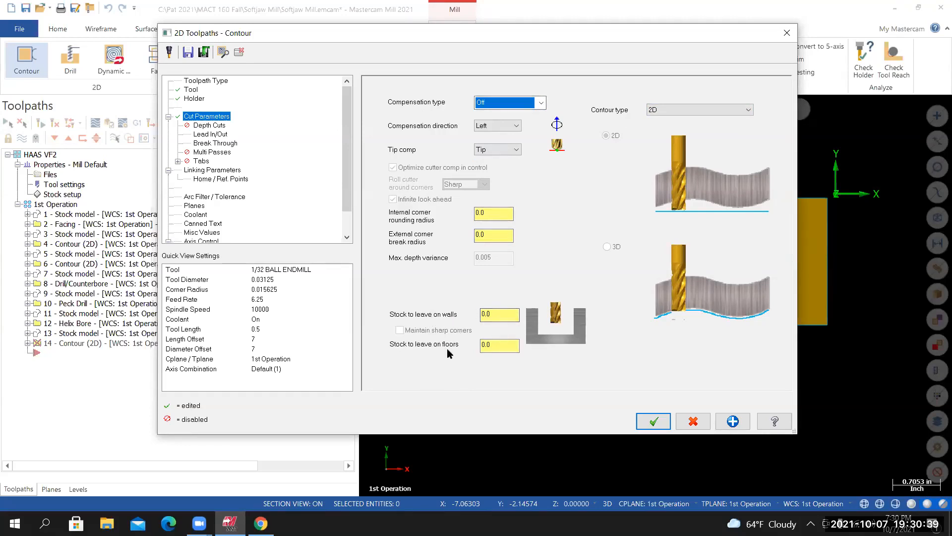
click(502, 345)
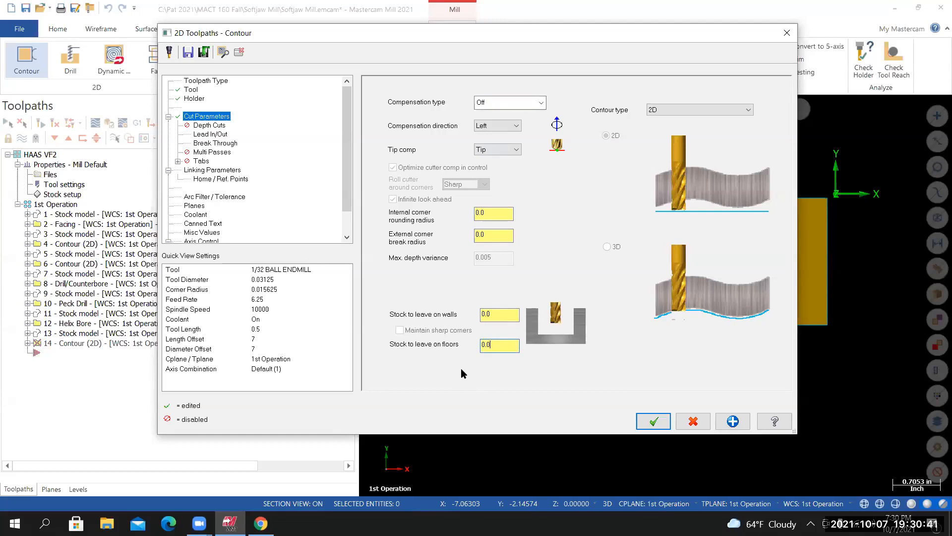
Disable lead in/out and break through for the engraving contour
click(209, 125)
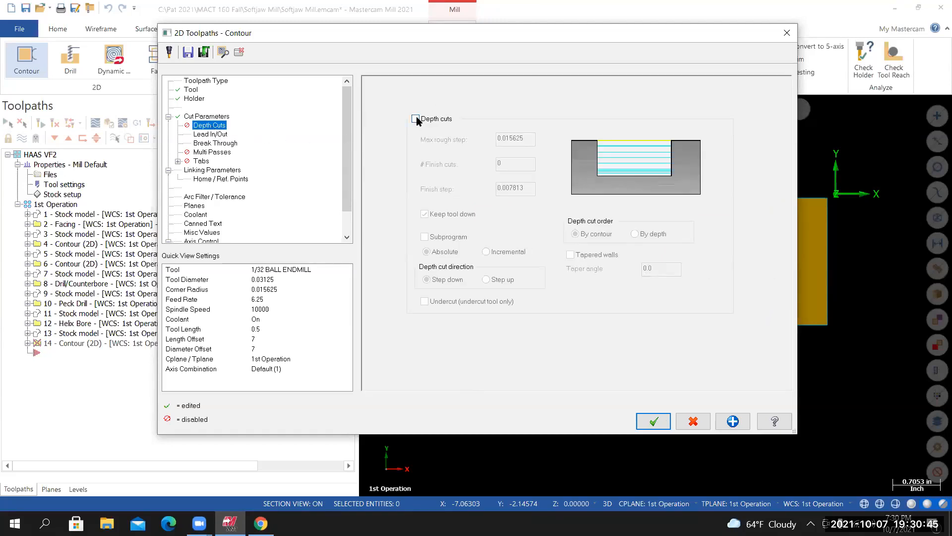
click(213, 135)
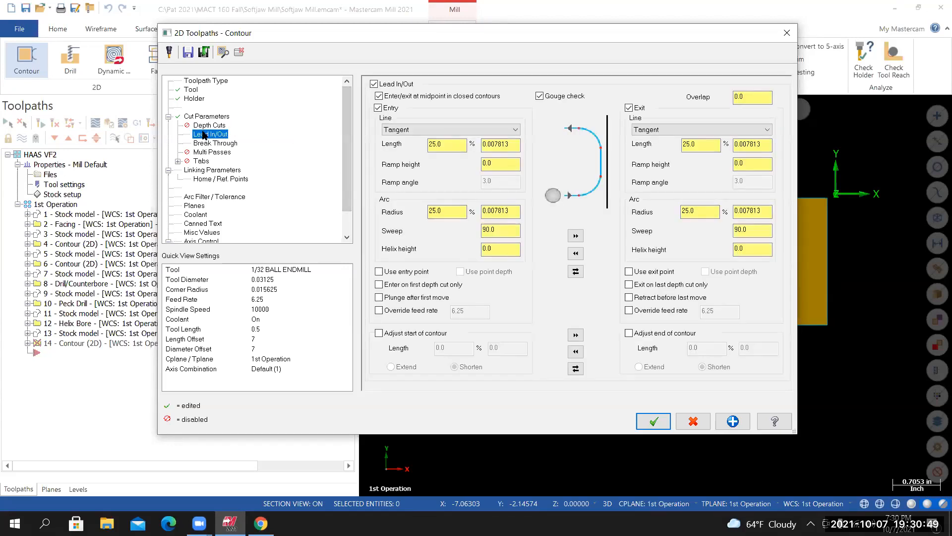
click(374, 85)
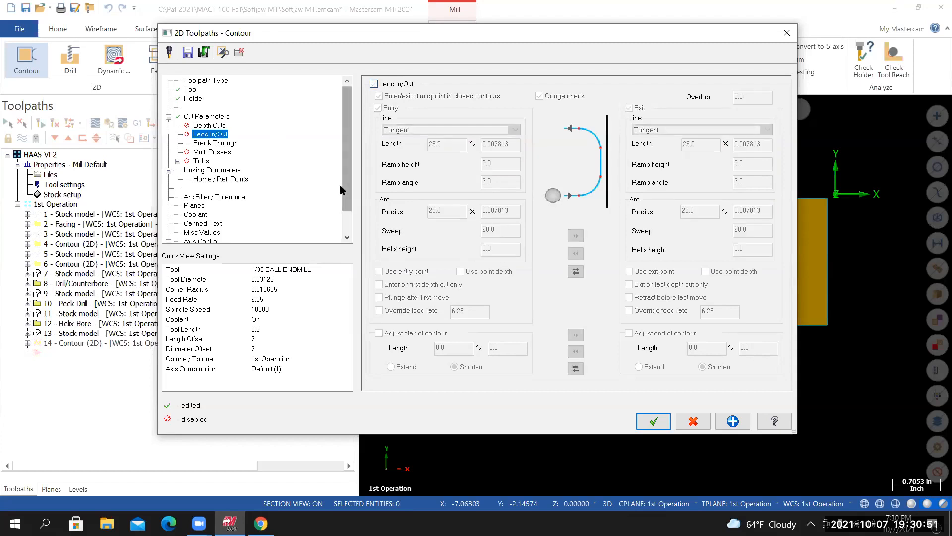
click(218, 144)
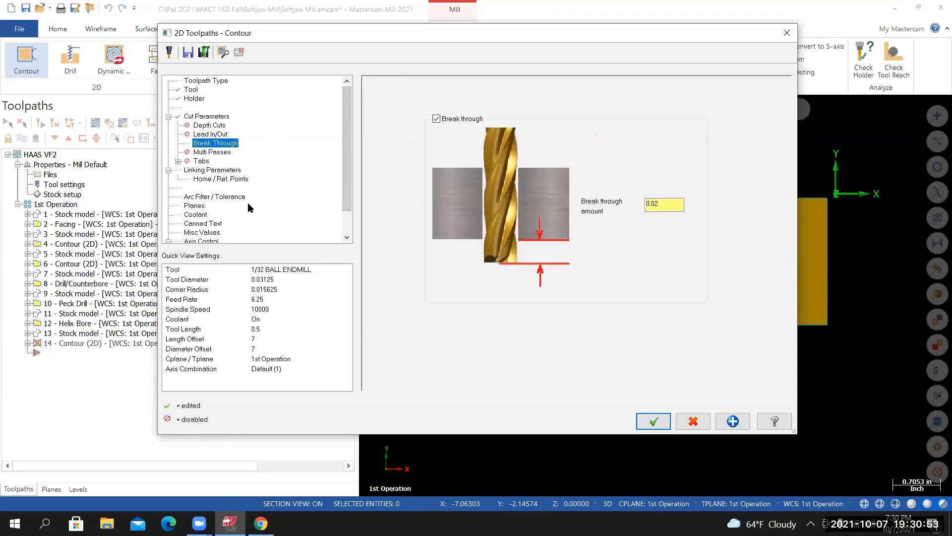
click(436, 119)
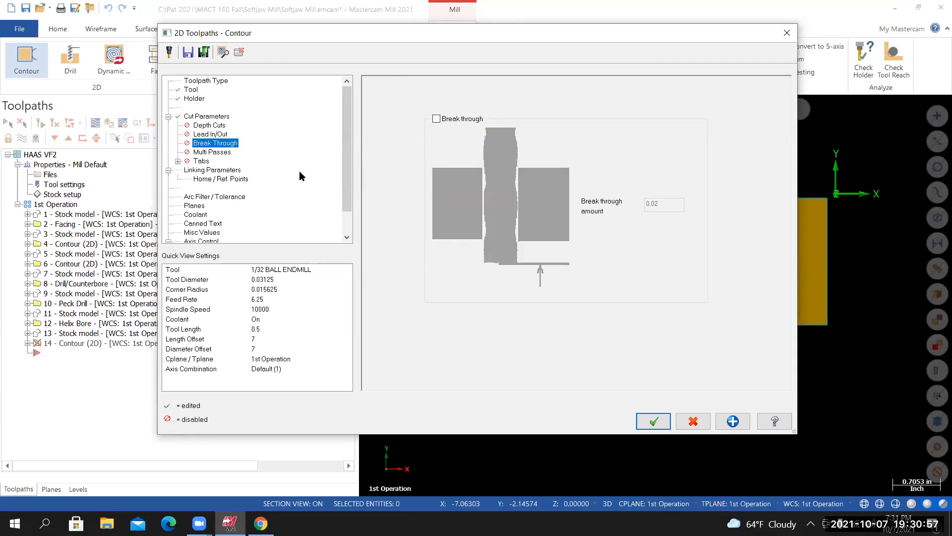
click(212, 152)
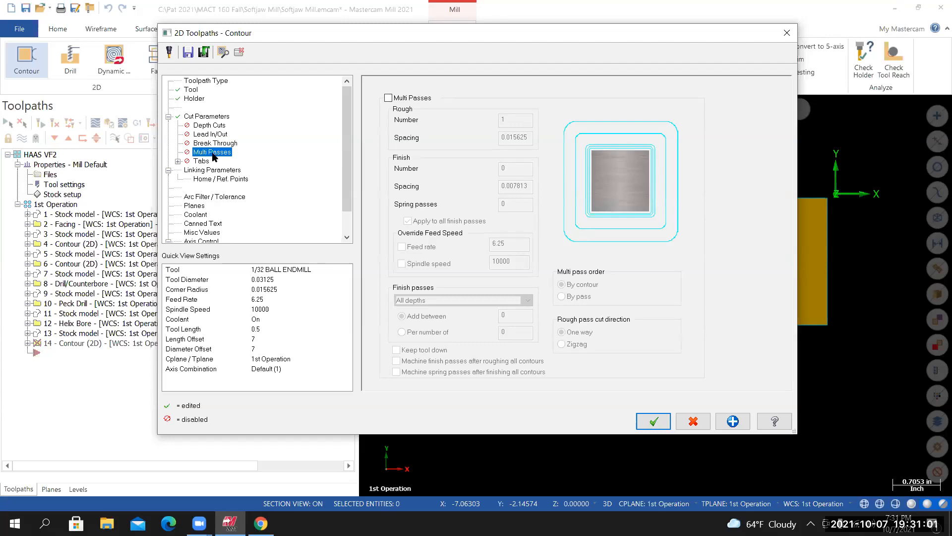
click(389, 99)
click(389, 98)
Set the linking parameters' top of stock to 1.48 by picking a point on the counterbored hole in the model
click(205, 169)
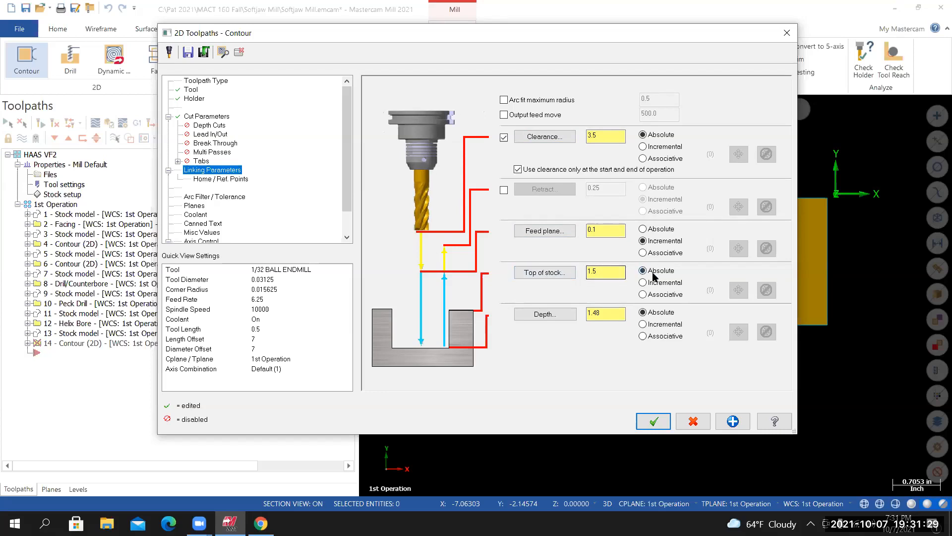
click(545, 273)
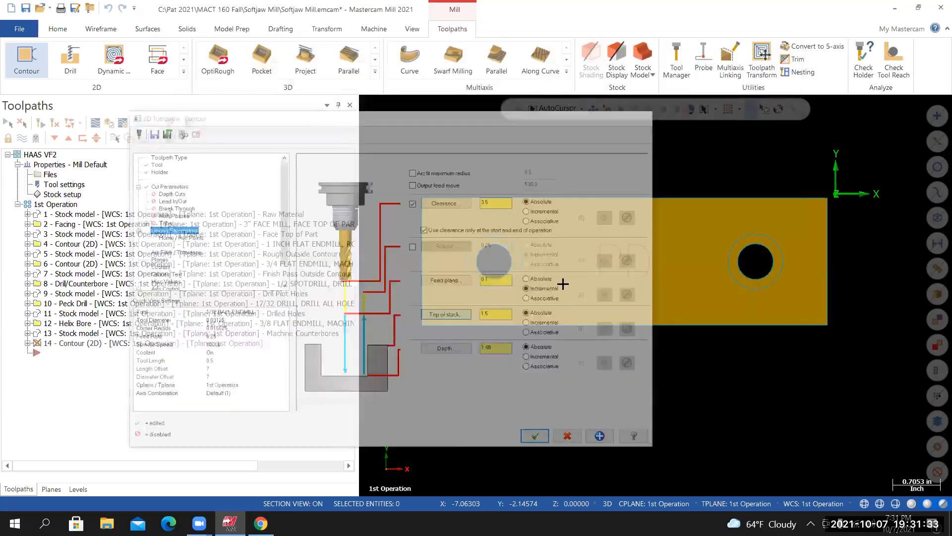
middle_drag(507, 253, 514, 219)
scroll(514, 218, up, 2)
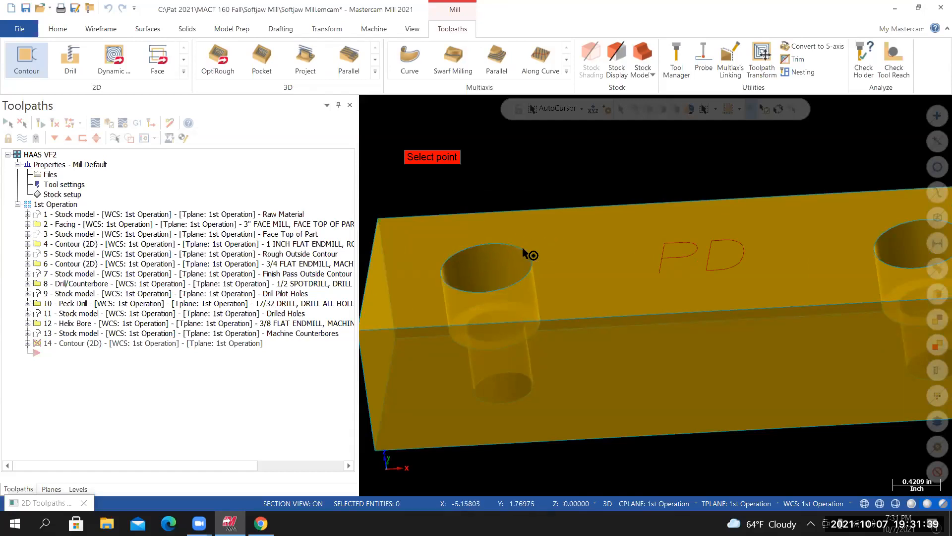
click(540, 296)
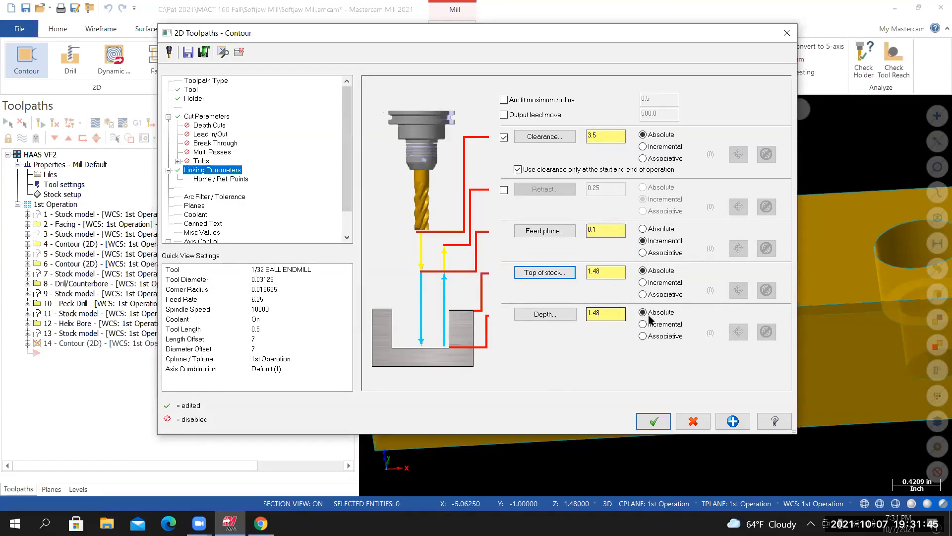
Set the engraving contour's absolute depth to 1.475 based on a picked point on the counterbored hole, and generate the toolpath
click(554, 316)
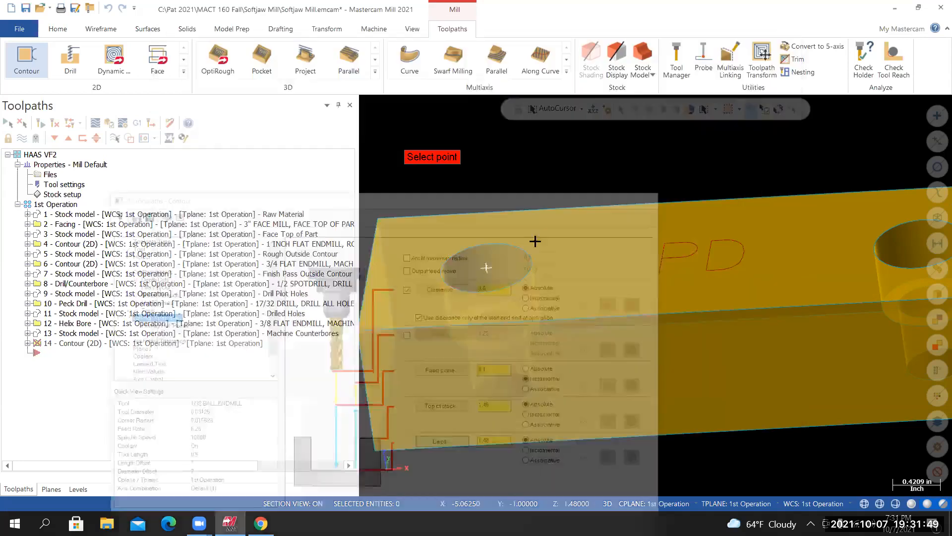
scroll(616, 247, down, 3)
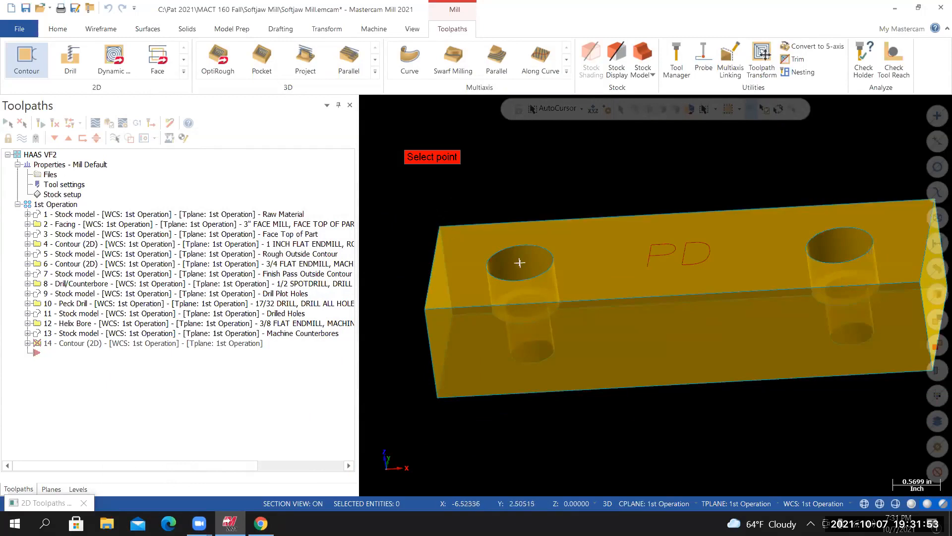
click(520, 263)
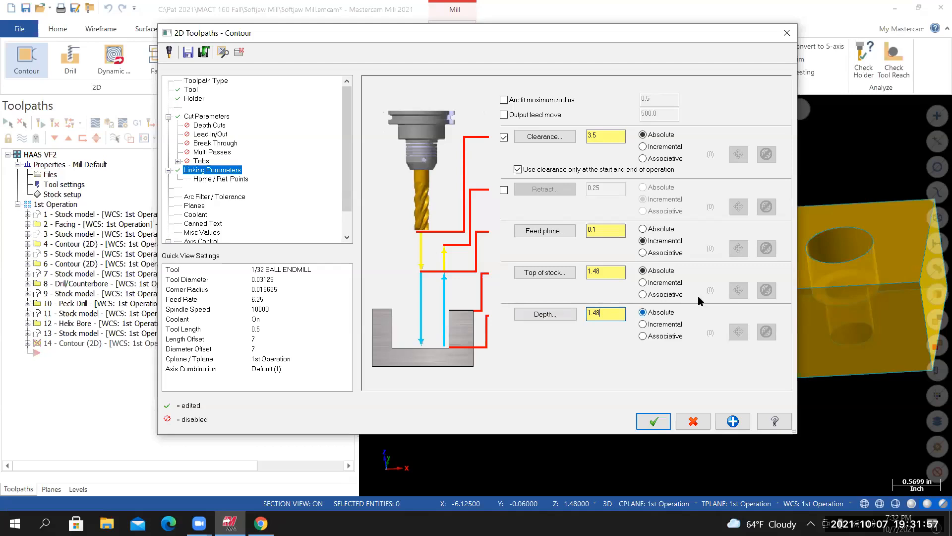
click(602, 313)
text(-0)
click(609, 274)
click(609, 314)
click(639, 416)
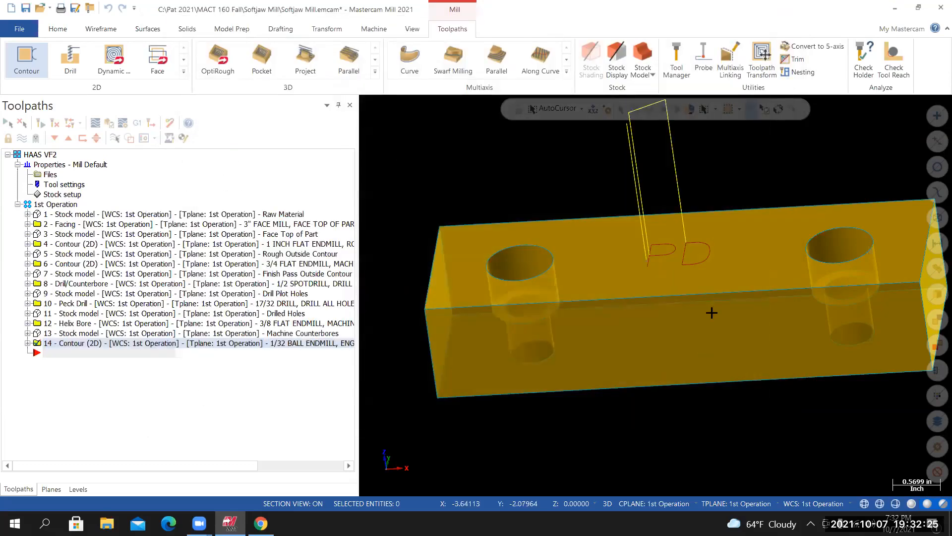
Enable the retract height at 0.25 incremental in the engraving contour's linking parameters and regenerate the toolpath
middle_drag(698, 305, 617, 266)
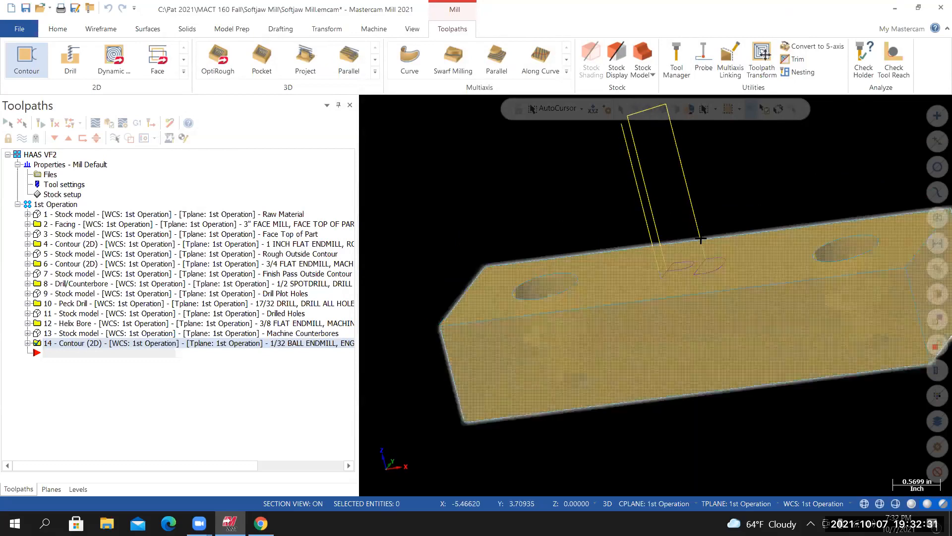
scroll(695, 246, up, 3)
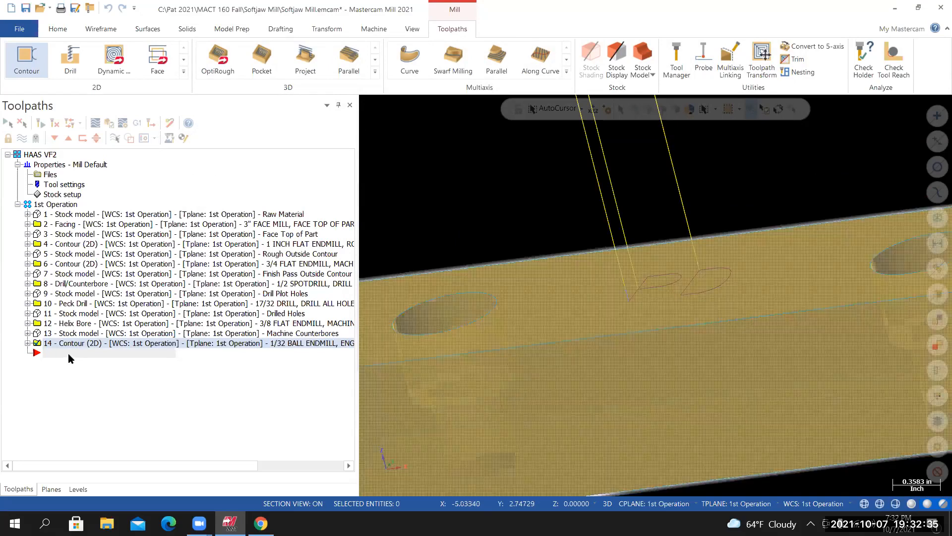
double_click(247, 341)
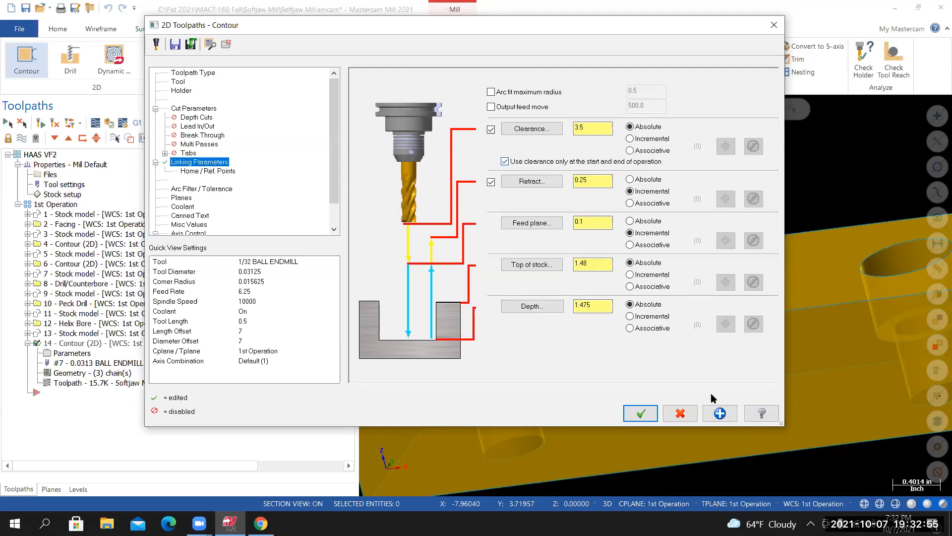
click(650, 413)
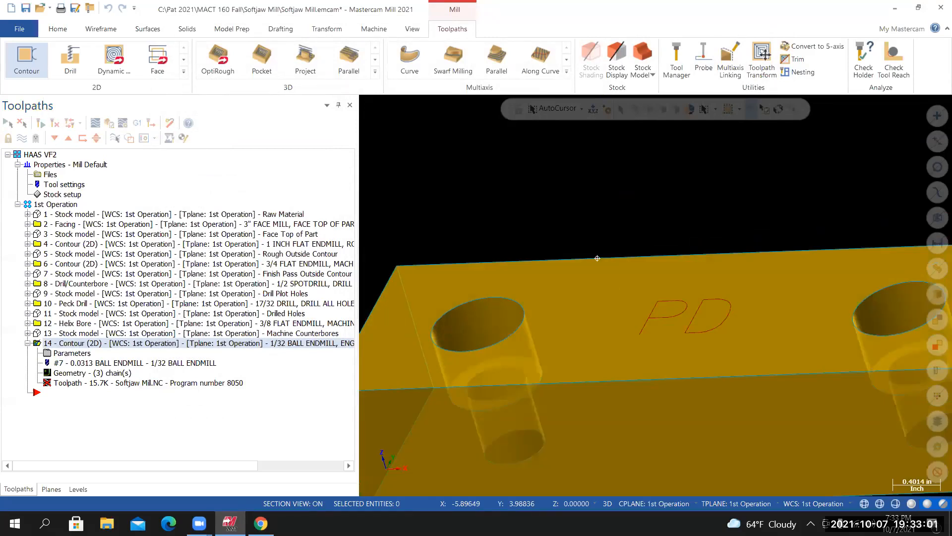
Examine the engraving toolpath's retract moves between the initials from several angles
scroll(598, 258, down, 3)
middle_drag(647, 315, 642, 286)
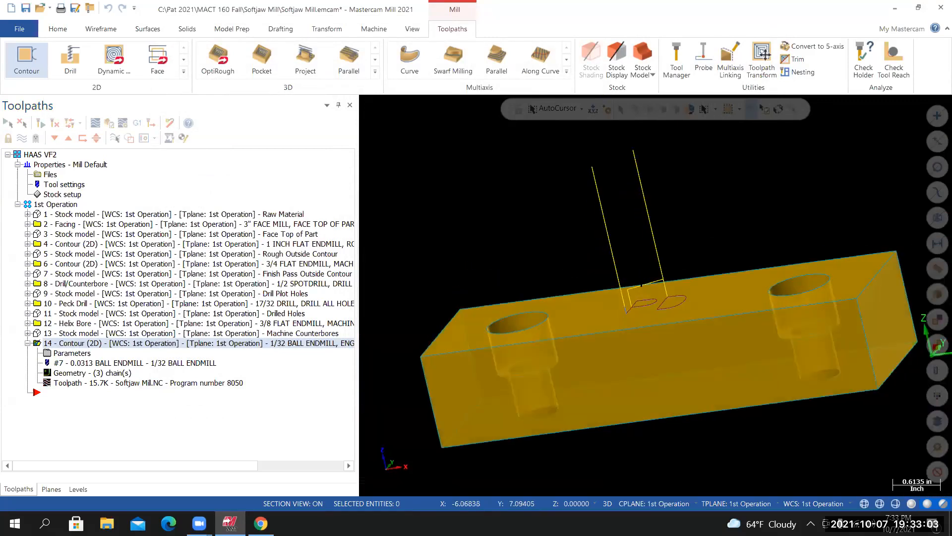
scroll(641, 285, up, 2)
scroll(642, 286, up, 1)
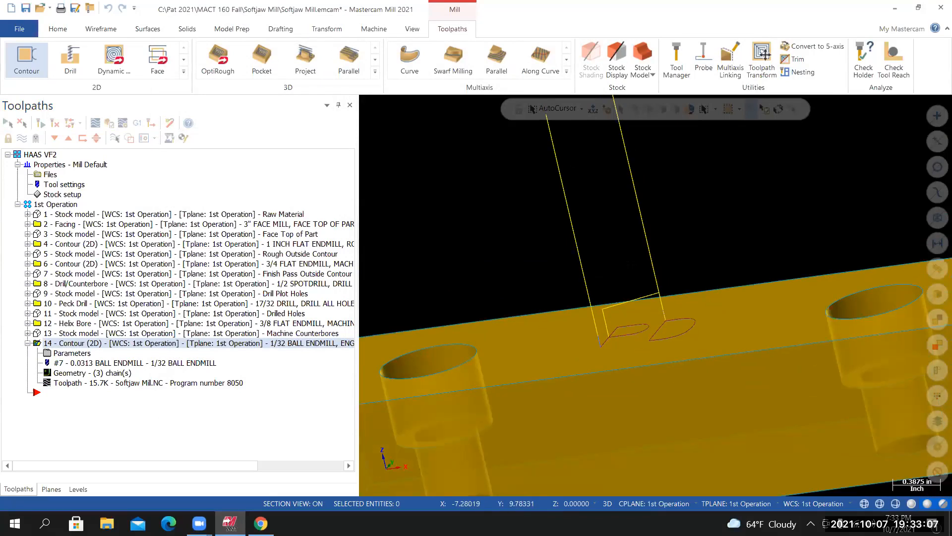
scroll(690, 288, down, 2)
mouse_move(689, 288)
middle_down()
mouse_move(589, 257)
mouse_move(570, 293)
mouse_move(588, 278)
mouse_move(644, 291)
mouse_move(620, 278)
mouse_move(611, 276)
mouse_move(646, 328)
middle_up()
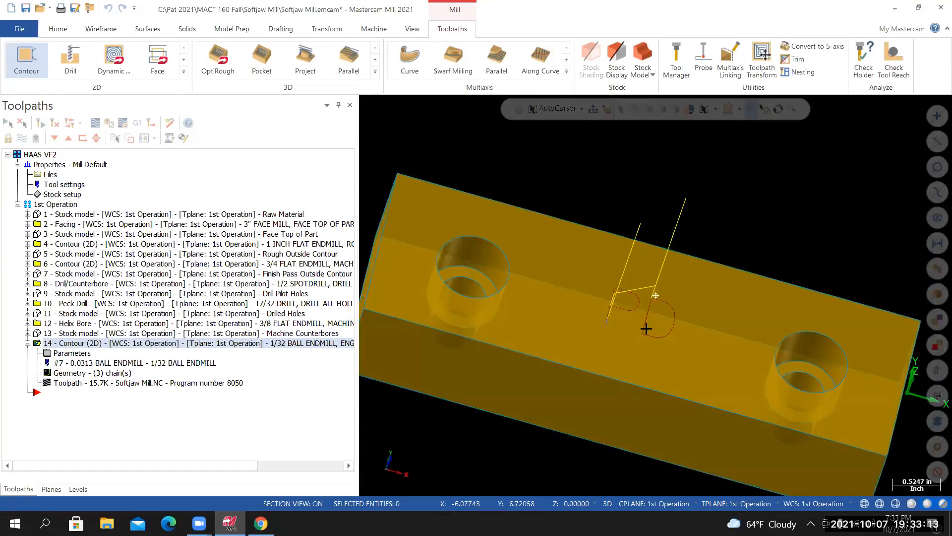
scroll(647, 328, up, 1)
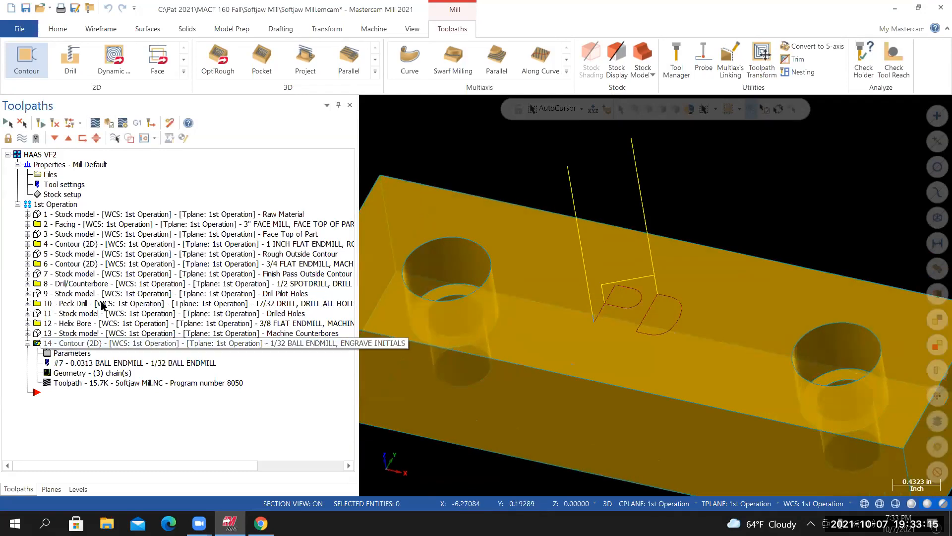
Backplot the engraving contour and check the tool's motion over the initials
click(96, 123)
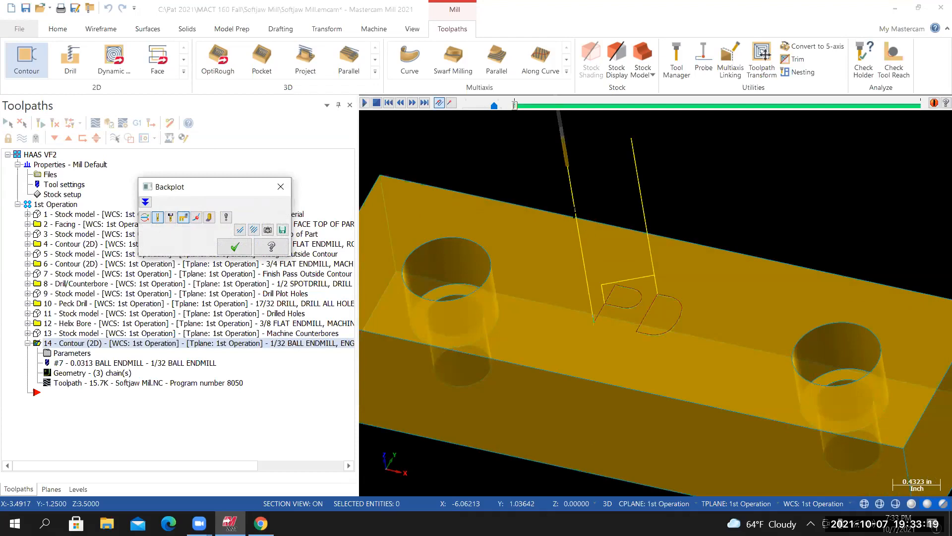
click(364, 102)
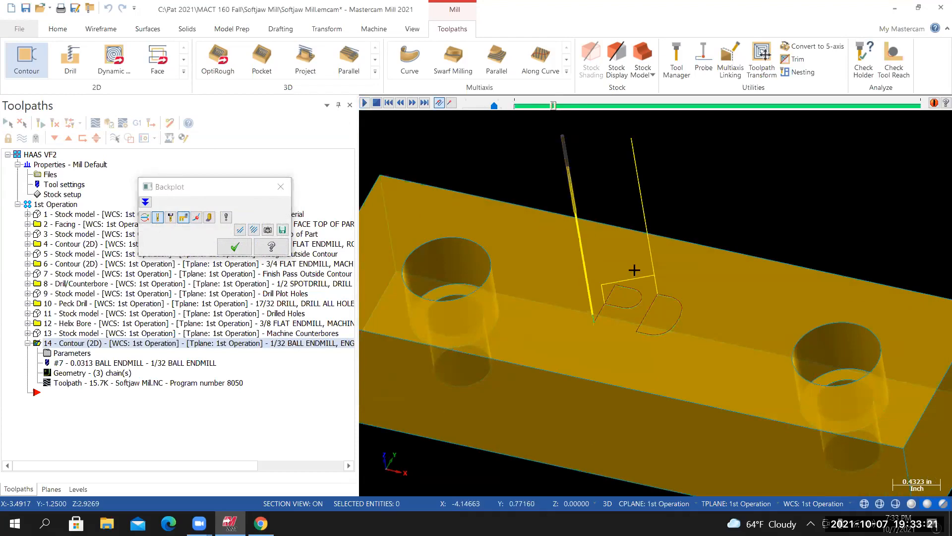
scroll(637, 276, up, 1)
scroll(638, 283, up, 1)
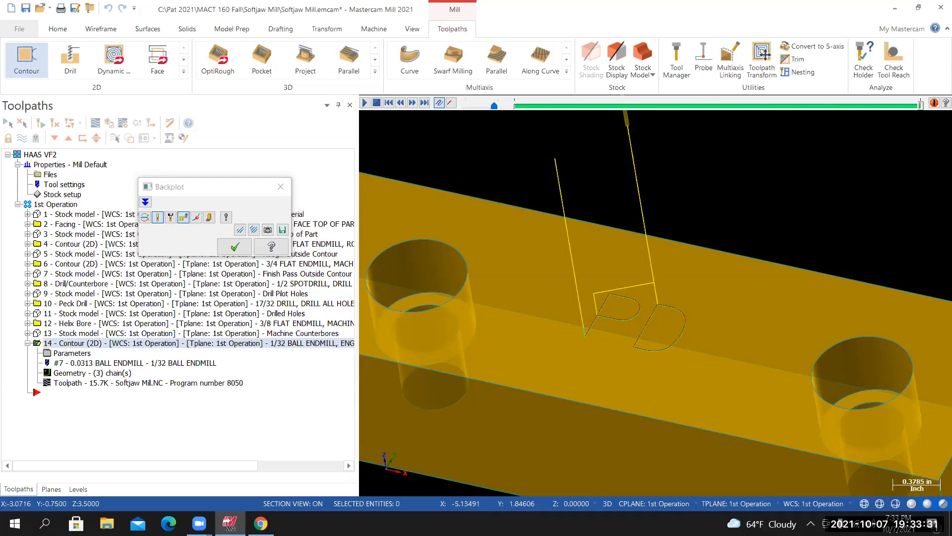
scroll(618, 171, down, 1)
mouse_move(619, 171)
middle_down()
mouse_move(640, 178)
mouse_move(665, 238)
mouse_move(644, 184)
mouse_move(622, 173)
middle_up()
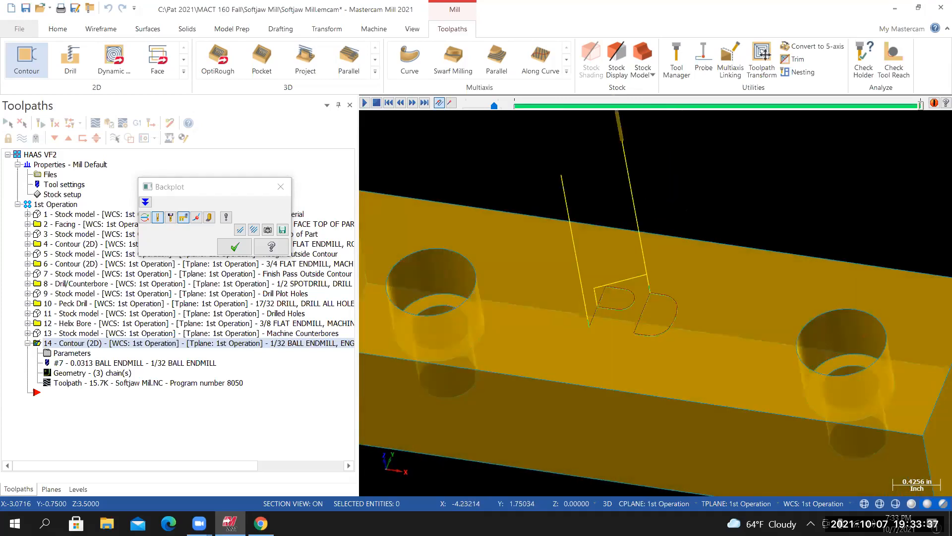
scroll(626, 176, down, 2)
middle_drag(626, 177, 638, 228)
scroll(638, 228, up, 2)
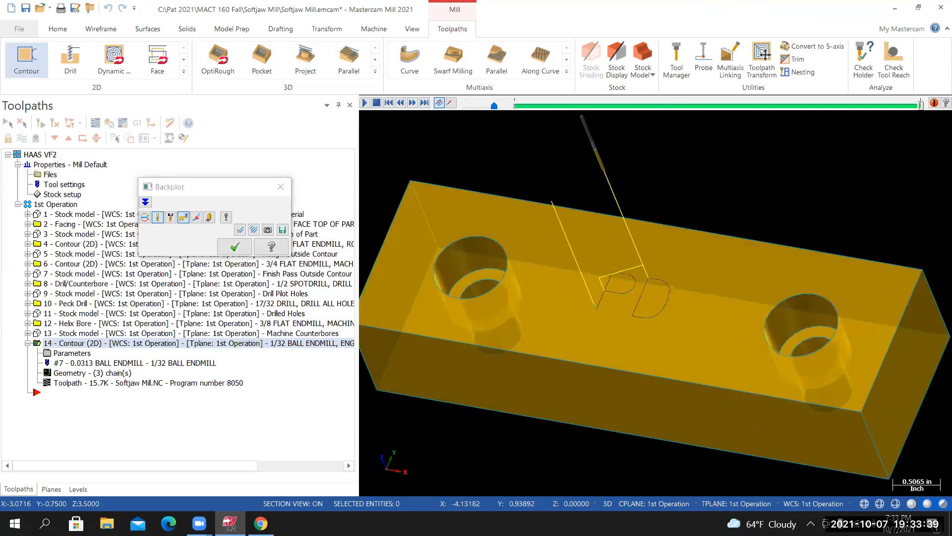
click(281, 186)
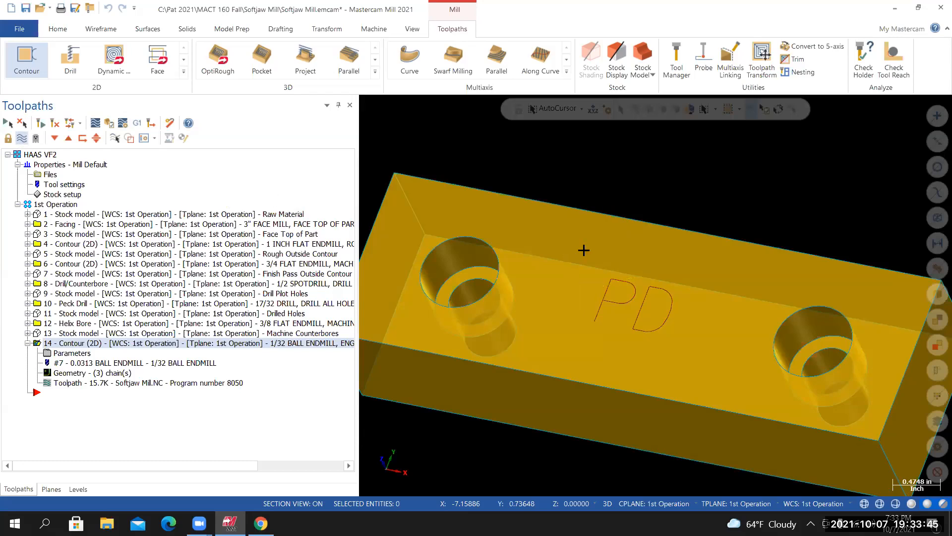
Display the whole soft jaw in the isometric view and save the Softjaw Mill file
click(27, 342)
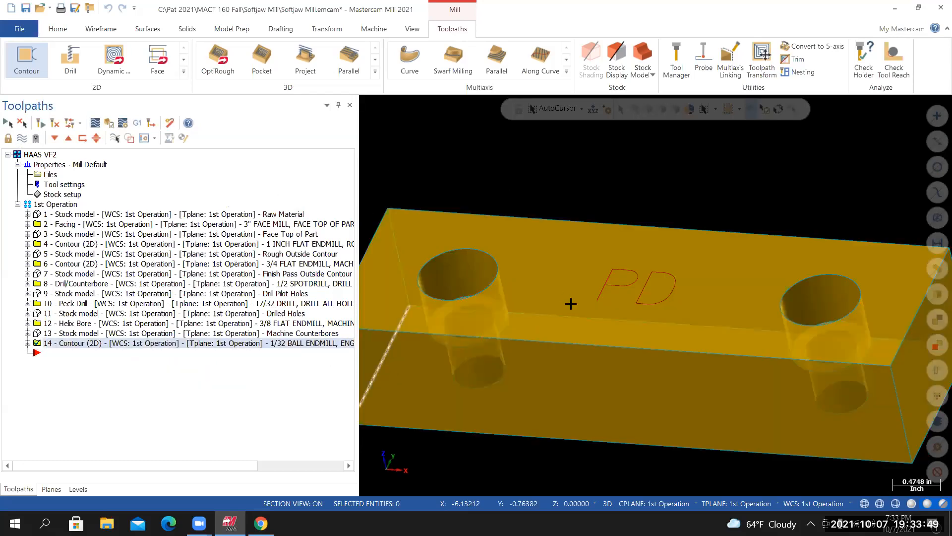
right_click(551, 188)
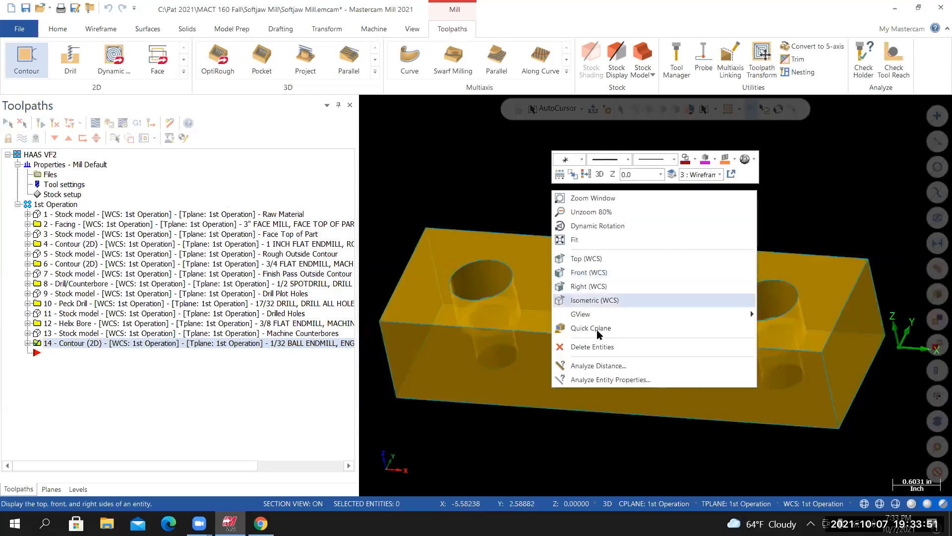
click(593, 302)
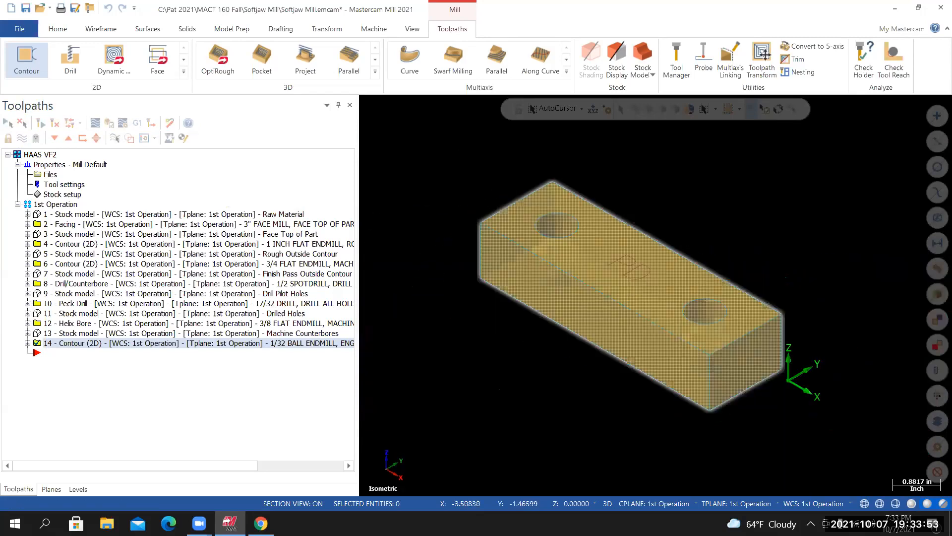
scroll(609, 274, up, 3)
right_click(424, 133)
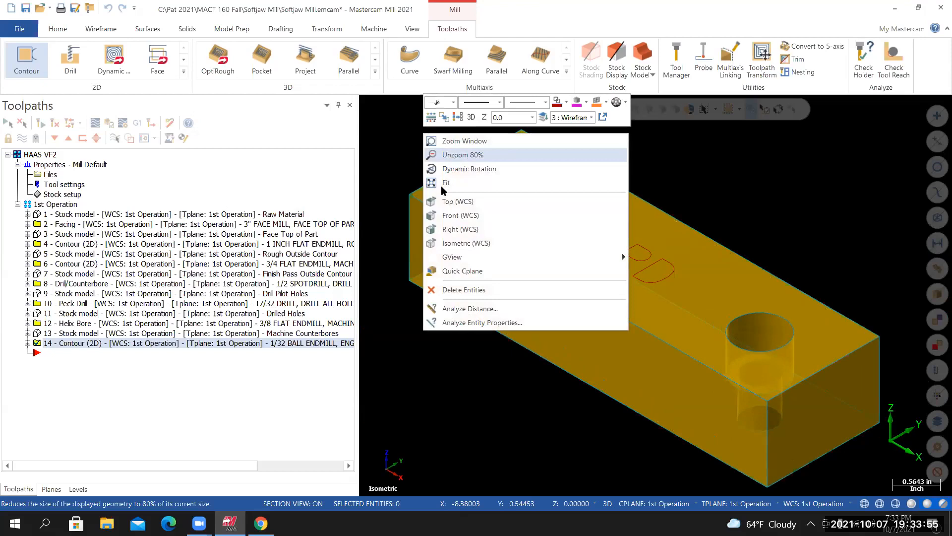
click(449, 155)
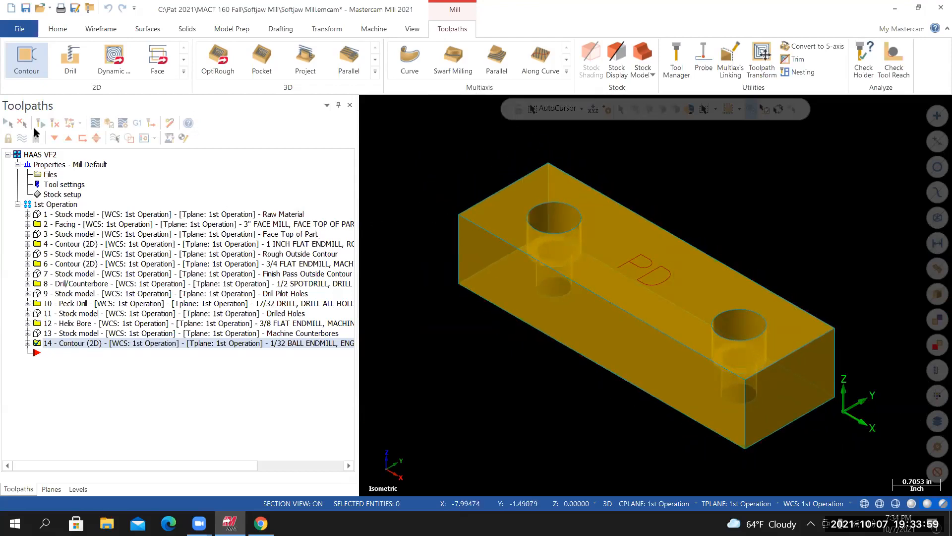
click(19, 28)
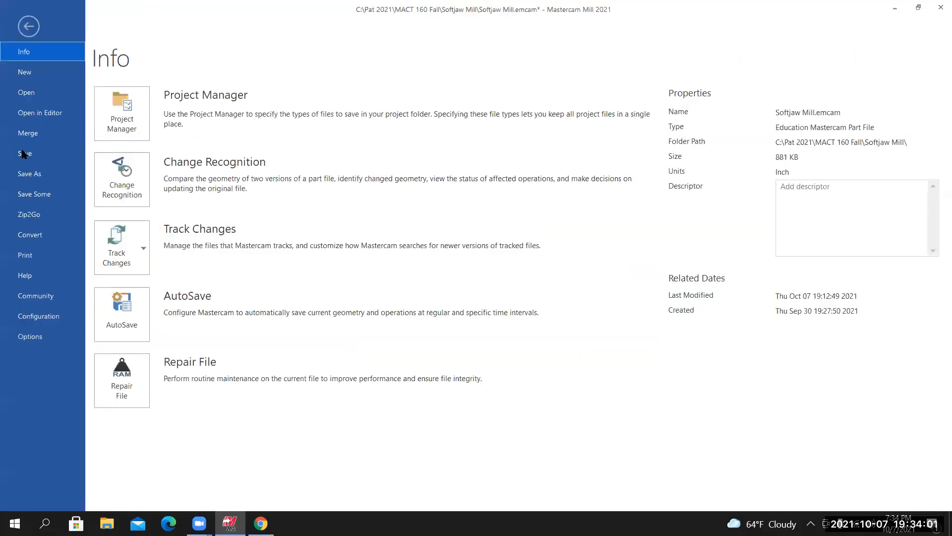
click(40, 154)
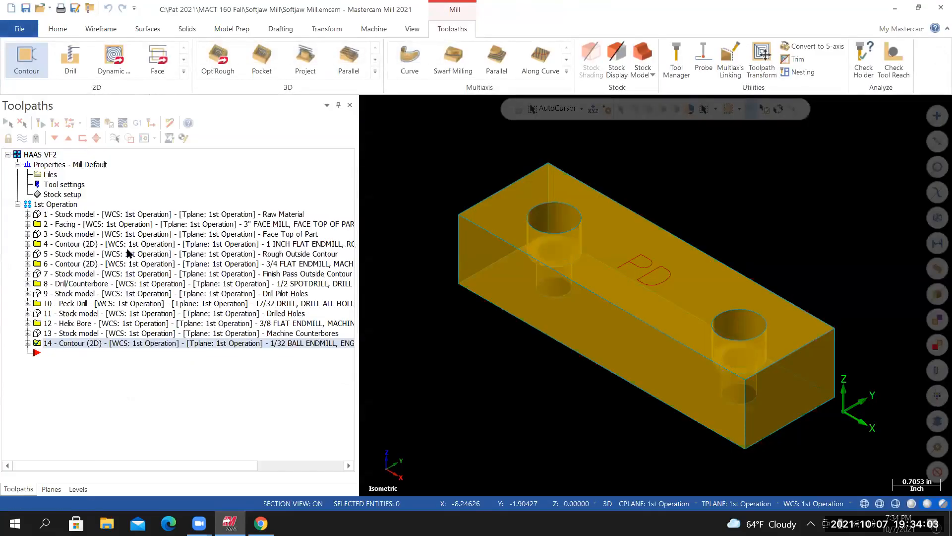
Select all operations in the 1st Operation group and run a Verify simulation of them in Mastercam Simulator
click(47, 207)
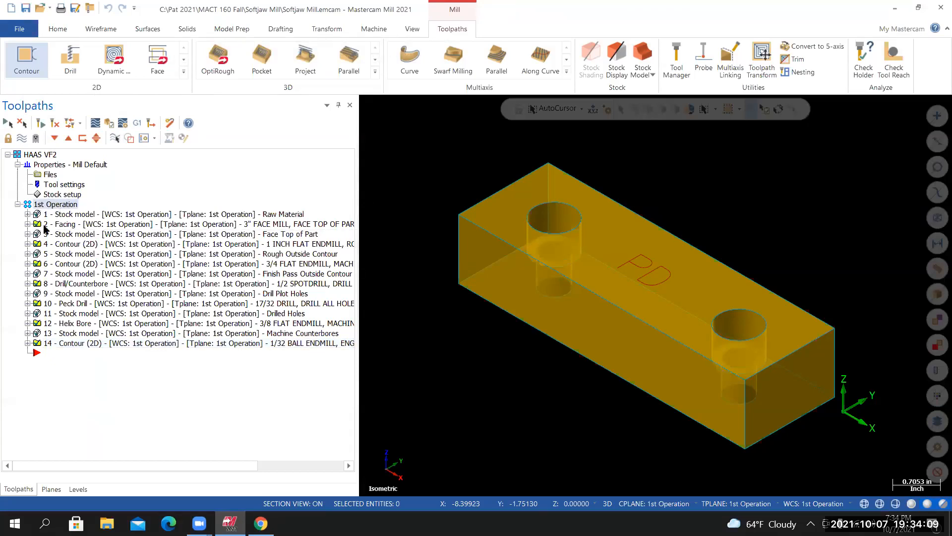
click(39, 208)
click(34, 380)
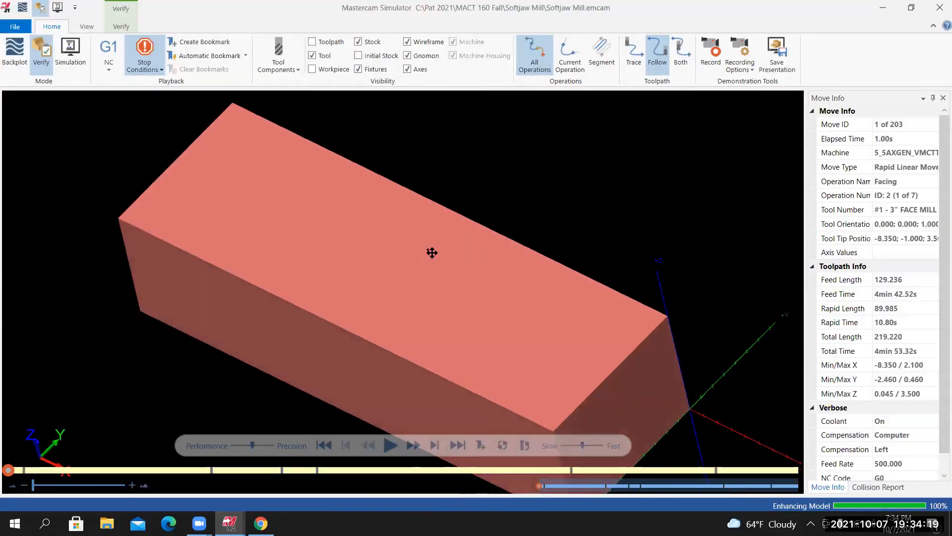
click(148, 72)
click(377, 422)
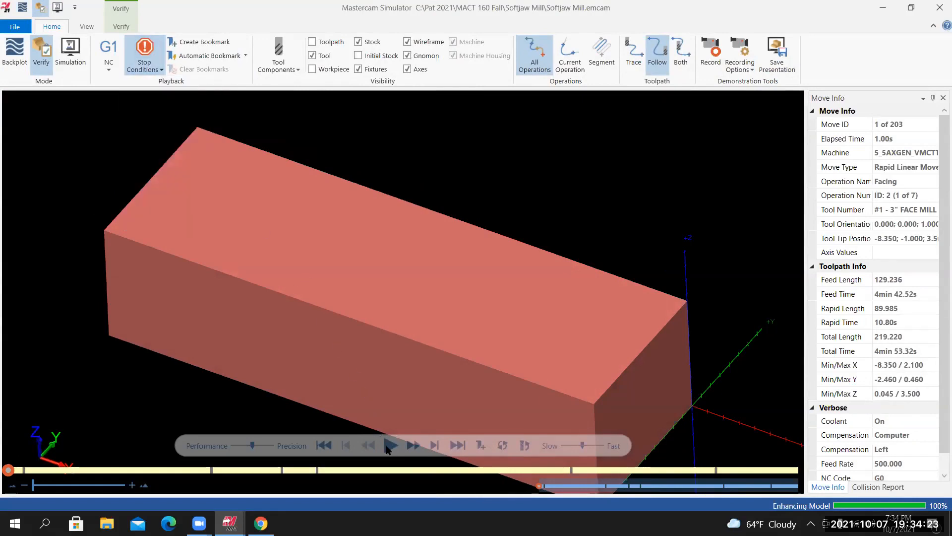
scroll(337, 374, down, 2)
key(r)
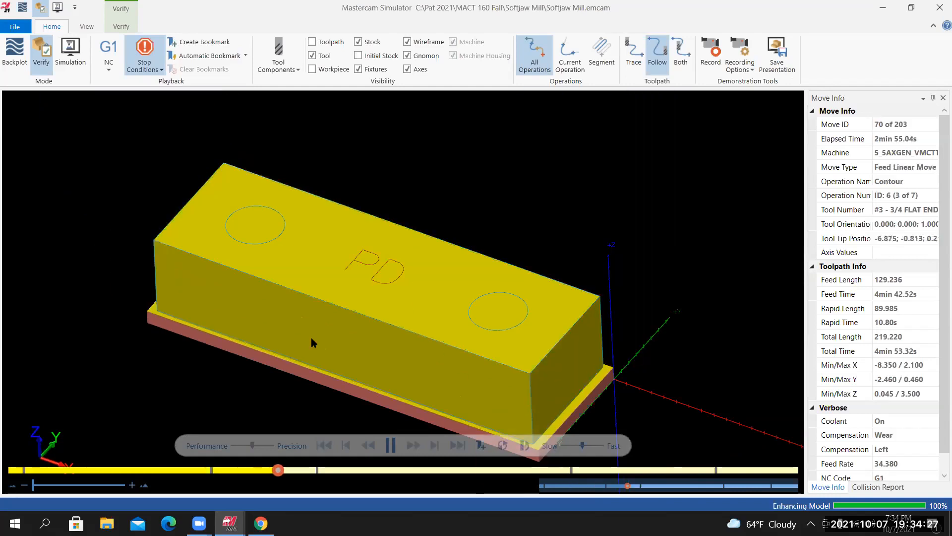
Examine the engraved initials and counterbored holes on the verified stock, up close and from different angles
mouse_move(376, 291)
middle_down()
mouse_move(373, 303)
mouse_move(391, 305)
mouse_move(376, 293)
middle_up()
scroll(374, 266, up, 5)
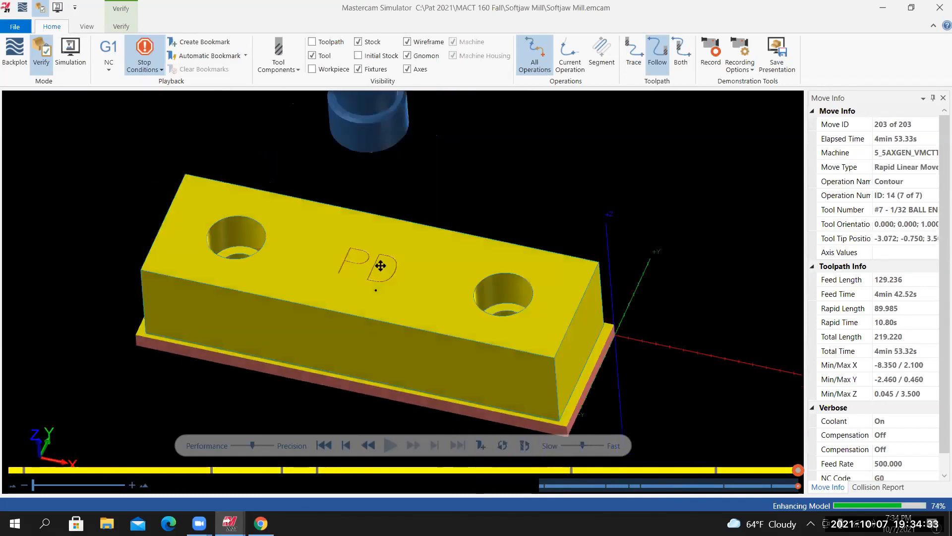
middle_drag(391, 271, 421, 156)
mouse_move(492, 208)
middle_down()
mouse_move(430, 210)
mouse_move(357, 261)
middle_up()
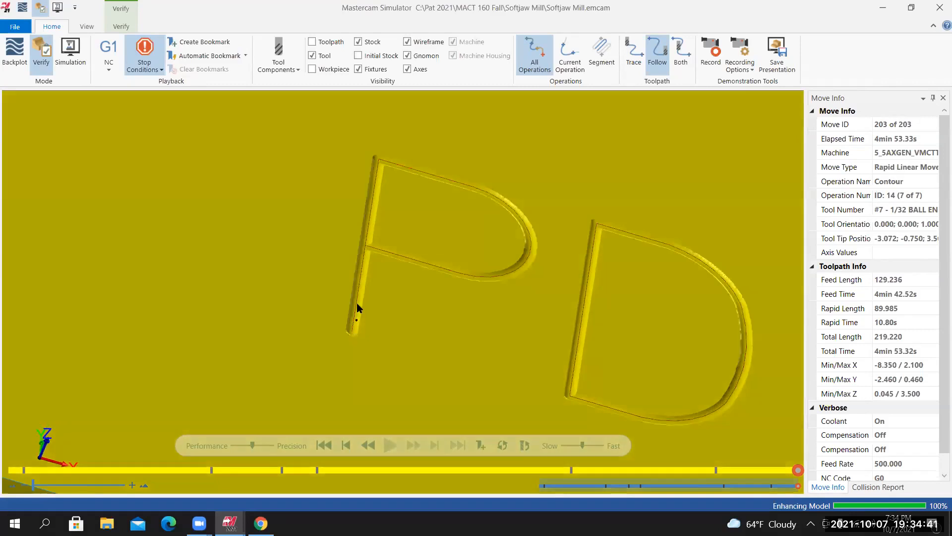
middle_drag(357, 308, 387, 132)
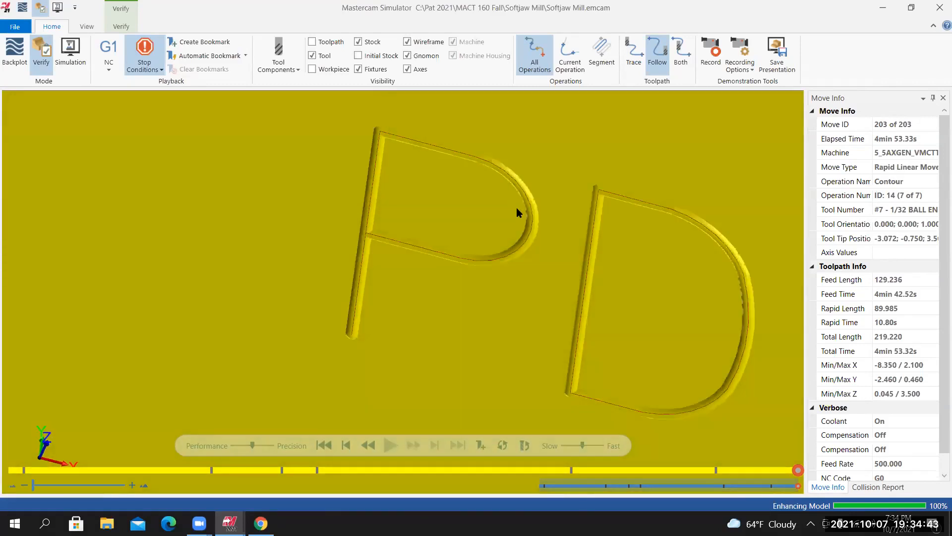
middle_drag(510, 218, 299, 352)
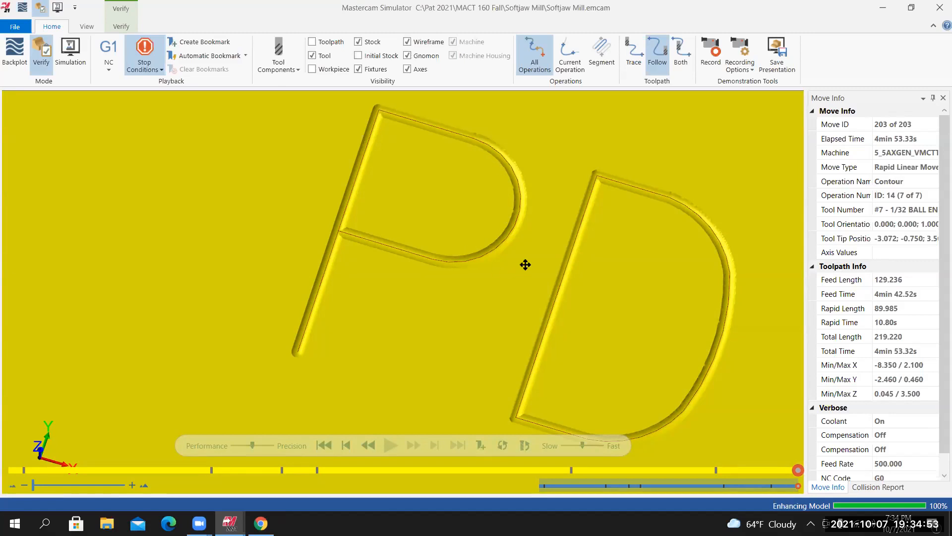
scroll(507, 276, up, 5)
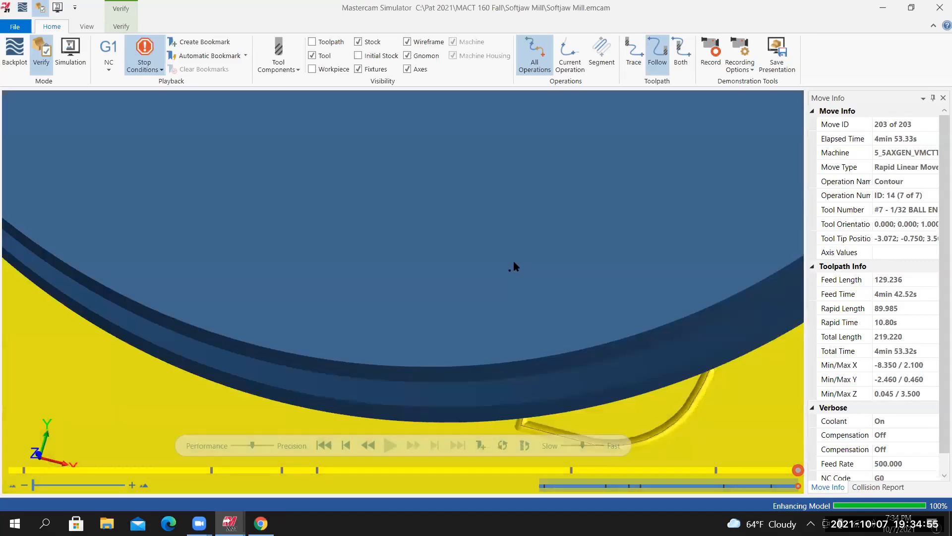
scroll(514, 266, down, 6)
middle_drag(606, 262, 506, 214)
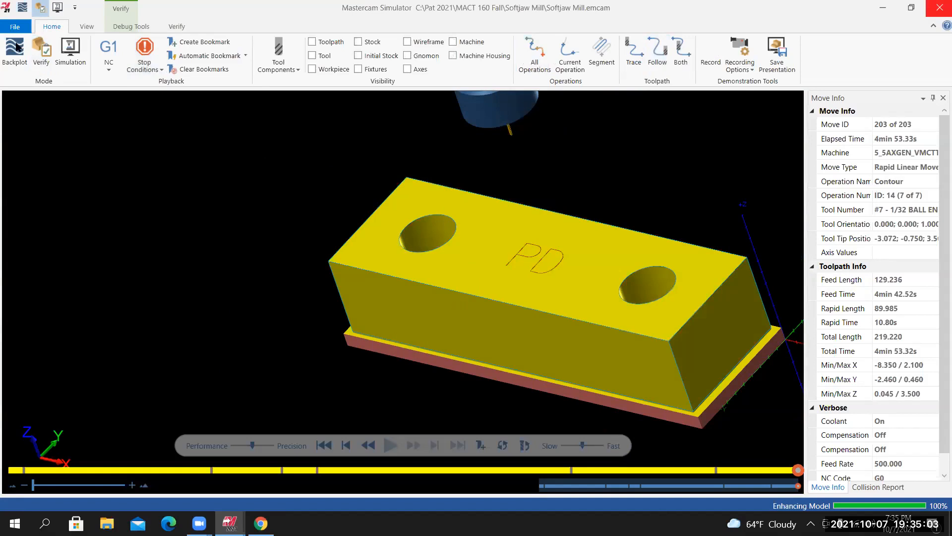
Close the simulator and start a stock model named Engraved Initials, using the Machine Counterbores stock model as its initial shape
click(940, 7)
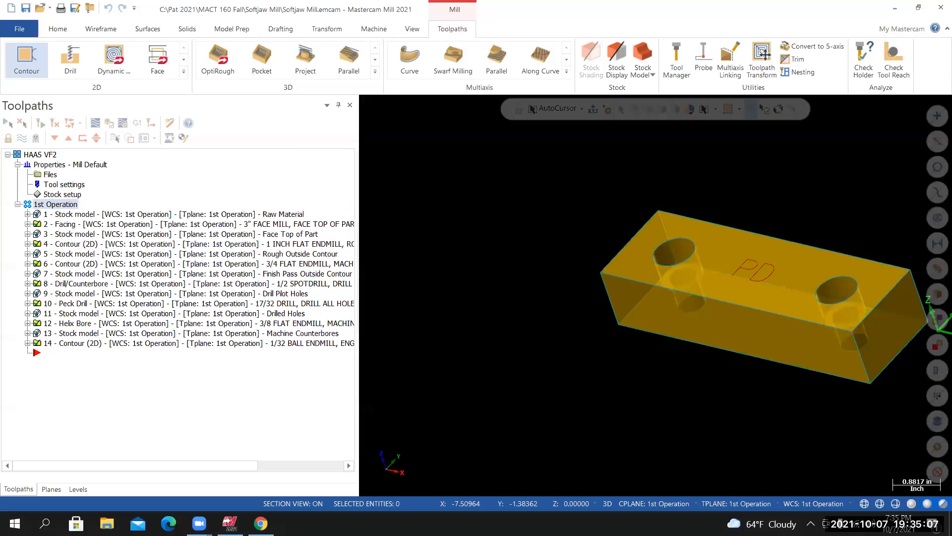
key(alt+7)
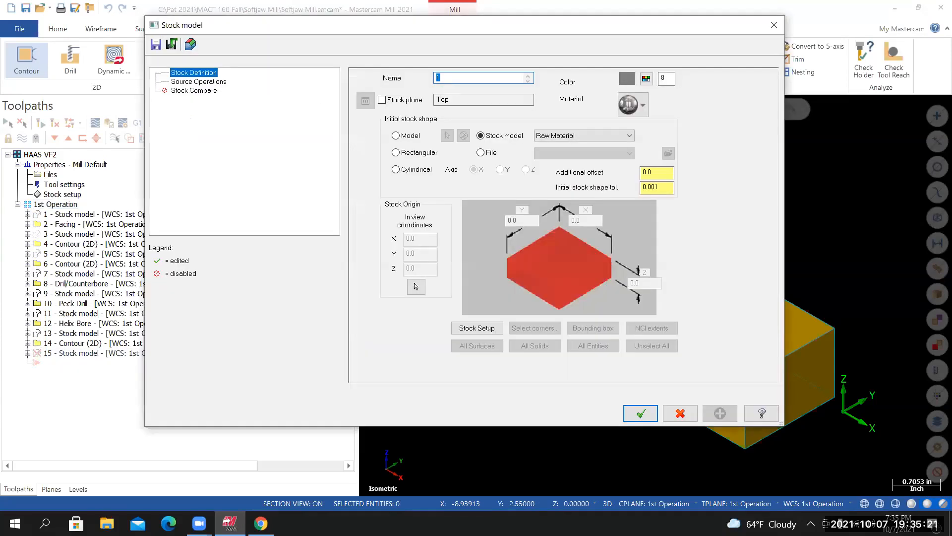
text(R)
click(560, 136)
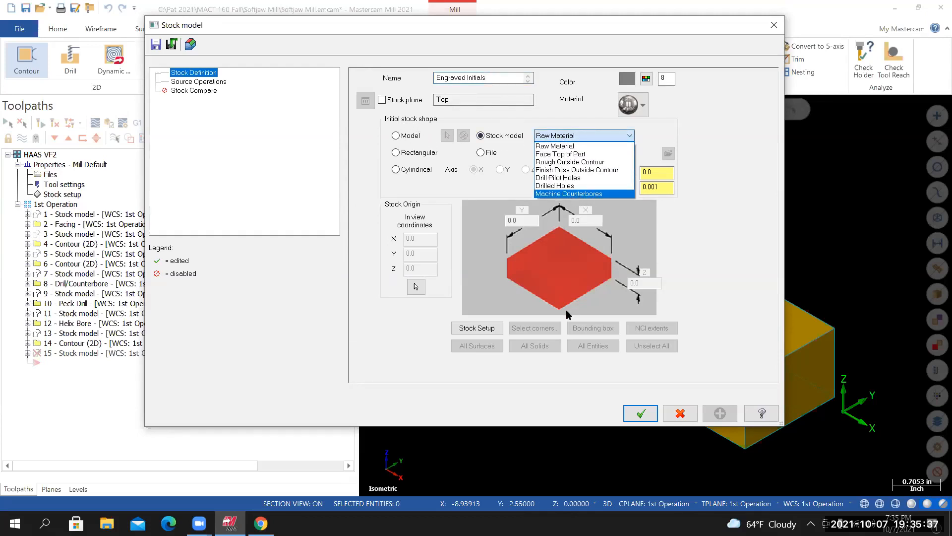
click(592, 194)
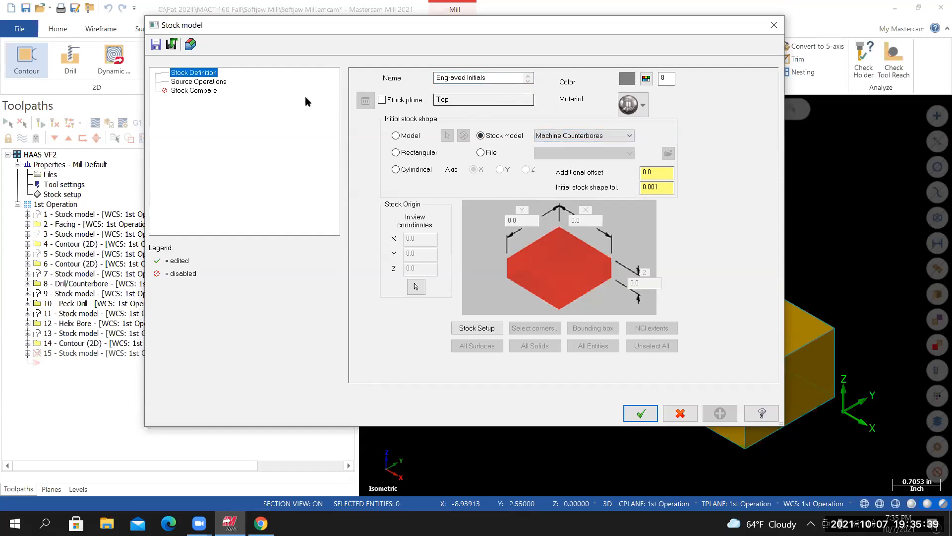
Set operation 14, the 1/32 ball endmill Contour, as the stock model's source operation and generate the model
click(215, 84)
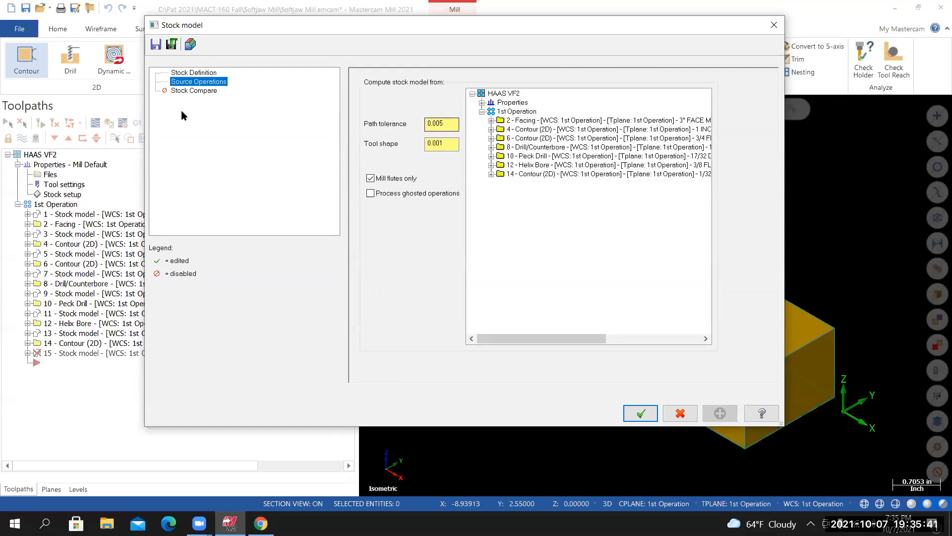
click(543, 174)
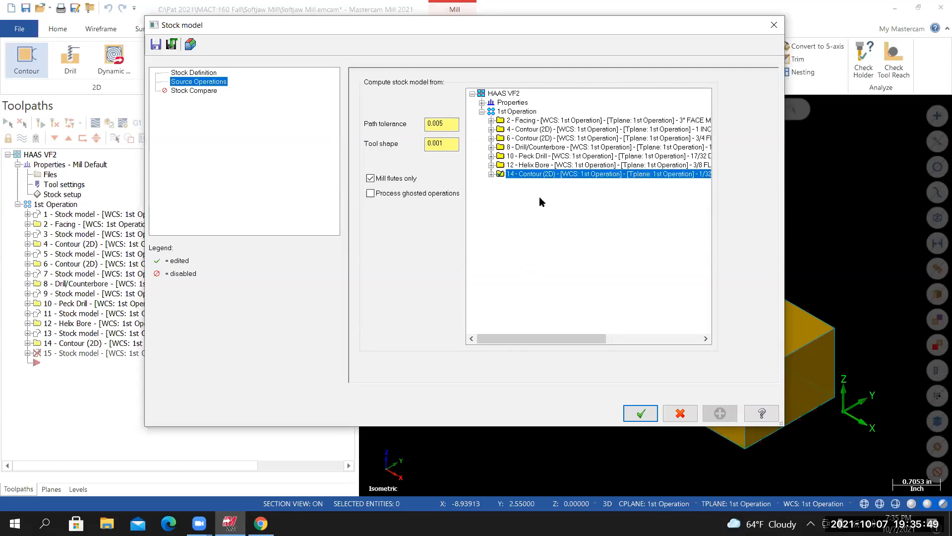
click(640, 414)
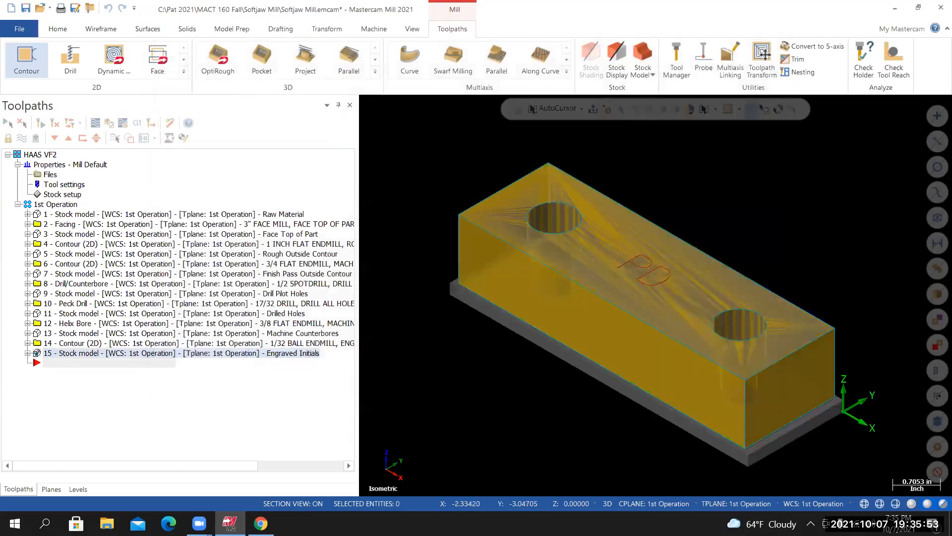
Hide the Solid Model and Name levels and inspect the engraved initials on the stock model up close
mouse_move(548, 374)
middle_down()
mouse_move(620, 342)
mouse_move(655, 255)
mouse_move(648, 263)
middle_up()
scroll(649, 263, up, 4)
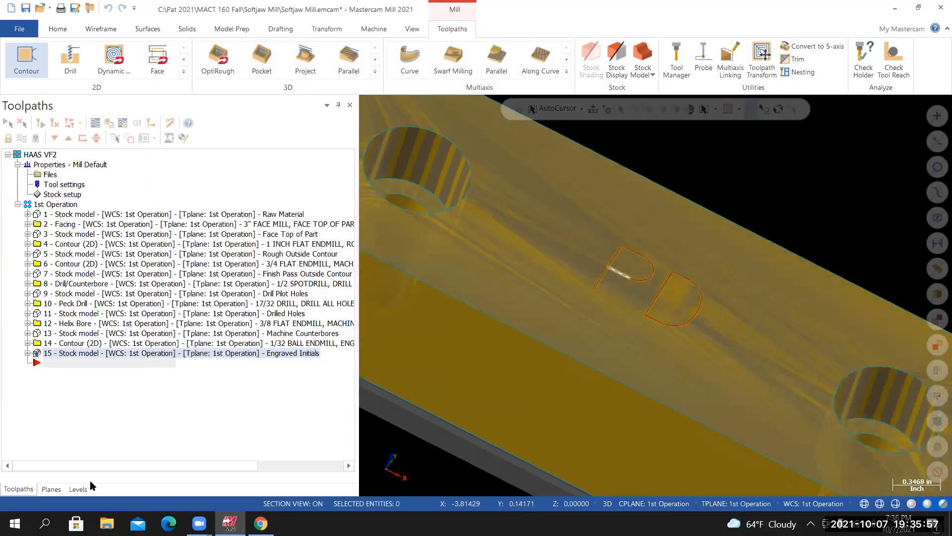
click(77, 489)
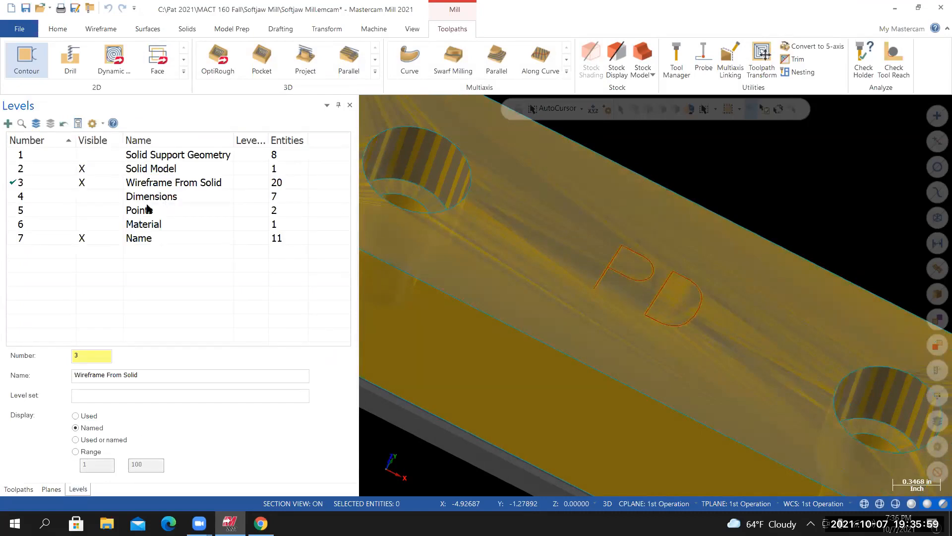
click(83, 169)
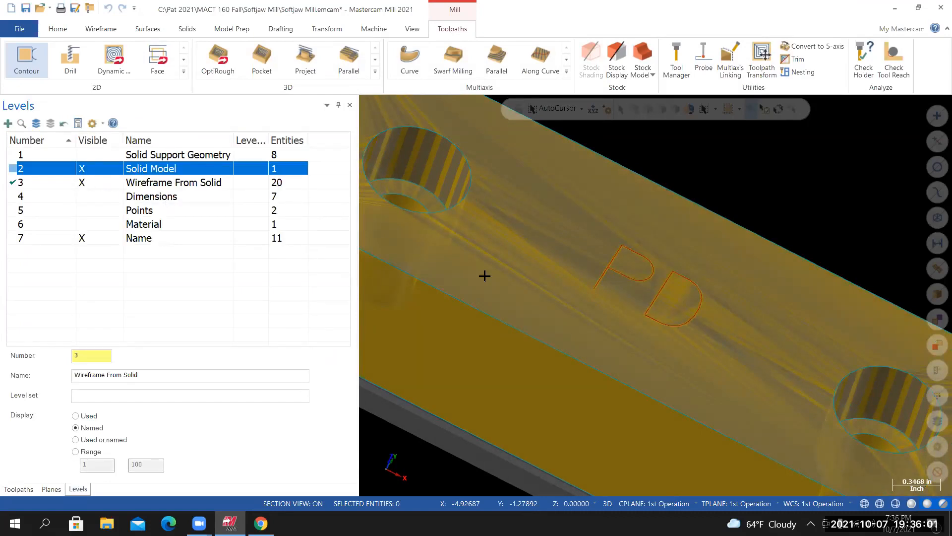
click(86, 240)
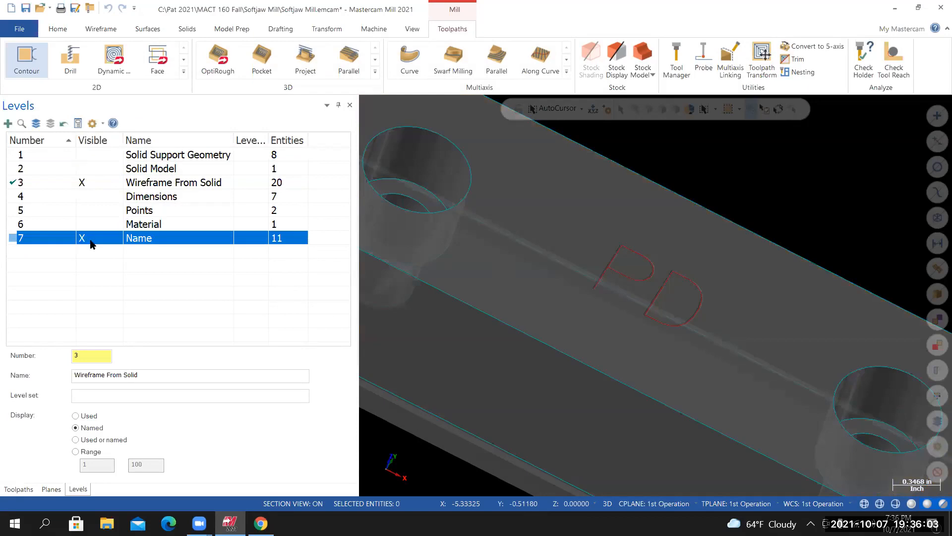
middle_drag(554, 289, 511, 316)
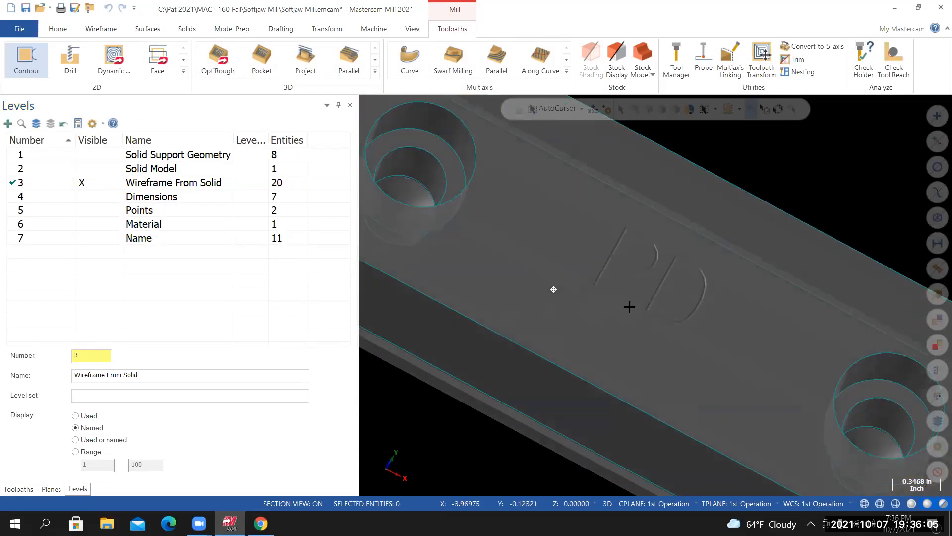
scroll(630, 306, up, 5)
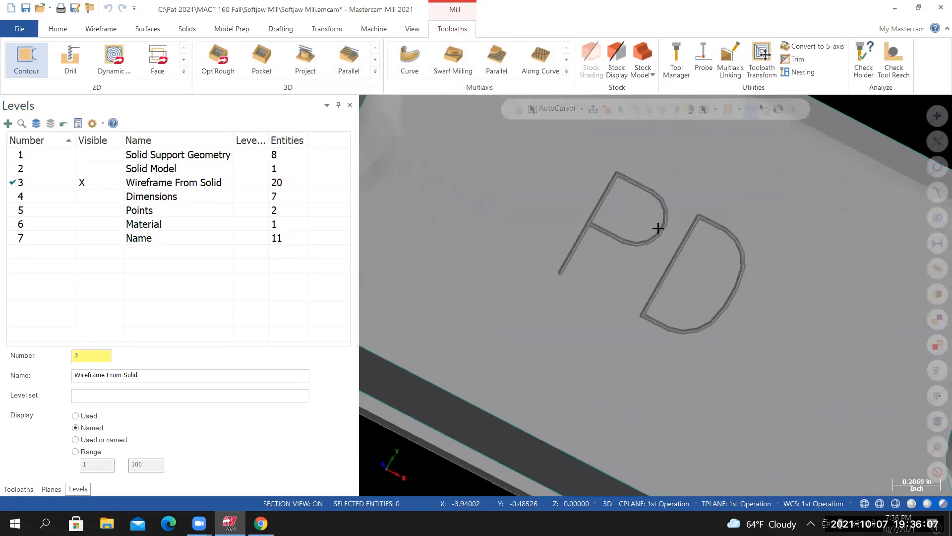
scroll(646, 246, down, 3)
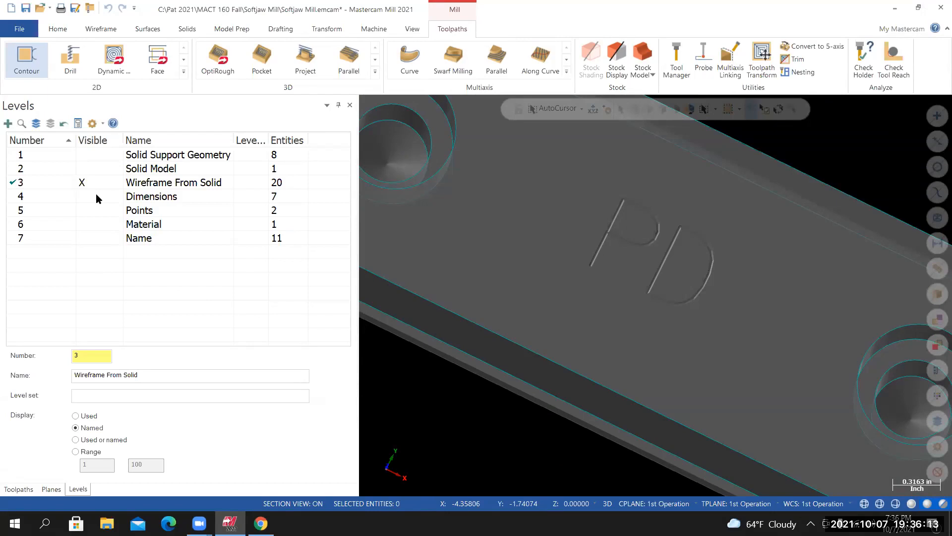
Make the Solid Model level visible again and return to the isometric view of the whole jaw
click(82, 168)
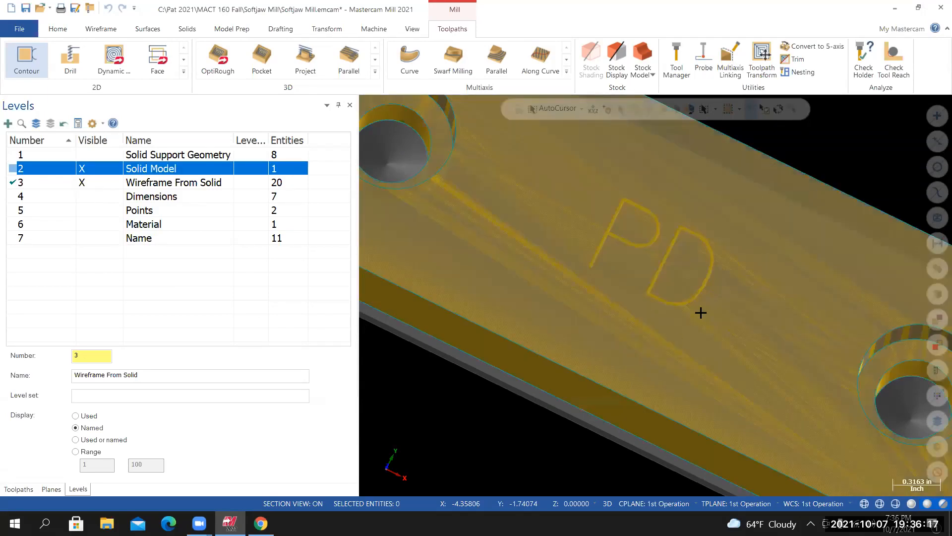
right_click(739, 278)
click(775, 250)
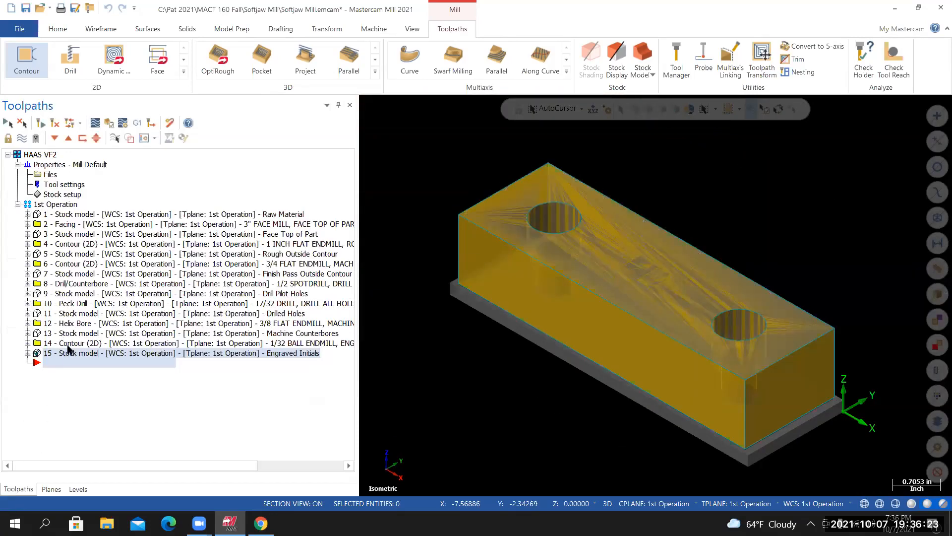
Turn off the display of the Engraved Initials stock model and save the Softjaw Mill file
click(22, 138)
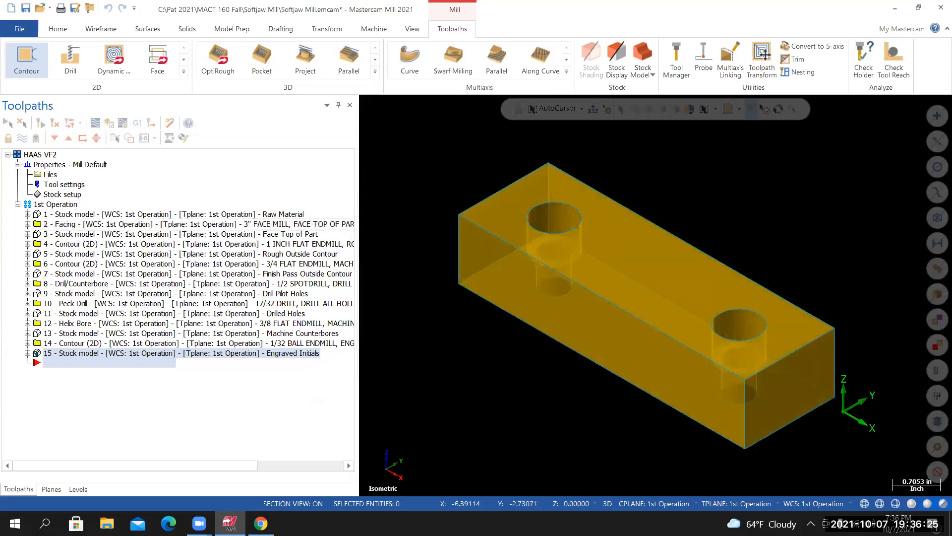
click(19, 28)
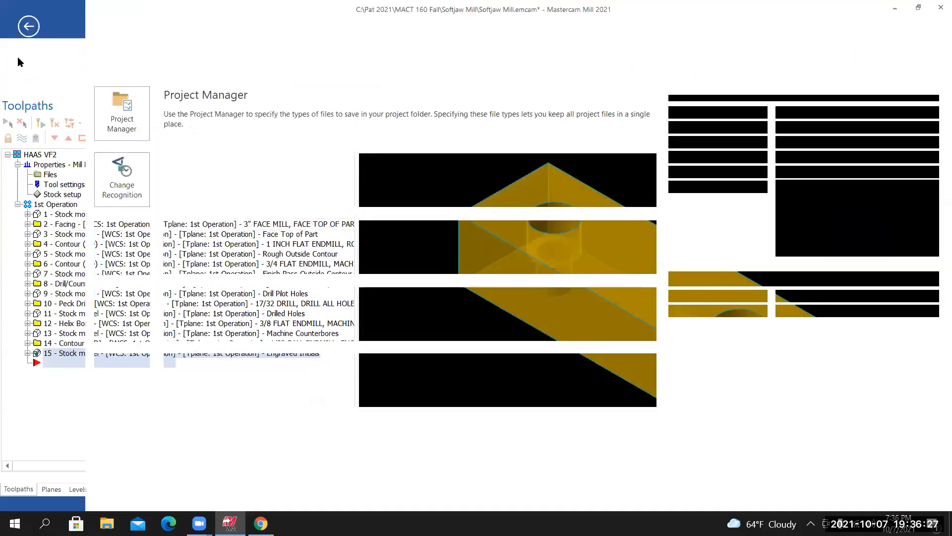
click(25, 154)
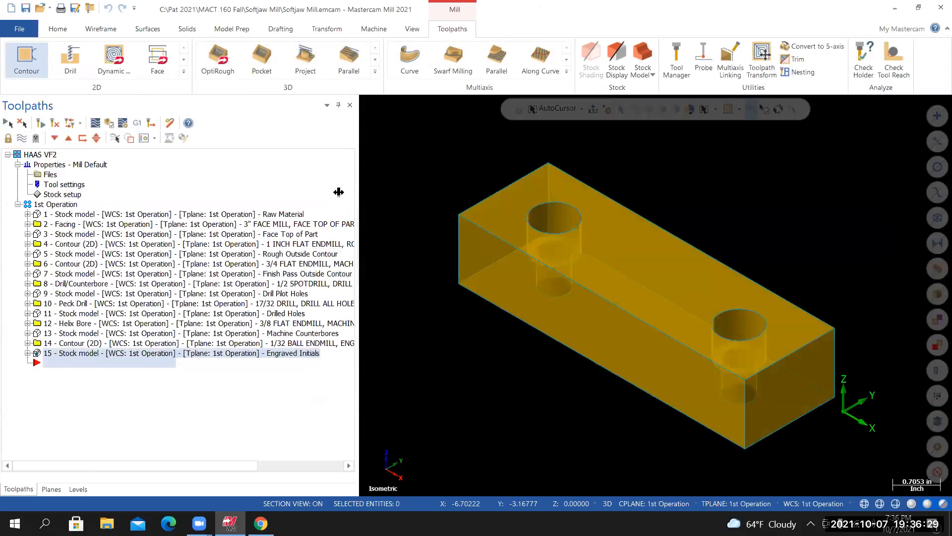